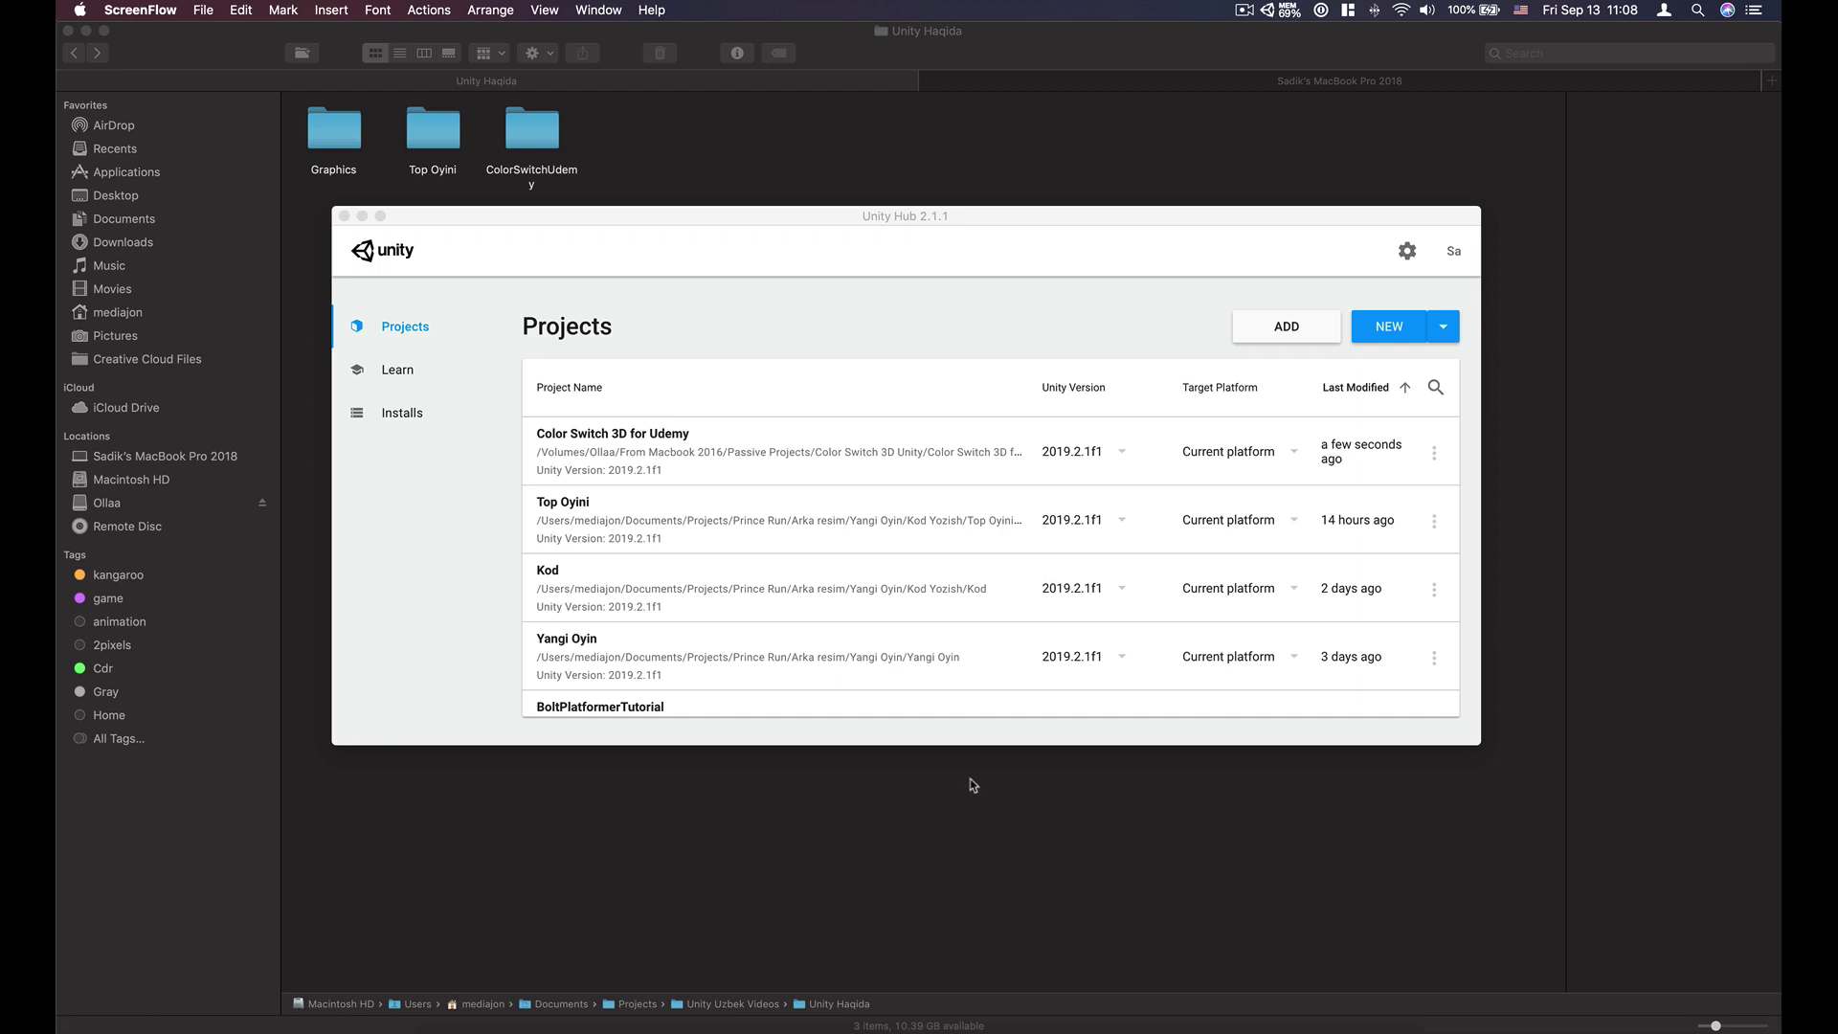
Step: Bring Unity Hub to the front and begin a new Unity 2019.2.1f1 project
left_click(984, 218)
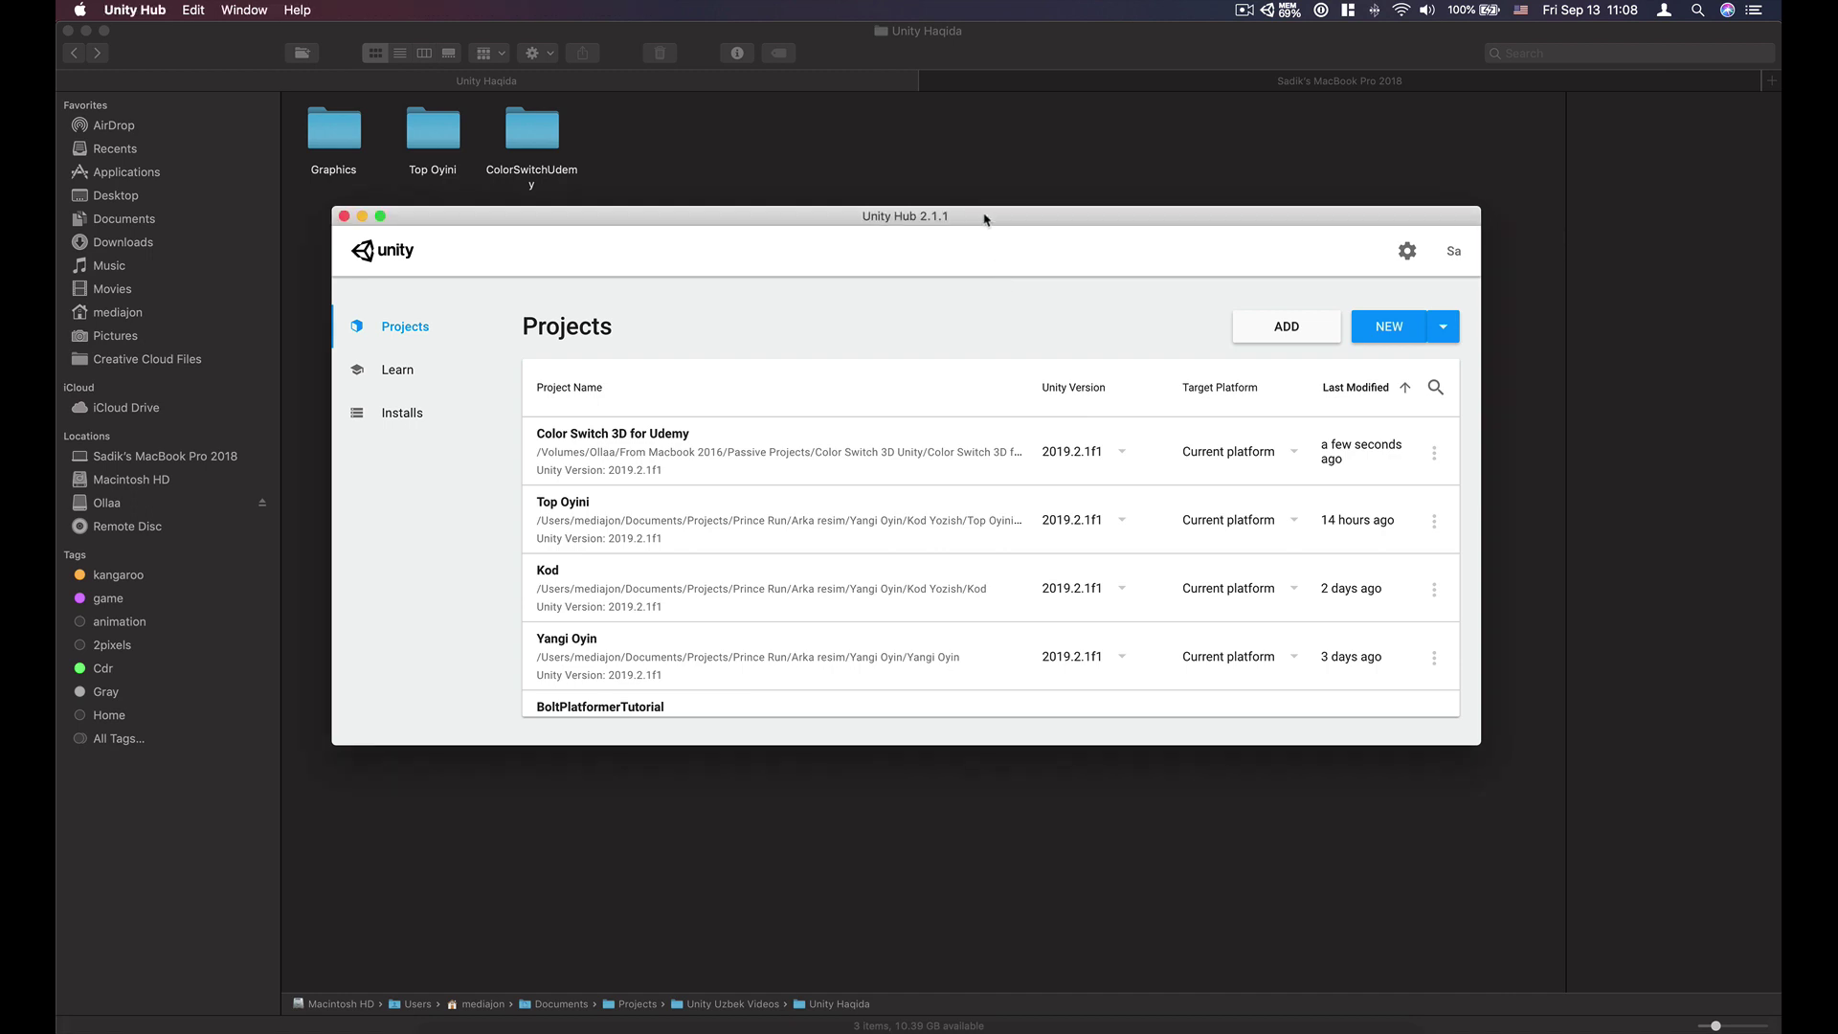
left_click(1382, 330)
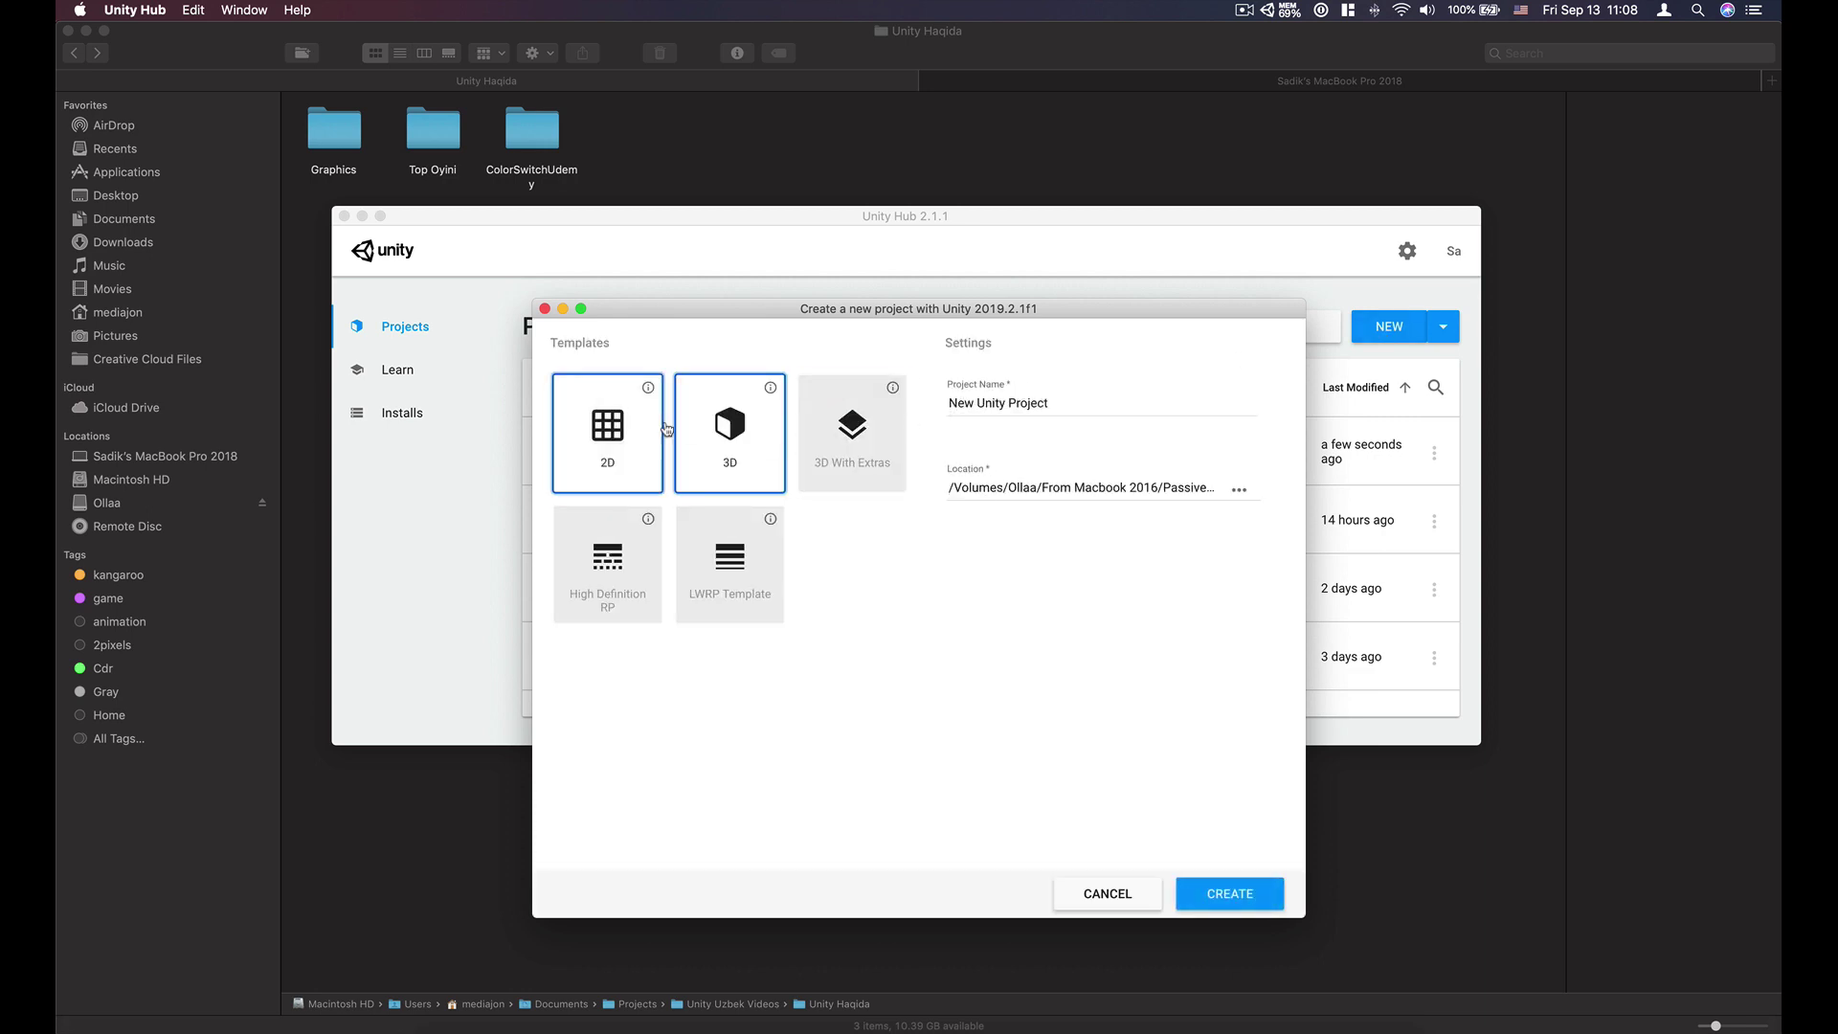
Step: Pick the 2D template and replace 'New Unity Project' with the name ColorSwitchReplica
left_click(639, 439)
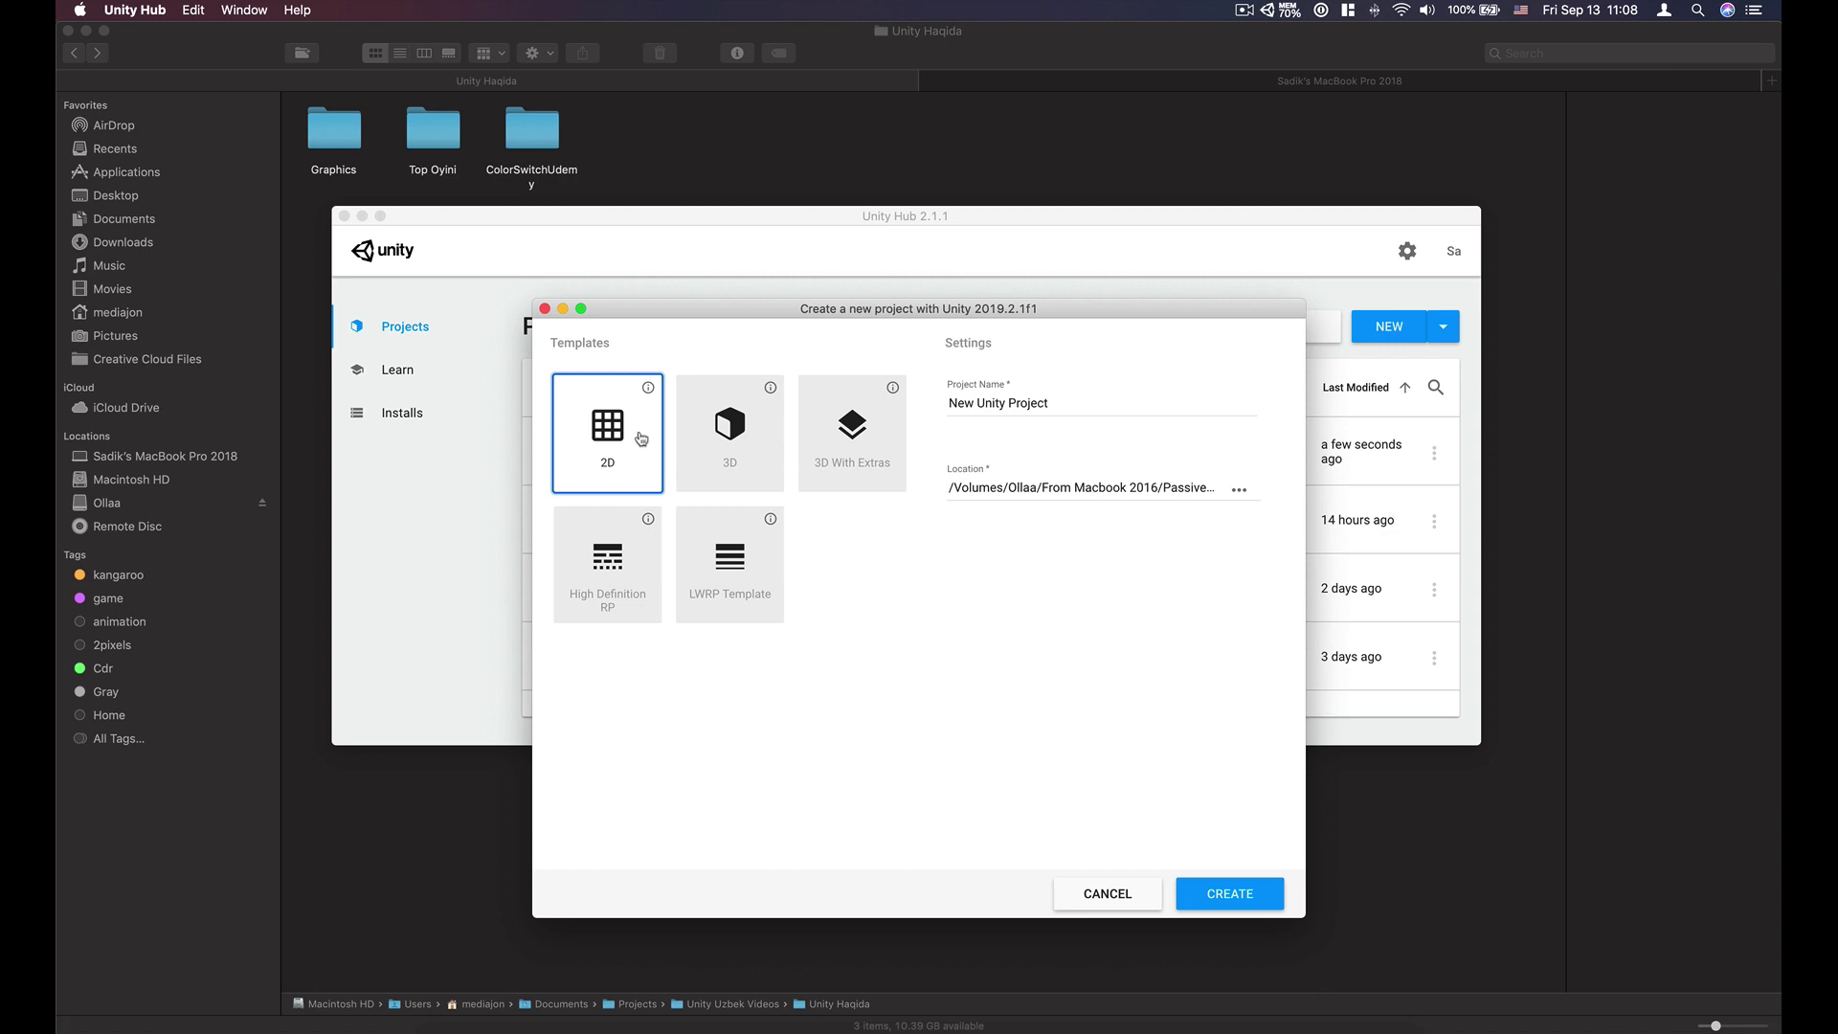
left_click_drag(1072, 406, 922, 406)
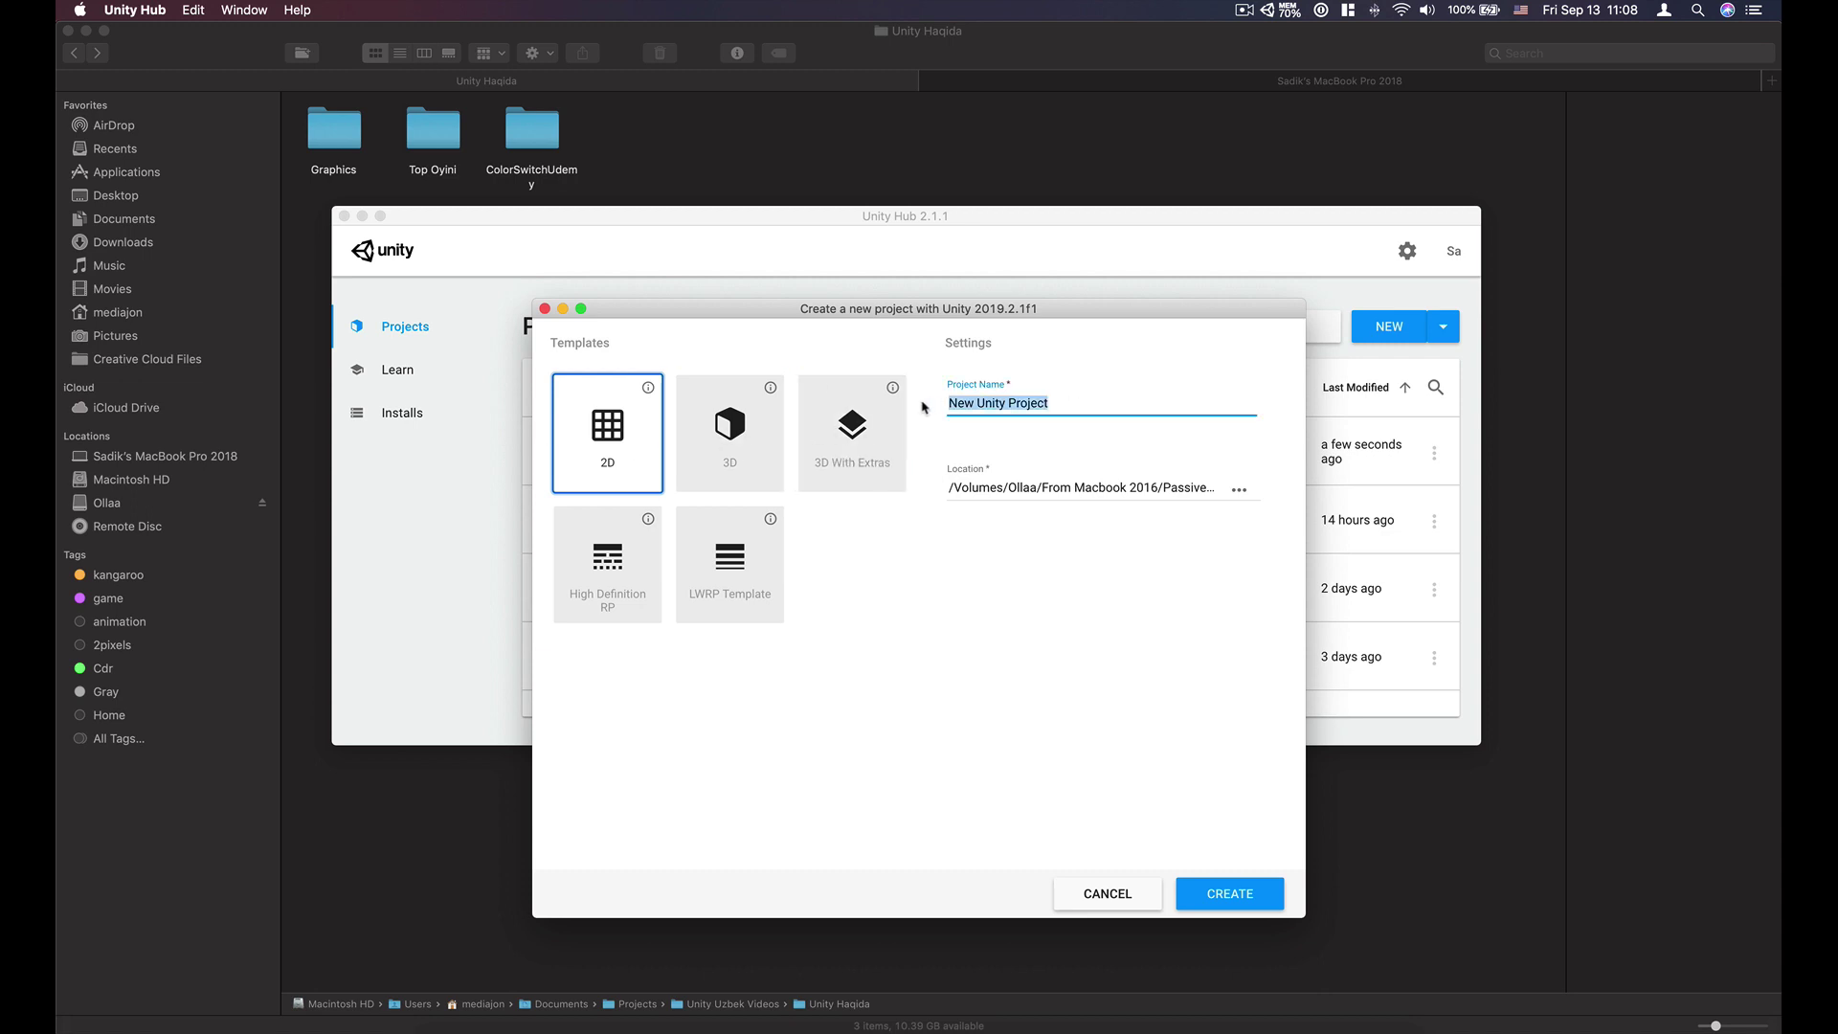
type("Co")
type("lorSwi")
type("tchRe")
type("plica")
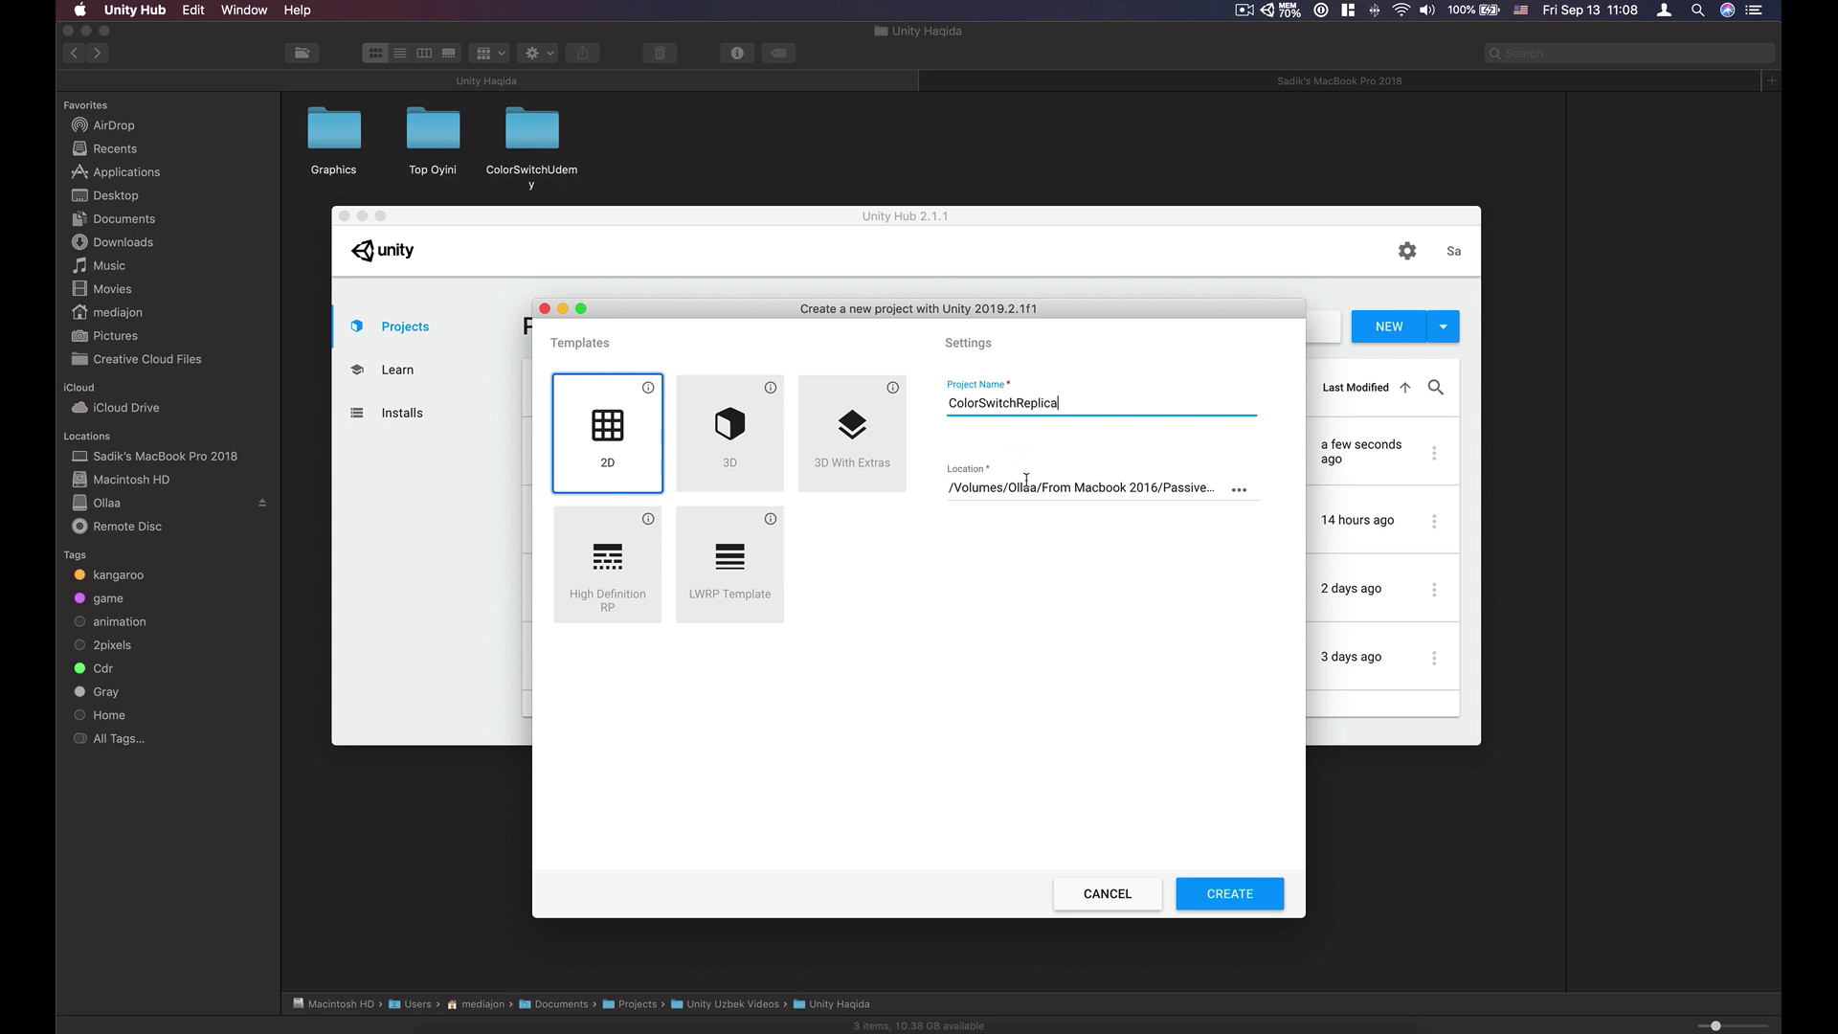
left_click(1025, 485)
Step: Set the location to a new Desktop folder 'Color Switch Replica' and create the project
left_click(1240, 494)
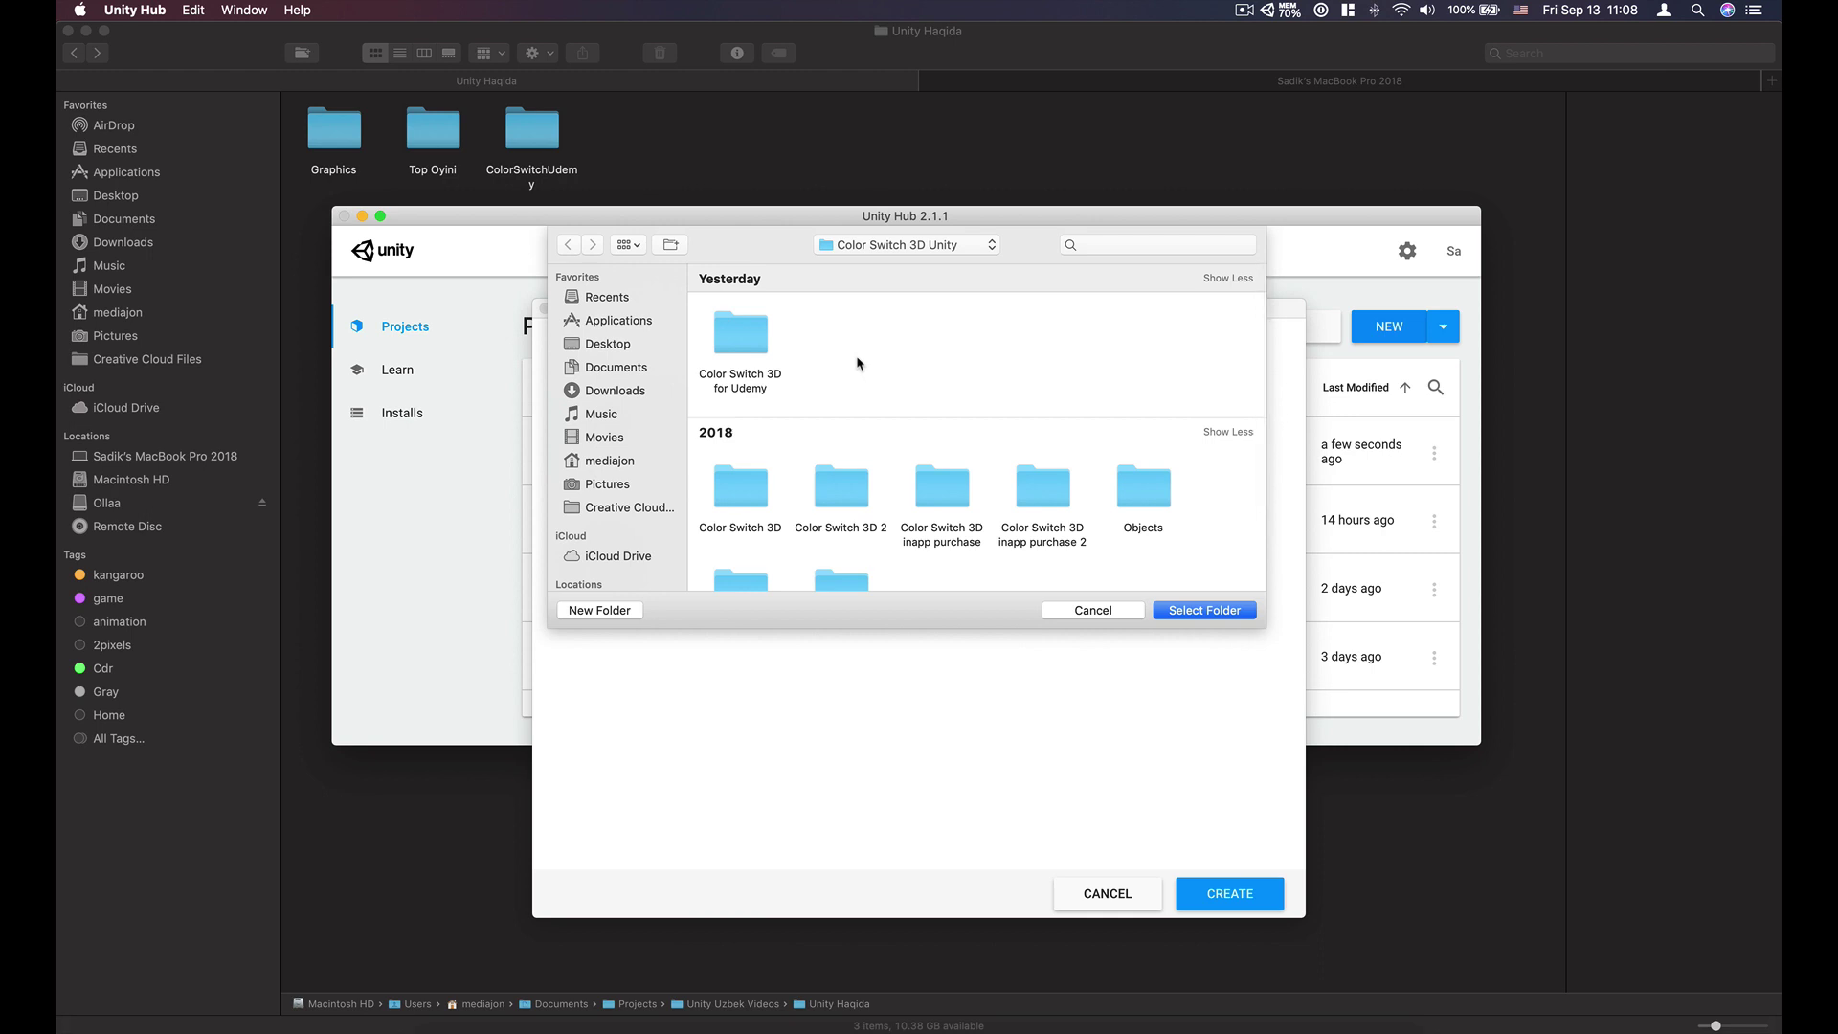
left_click(618, 347)
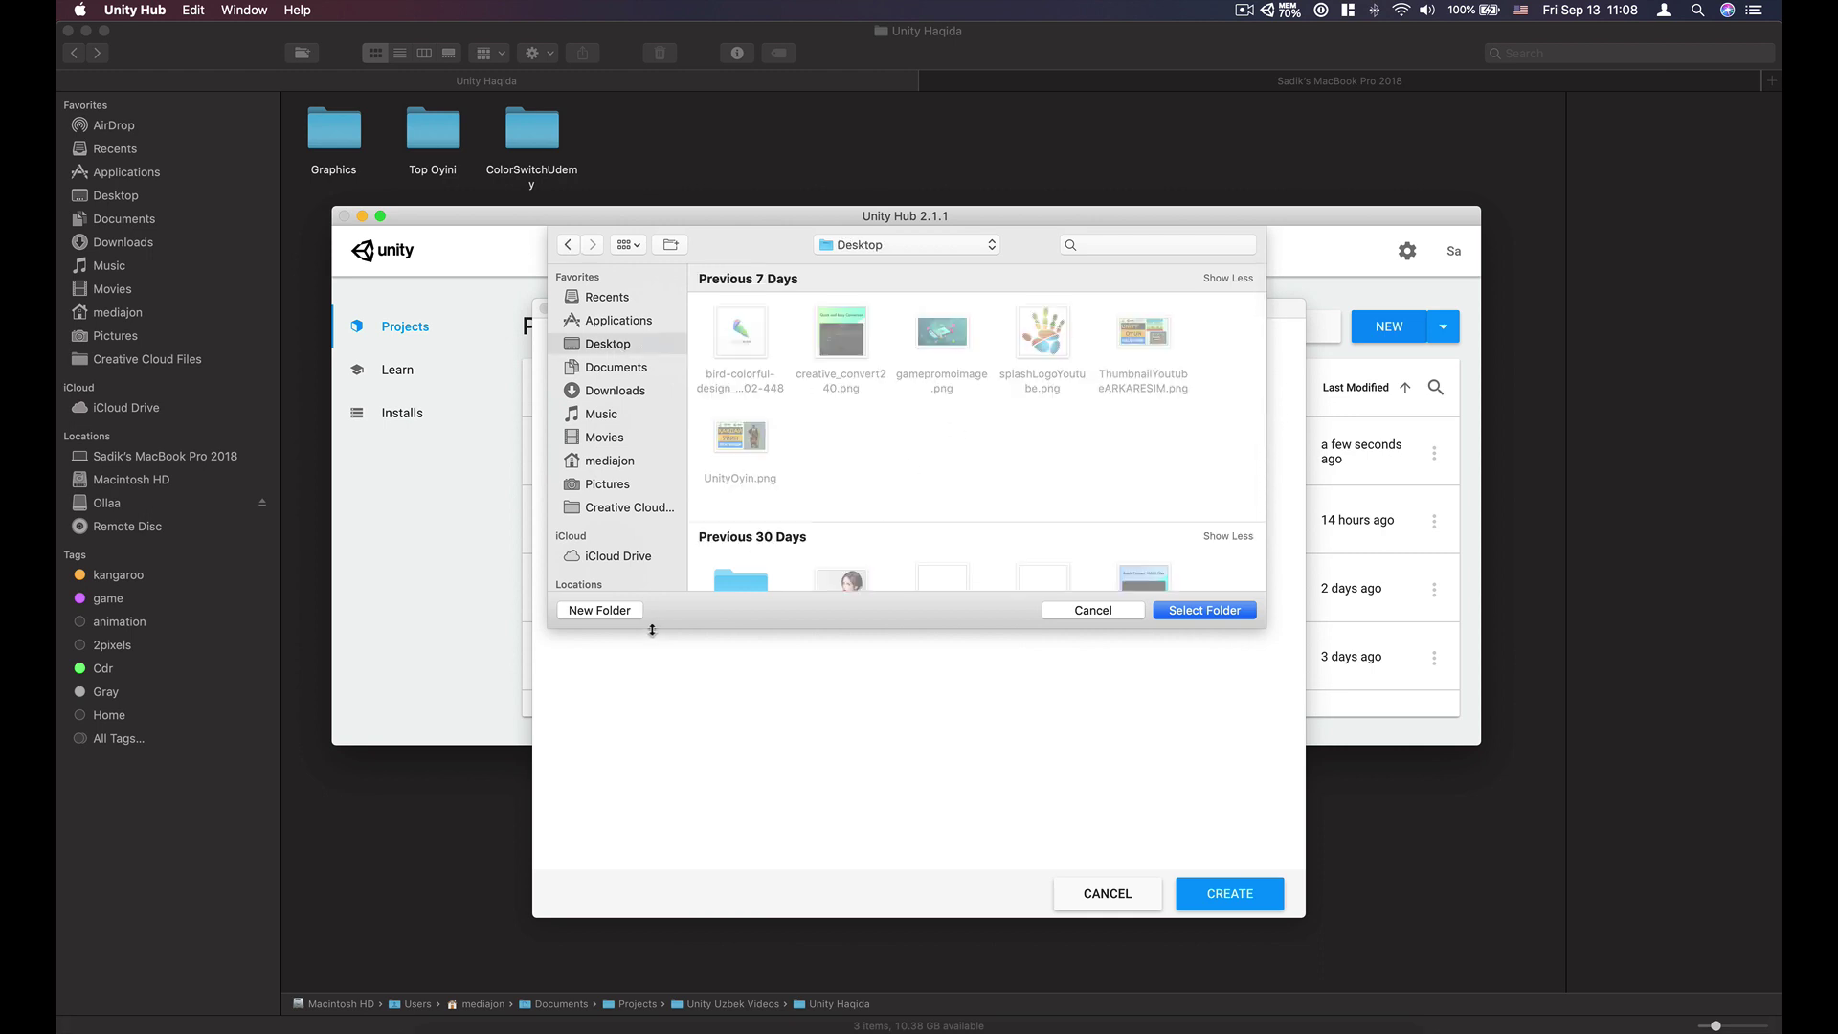
left_click(603, 613)
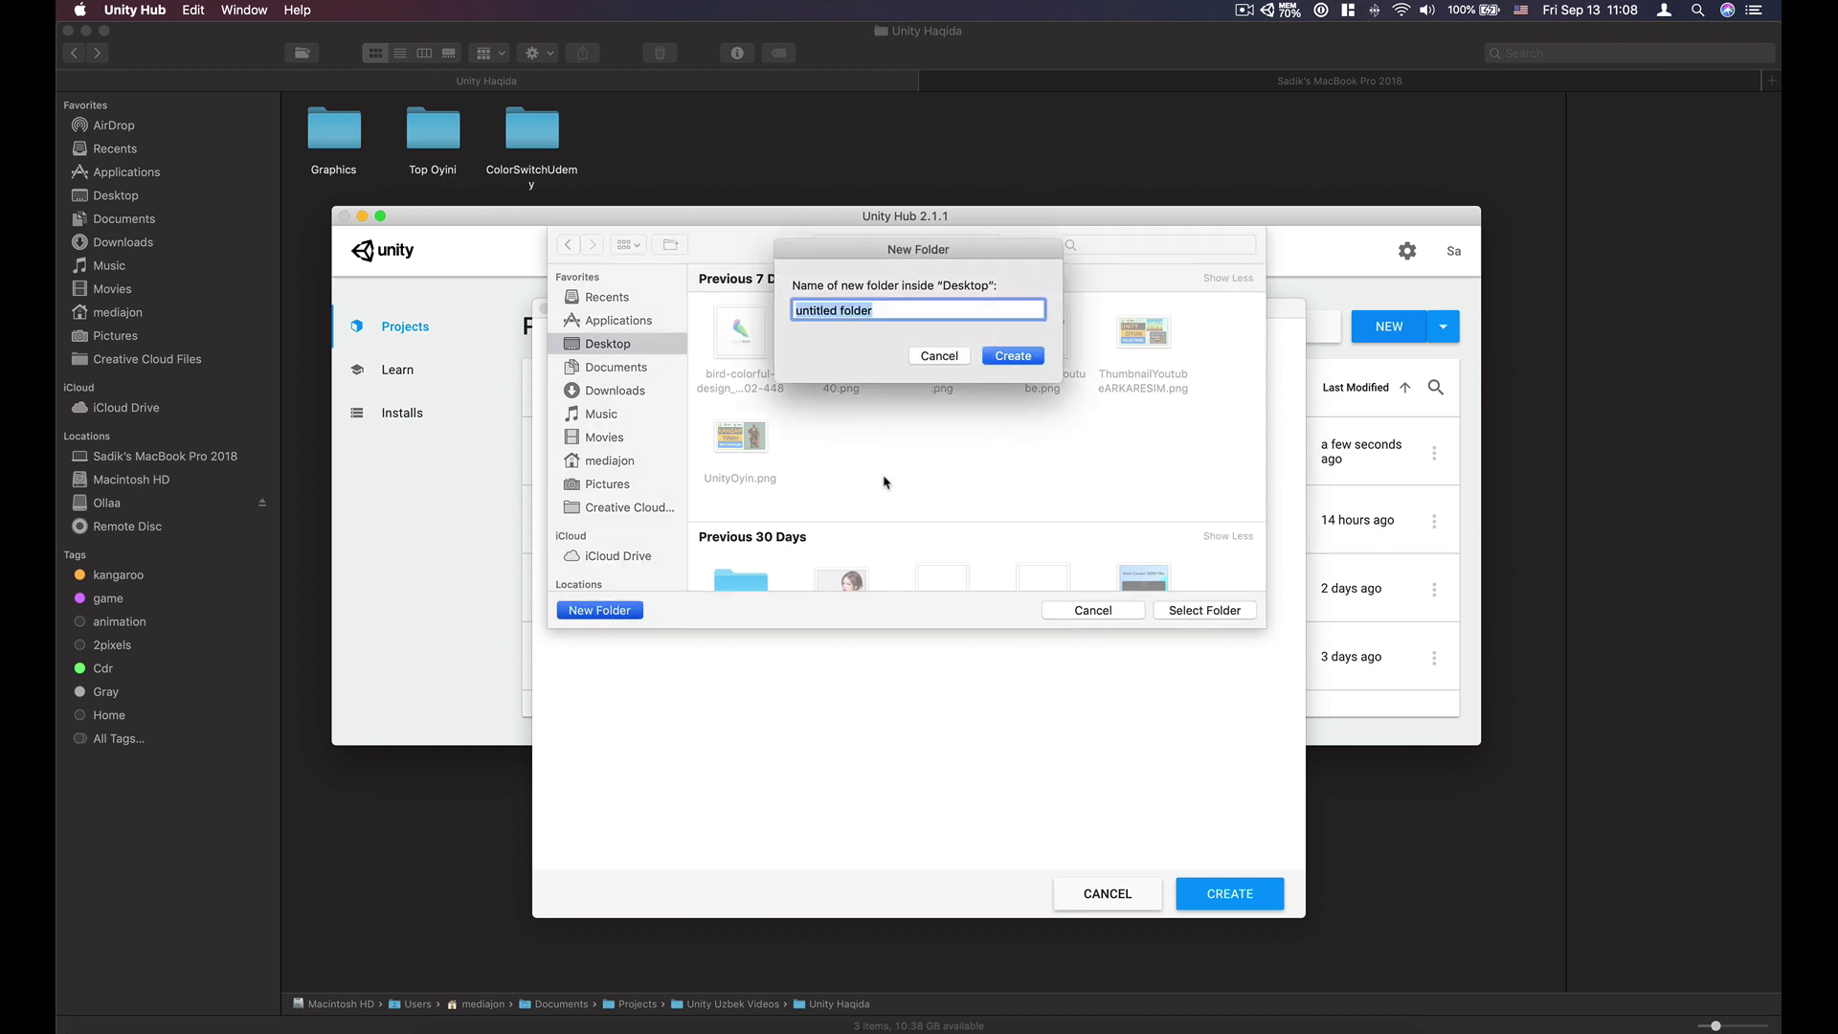
type("Col")
type("or Sw")
type("itch R")
type("eplica")
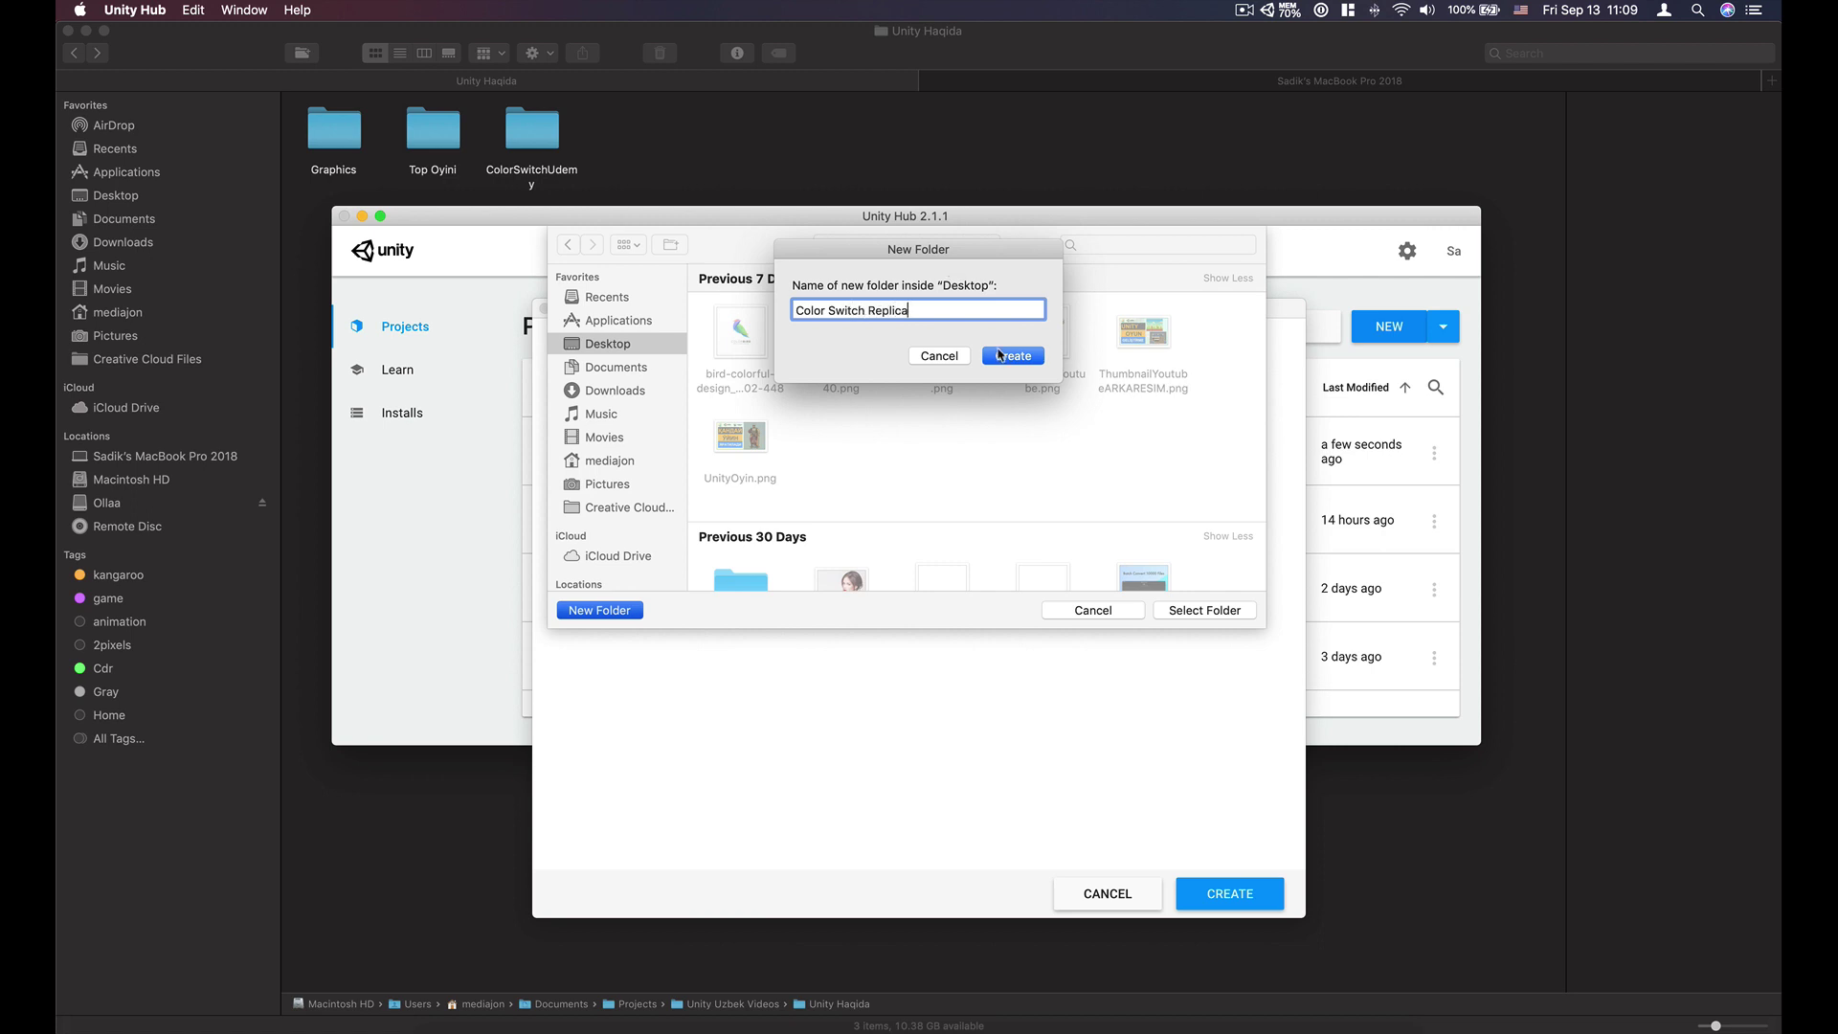
left_click(1005, 357)
left_click(1184, 620)
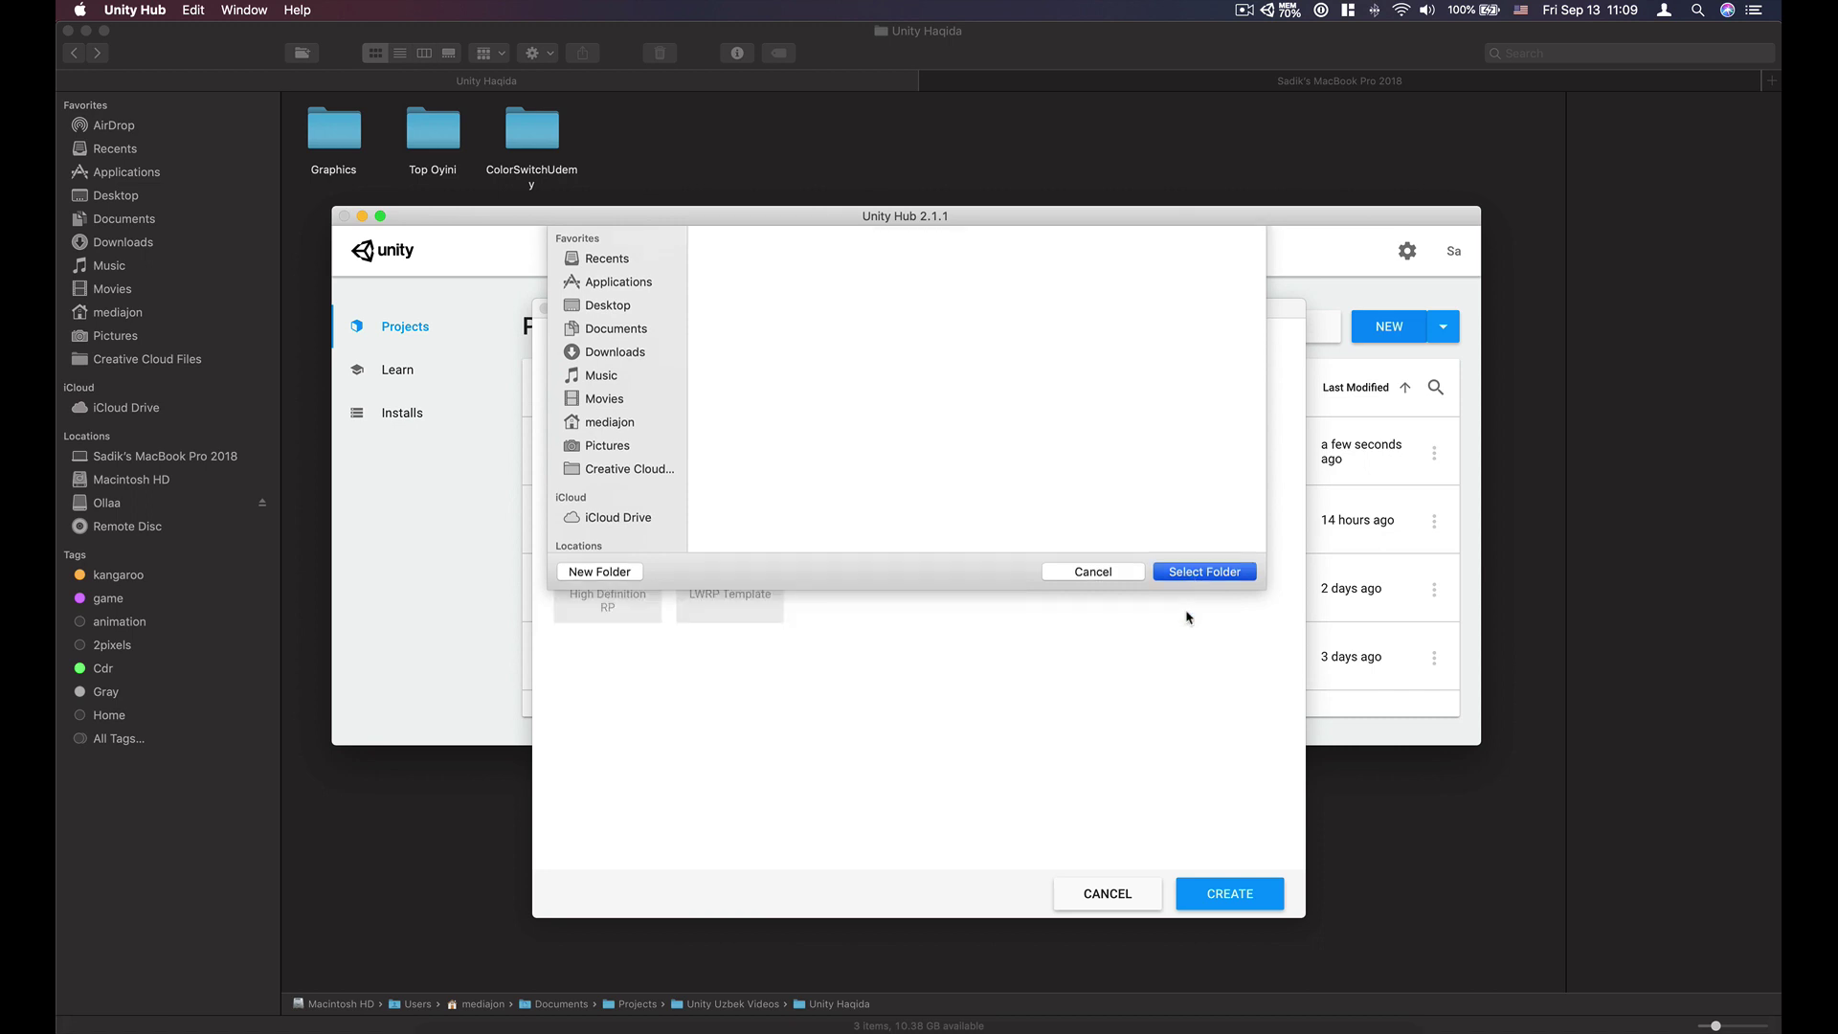
left_click(1230, 901)
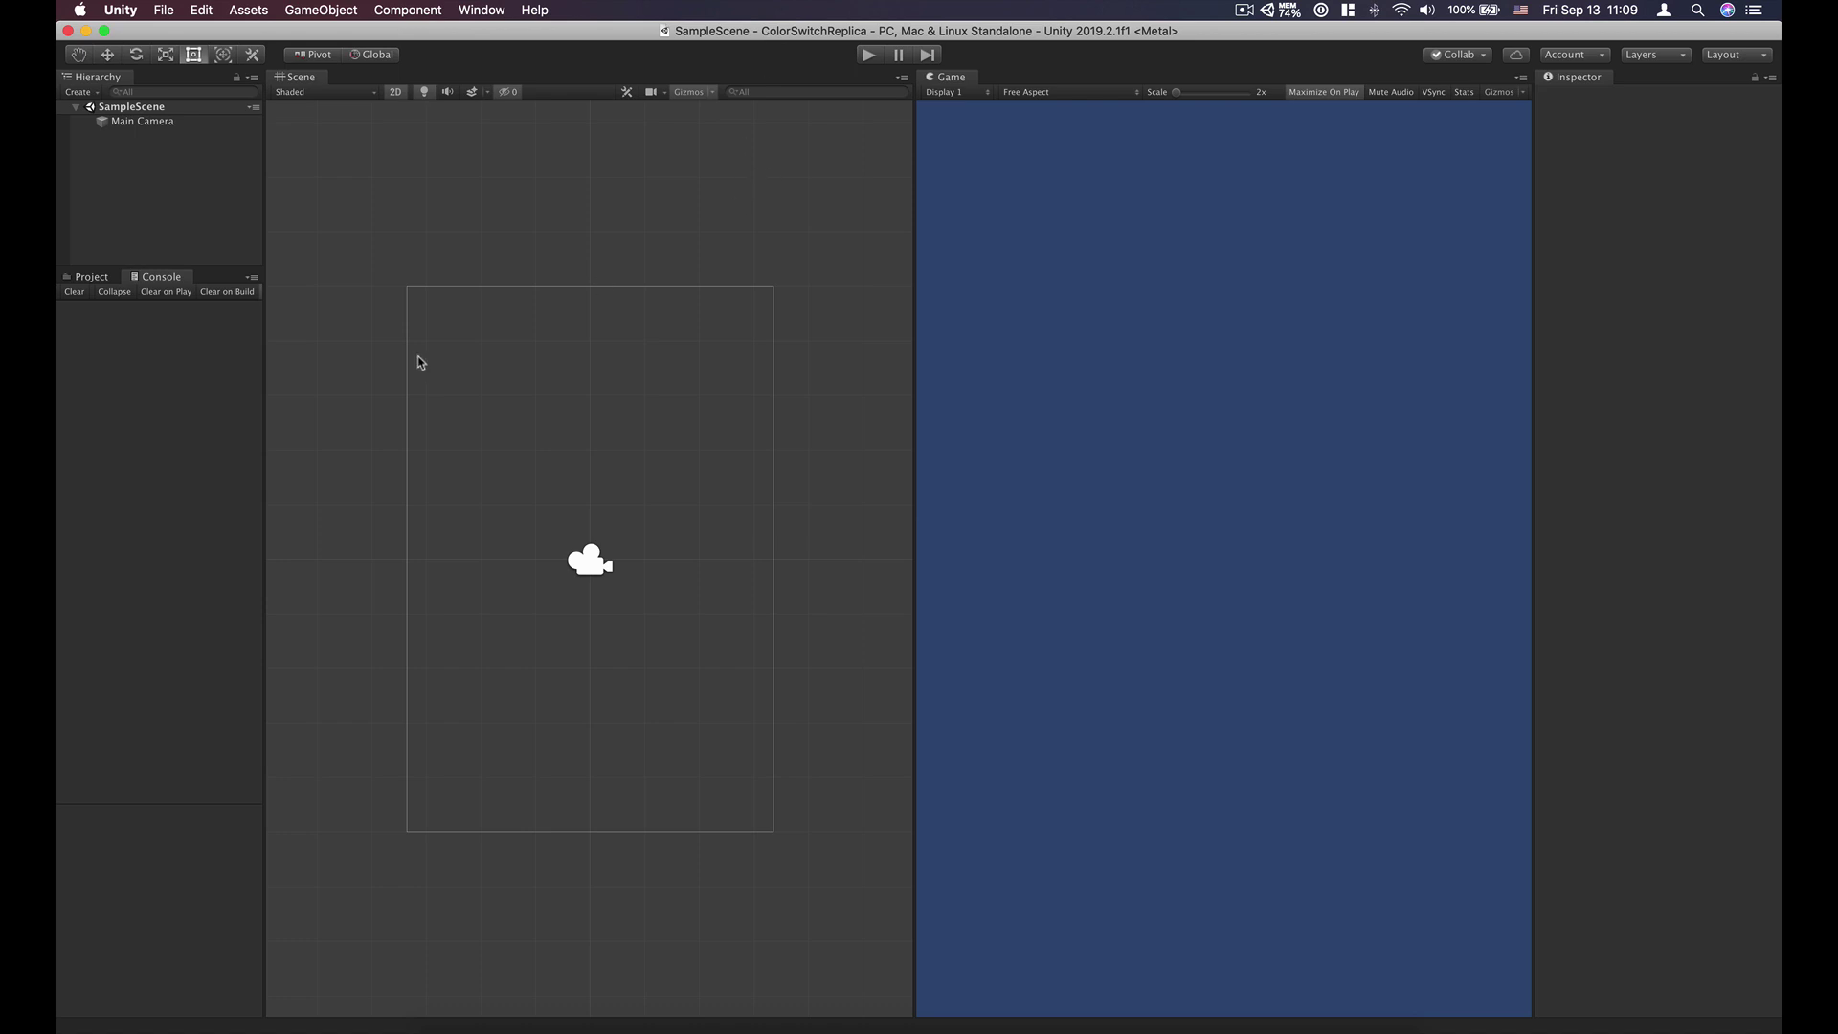
Step: Shrink the Scene view's 3D gizmo icons with the Gizmos slider
left_click(714, 93)
left_click_drag(847, 116, 819, 120)
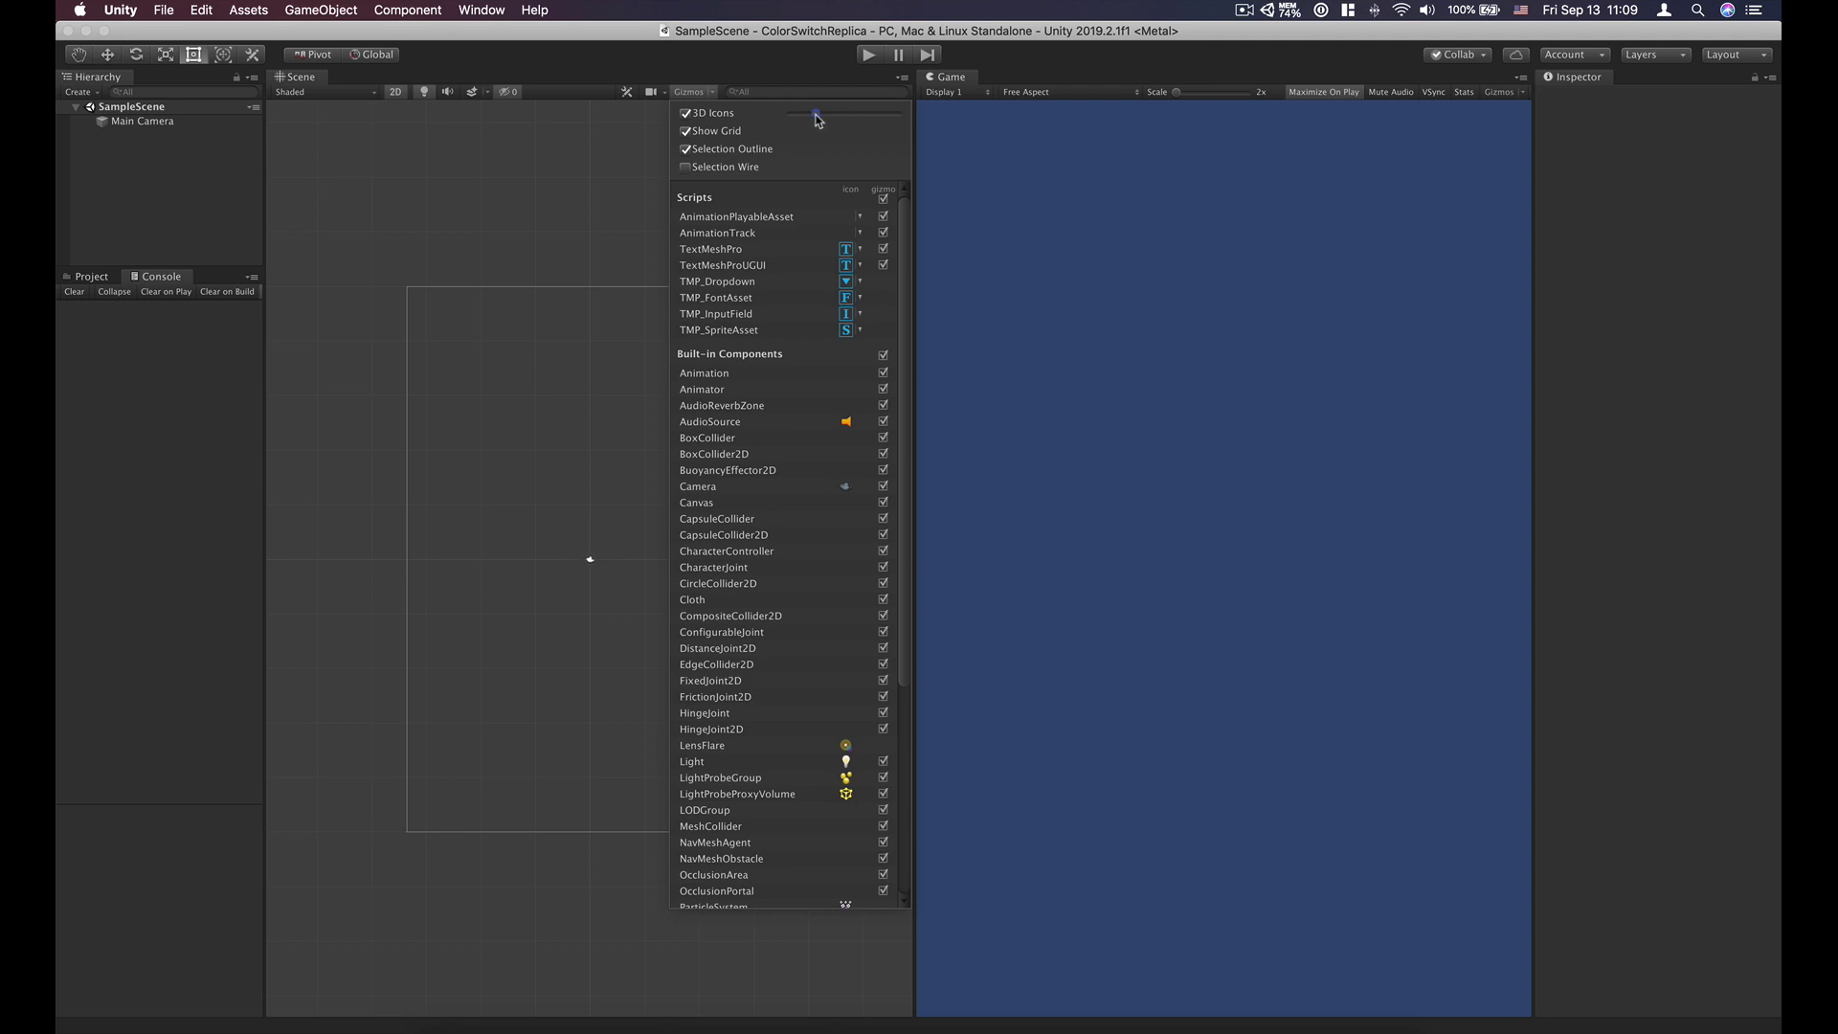
left_click(567, 150)
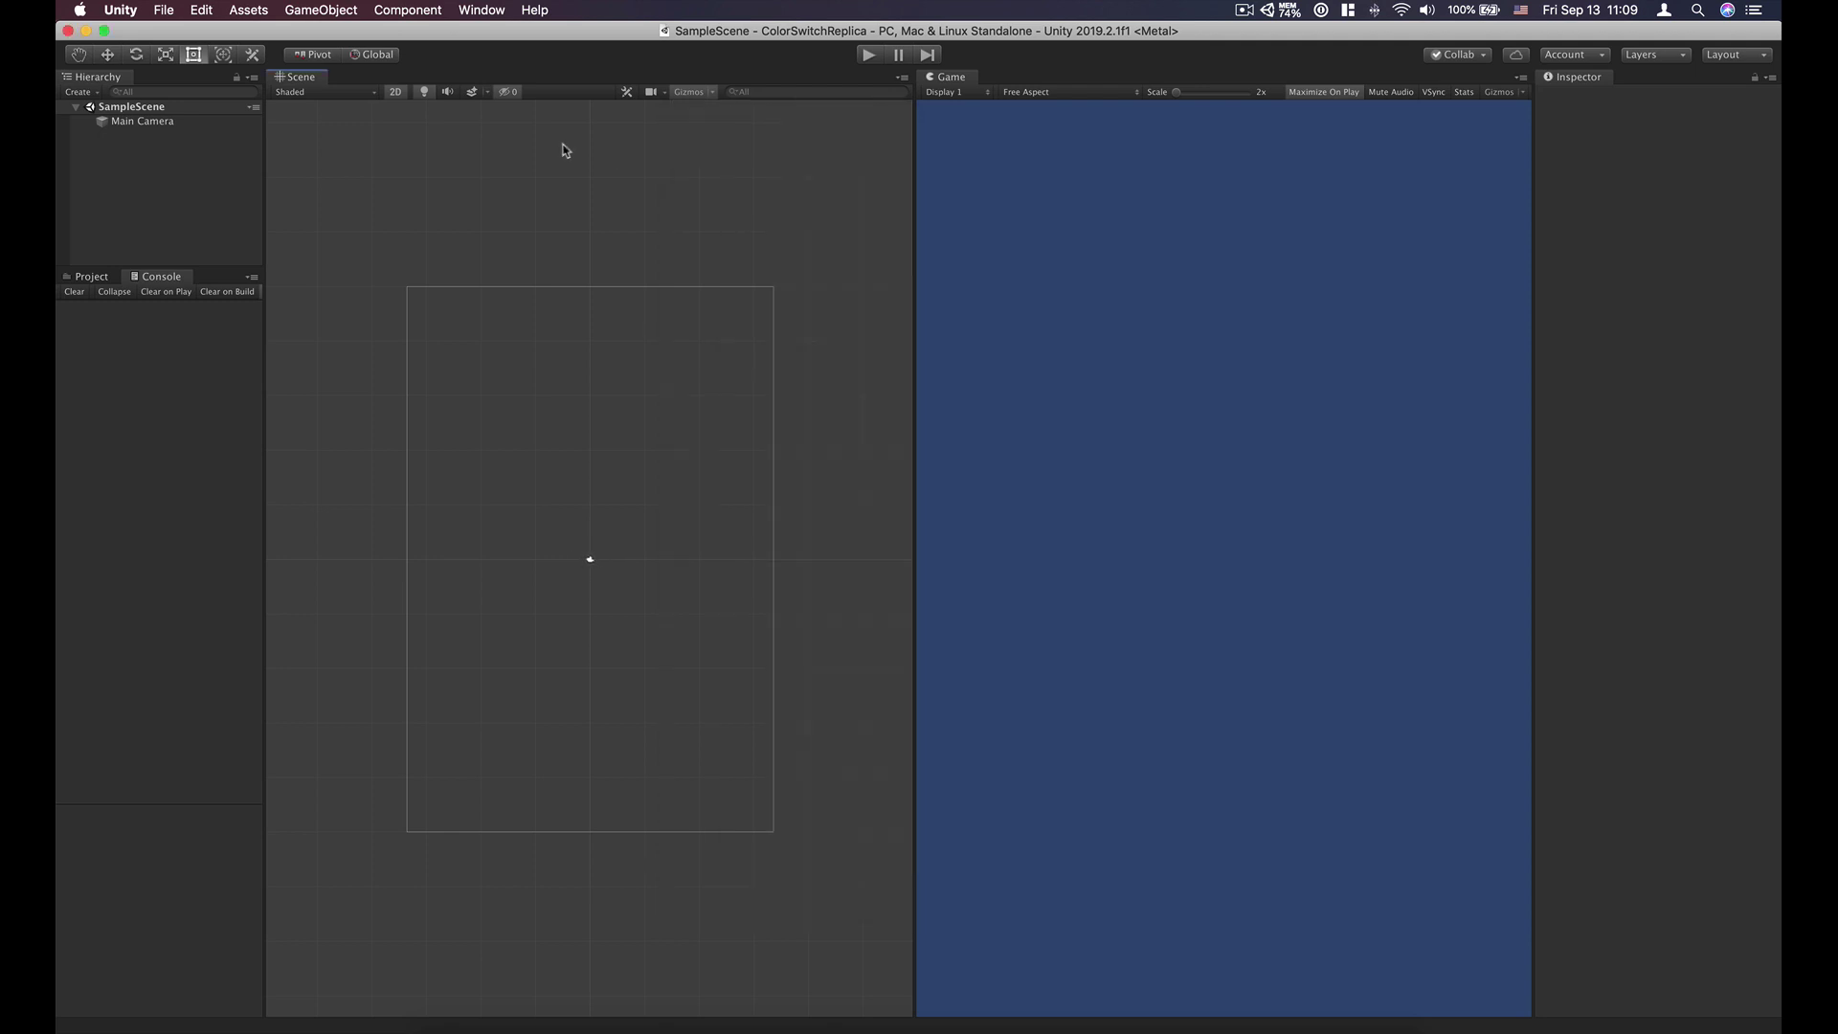
Step: Widen the left panels and select SampleScene in the Assets/Scenes folder
left_click(92, 278)
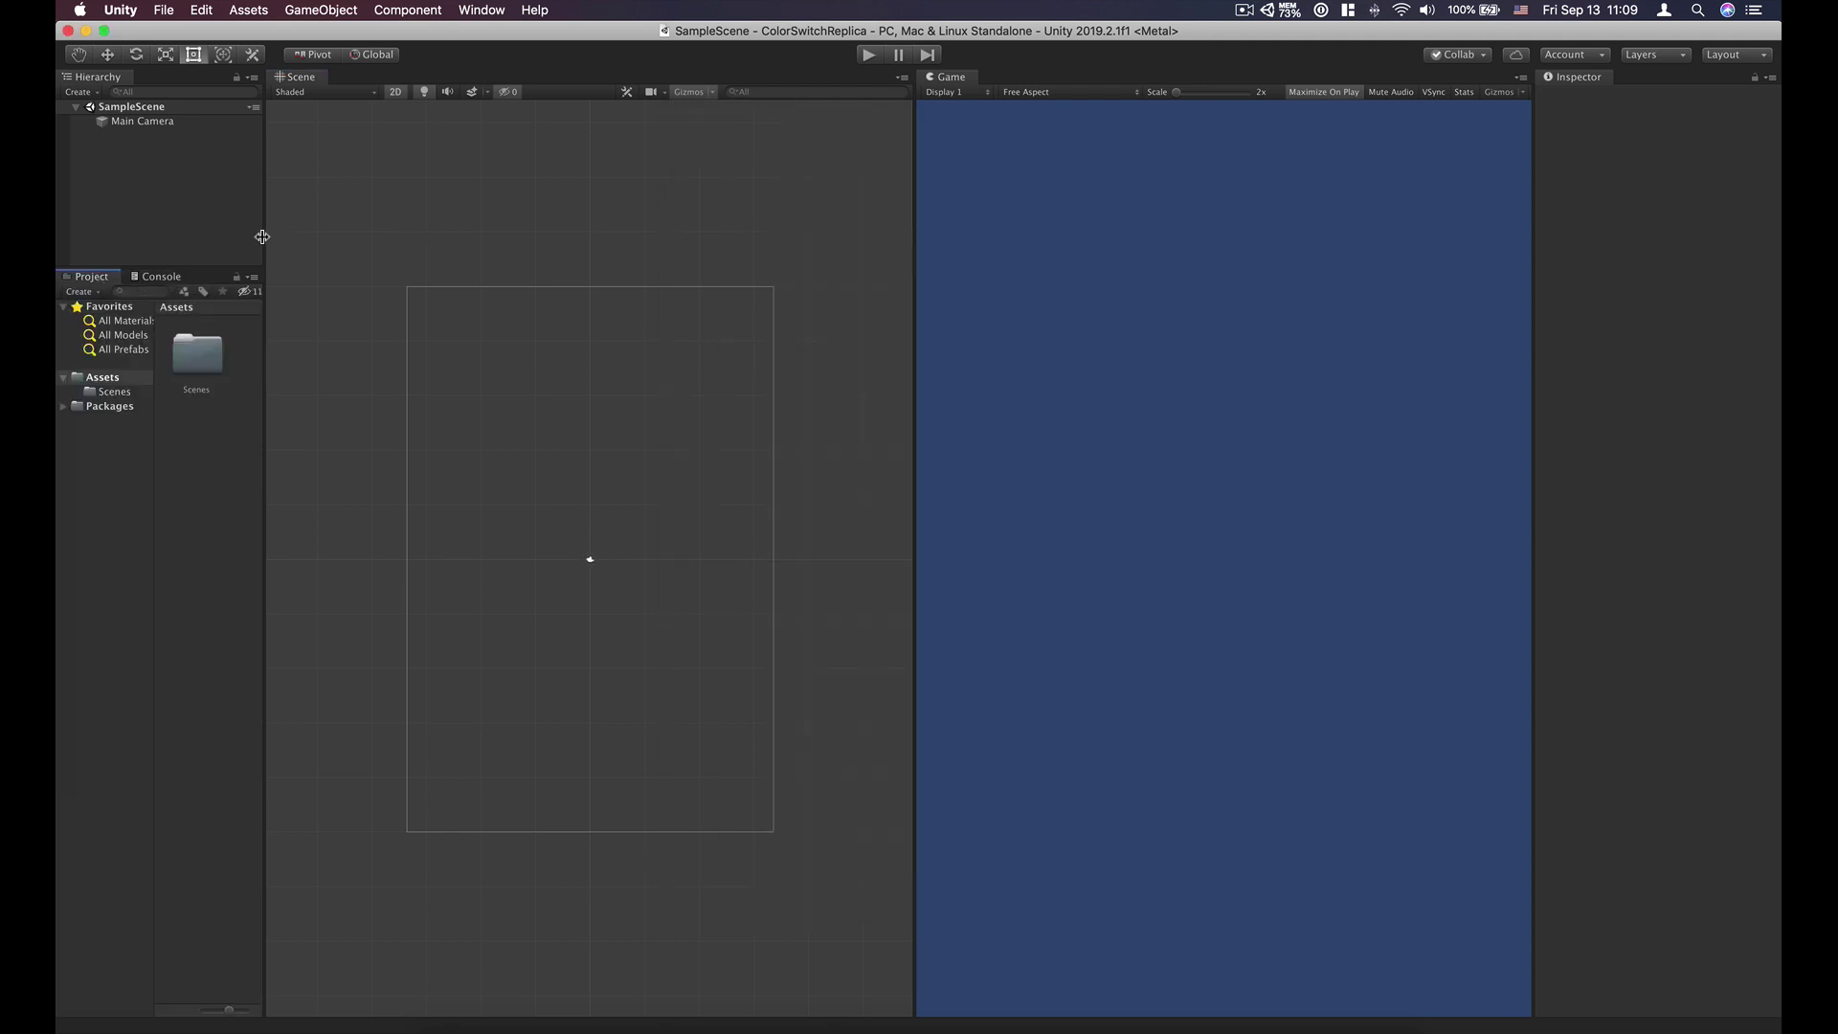
left_click_drag(262, 237, 392, 239)
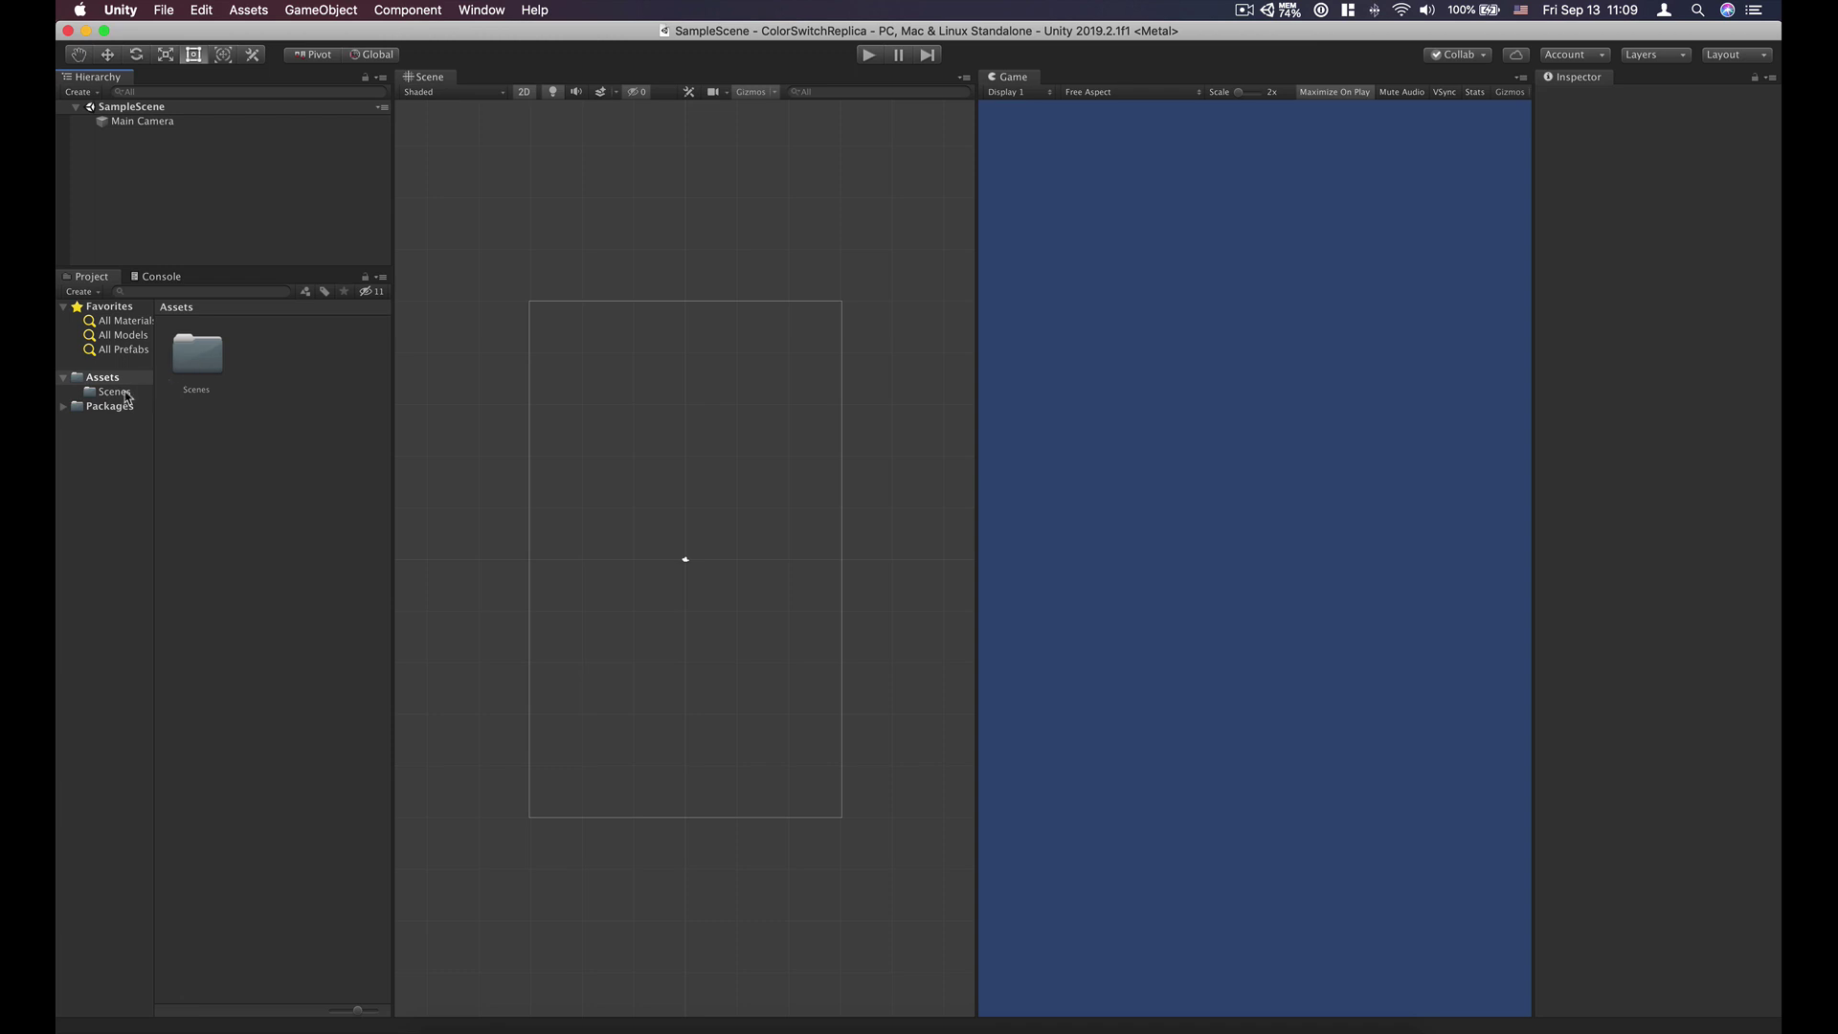
left_click(119, 392)
left_click(198, 356)
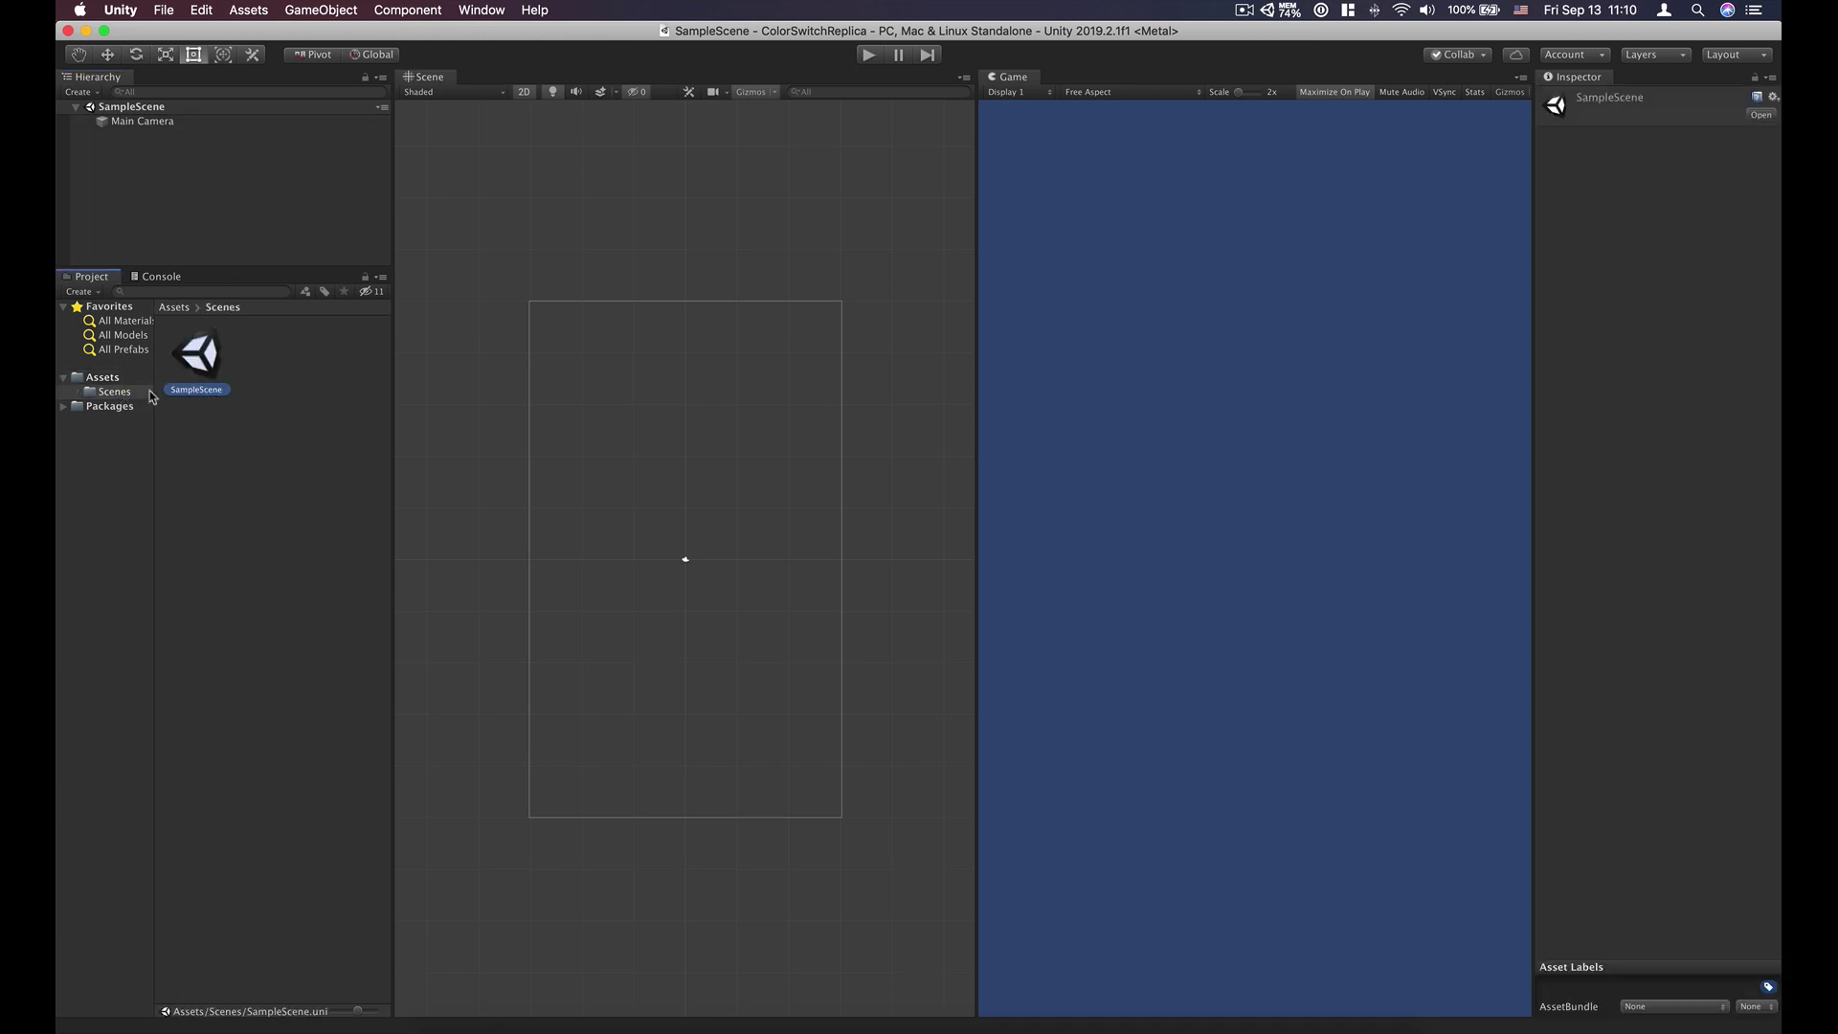
Step: Rename SampleScene to GameScene and reload the open scene when prompted
left_click(202, 394)
type("GameSce")
type("ne")
key("Return")
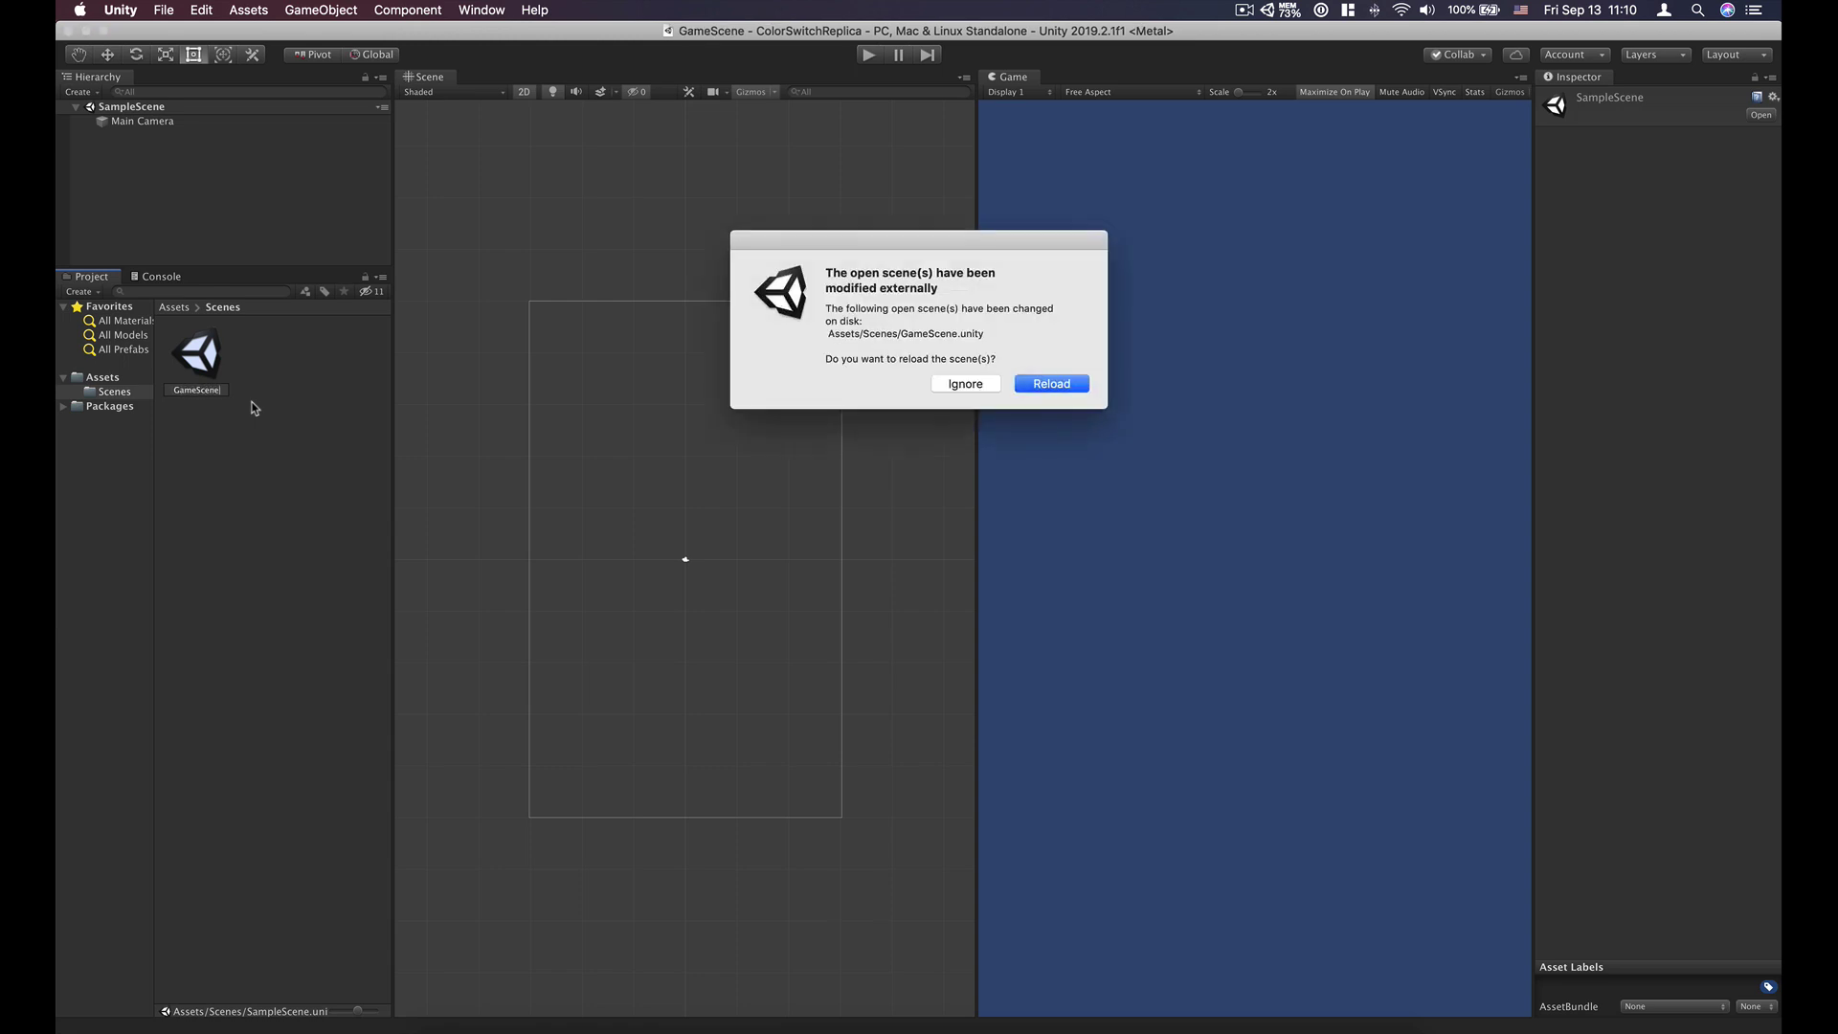
left_click(1040, 388)
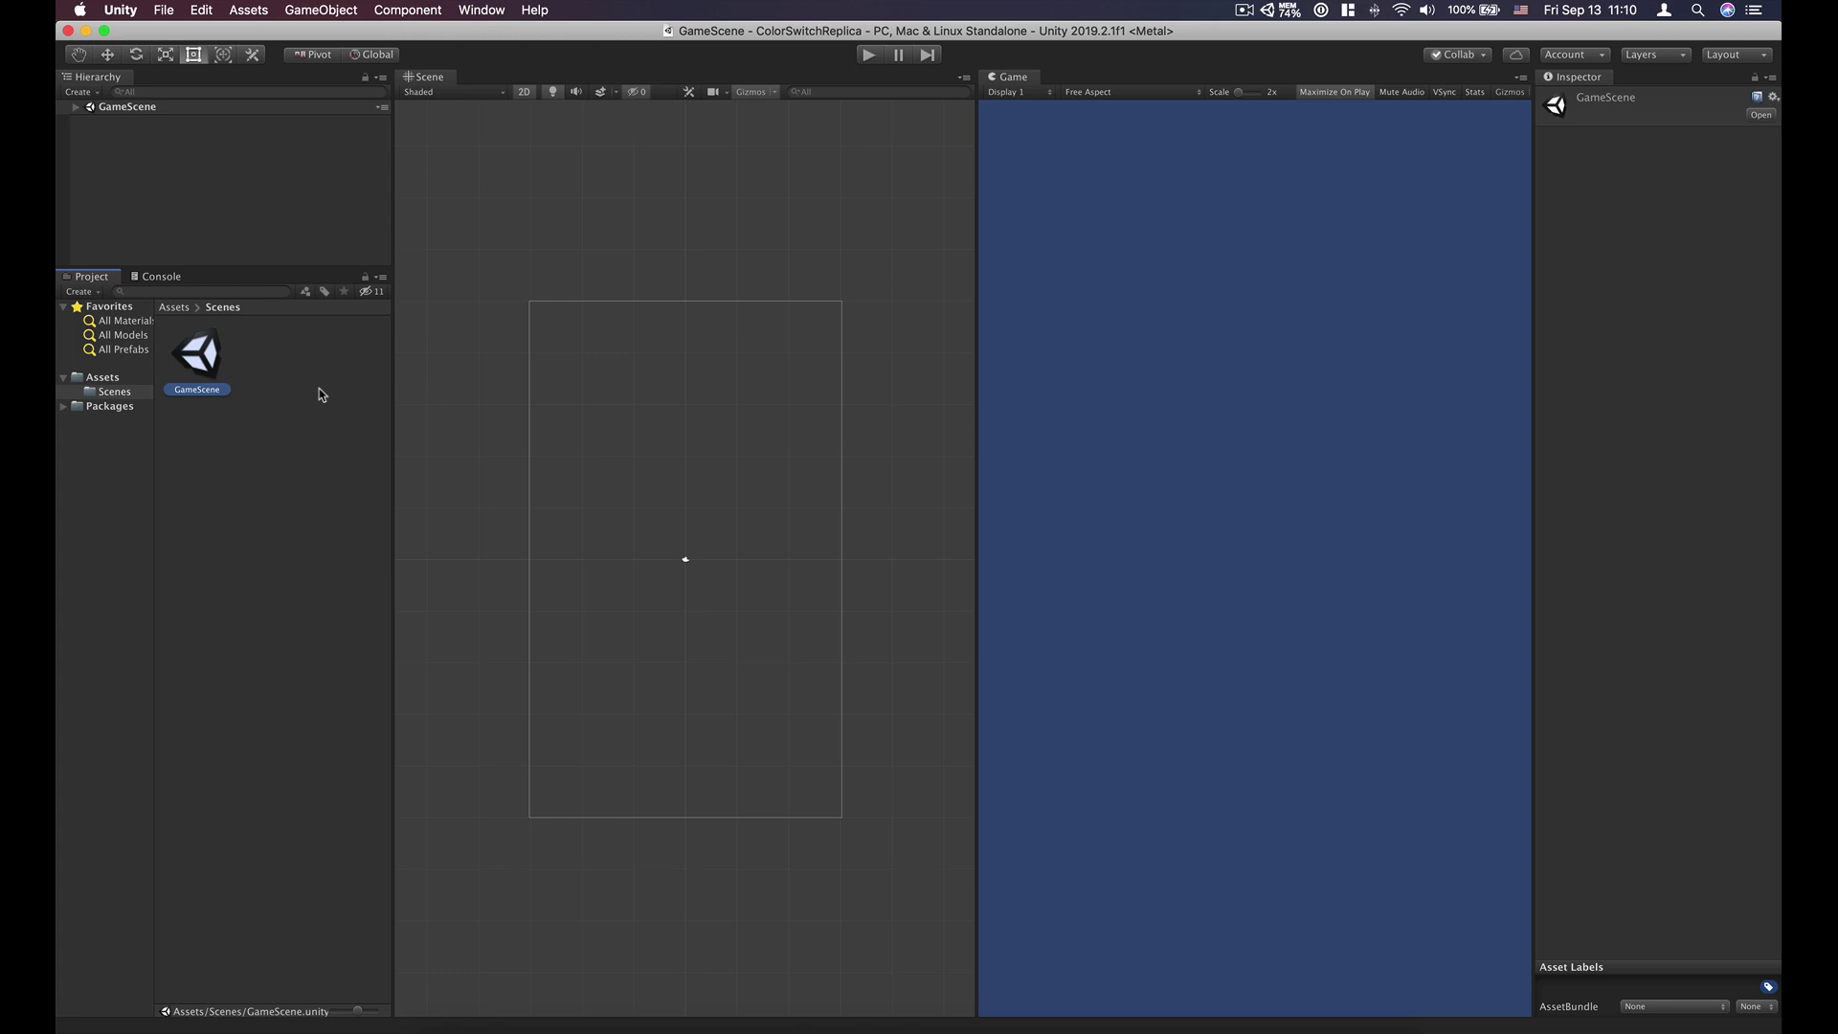
left_click(299, 403)
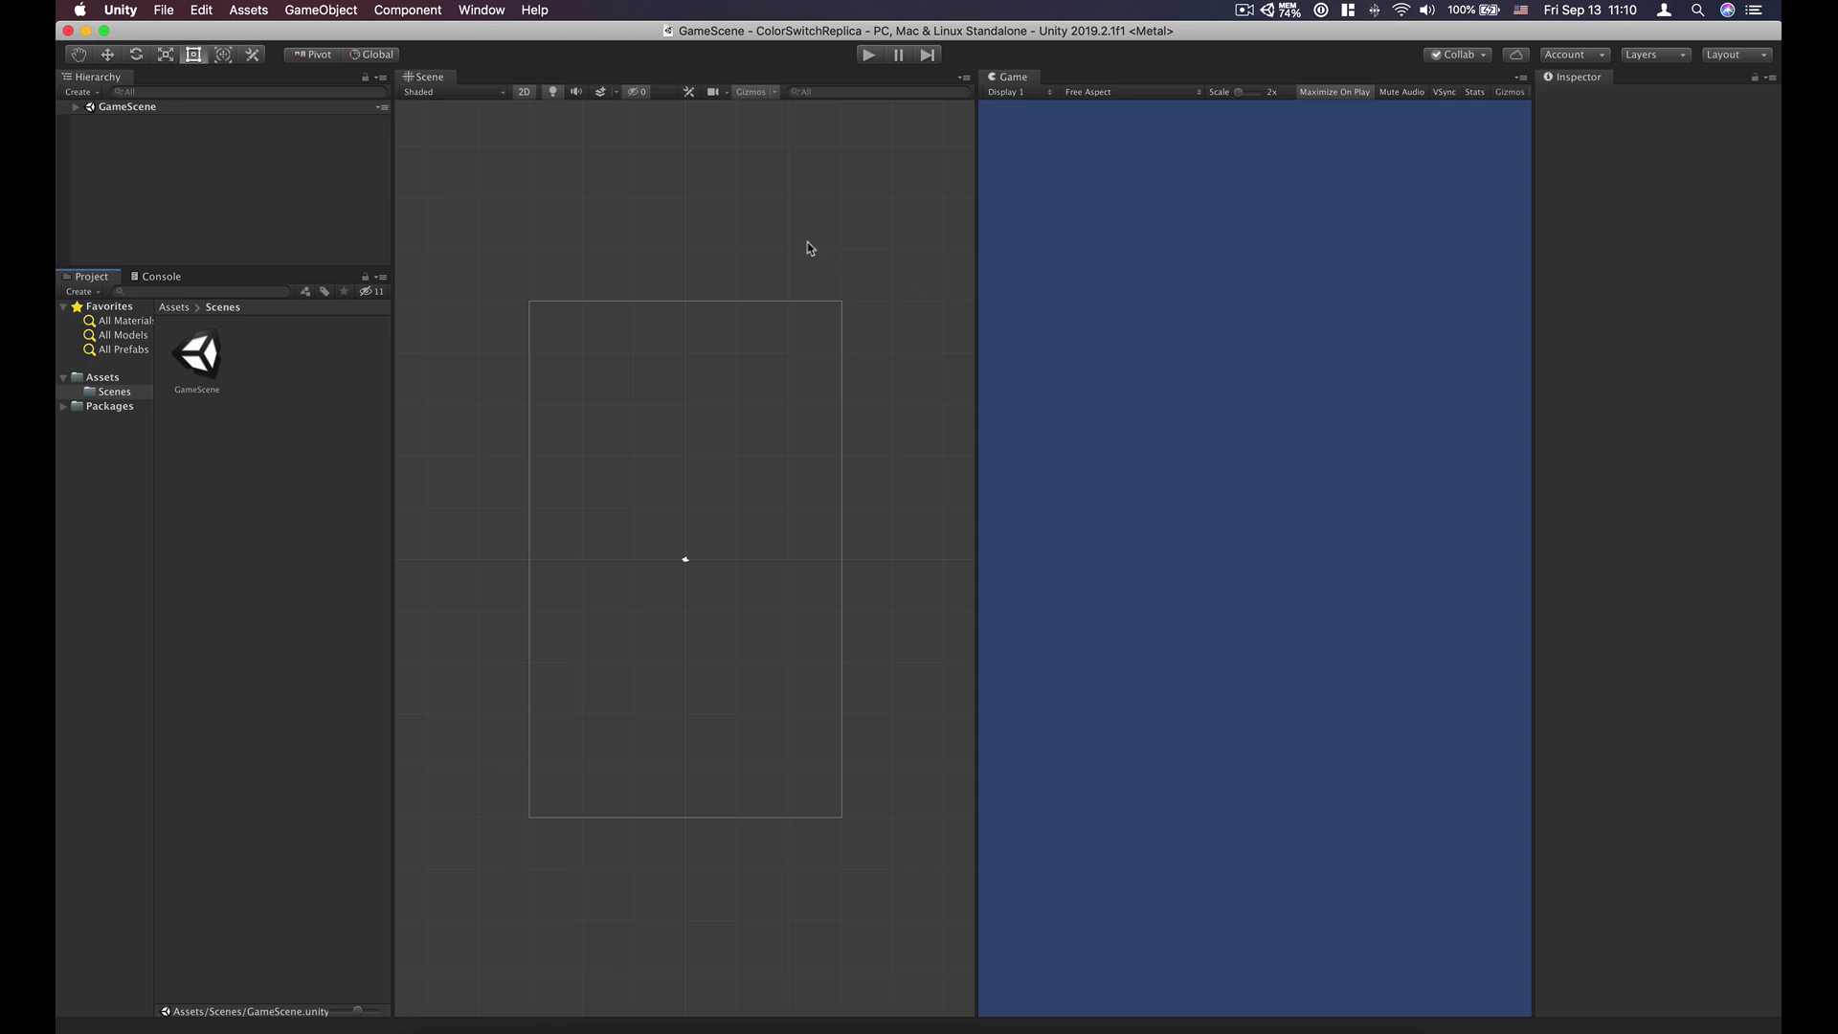
Step: Set the Main Camera's Background colour to dark grey, then narrow the left panels
left_click(76, 106)
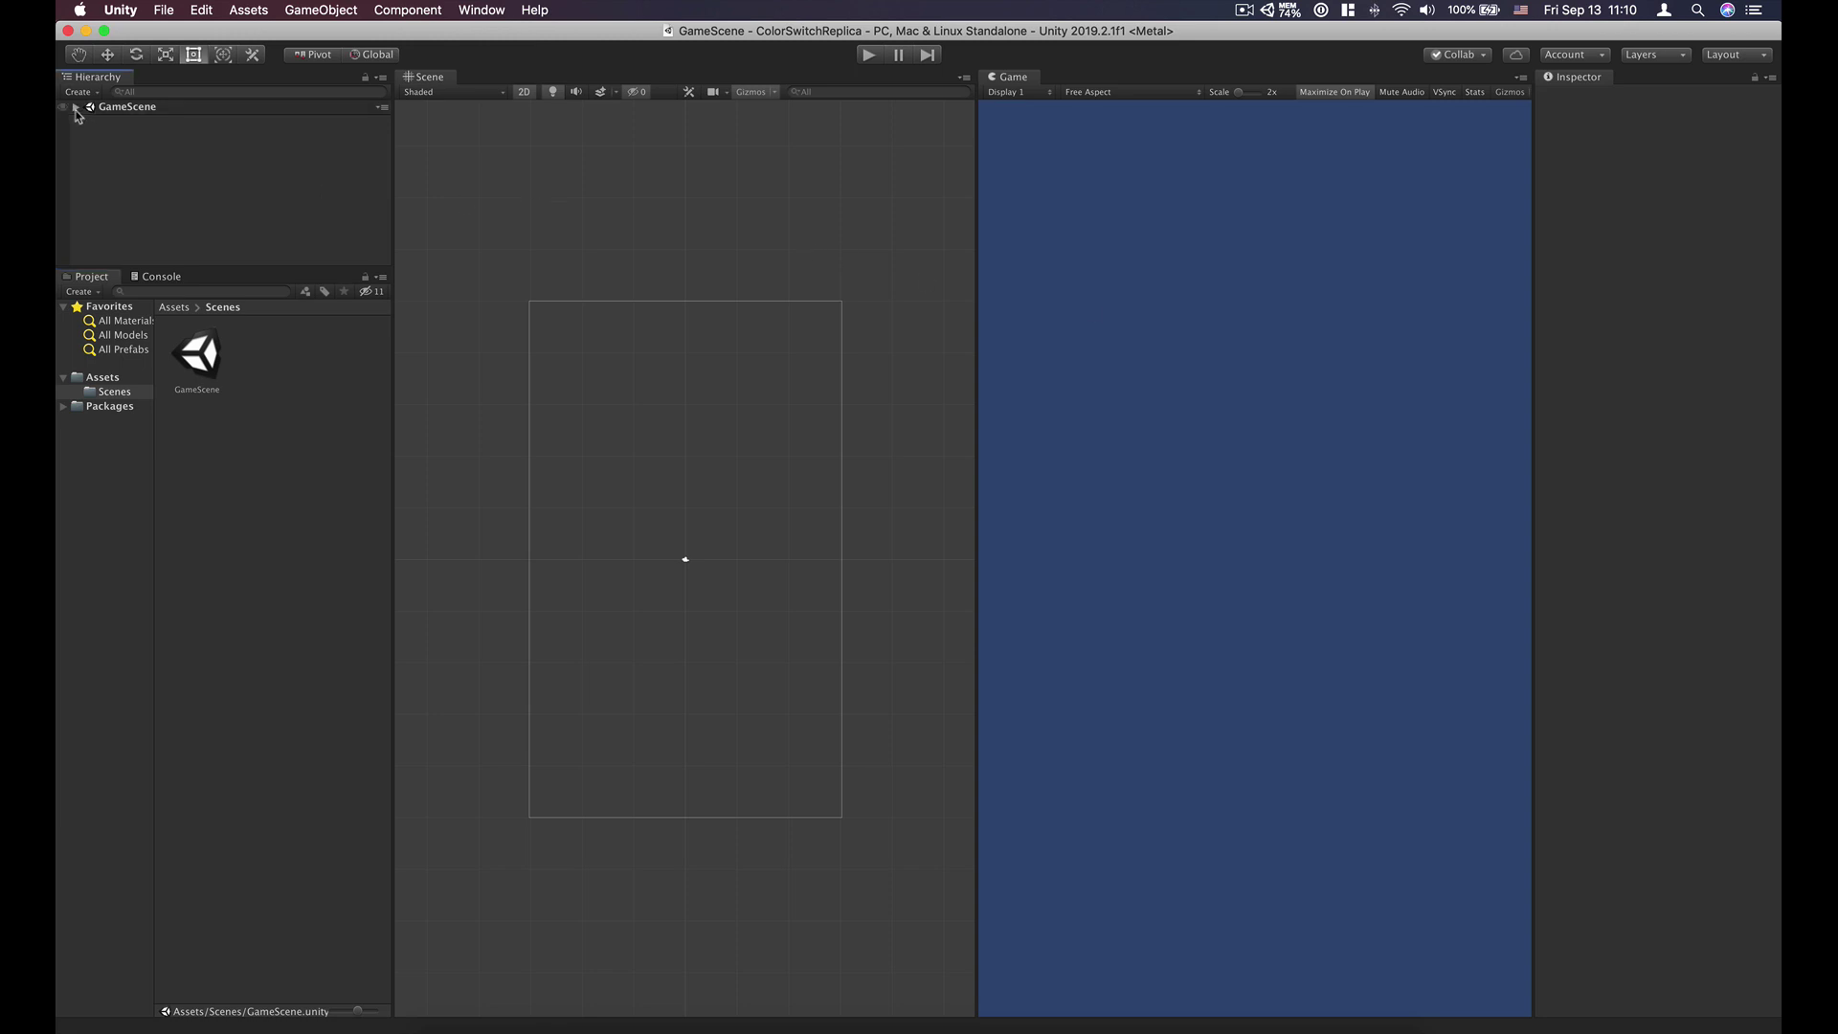
left_click(1159, 341)
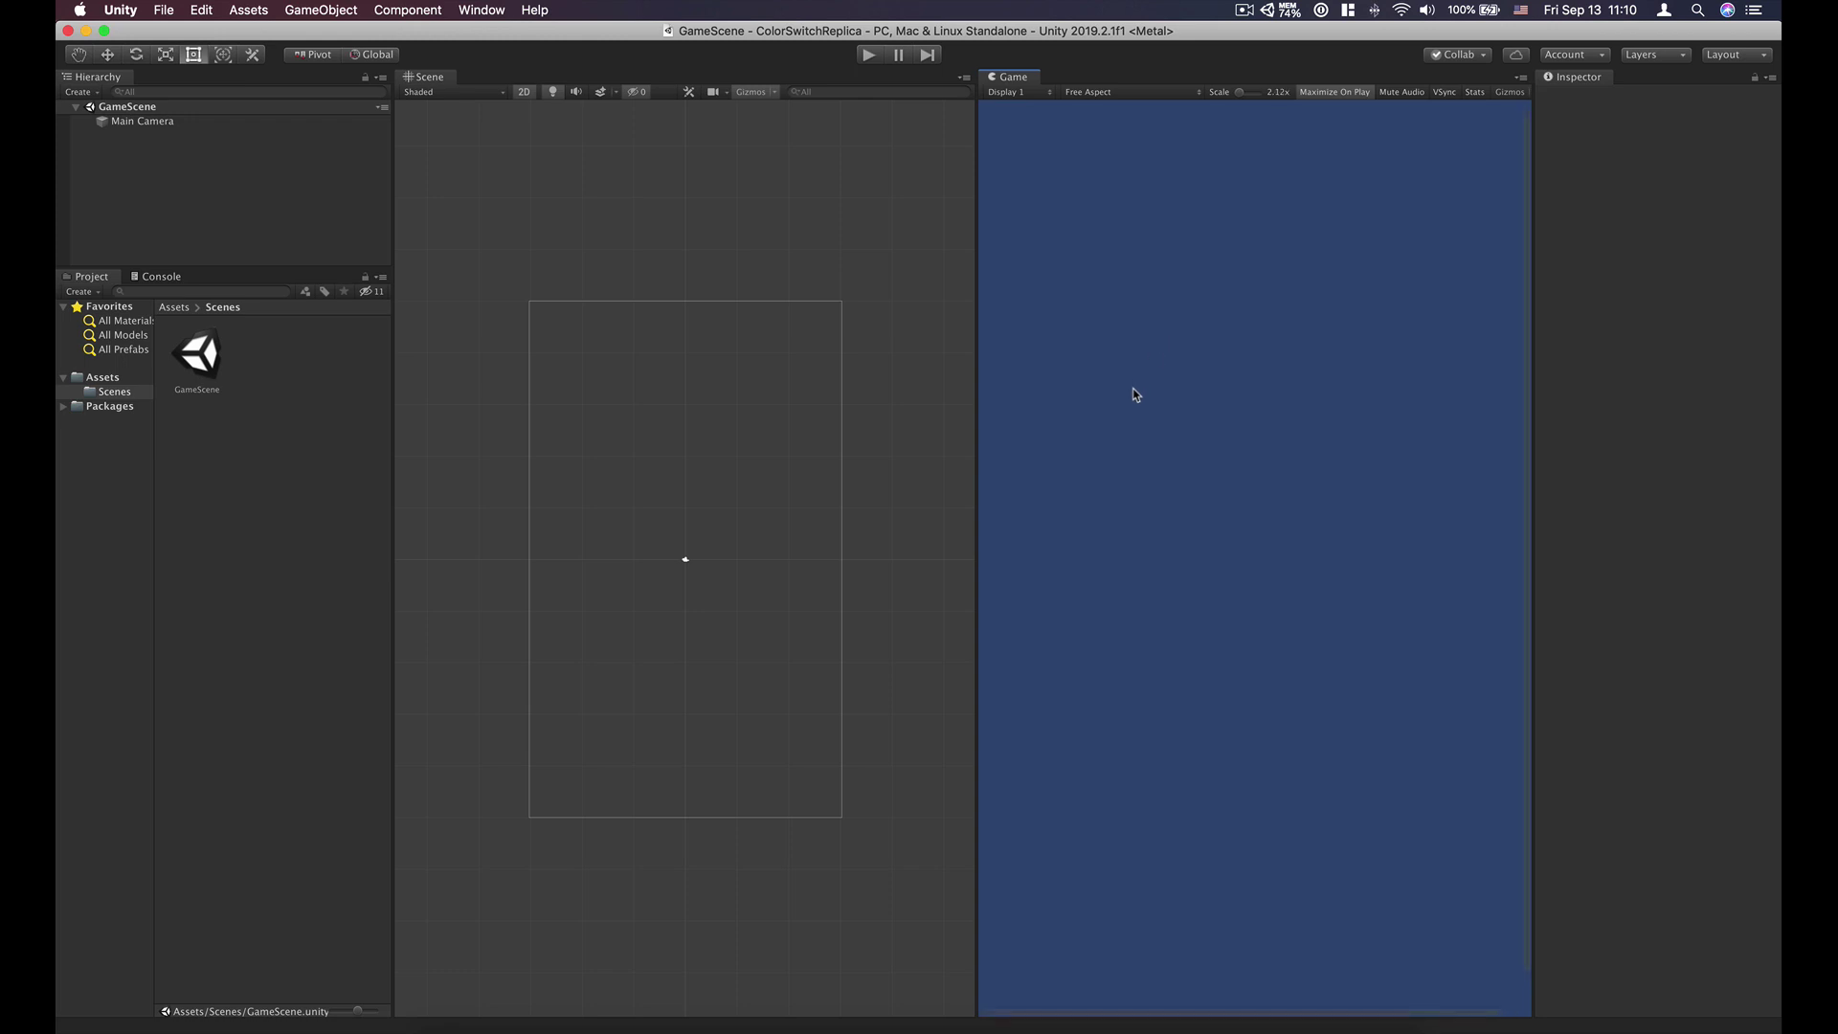
scroll(1156, 332, "up", 1)
left_click(162, 121)
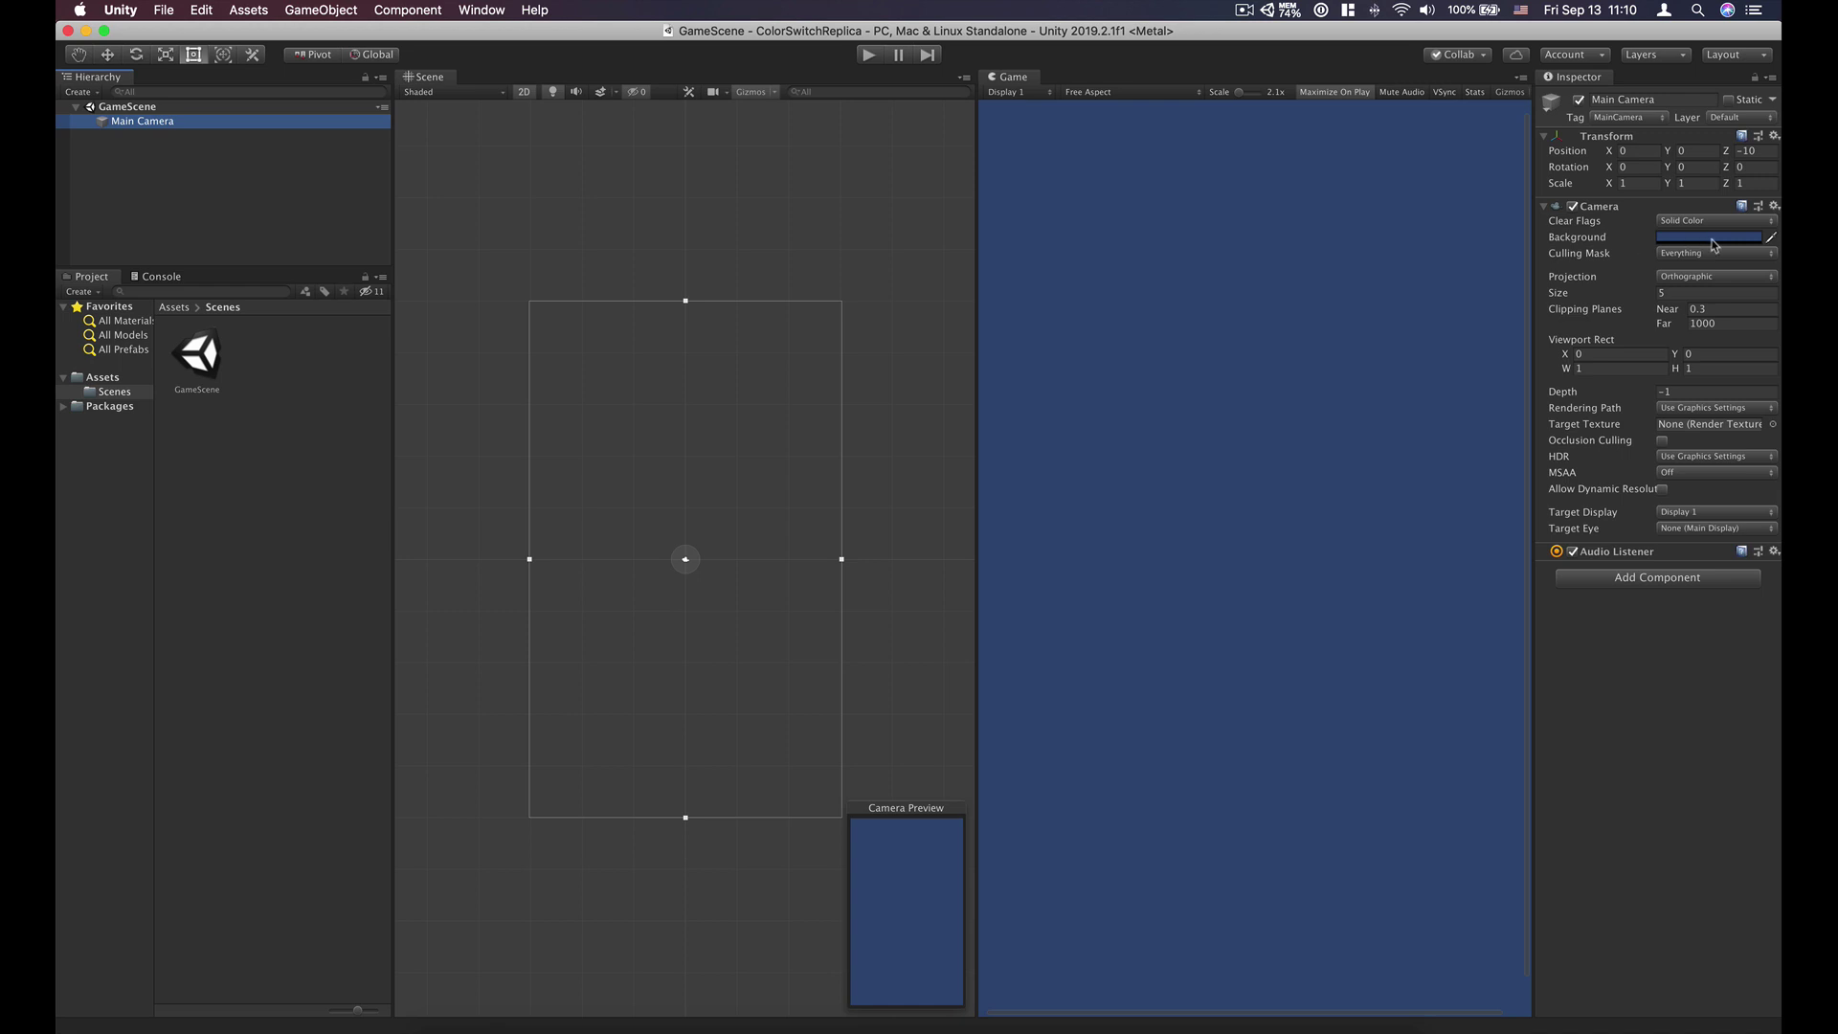
left_click(1714, 238)
left_click_drag(1117, 528, 1060, 536)
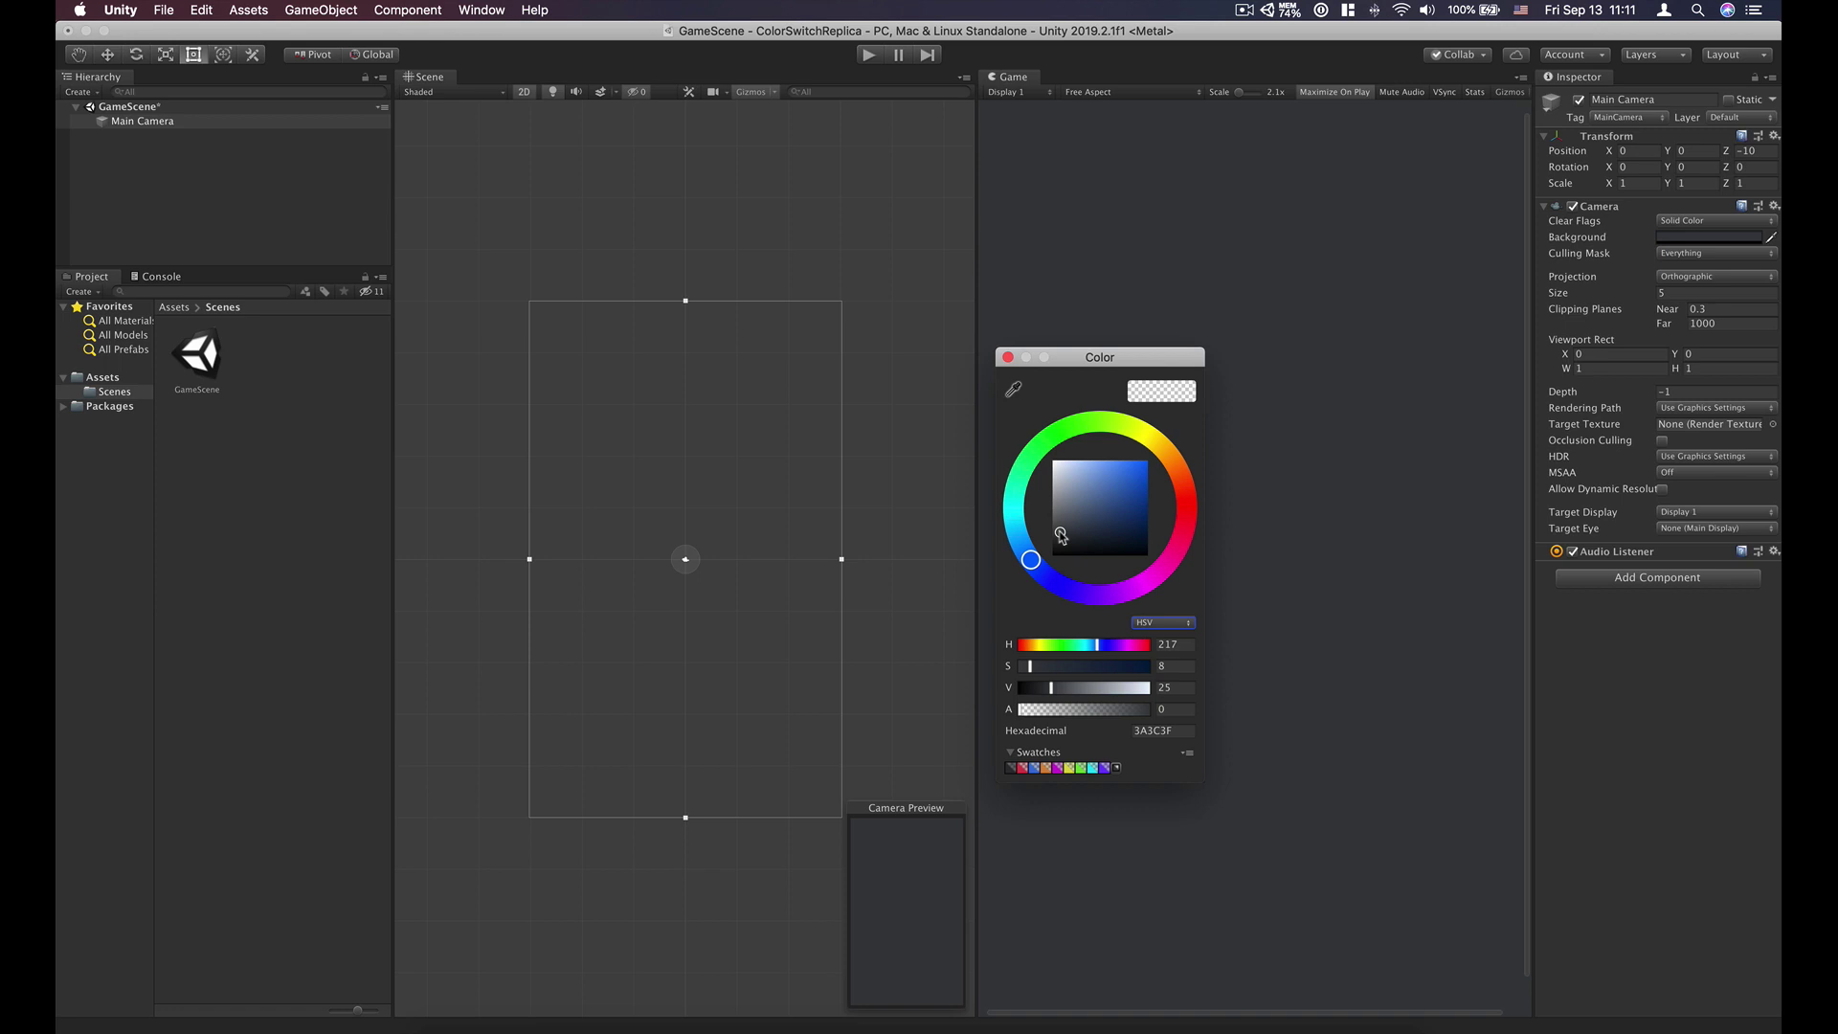
left_click_drag(1060, 536, 1060, 536)
left_click(1007, 357)
left_click(916, 426)
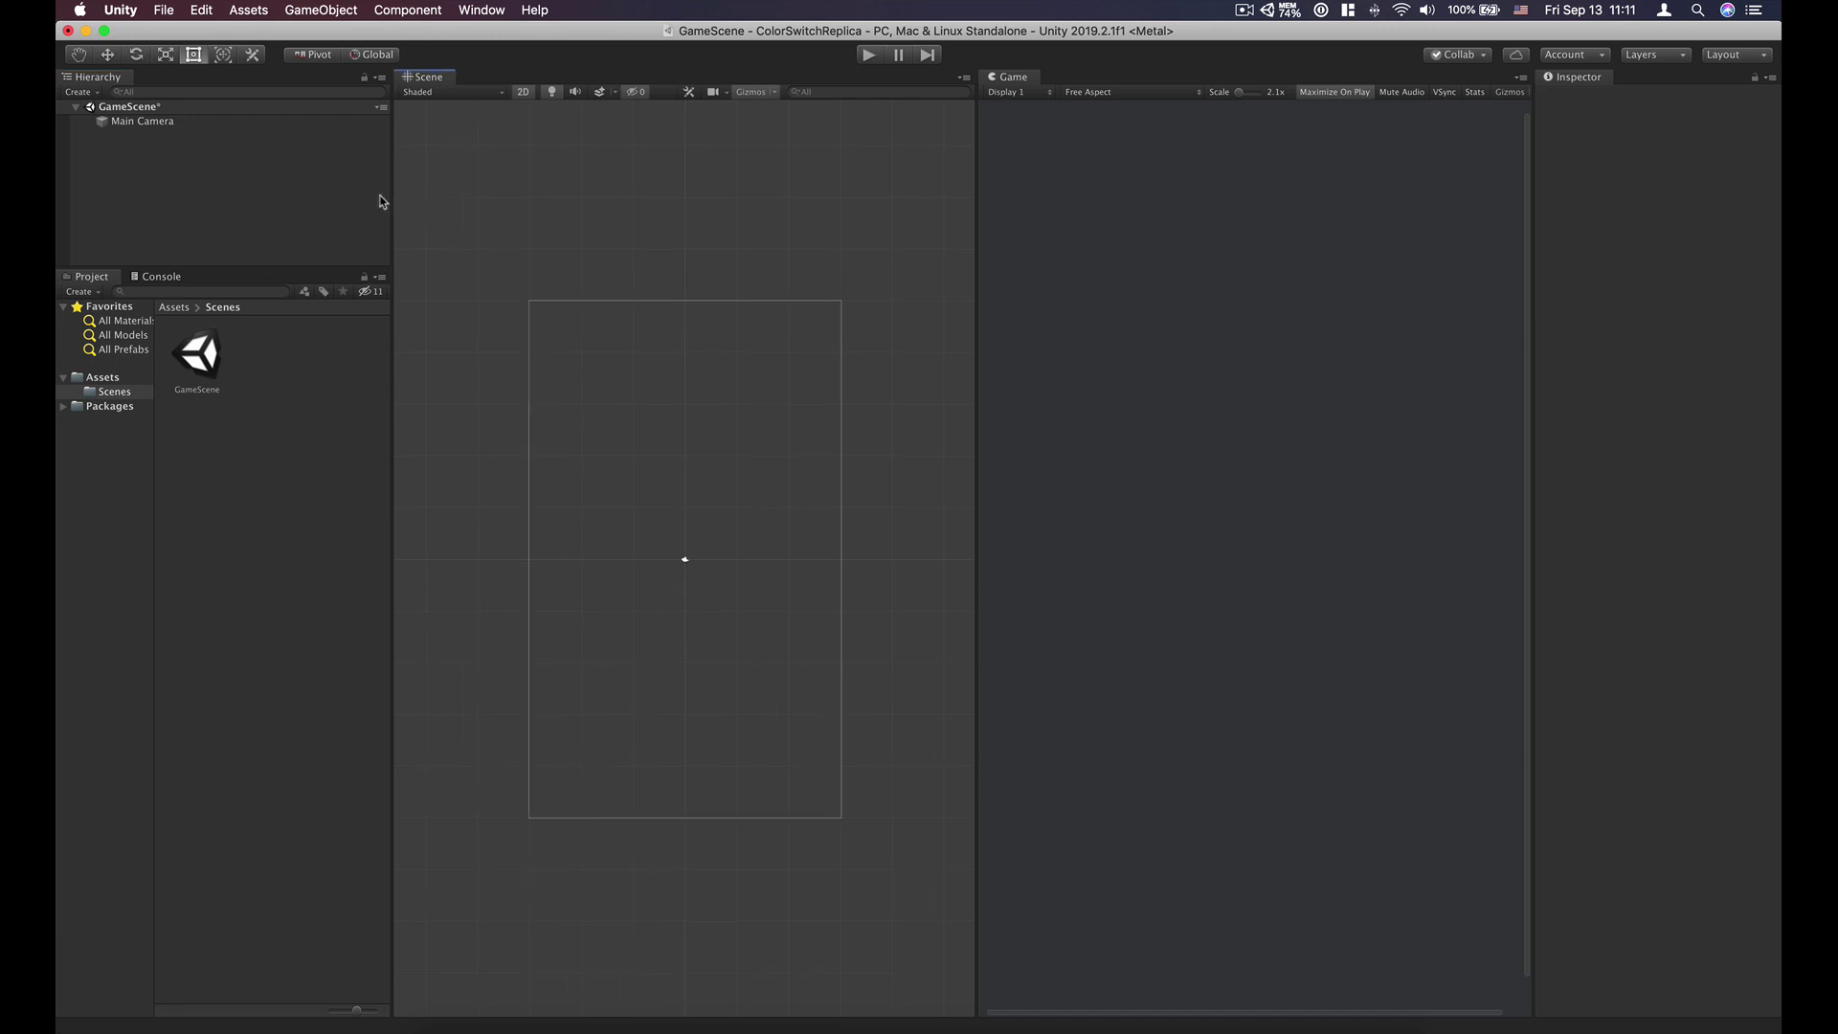
left_click_drag(390, 199, 323, 197)
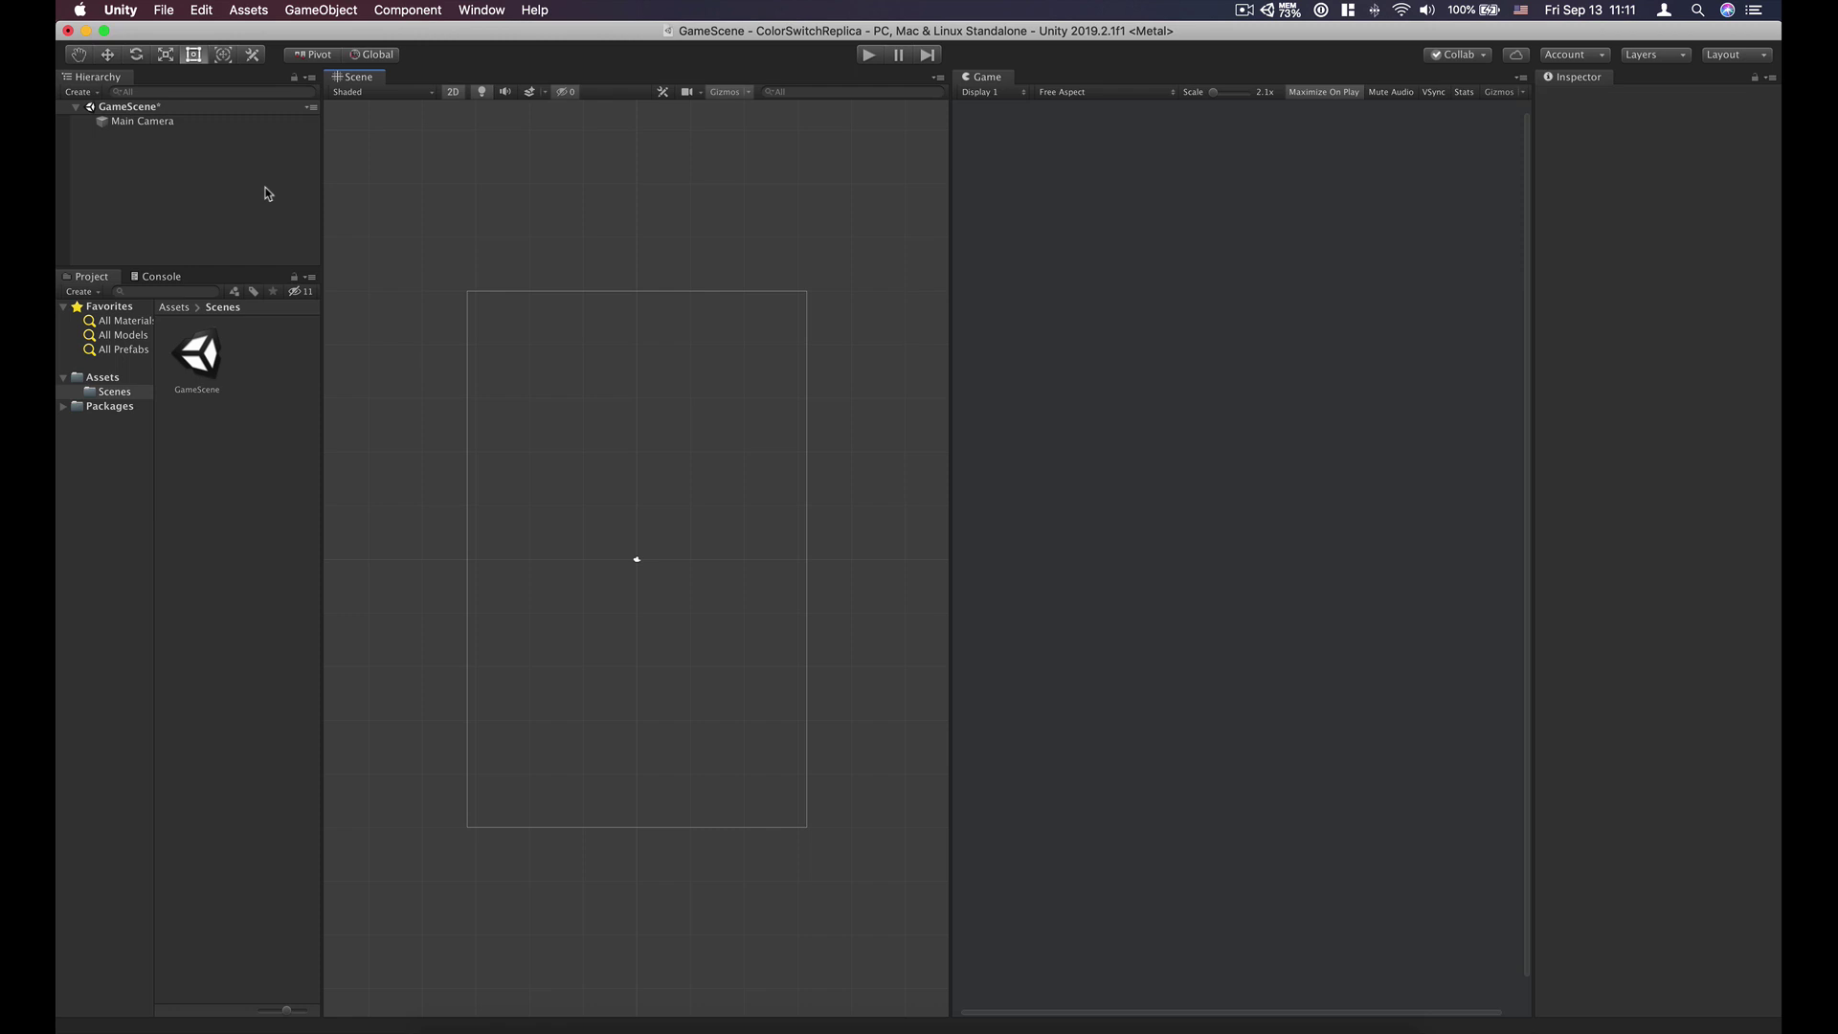
Step: Save GameScene with File > Save
left_click(165, 12)
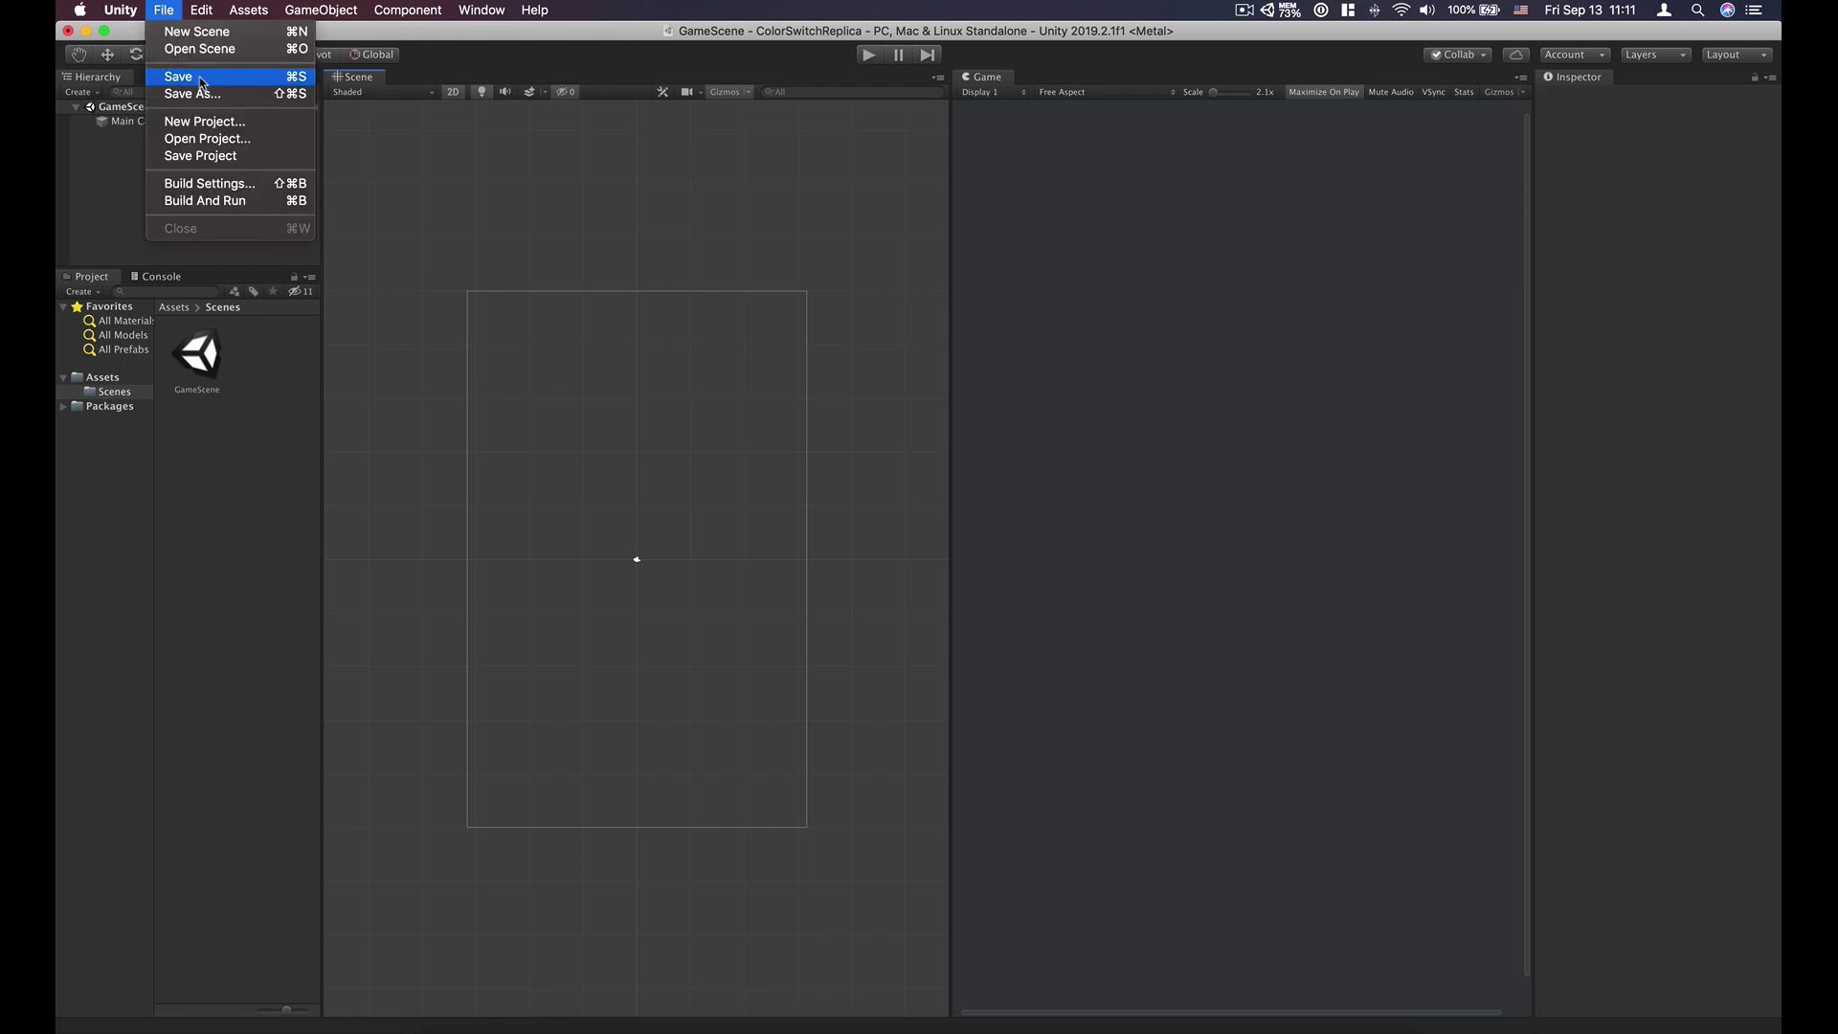
left_click(202, 85)
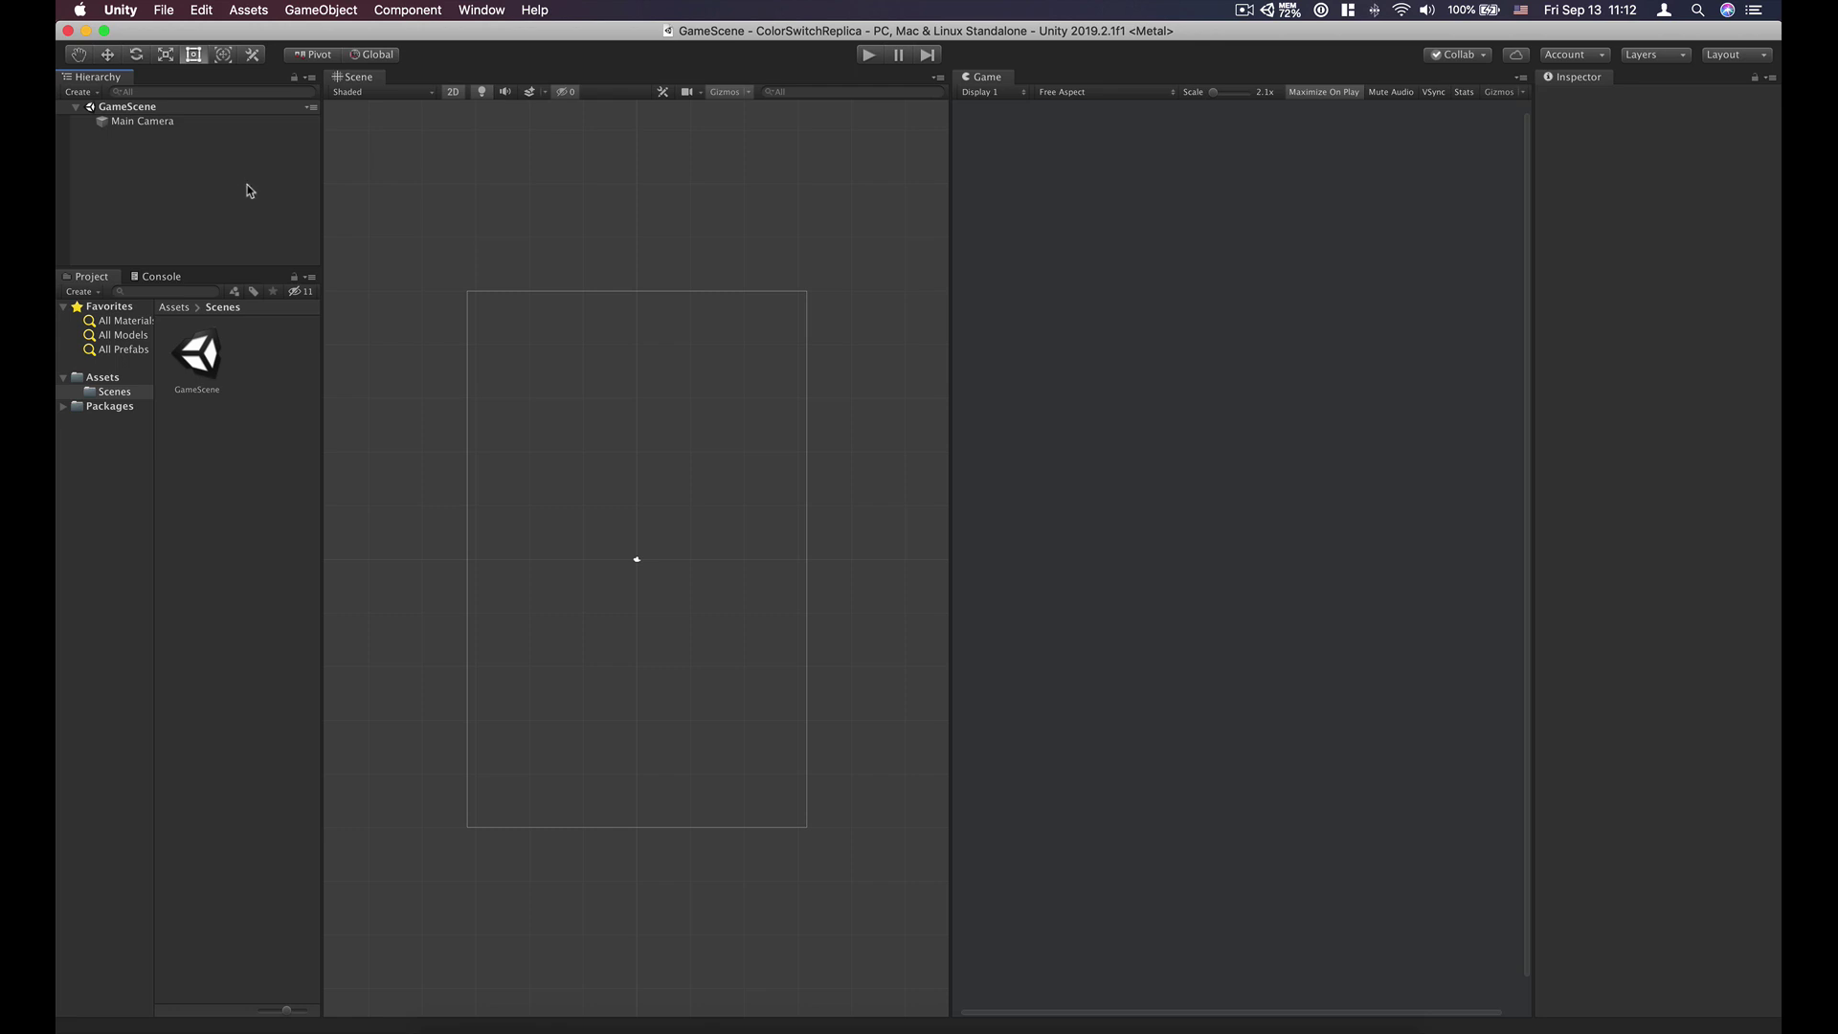
Step: Enlarge the Hierarchy and create a new 2D Object > Sprite
left_click_drag(254, 270, 258, 502)
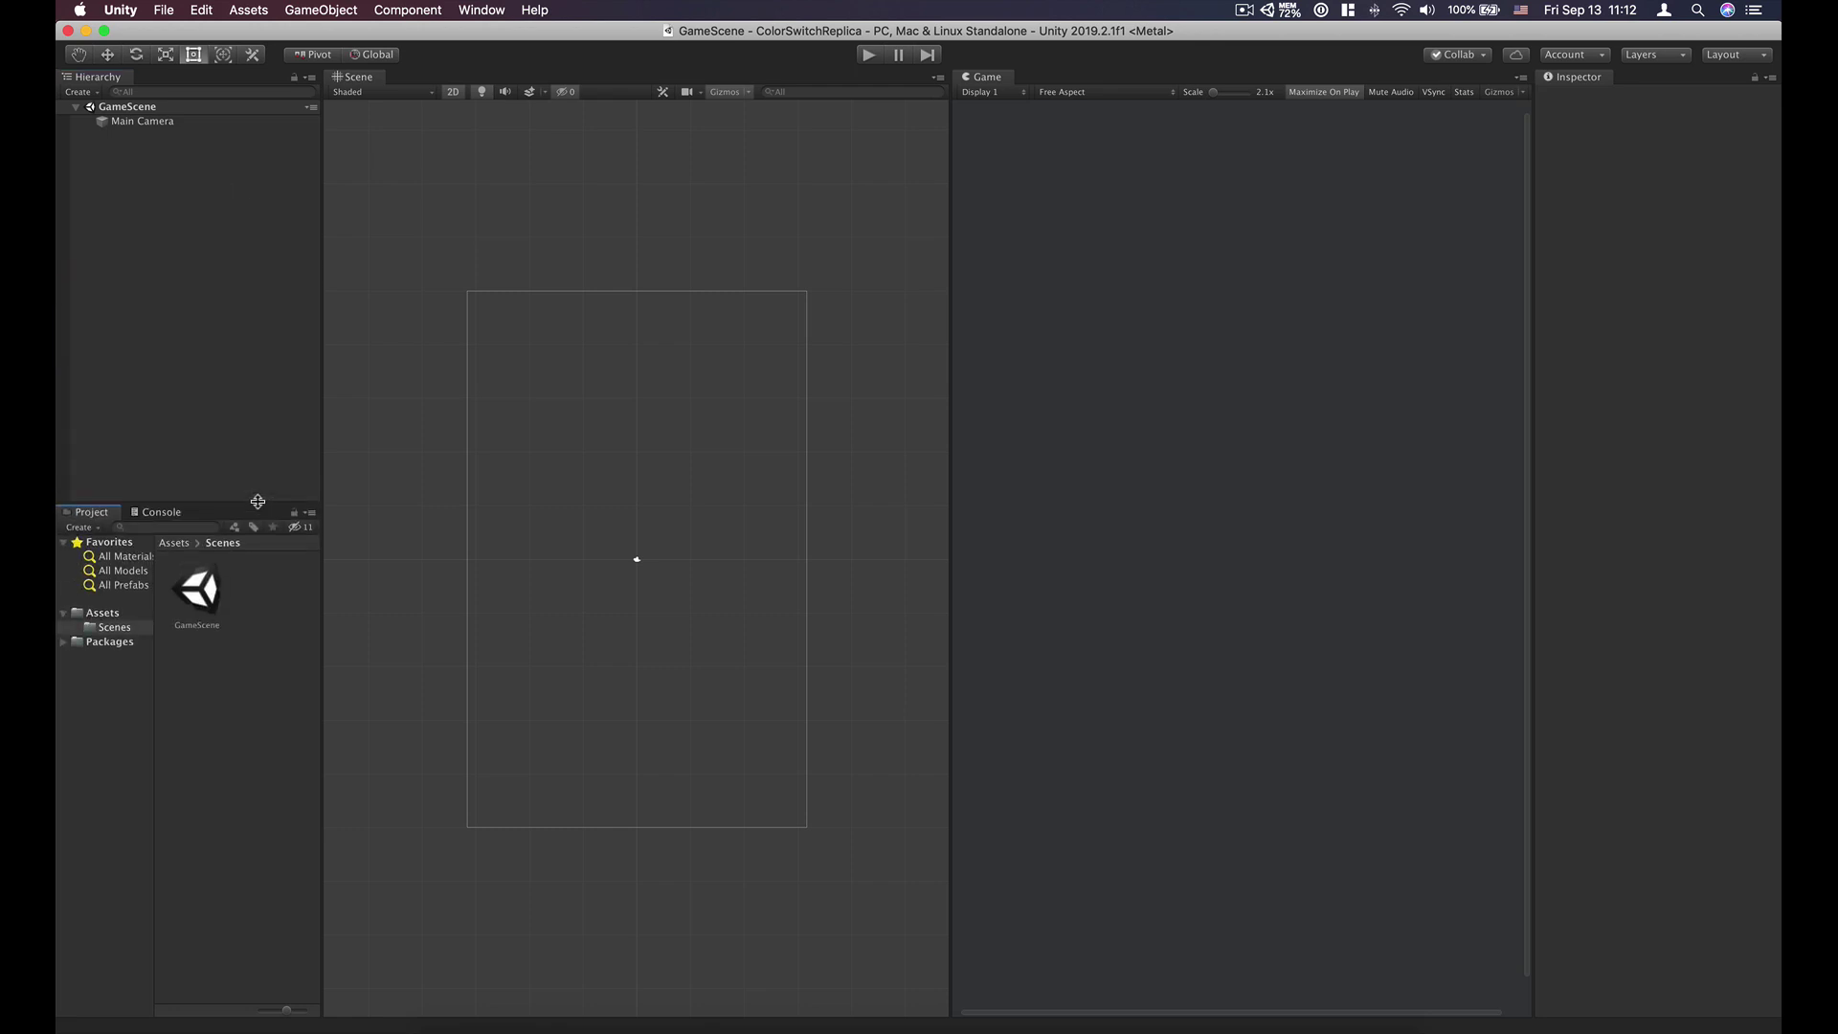
right_click(224, 243)
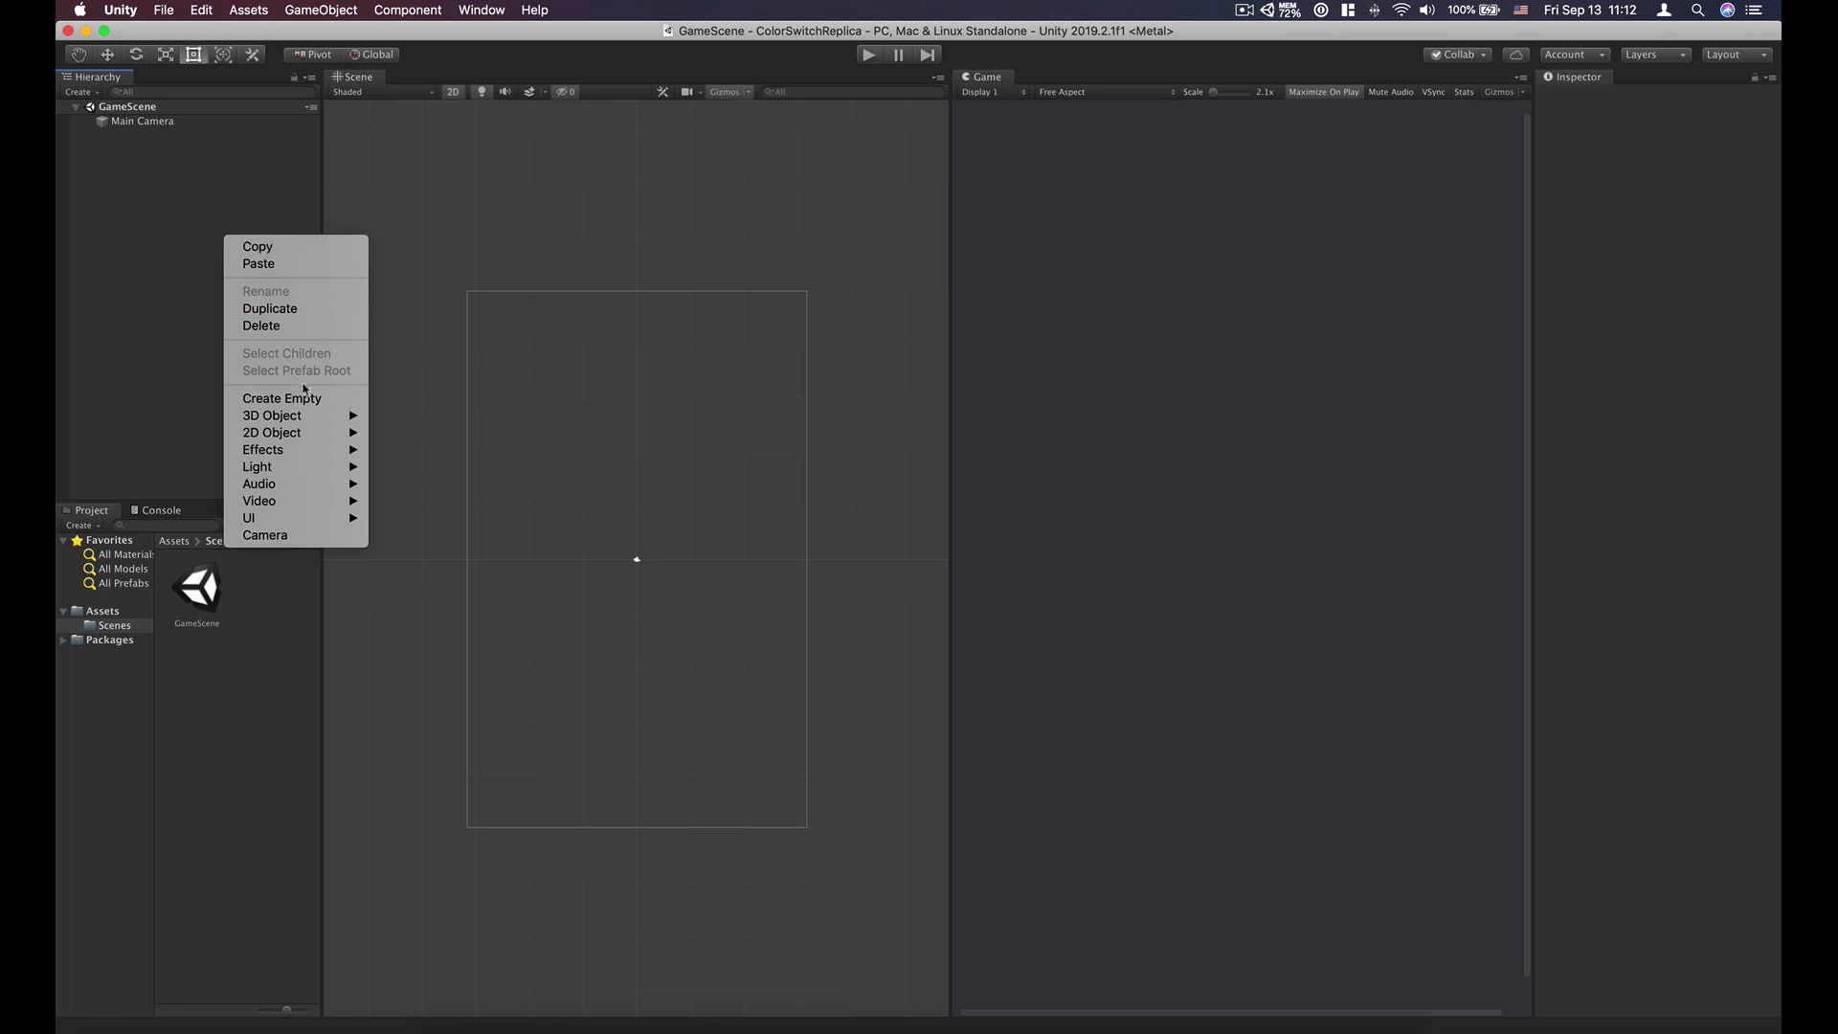
mouse_move(305, 422)
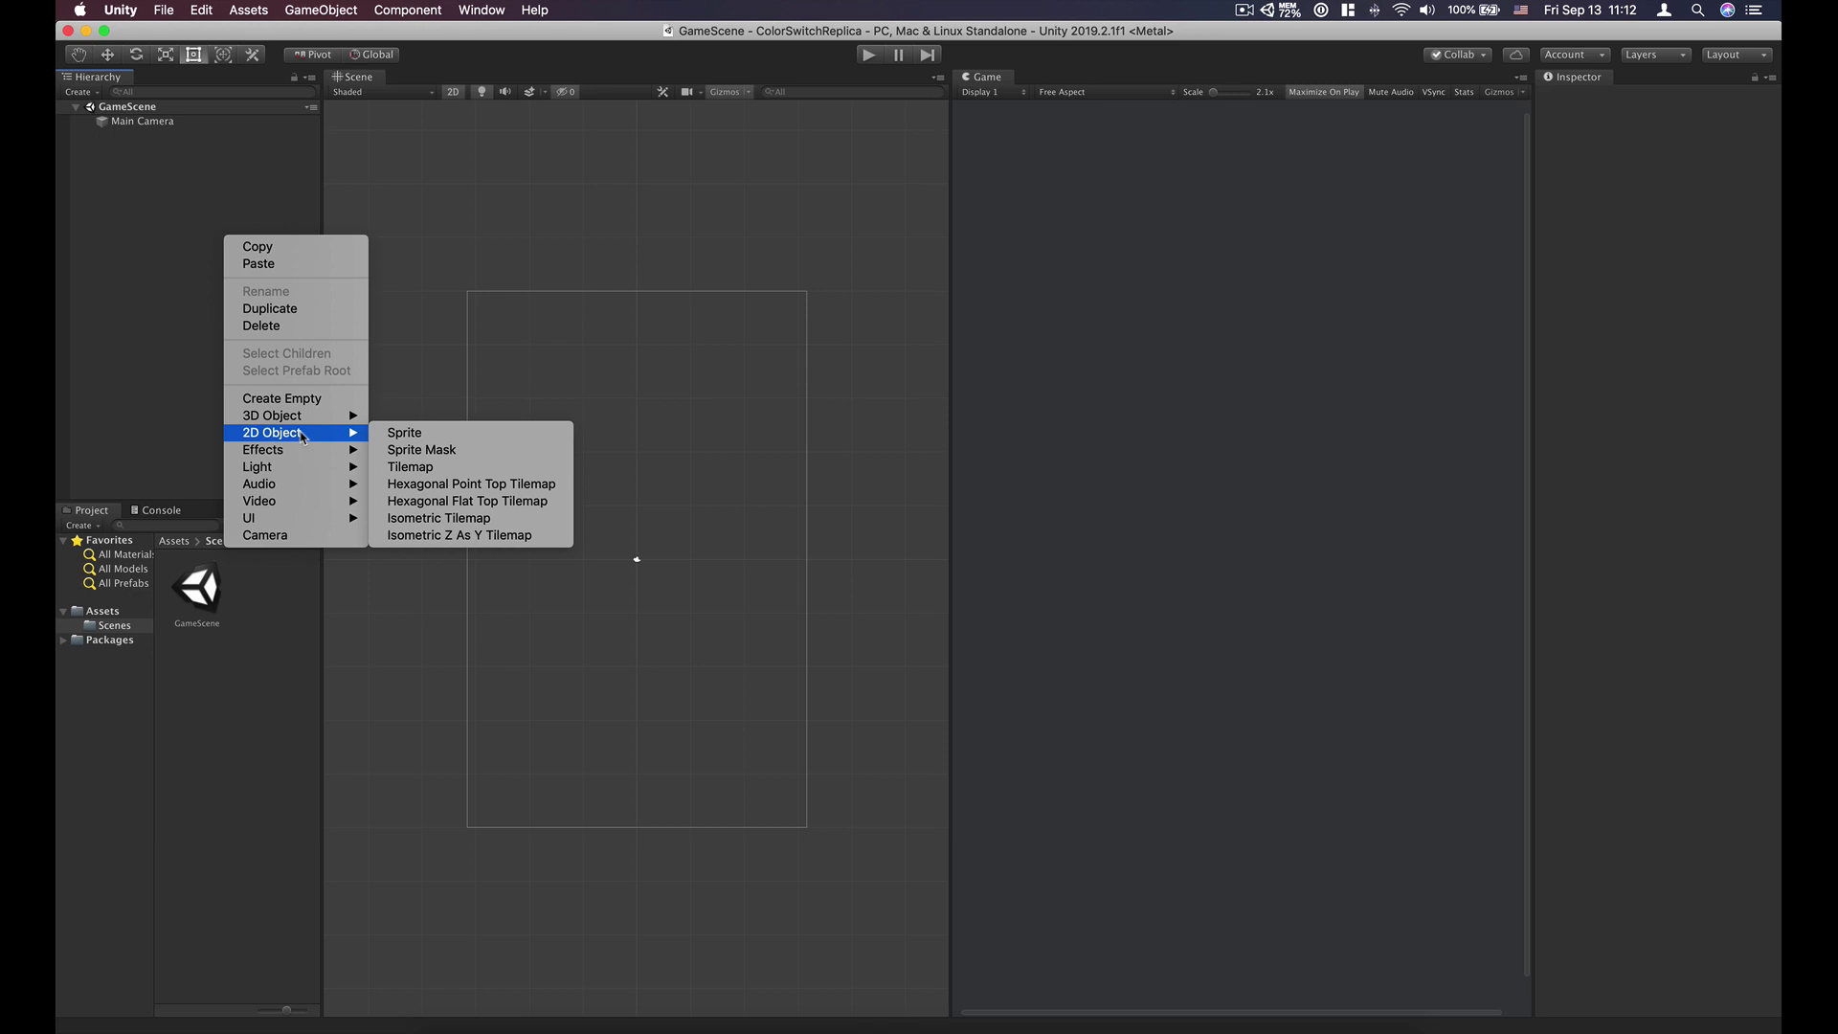
left_click(406, 433)
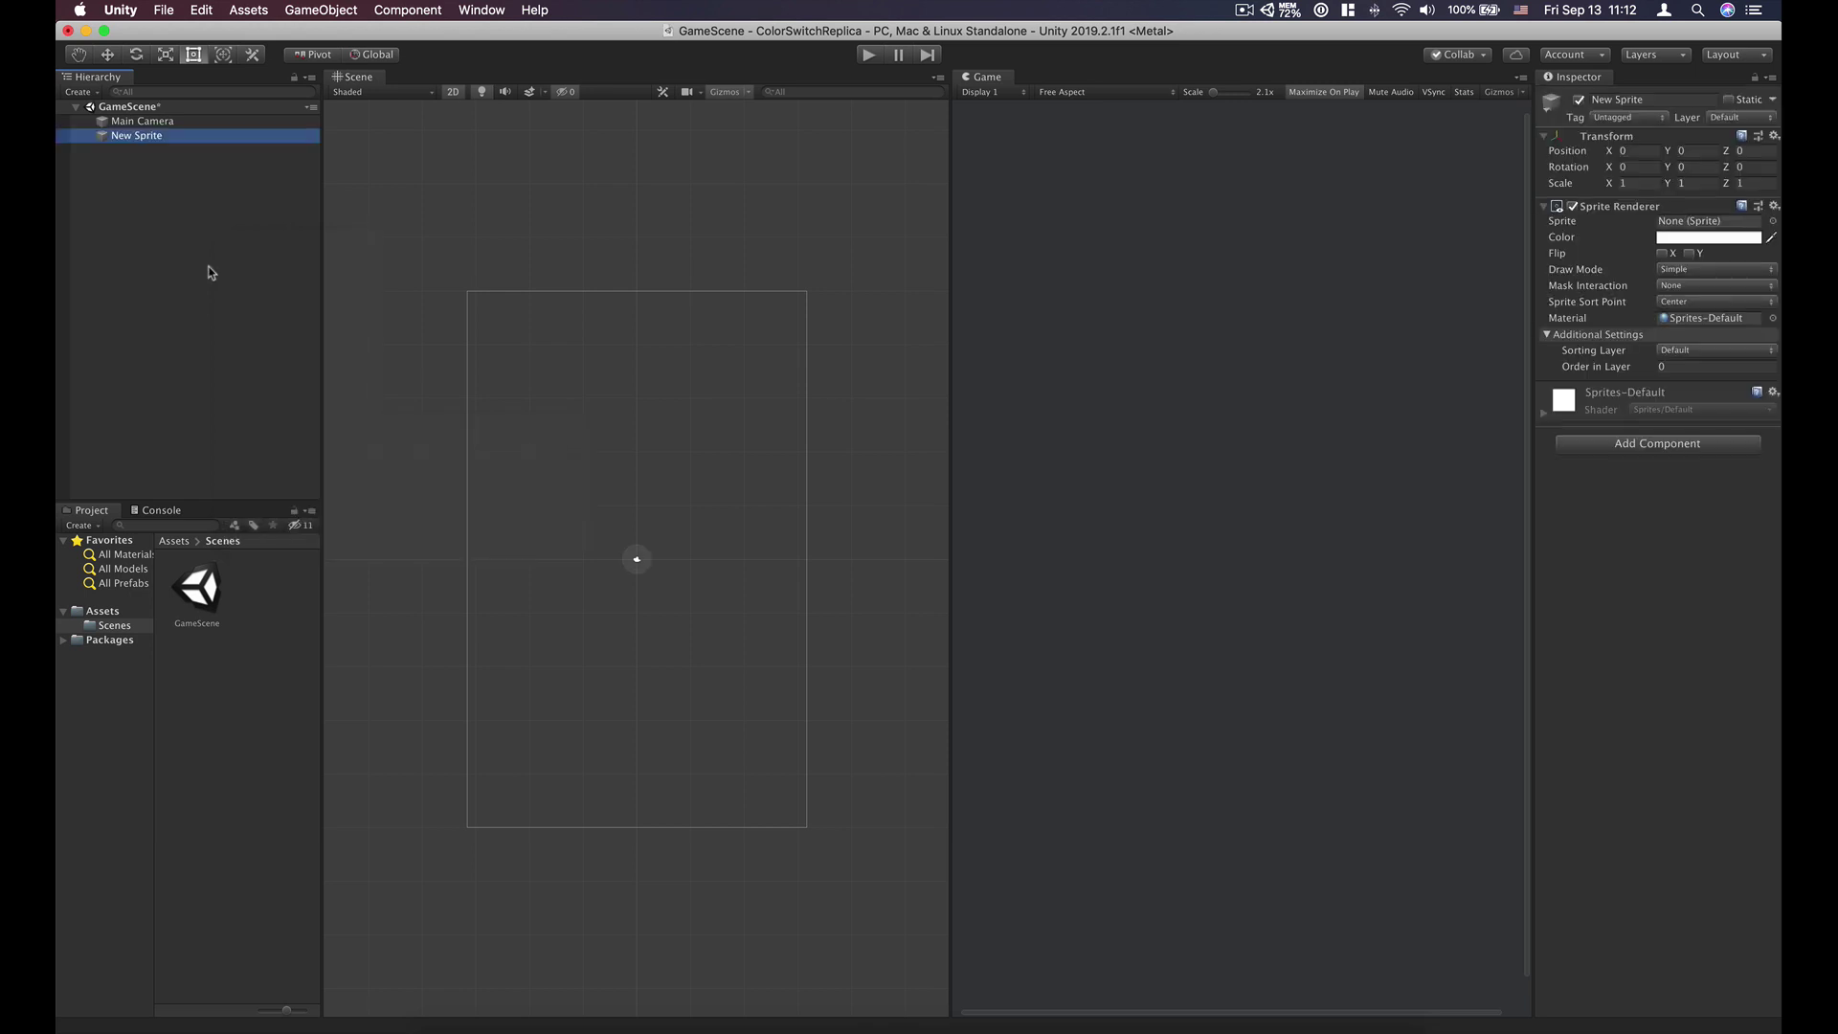
Step: Rename the new sprite to Player in the Inspector and keep it selected
left_click(148, 138)
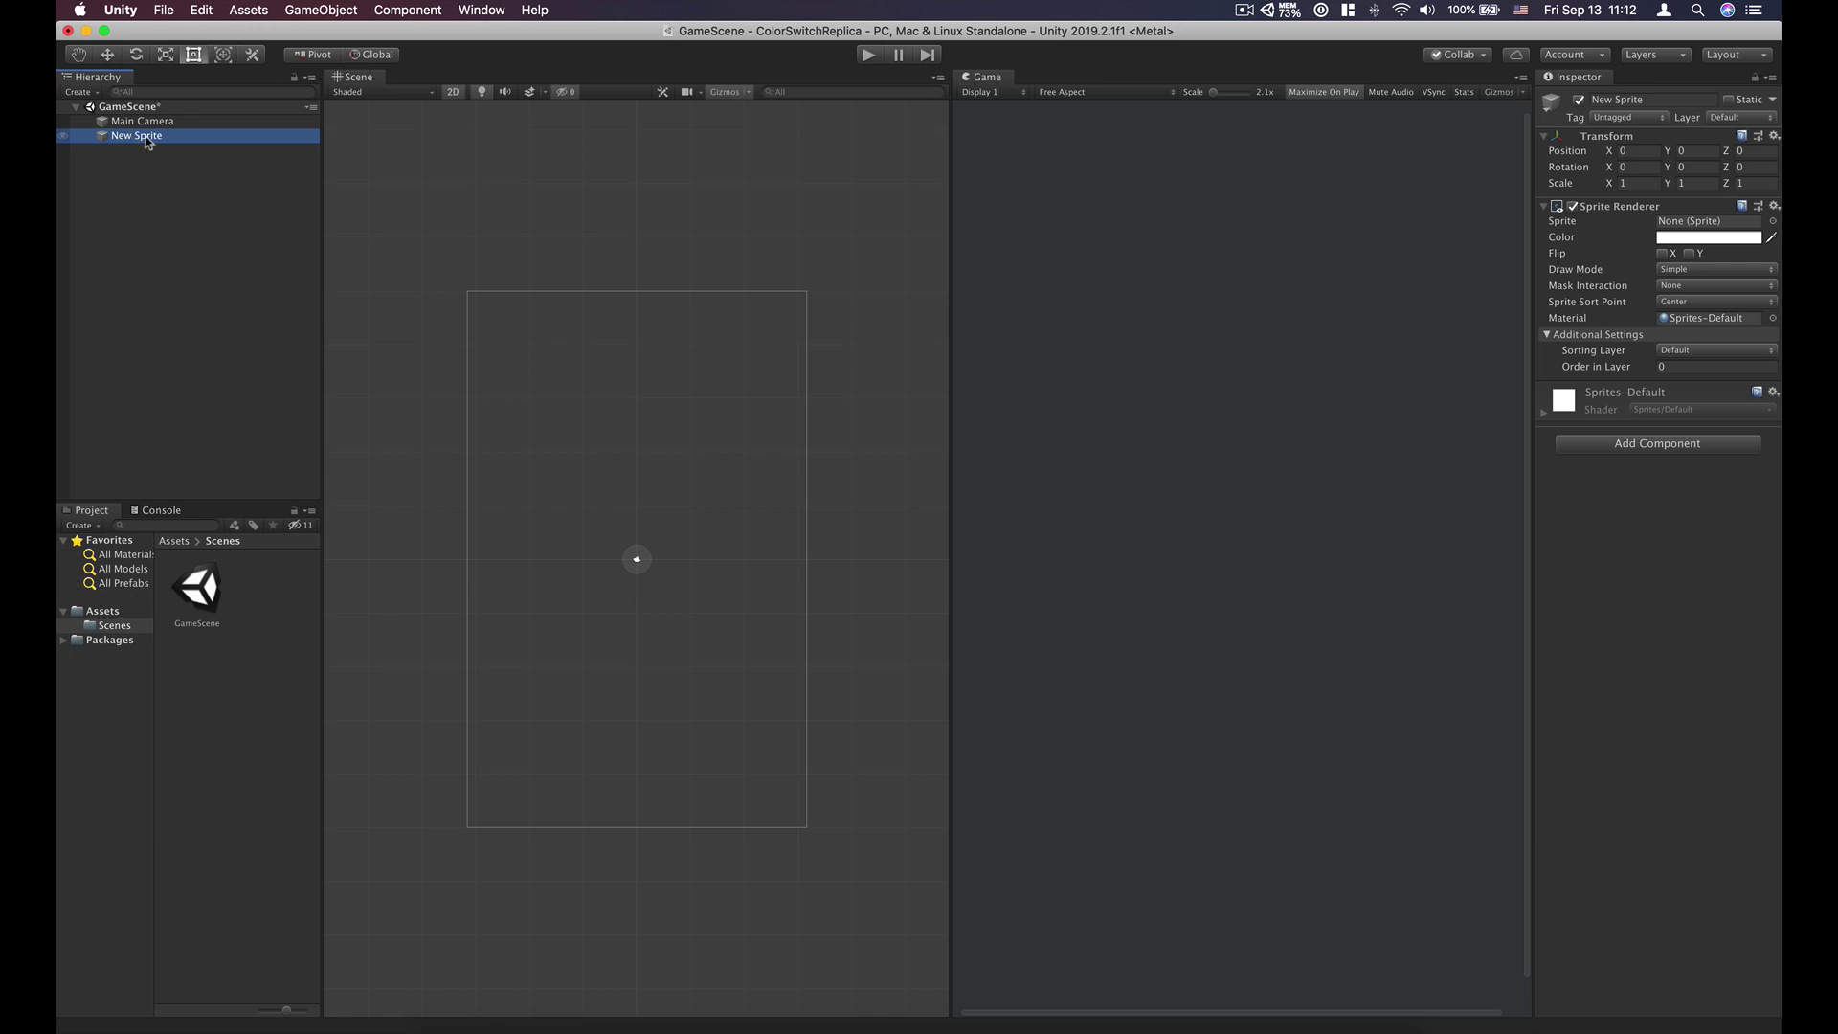
left_click(1650, 100)
type("Pla")
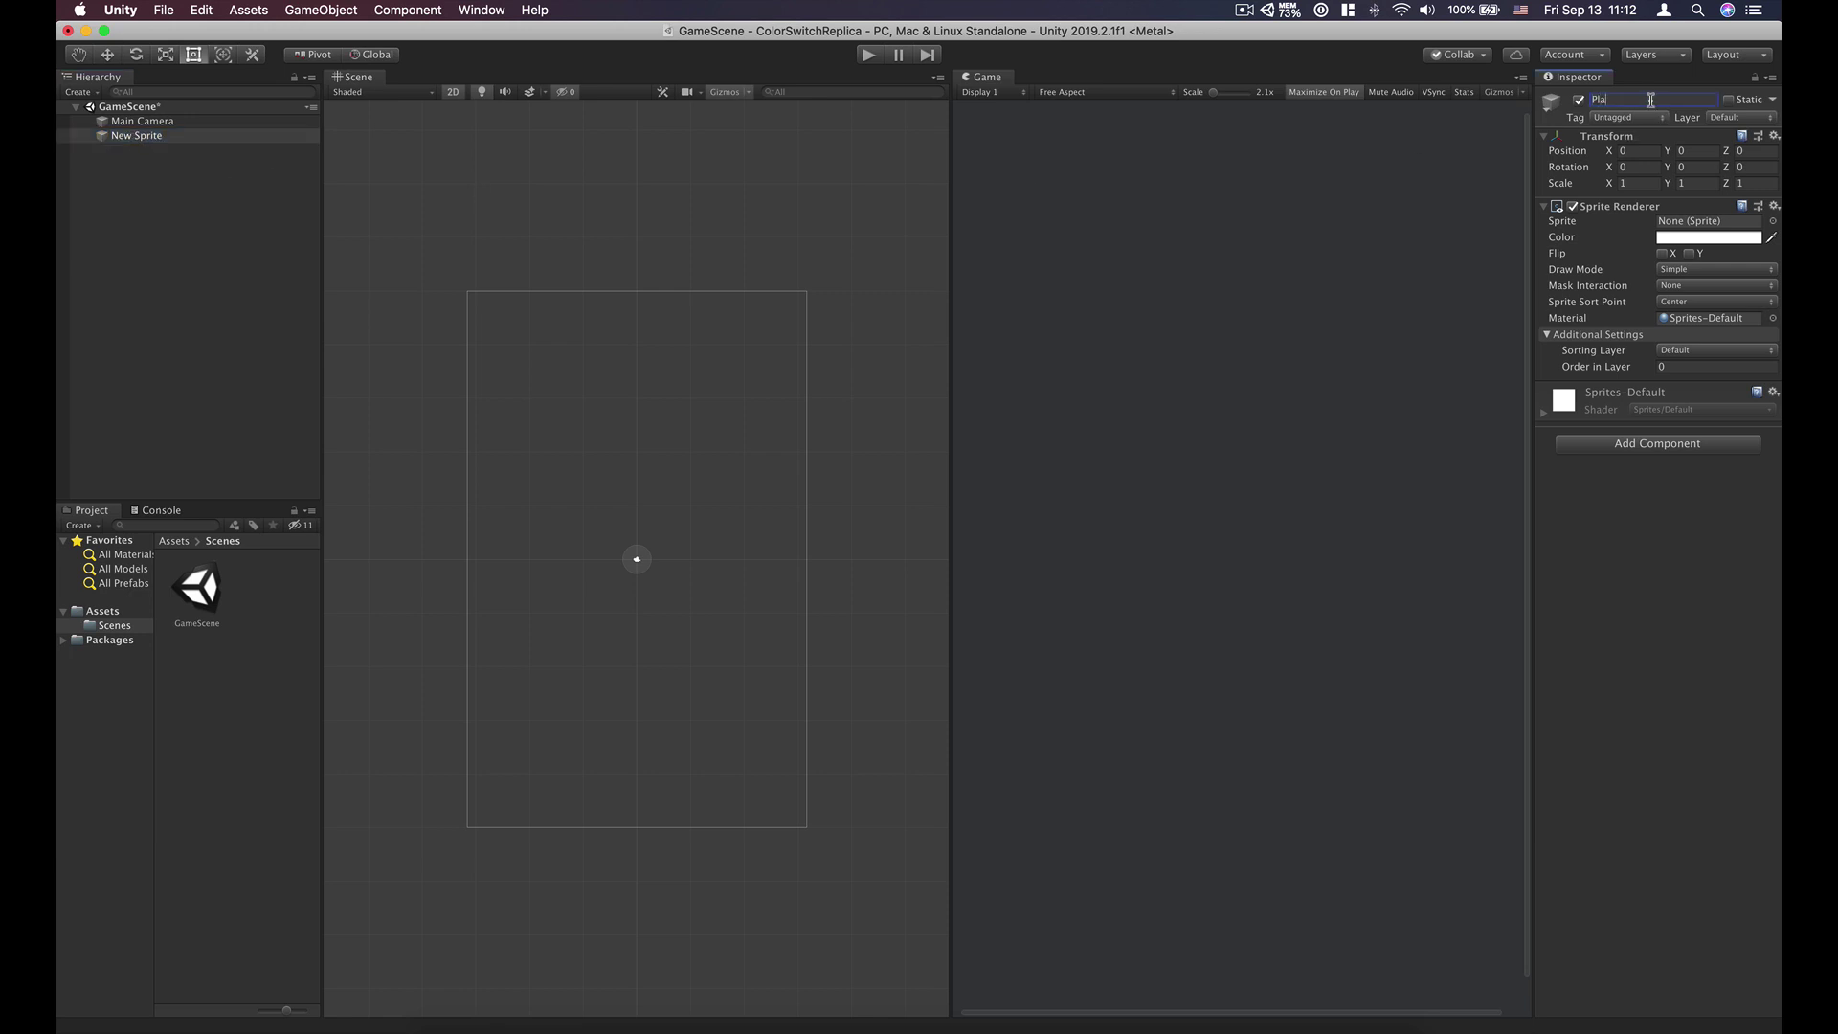
type("yer")
key("Return")
left_click(681, 593)
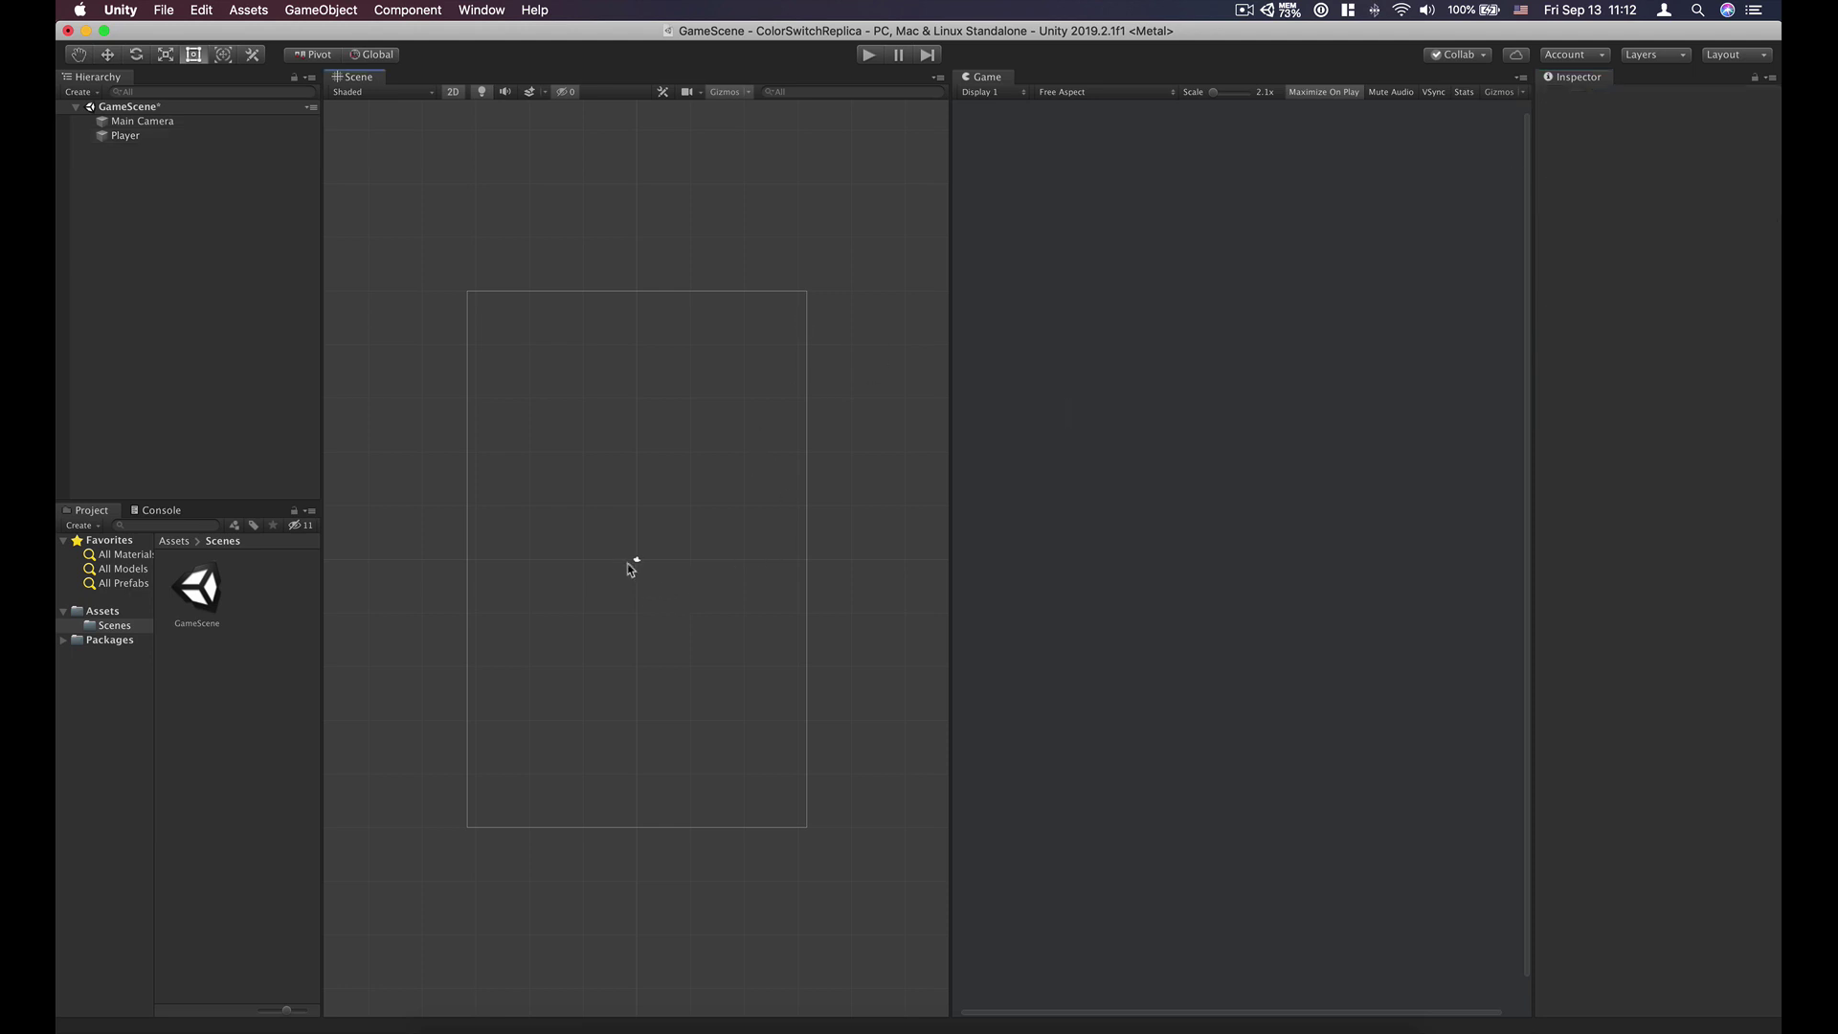
left_click(142, 135)
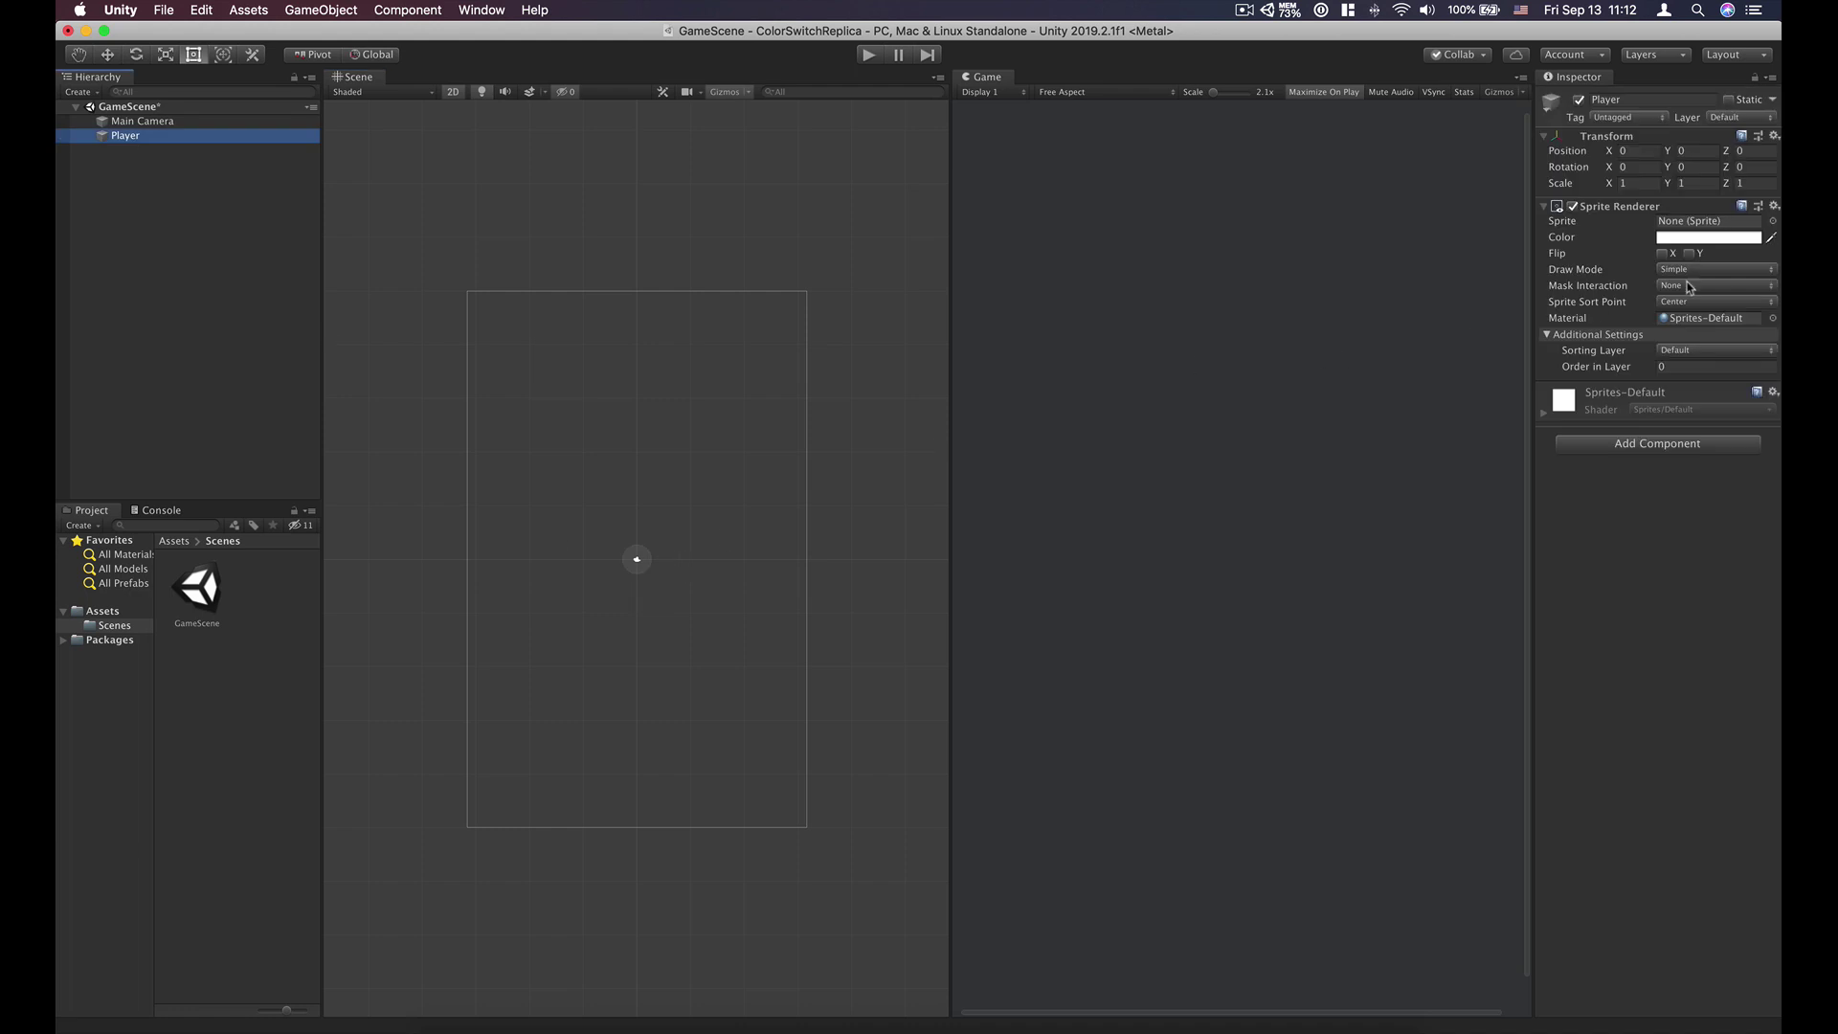
Step: Assign the built-in Knob sprite to the Player's Sprite Renderer
left_click(1771, 222)
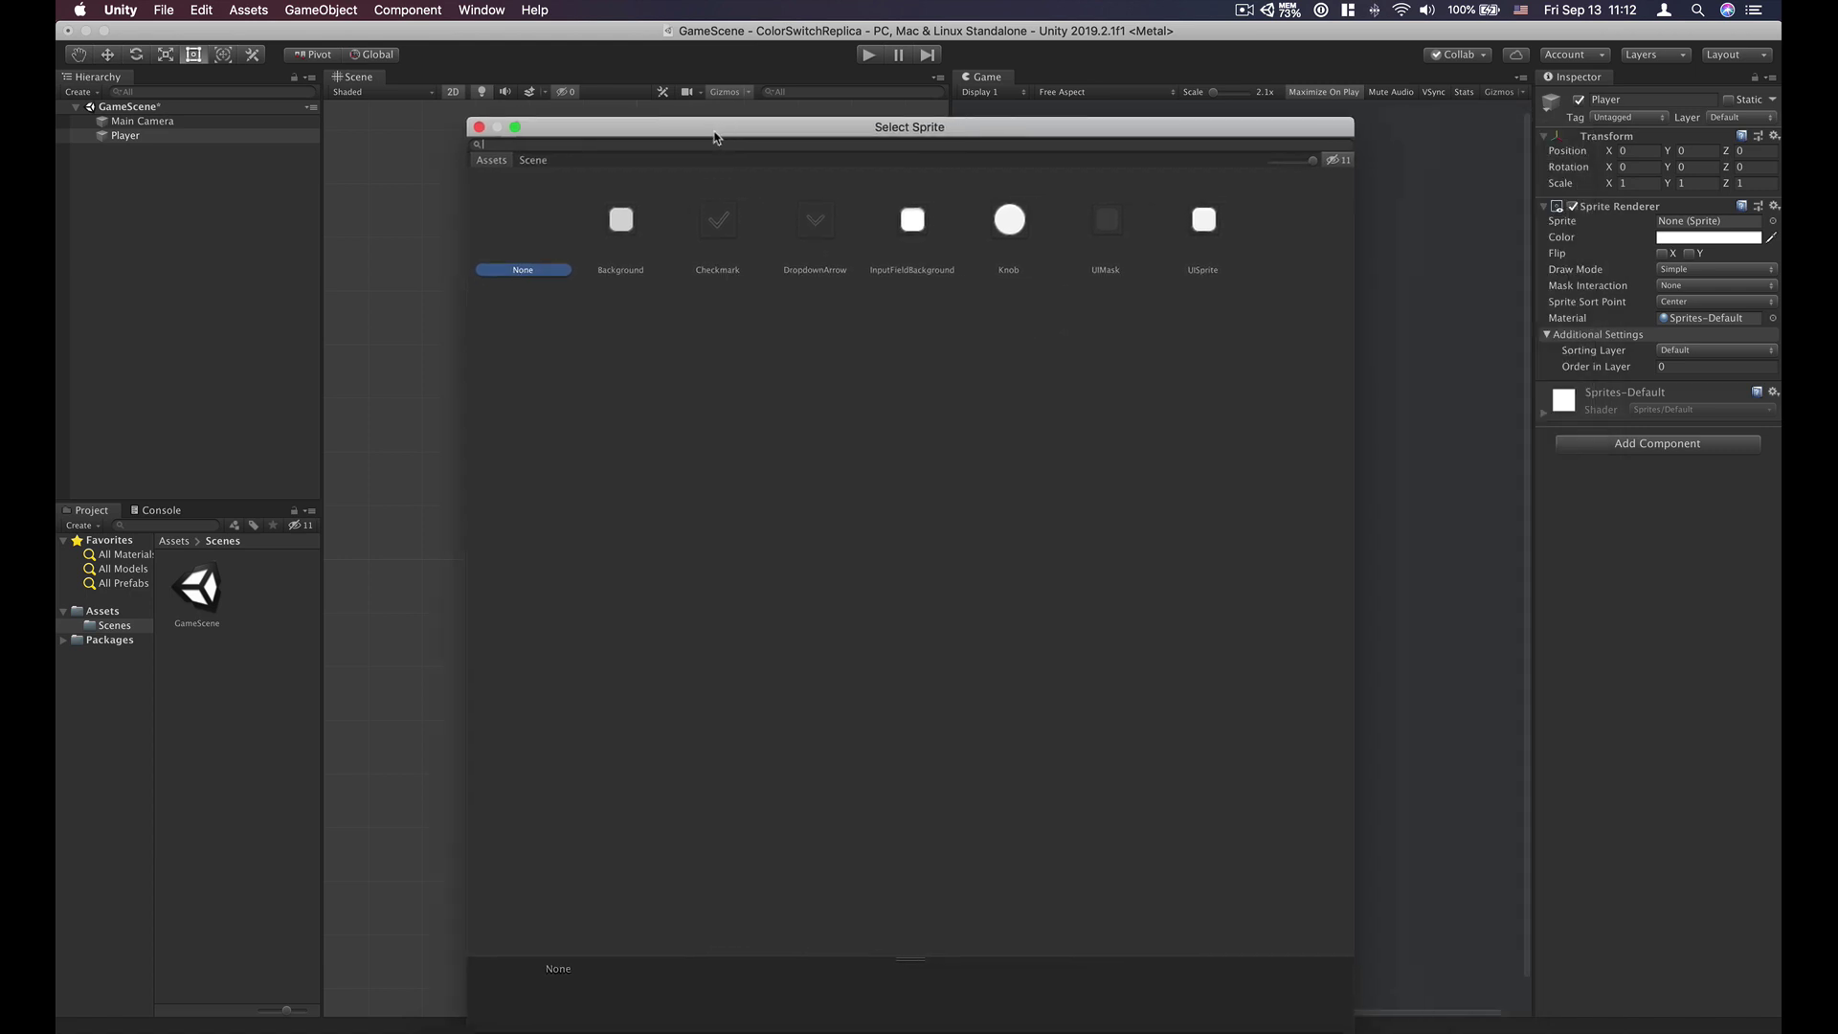
left_click_drag(964, 139, 659, 116)
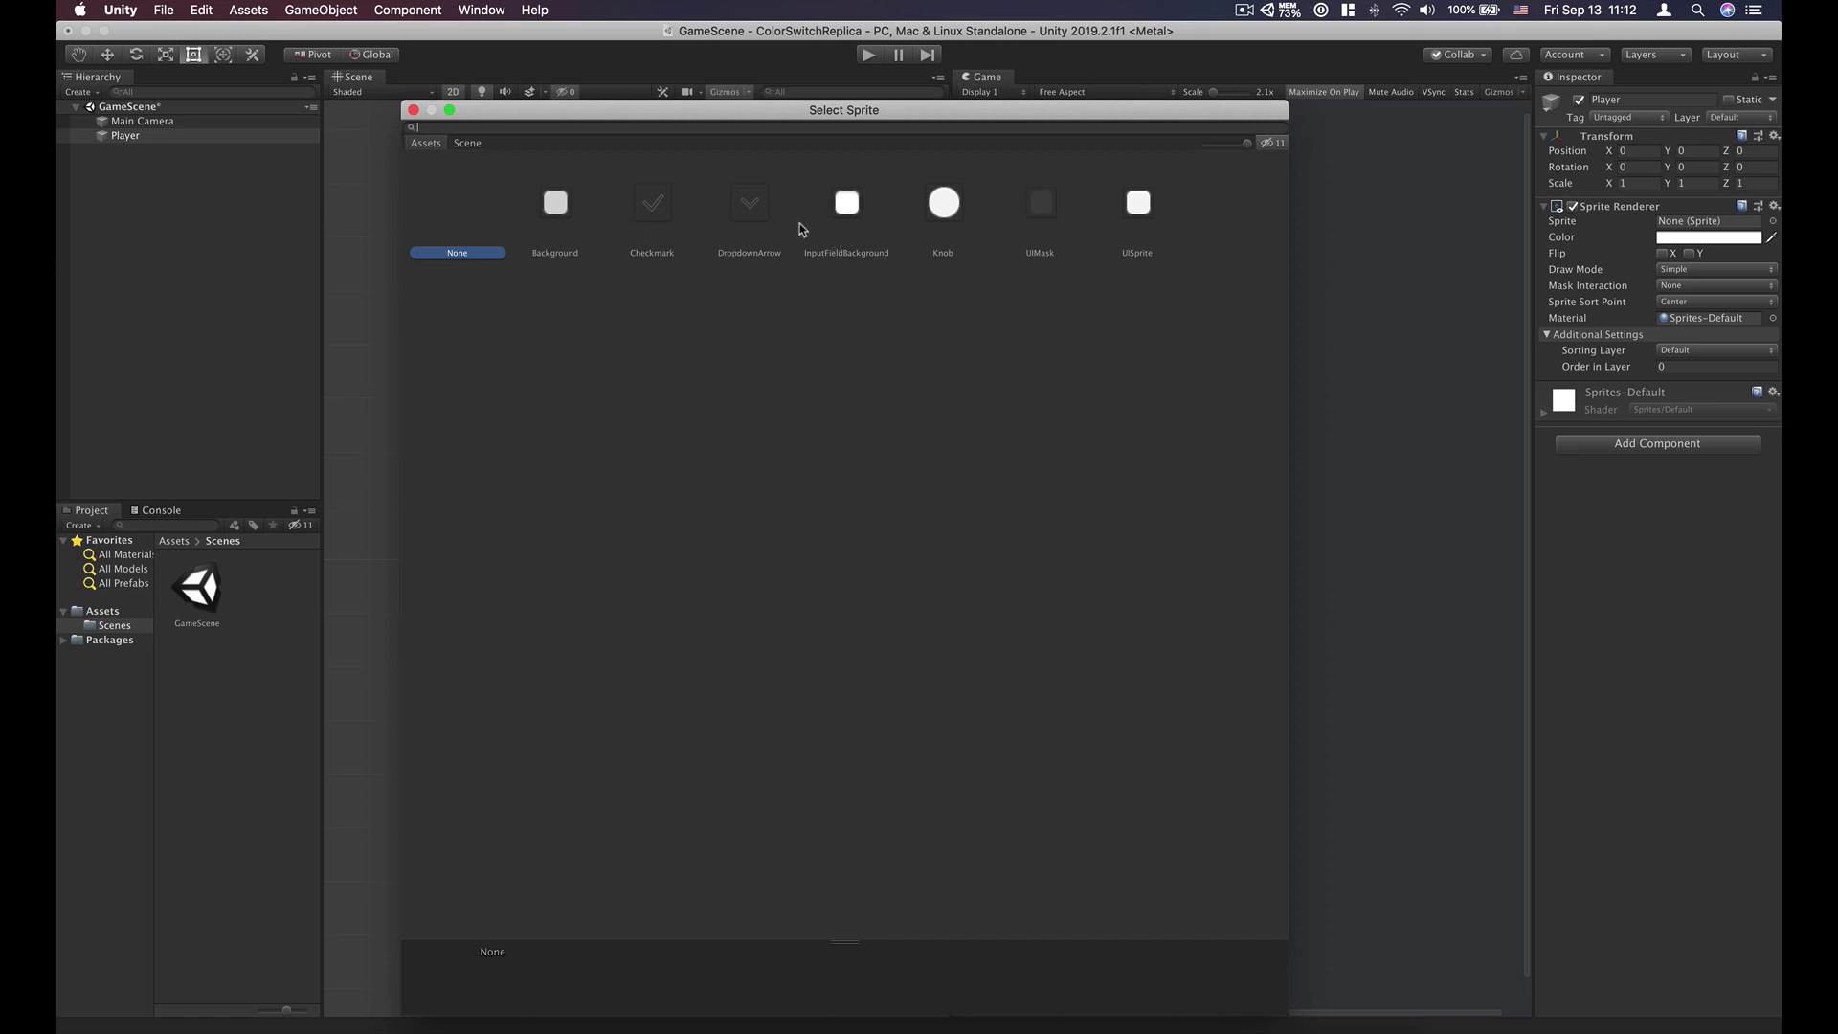
left_click(948, 216)
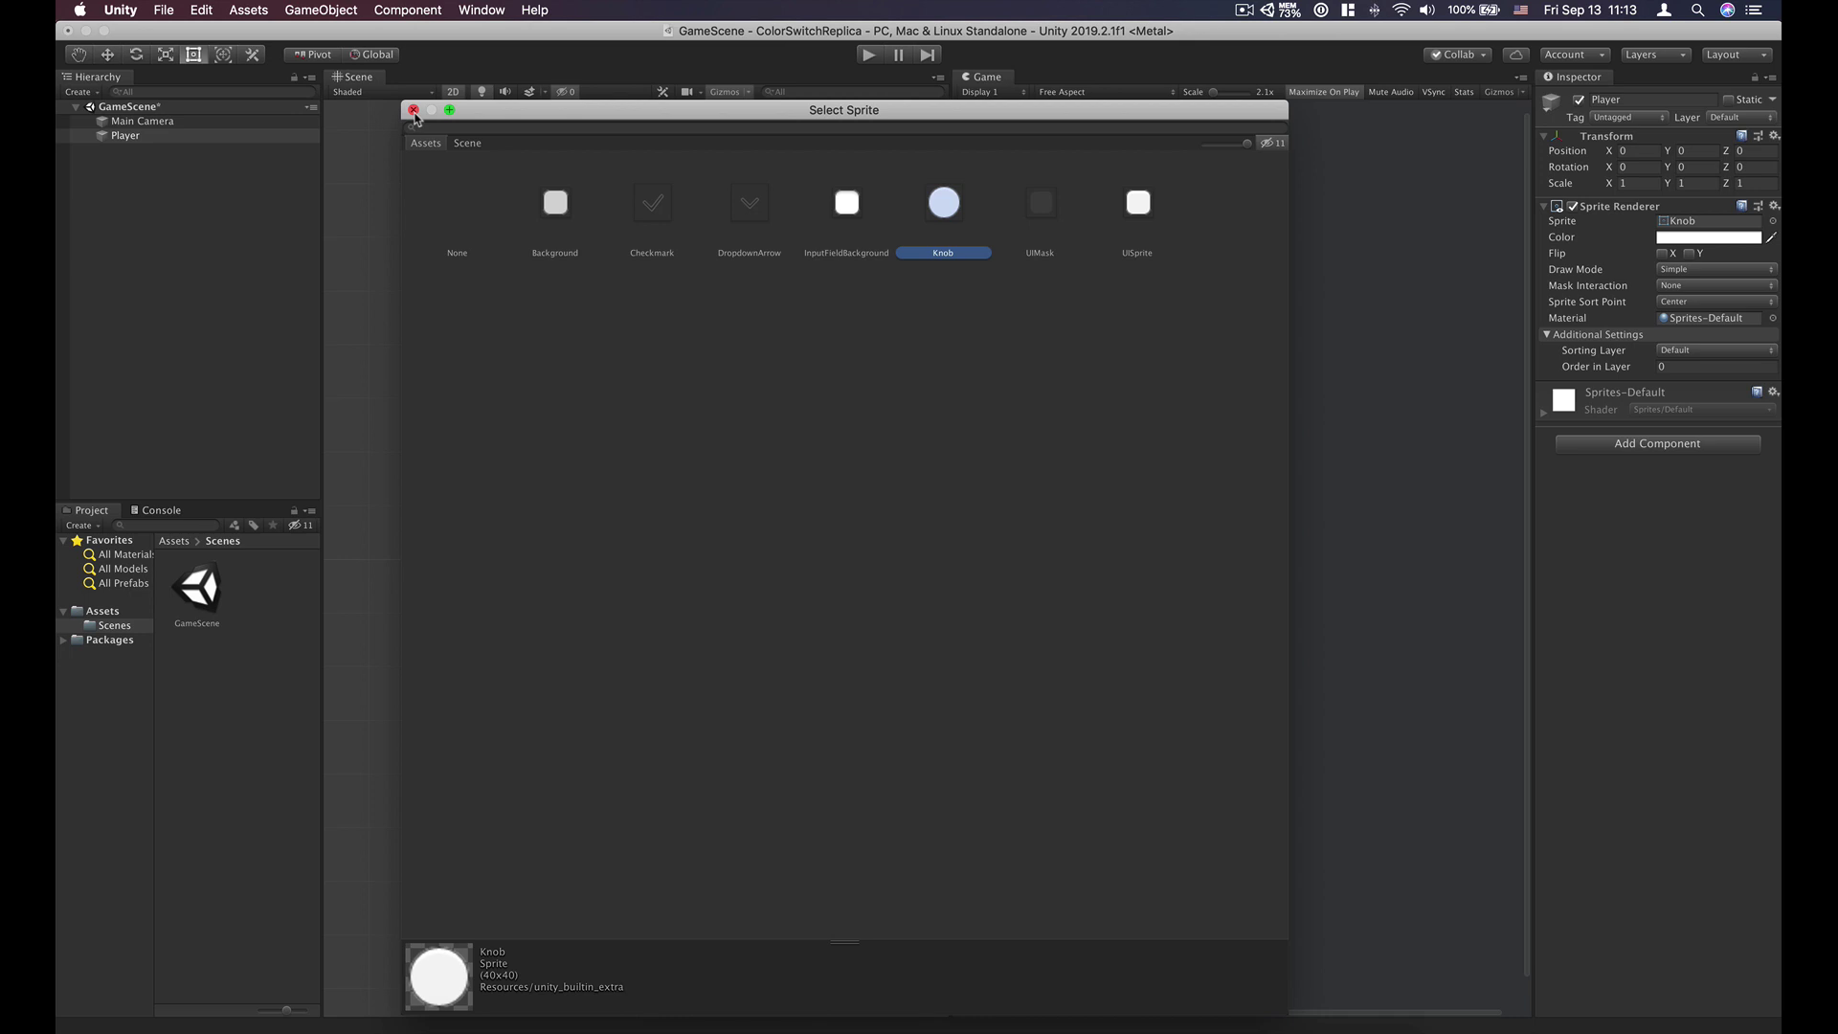
left_click(414, 110)
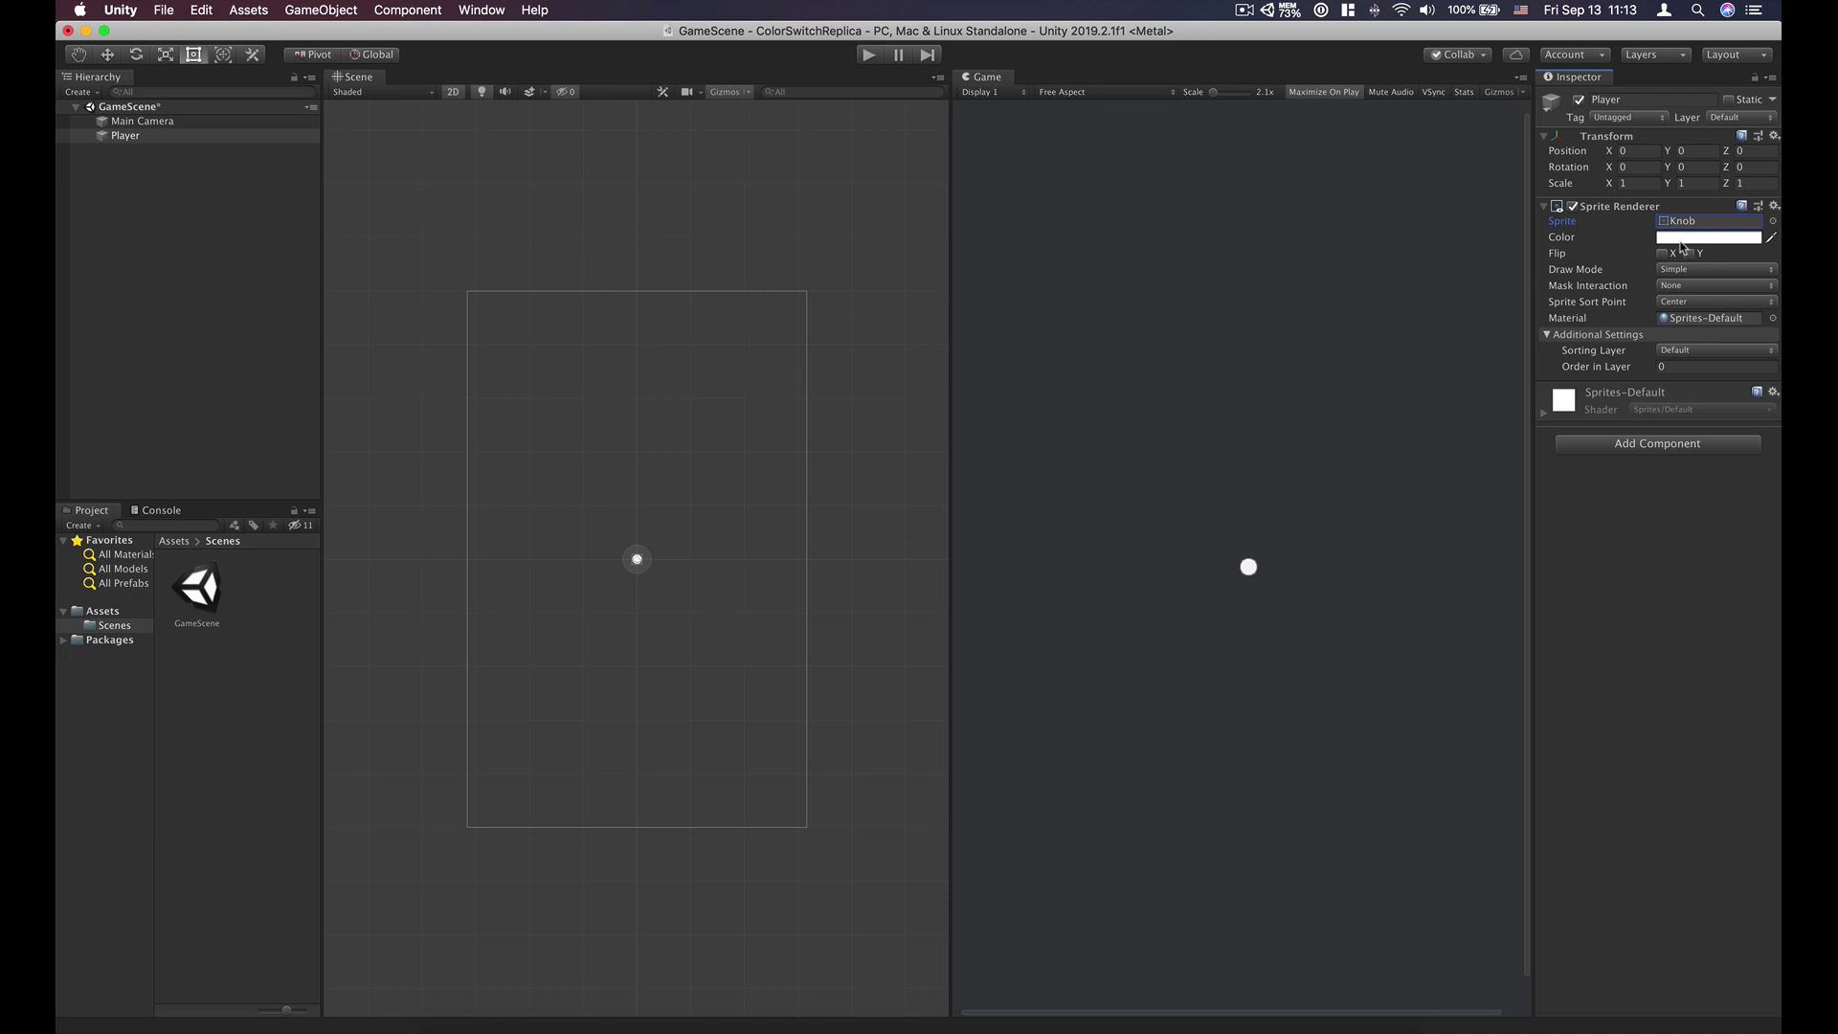
left_click(1682, 239)
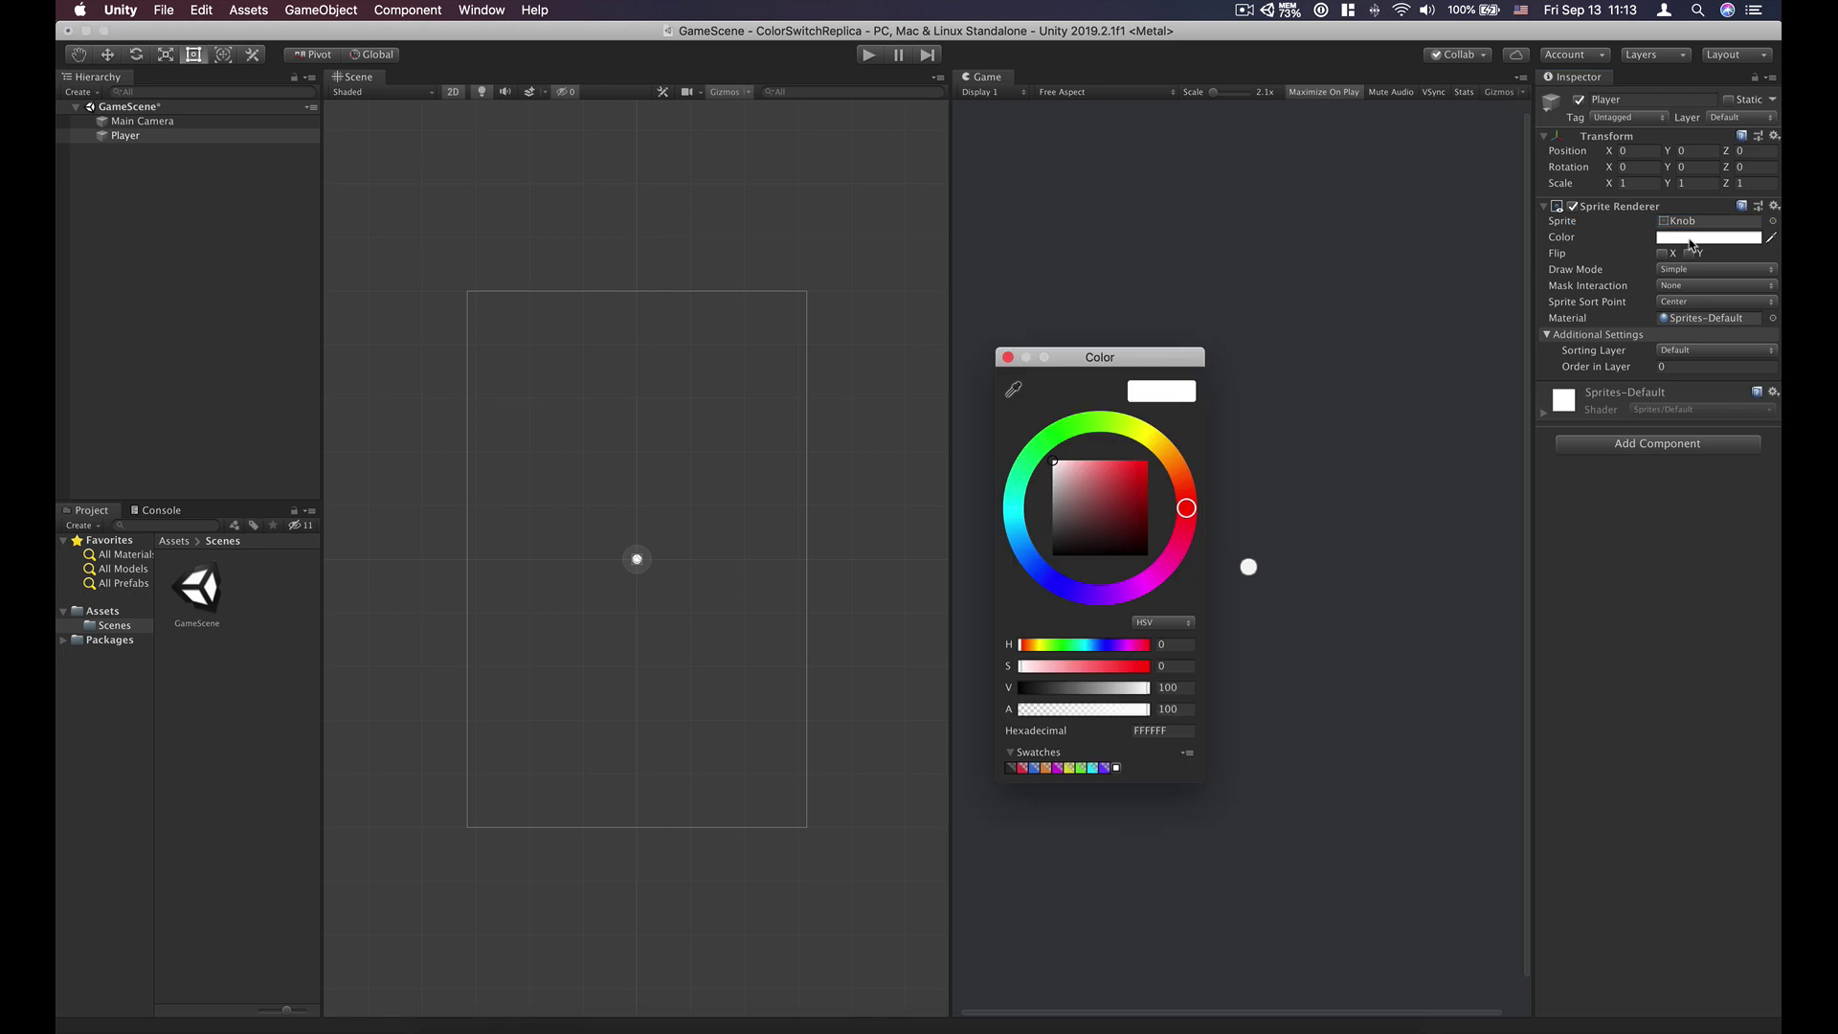
left_click_drag(1102, 497, 1098, 465)
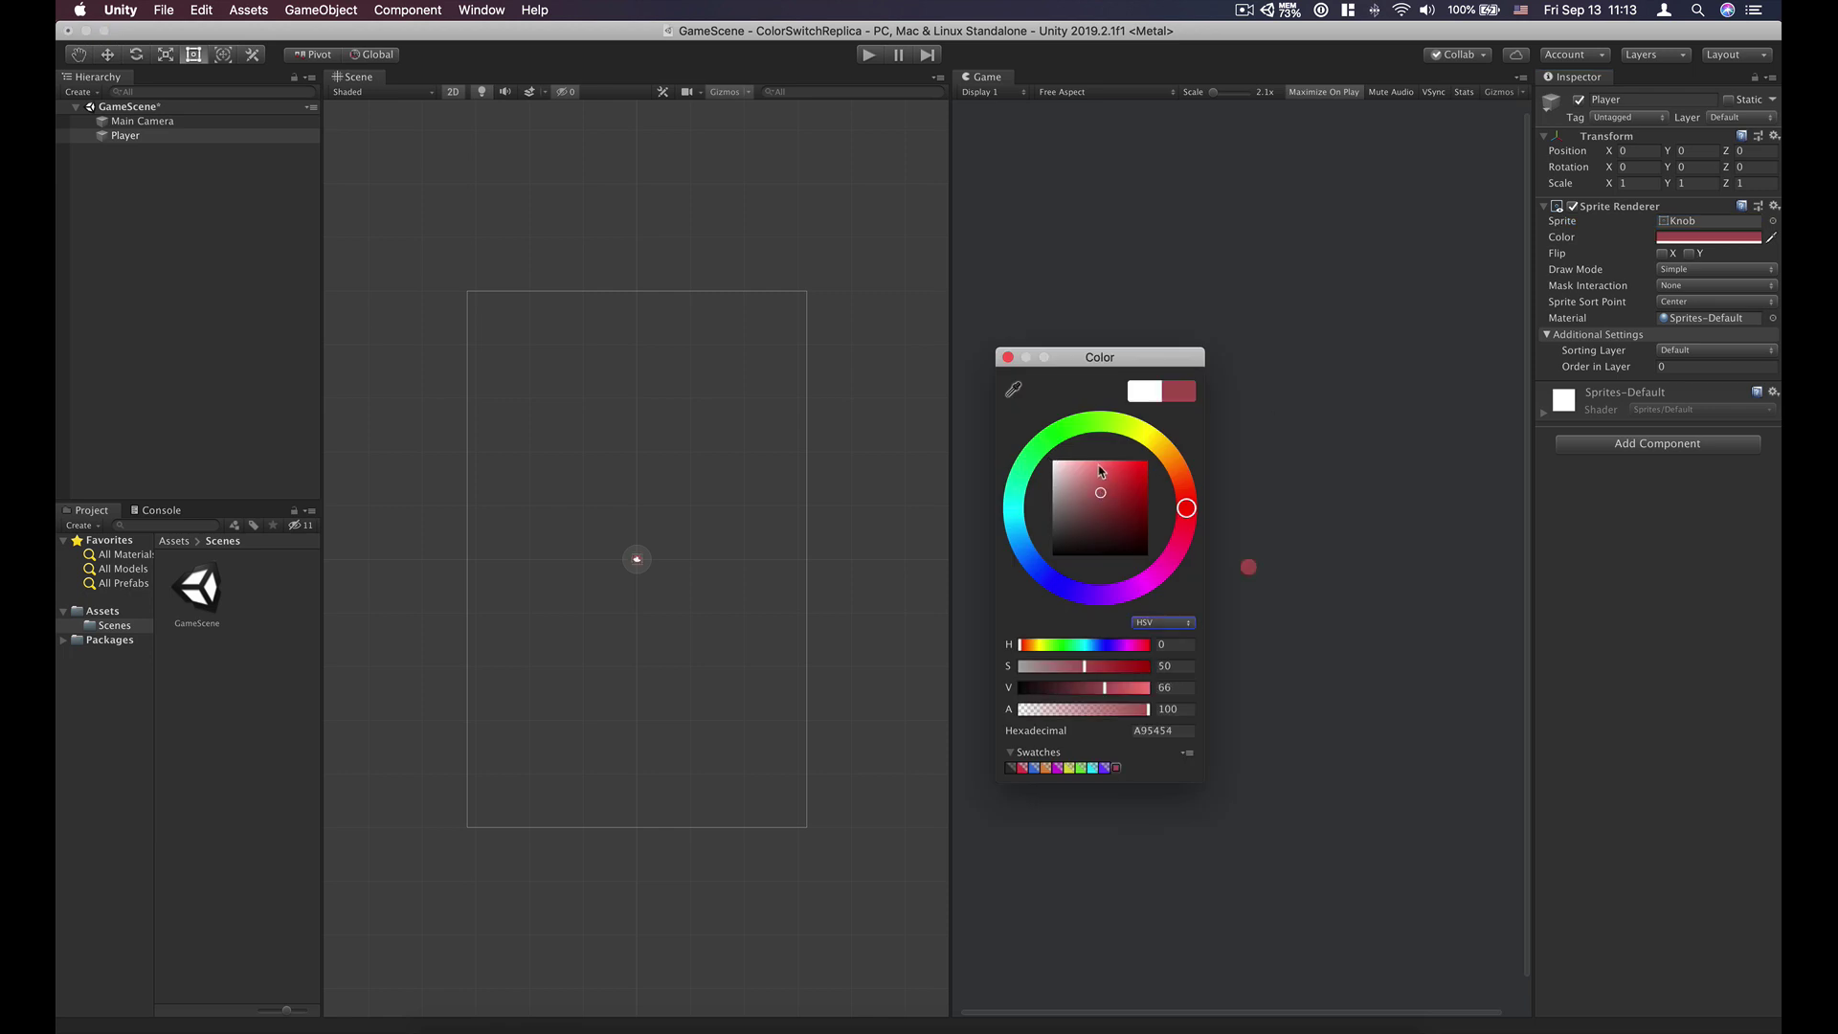
left_click(1056, 443)
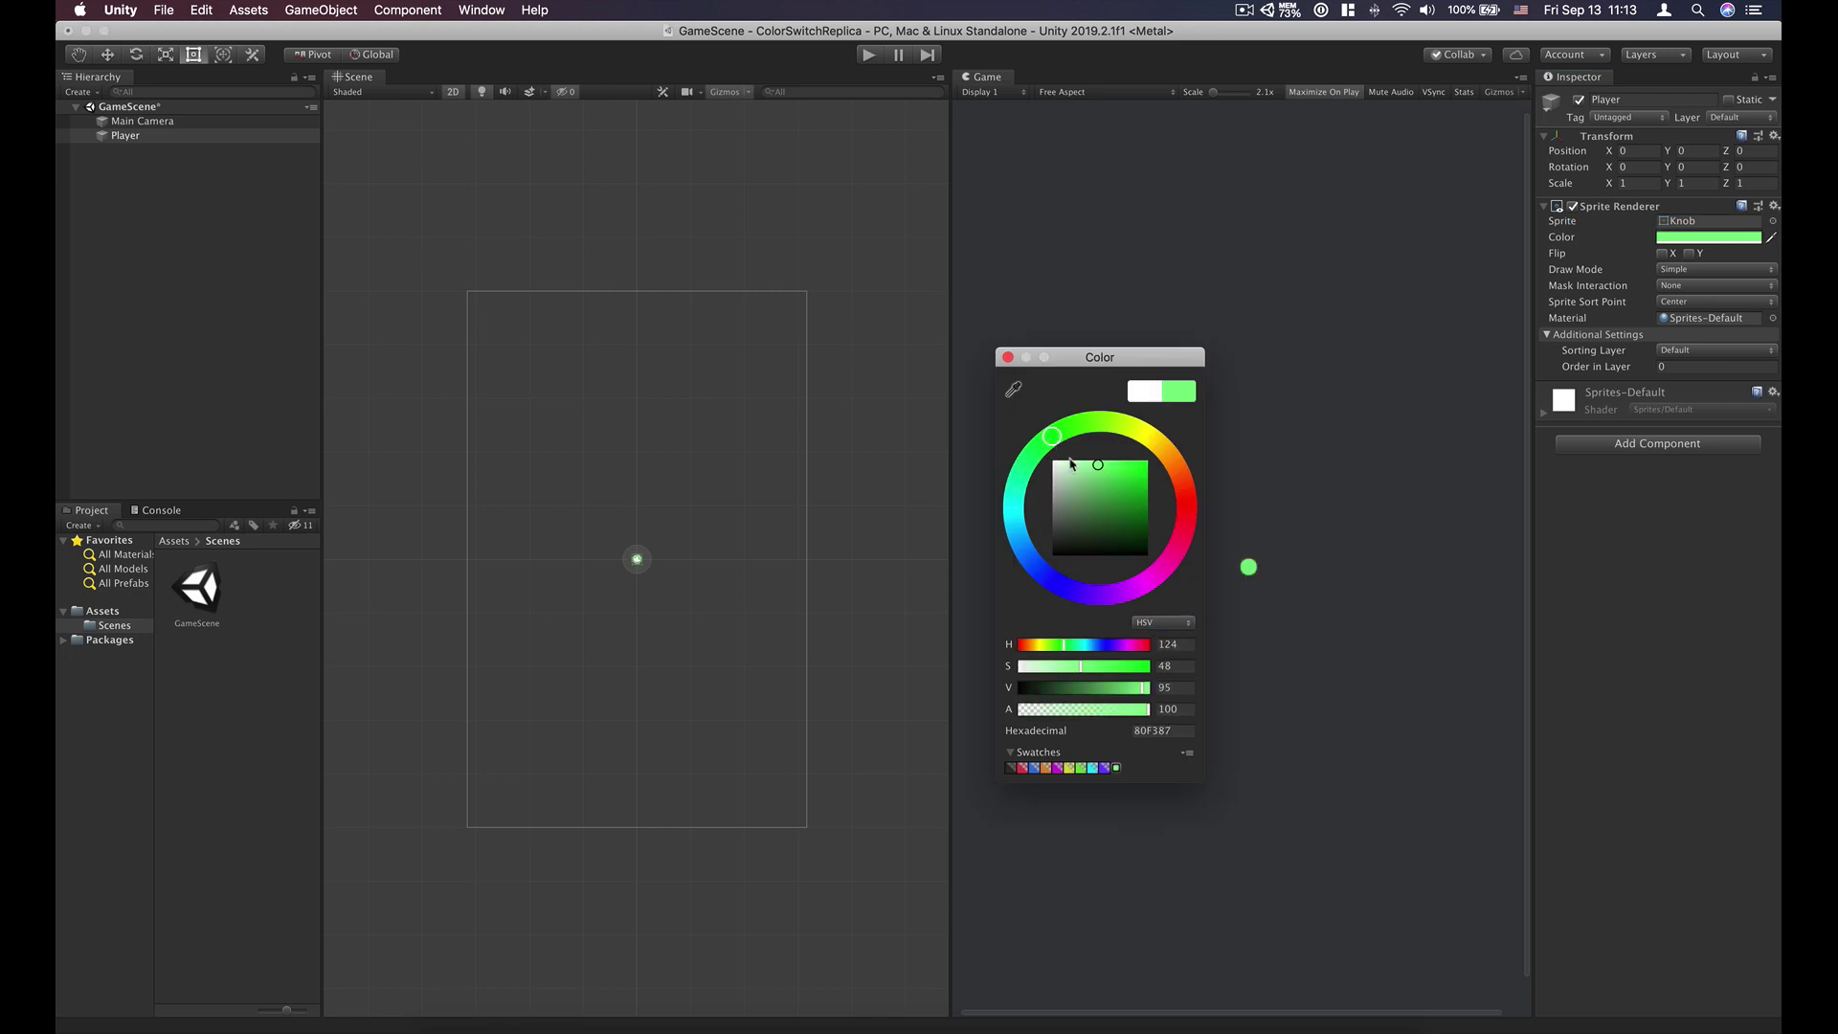
left_click_drag(1098, 468, 1050, 460)
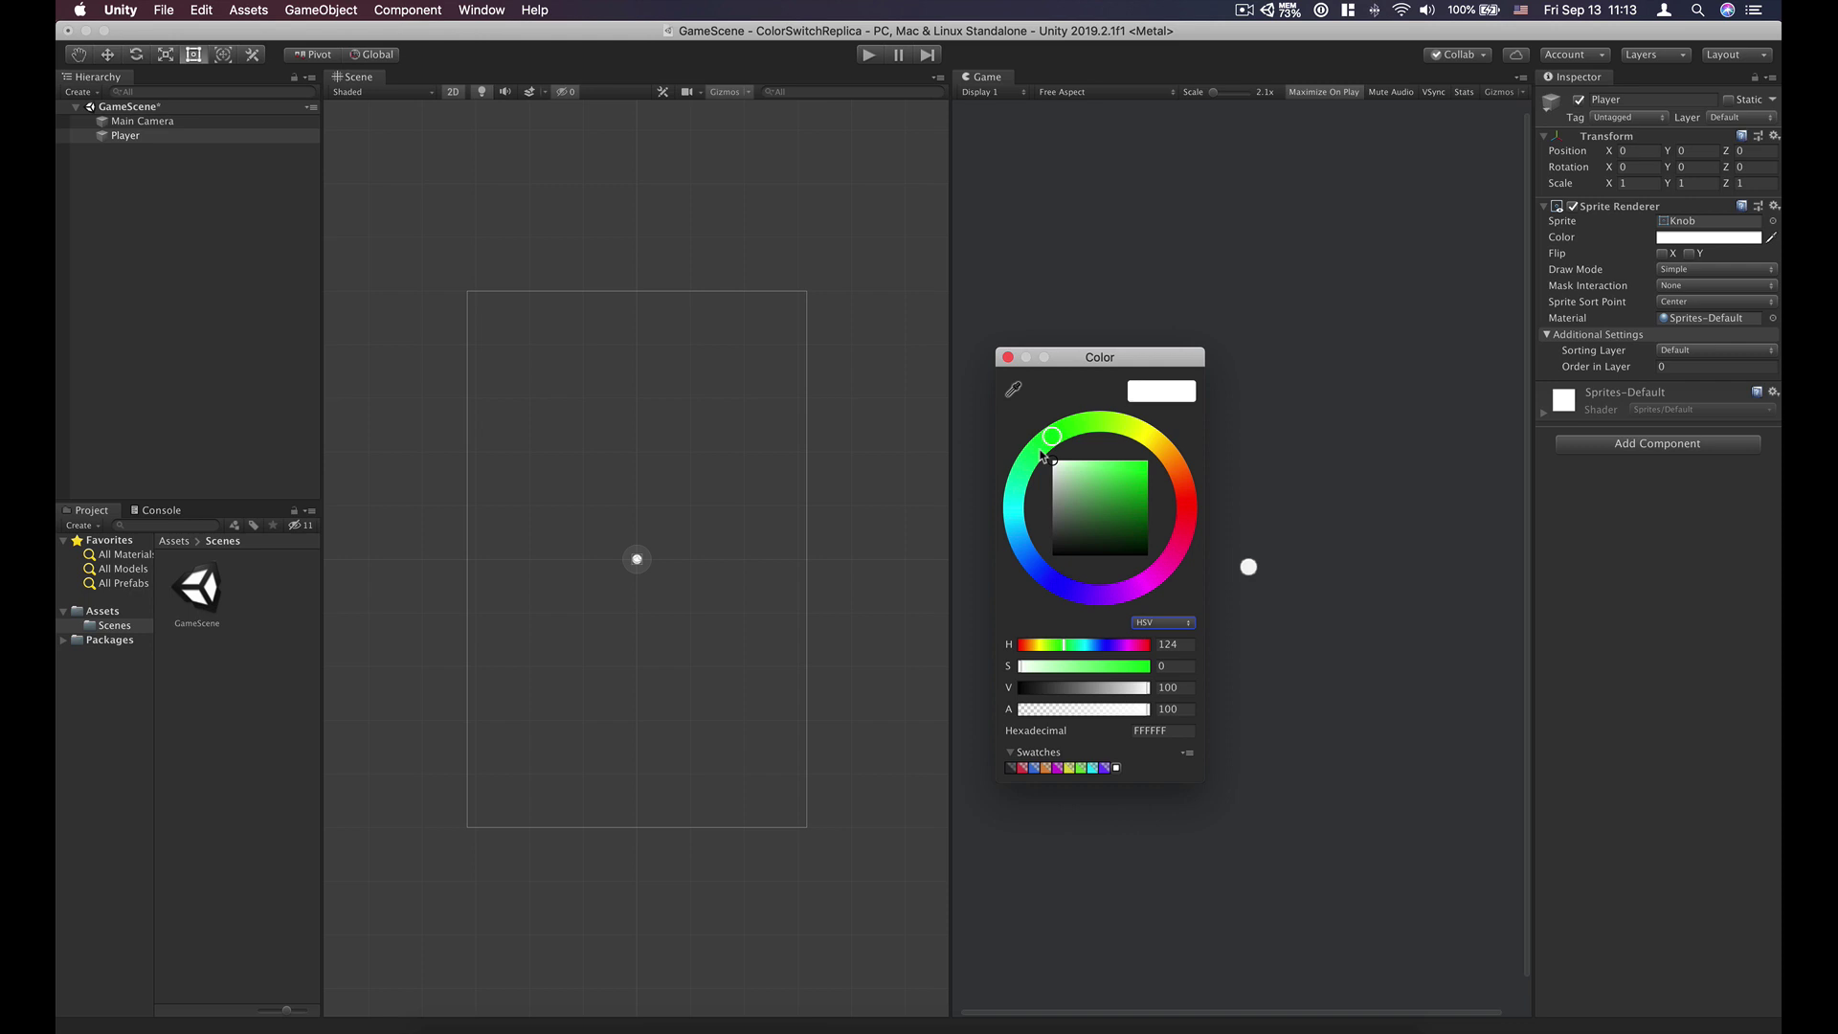
left_click(1008, 358)
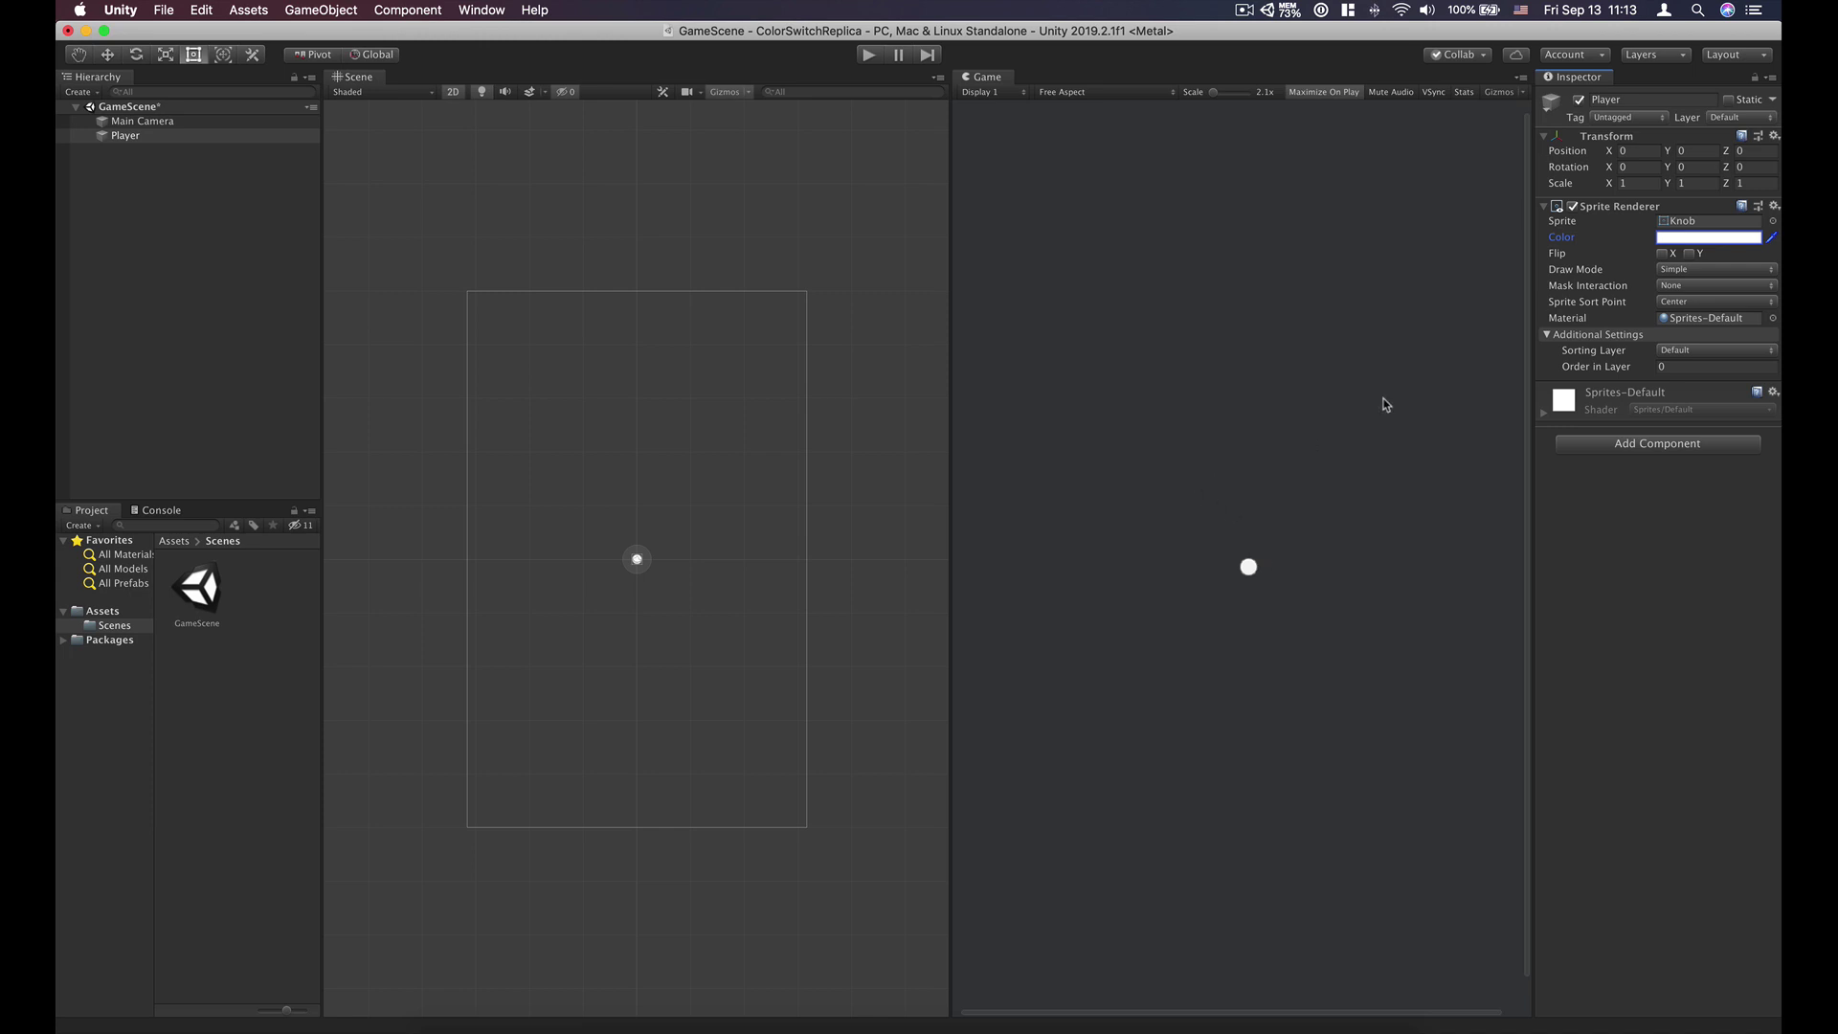
Step: Enter 2 for the Player's Transform Scale X, Y and Z
left_click(1630, 183)
type("2")
key("Tab")
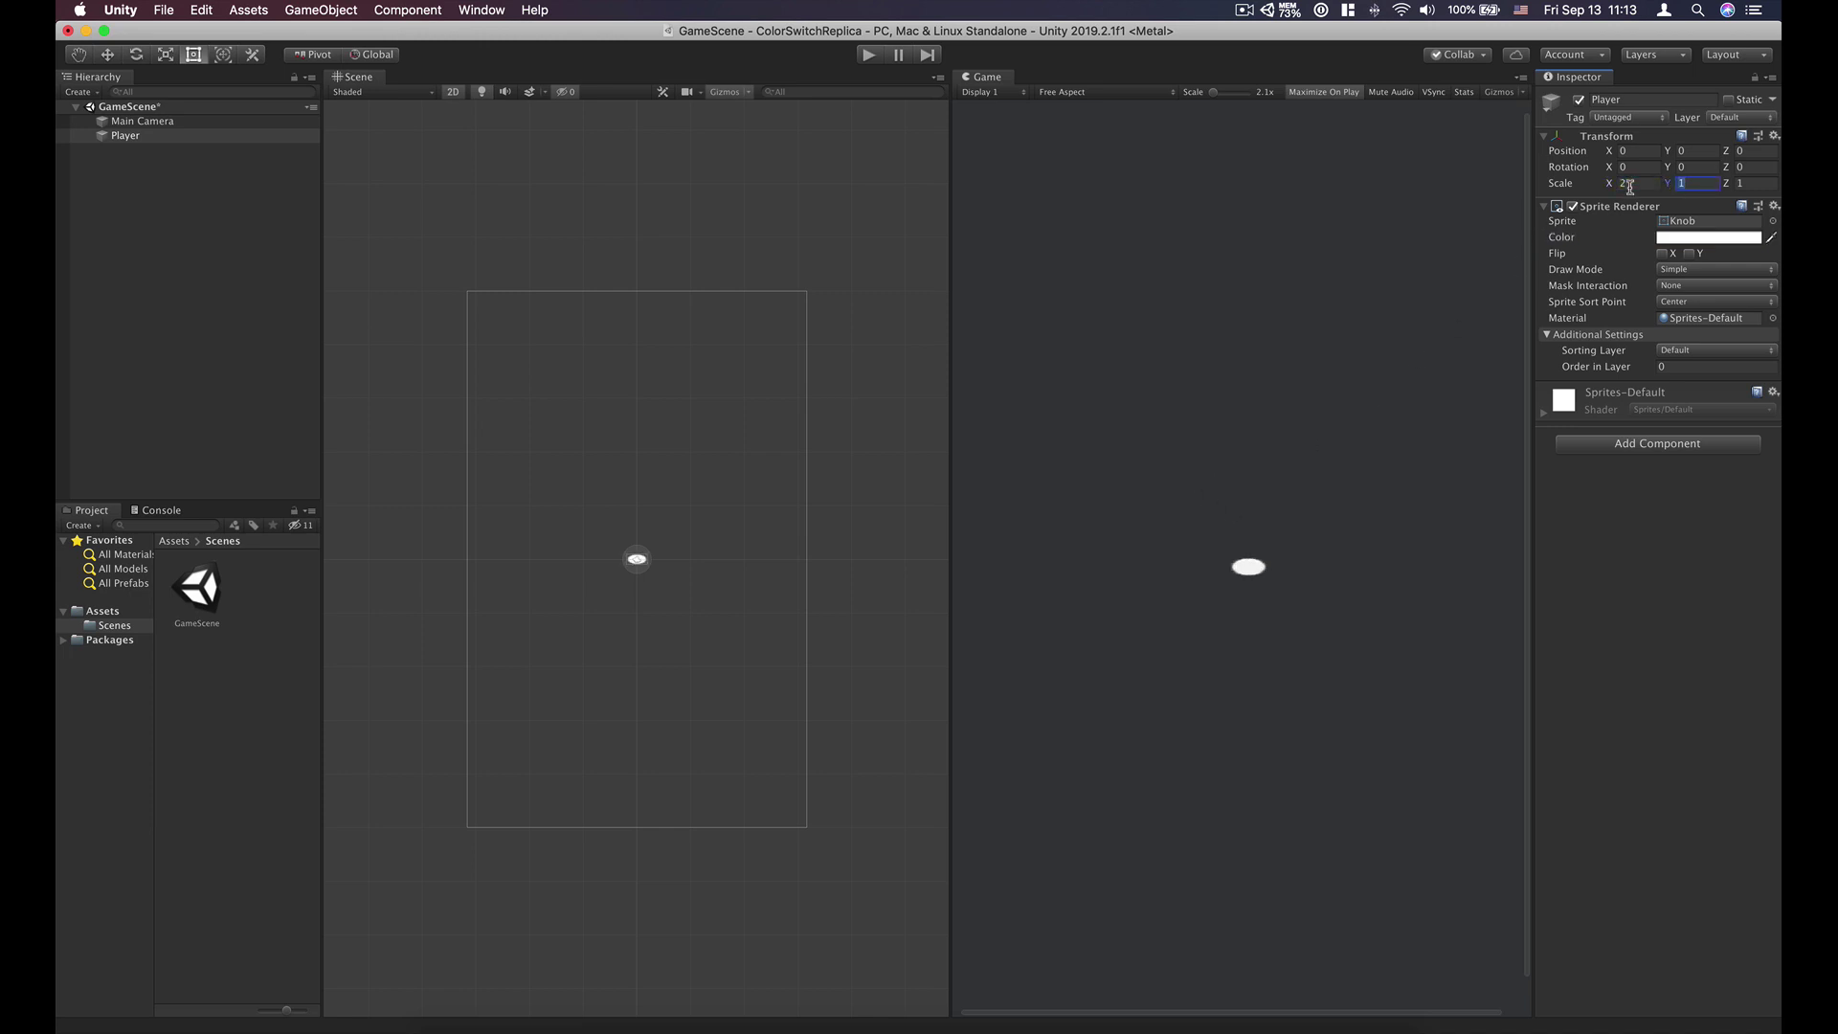
type("2")
key("Tab")
type("2")
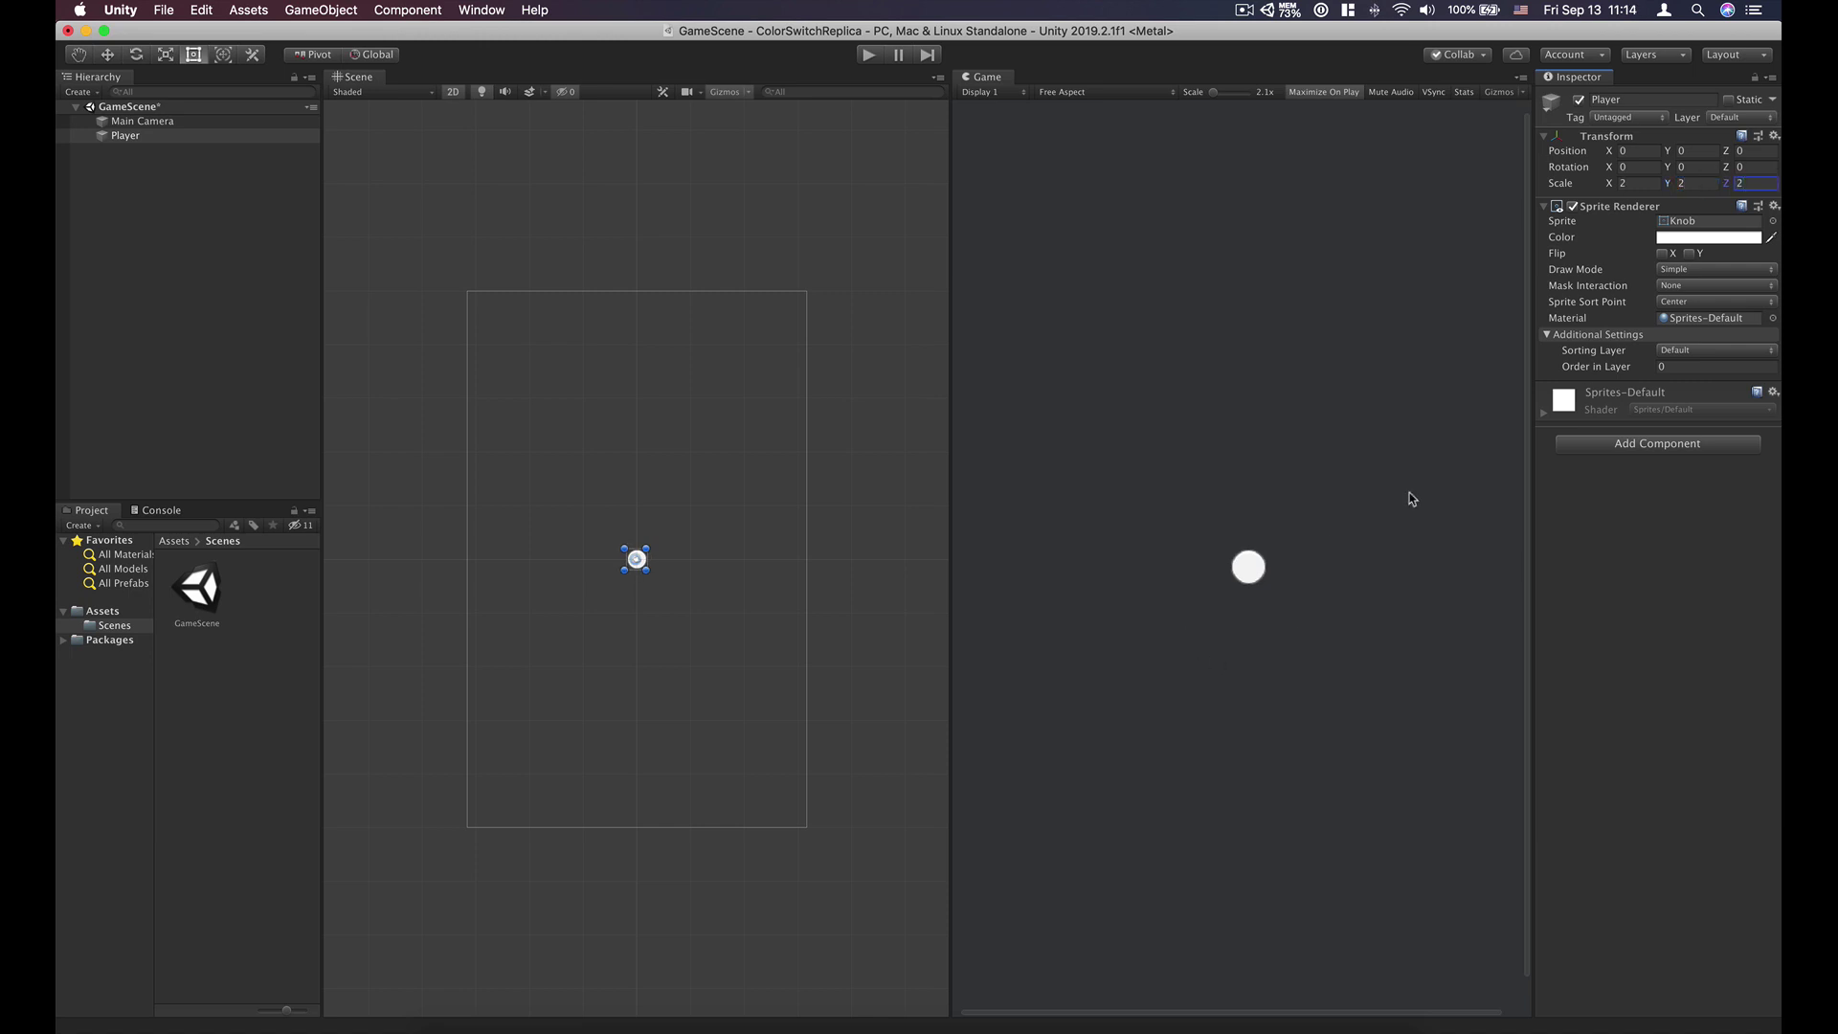
left_click(1629, 180)
key("Tab")
Step: Try a scale of 3 on X and Y, then set both back to 2
left_click(1642, 183)
type("3")
left_click(1689, 183)
type("3")
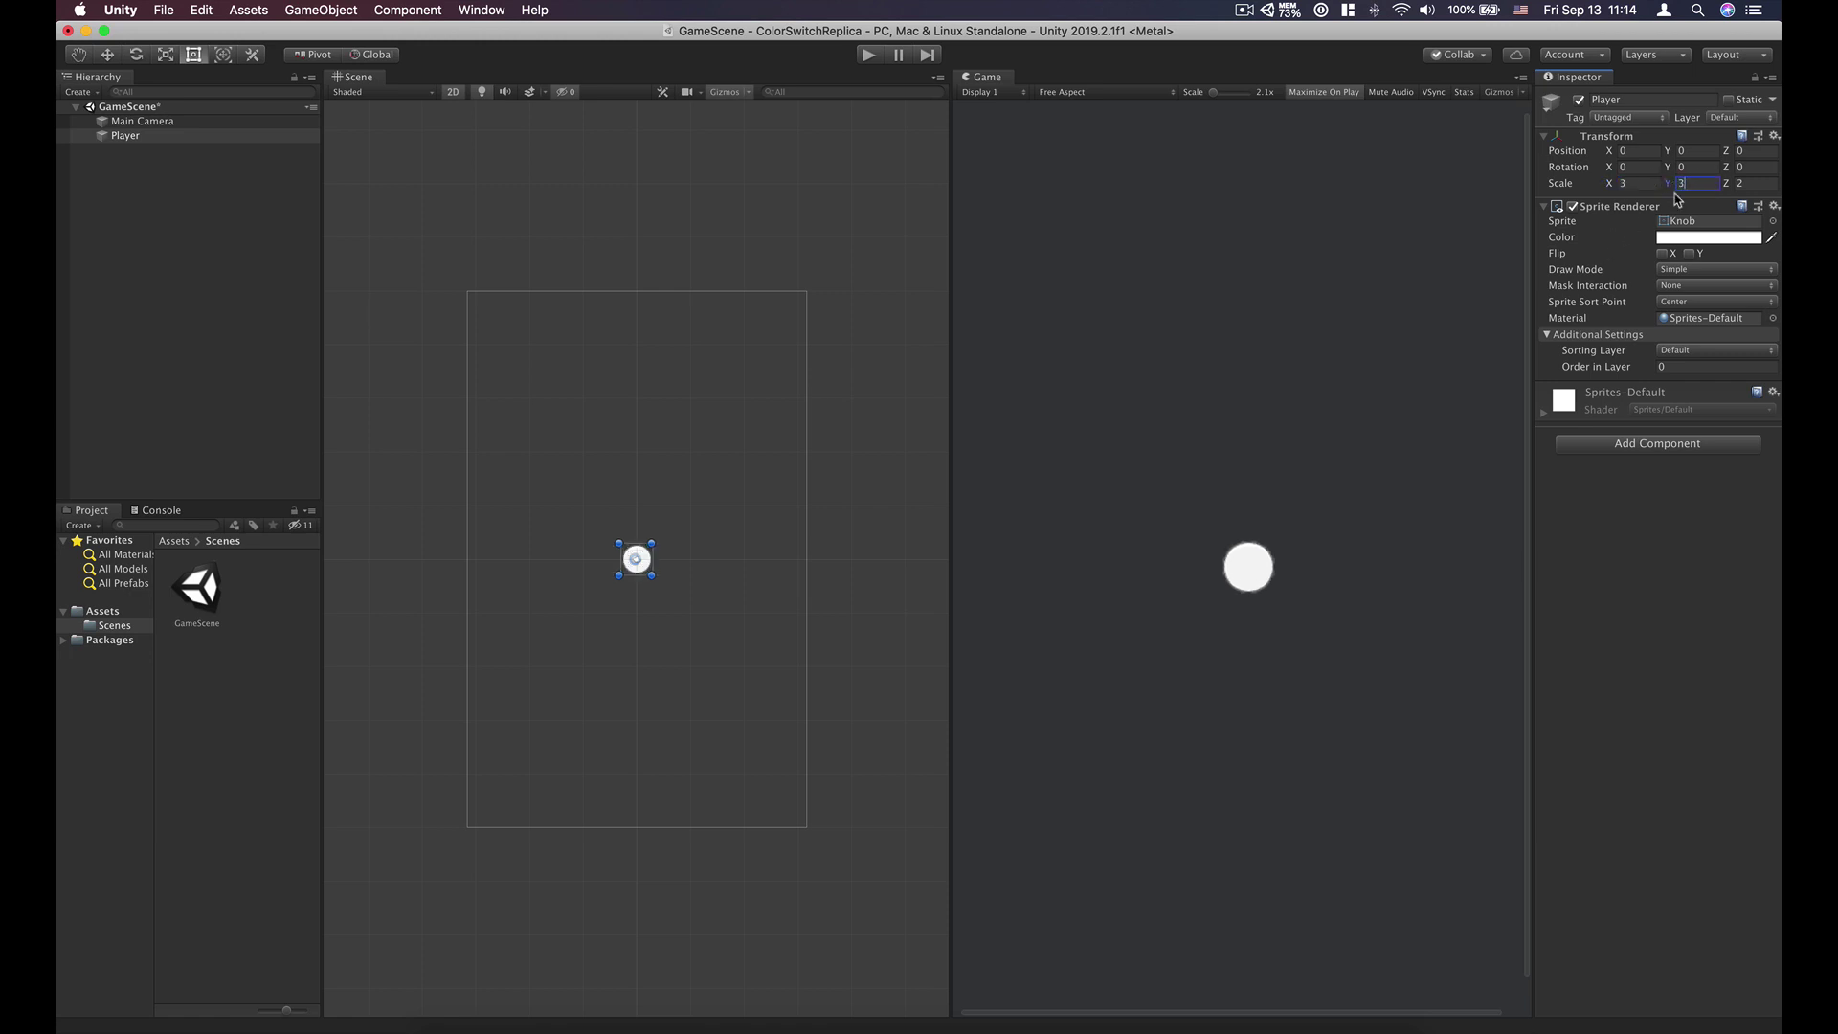
left_click(1641, 183)
type("2")
key("Tab")
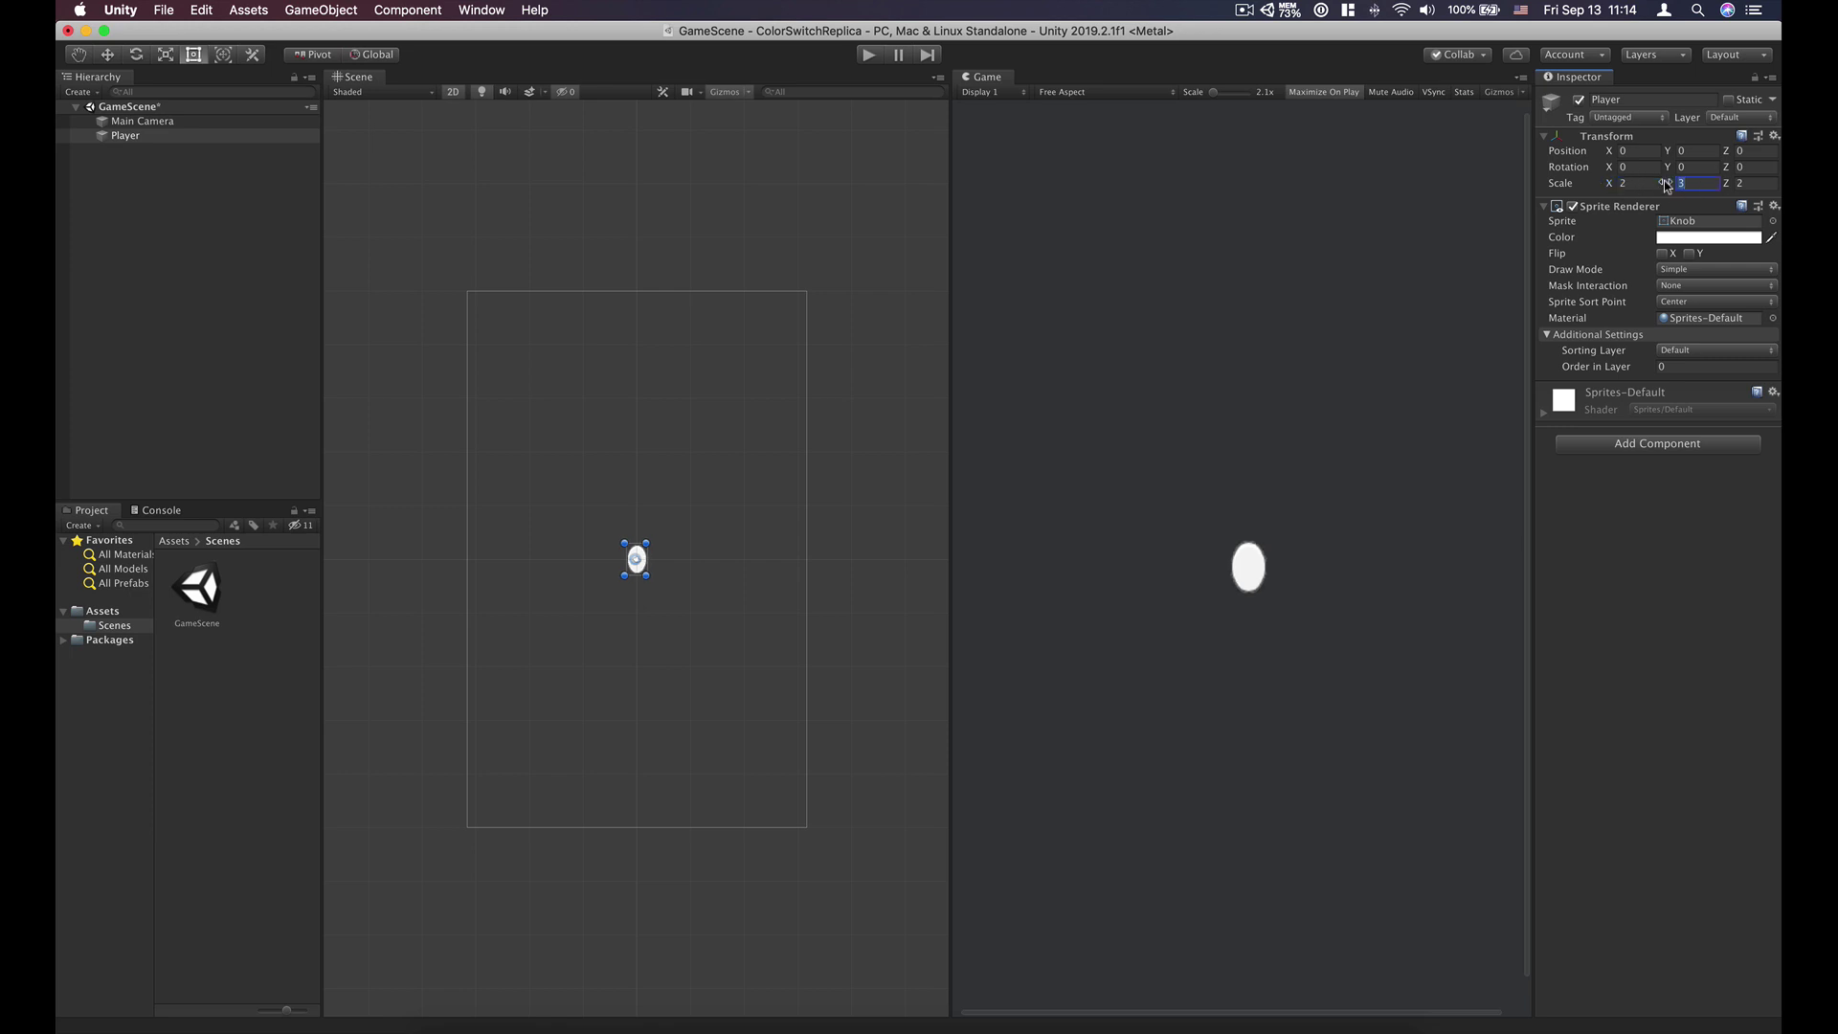
type("2")
left_click(1637, 518)
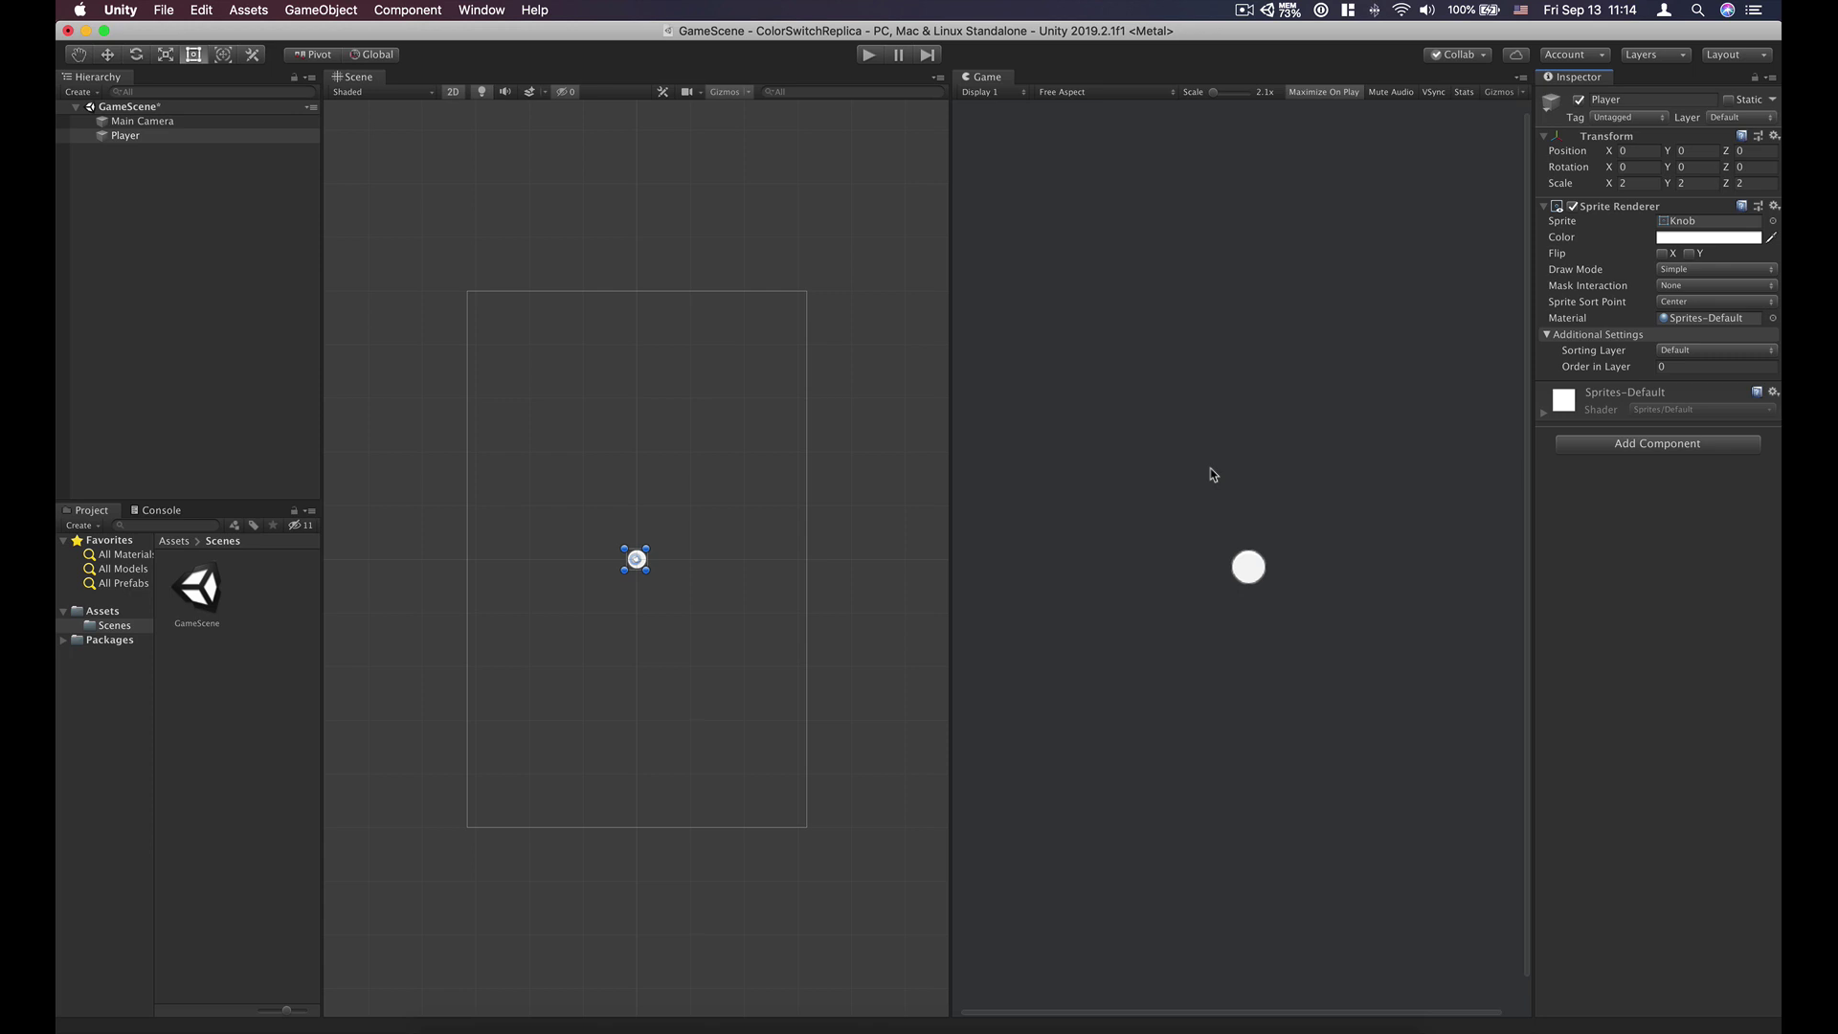
Step: Add a Rigidbody 2D component to the Player from the Add Component search
left_click(1636, 450)
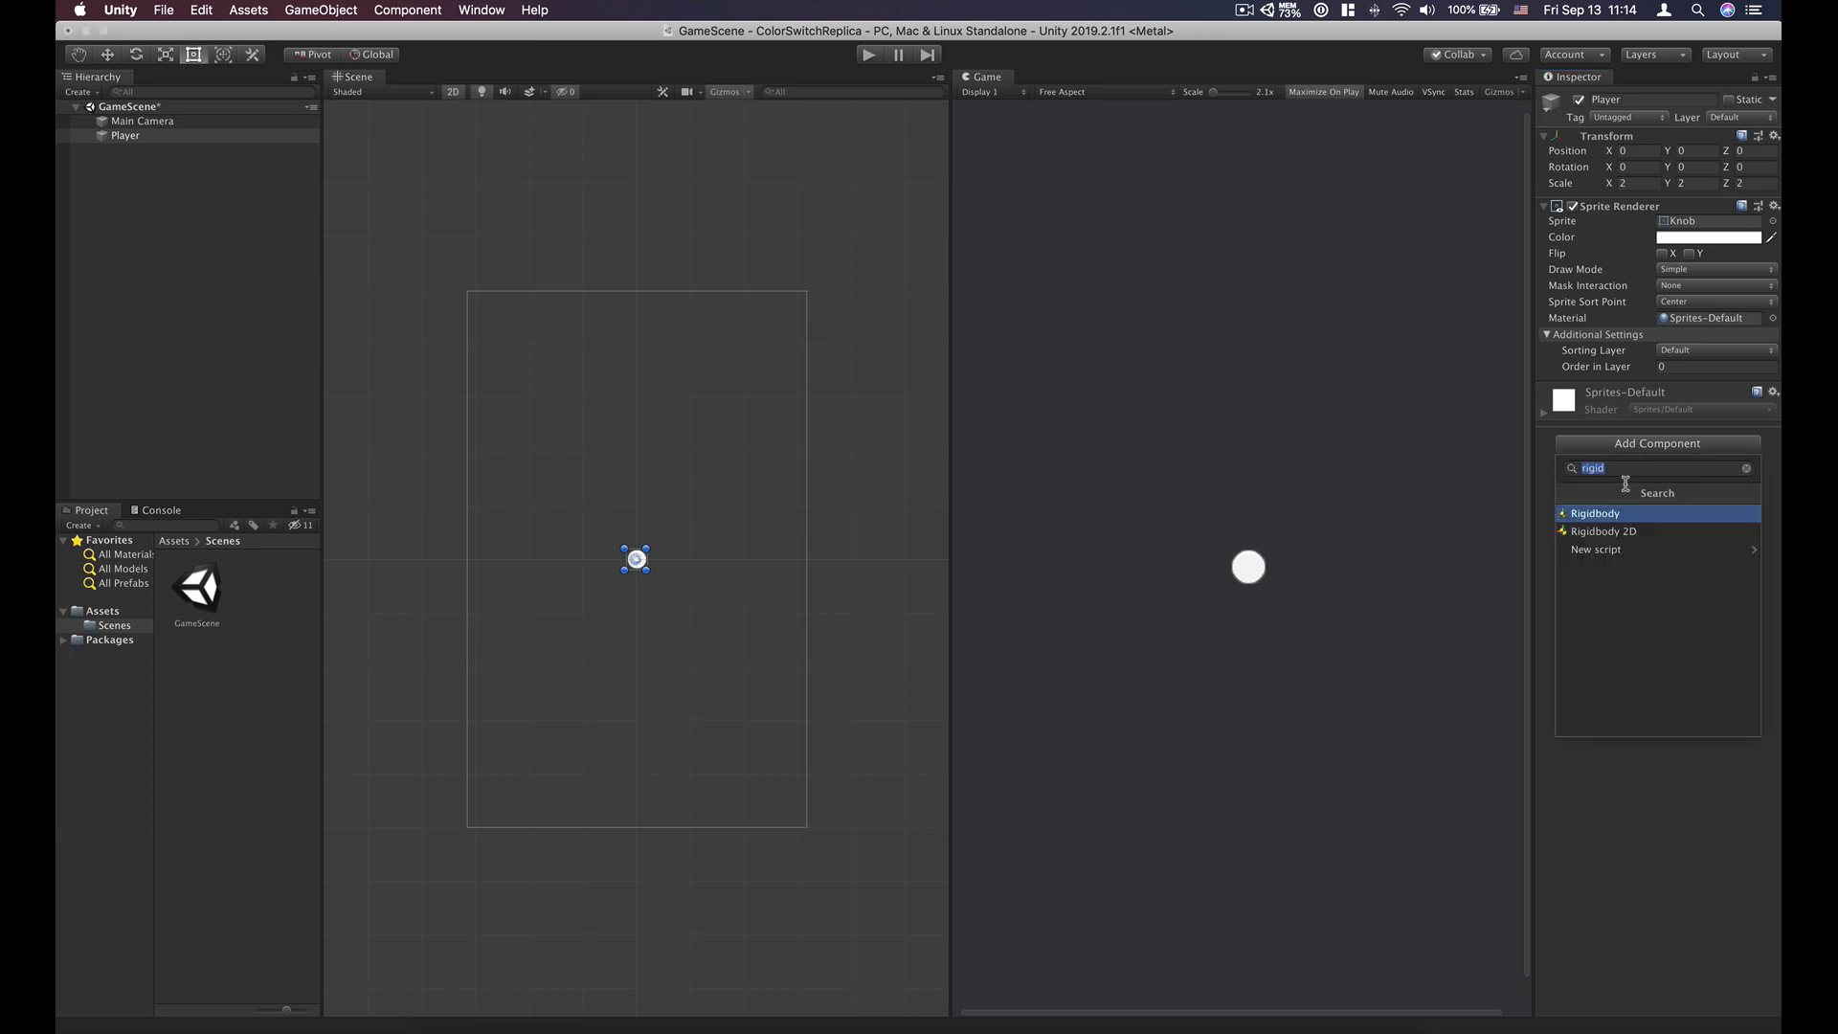
left_click(1600, 536)
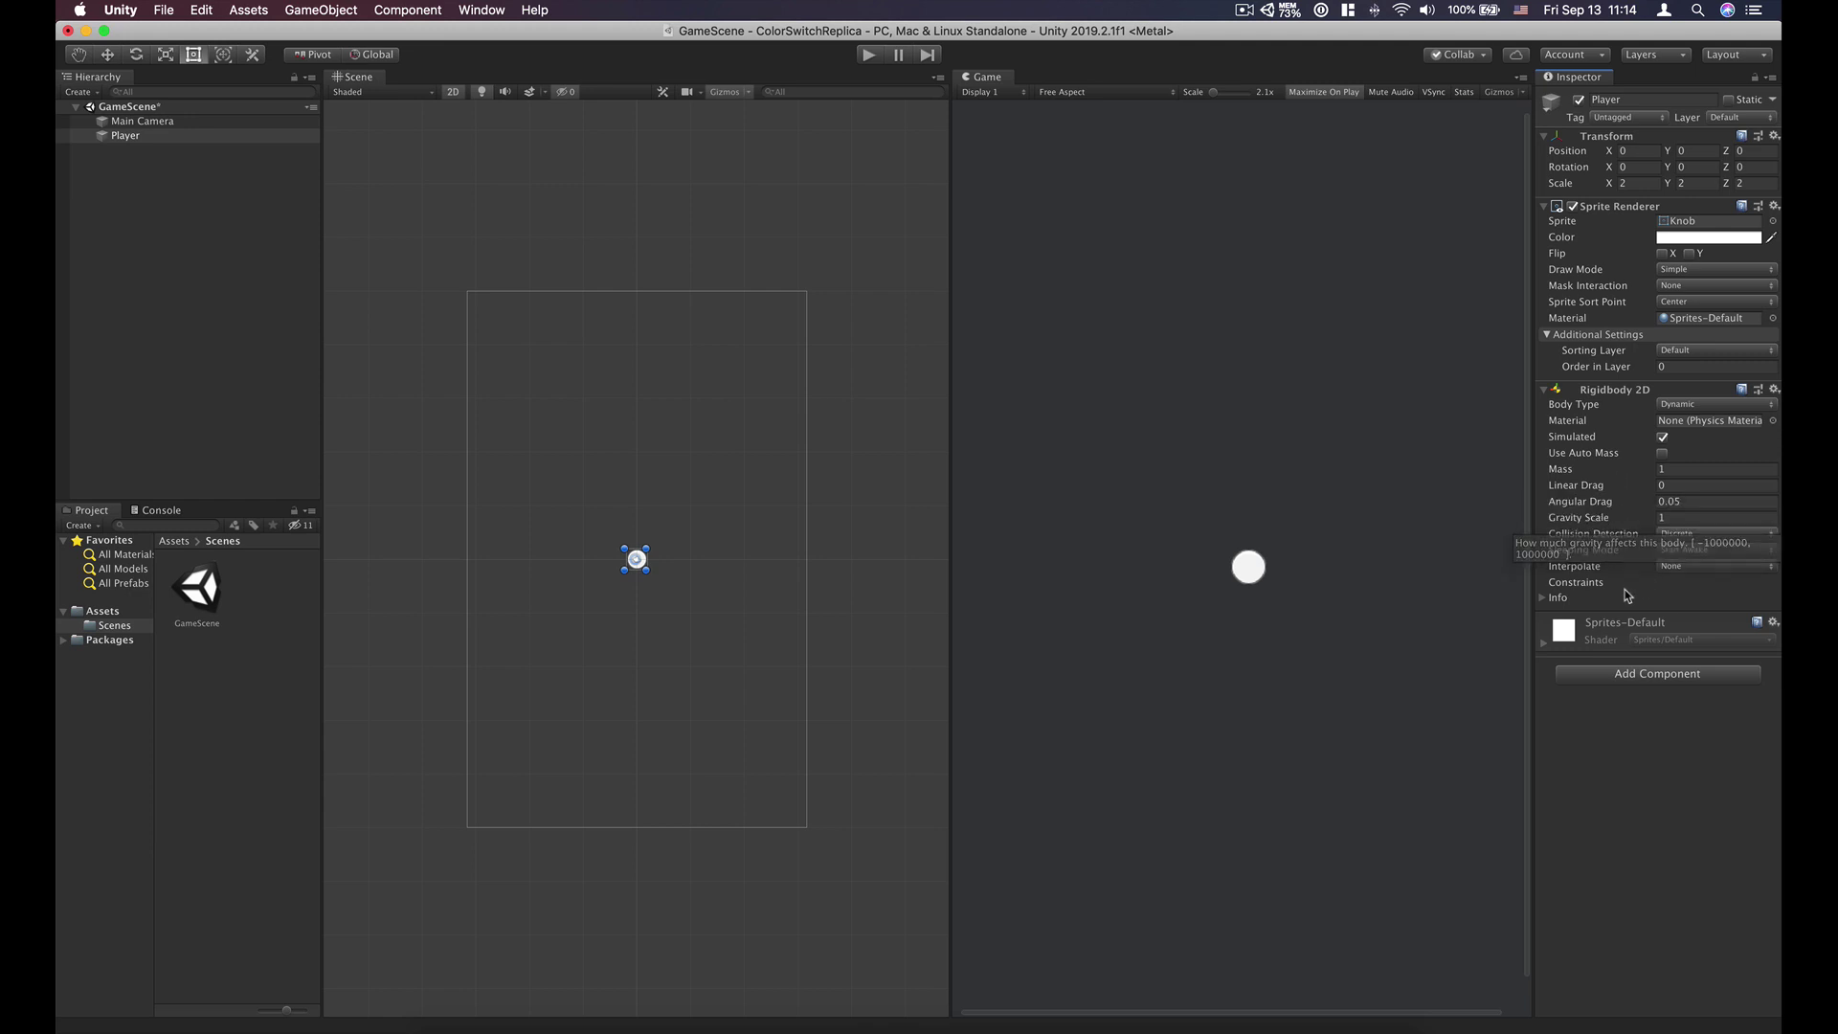
left_click(1543, 598)
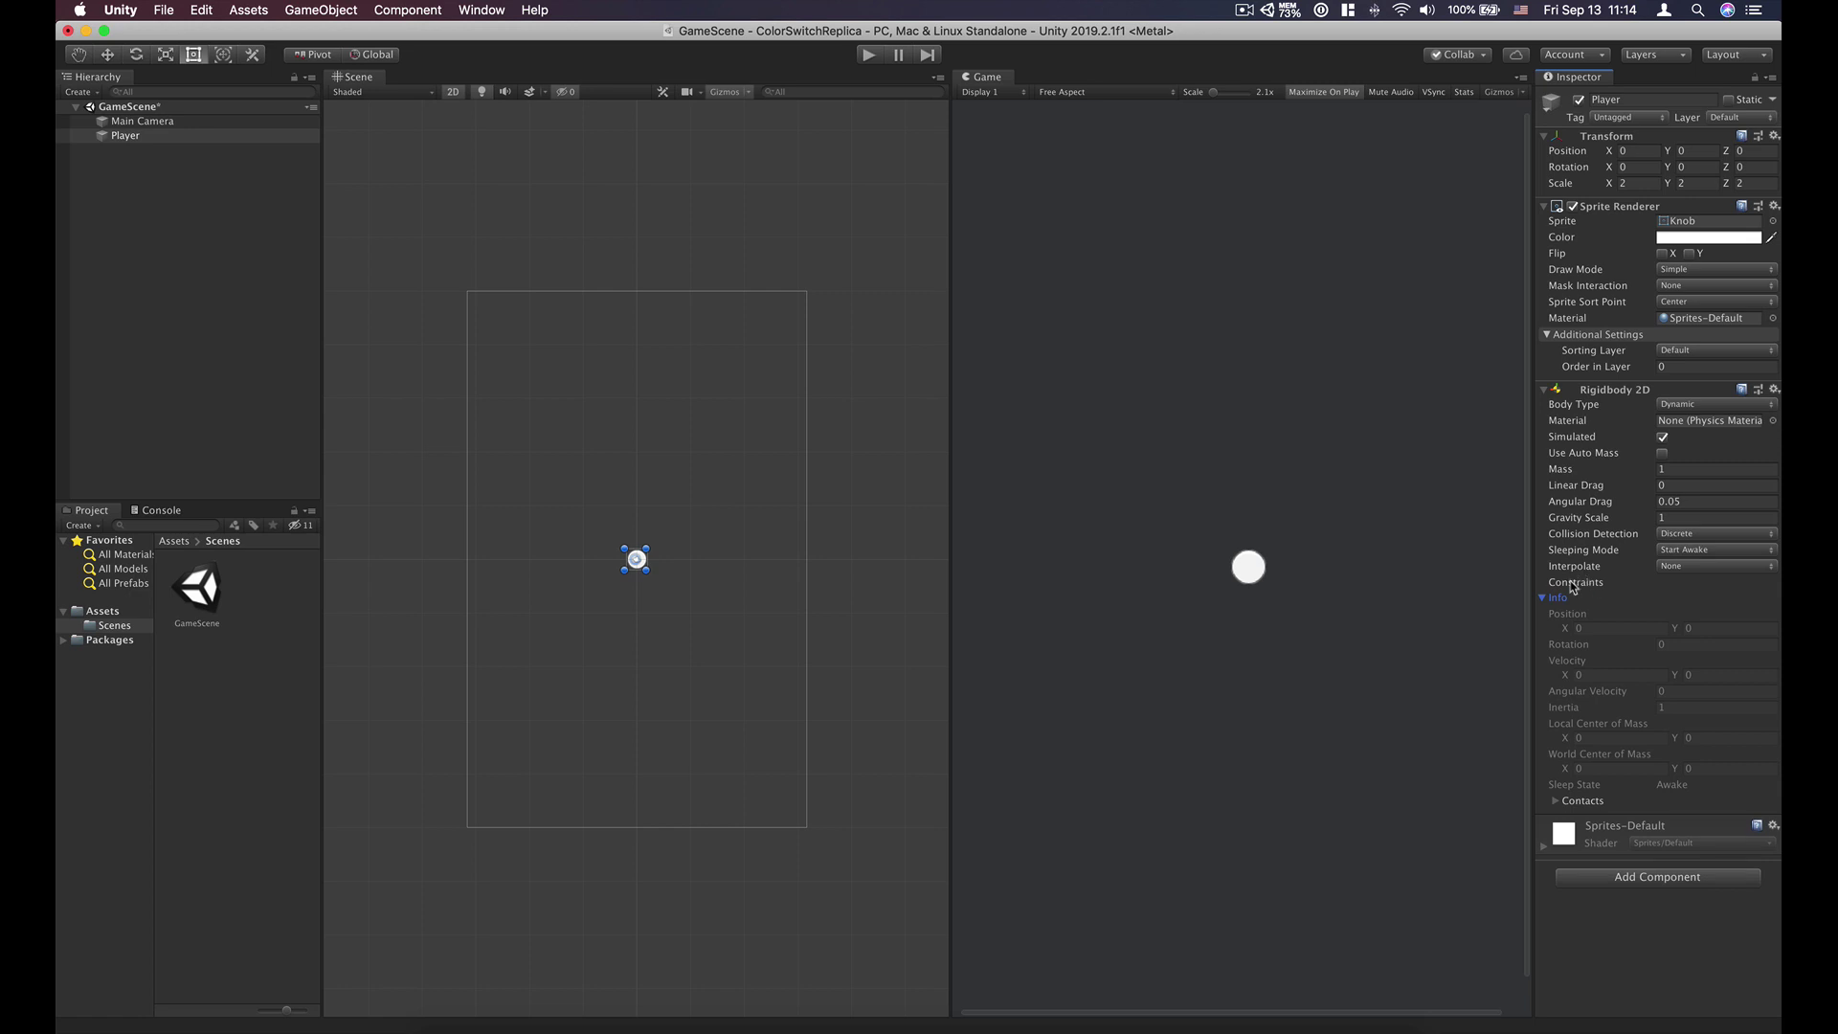
Step: Freeze the Player's X position and Z rotation in the Rigidbody 2D constraints
left_click(1573, 584)
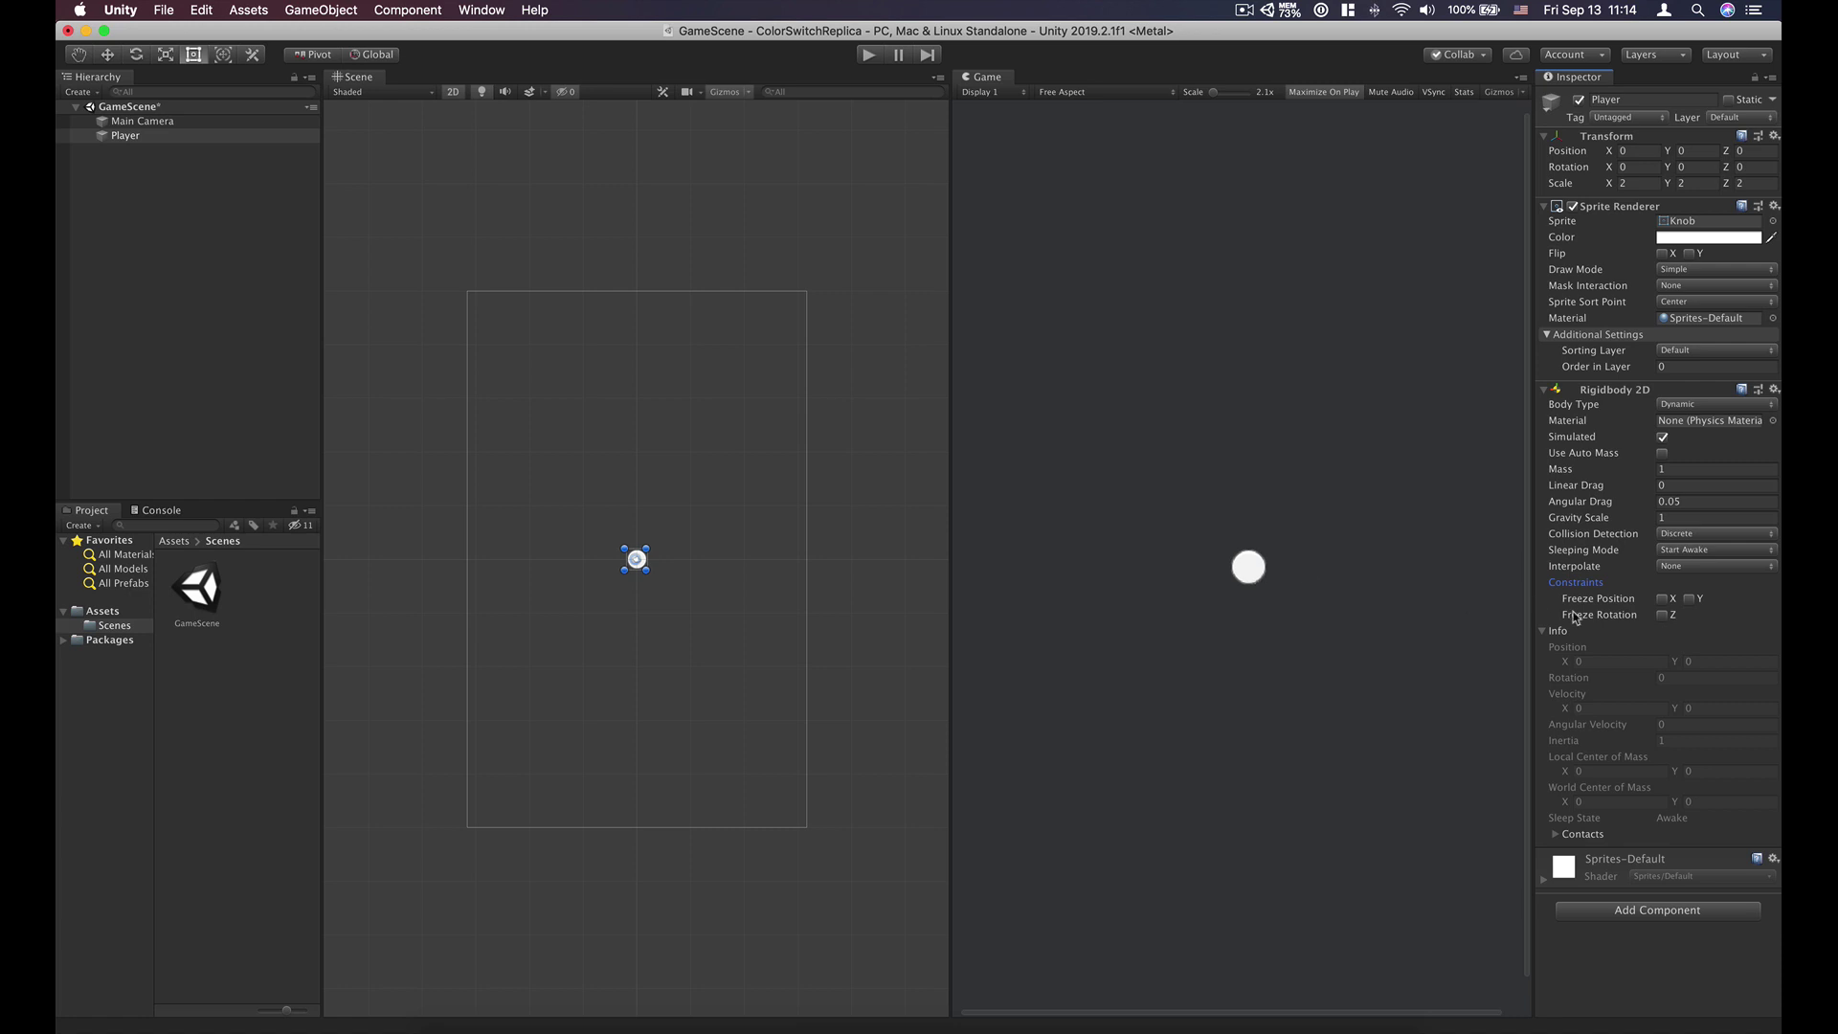
left_click(1662, 599)
left_click(1663, 616)
left_click(1585, 583)
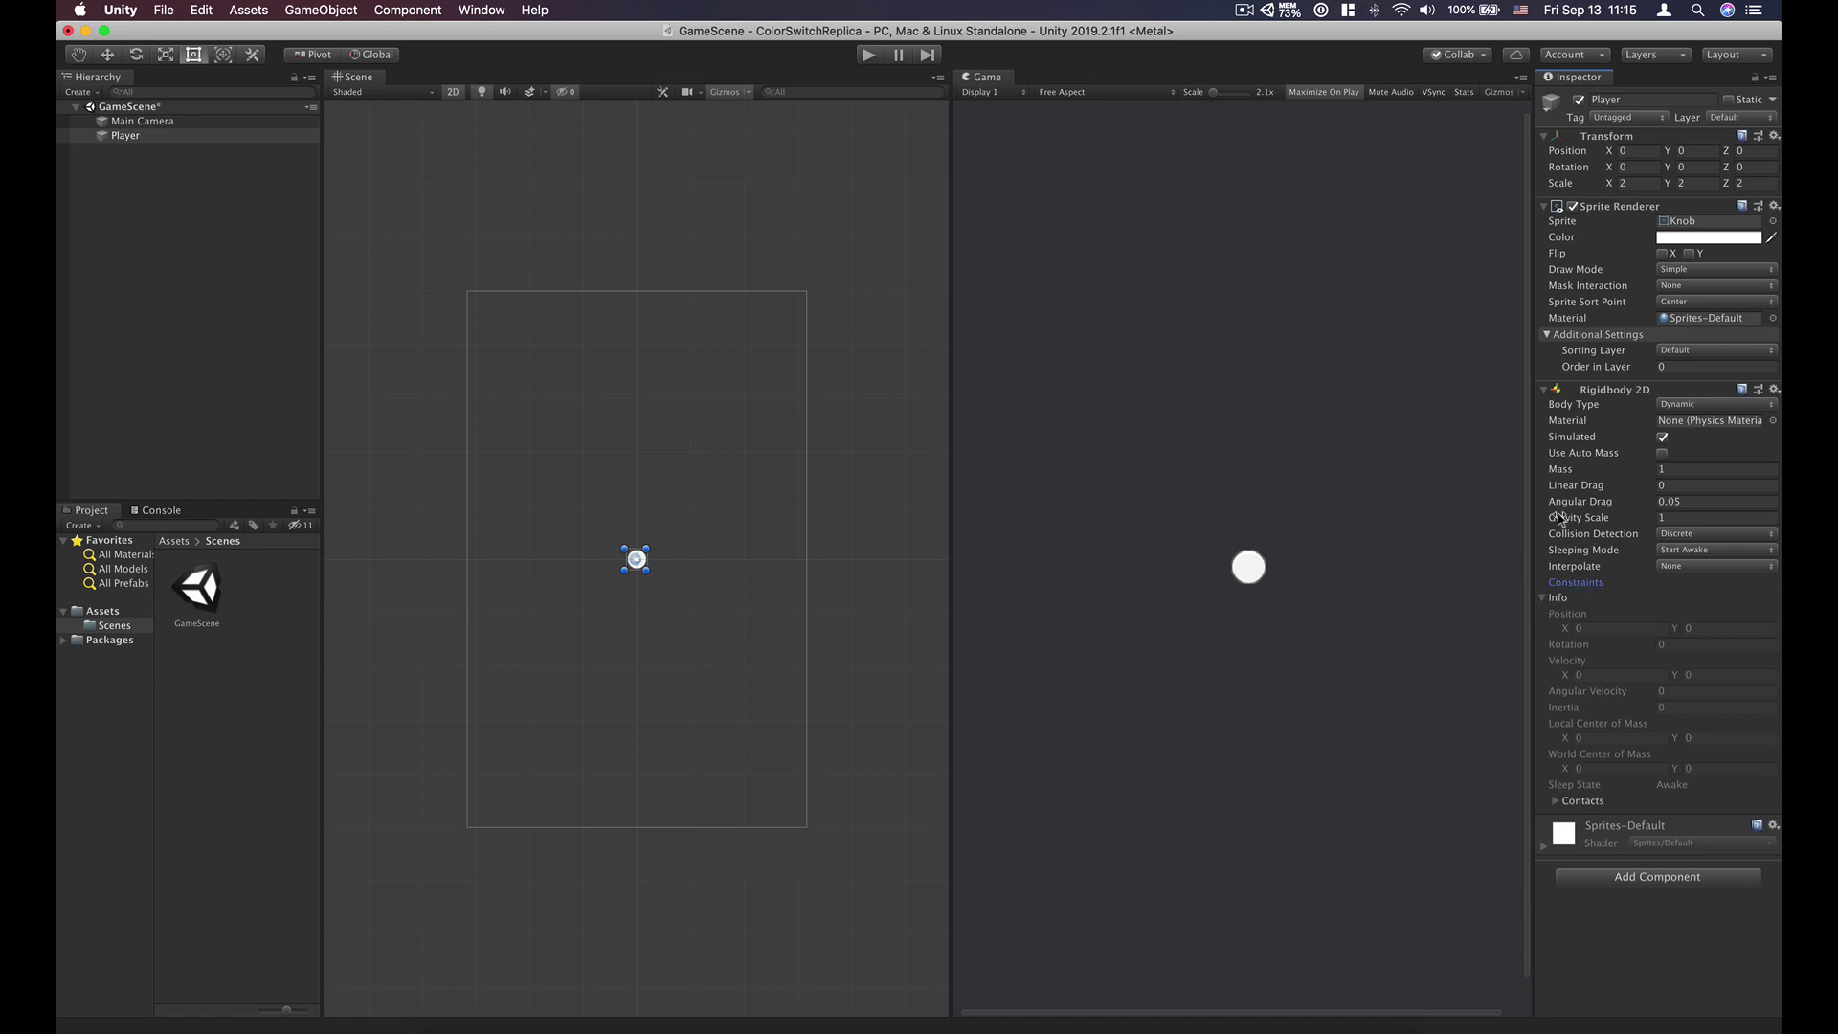
Step: Set the Rigidbody 2D Gravity Scale to 3 and collapse the component
mouse_move(1561, 518)
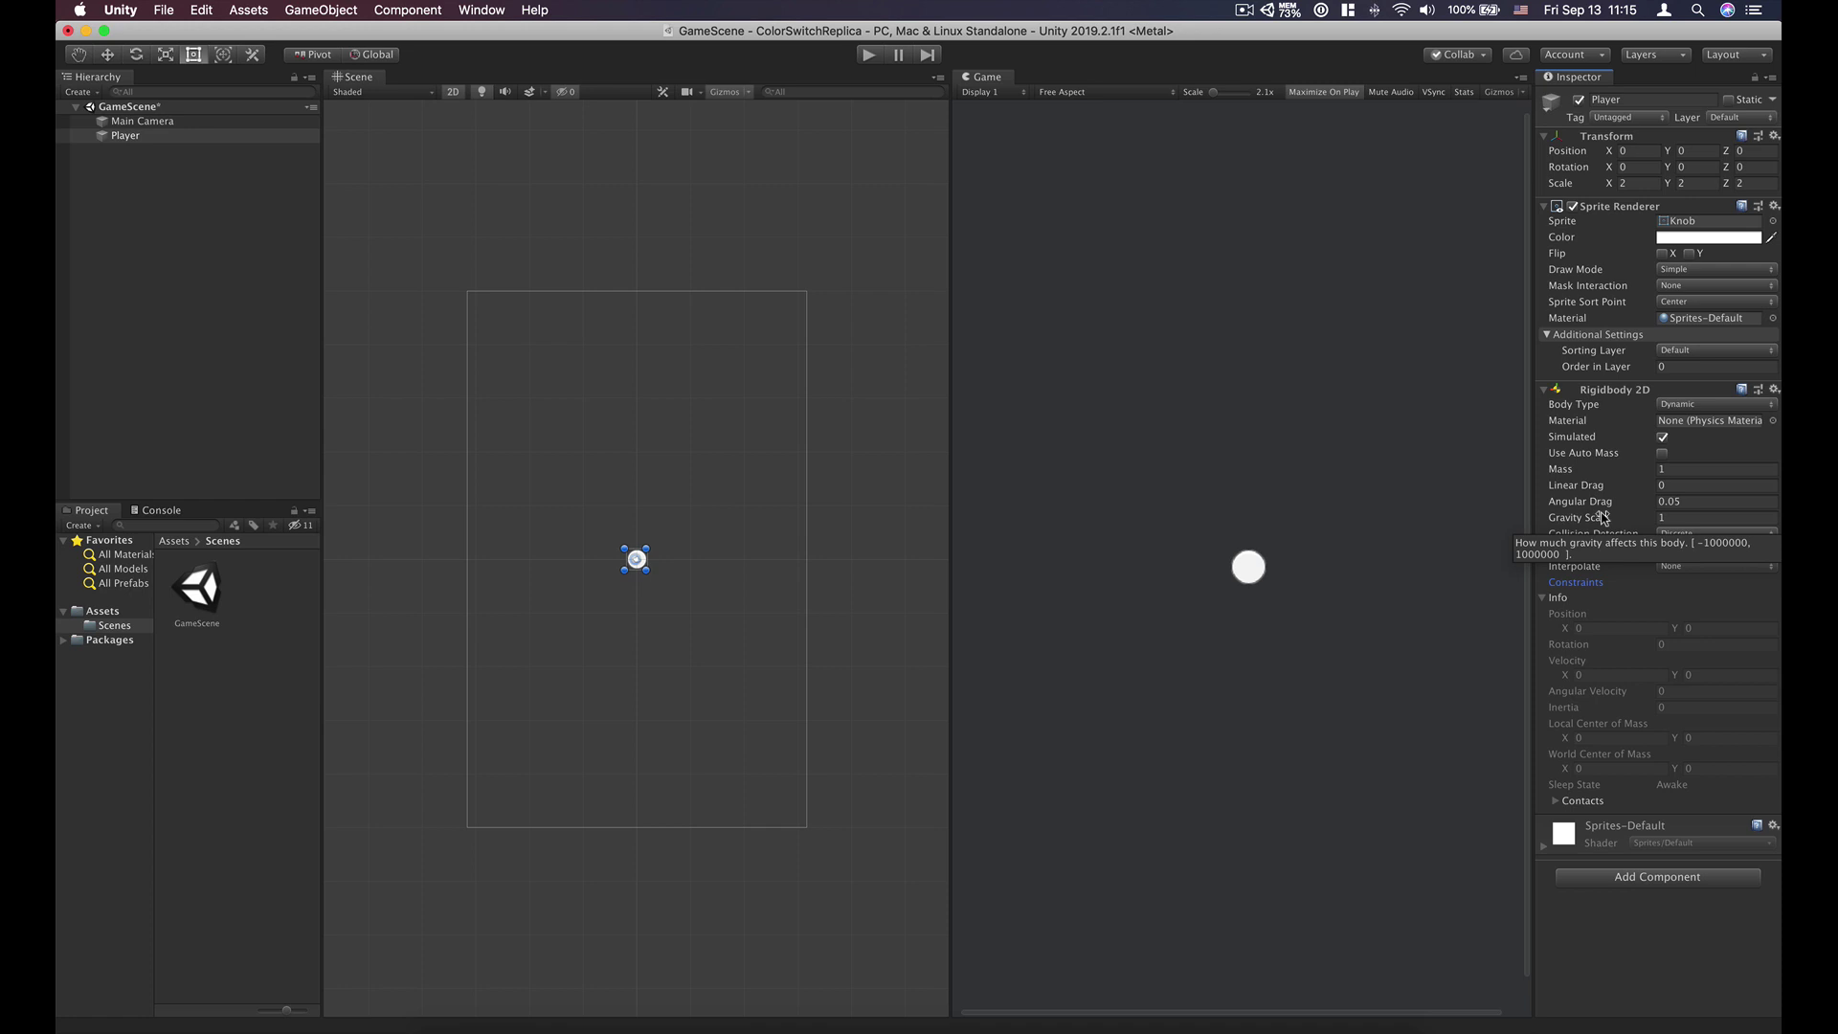
left_click(1689, 517)
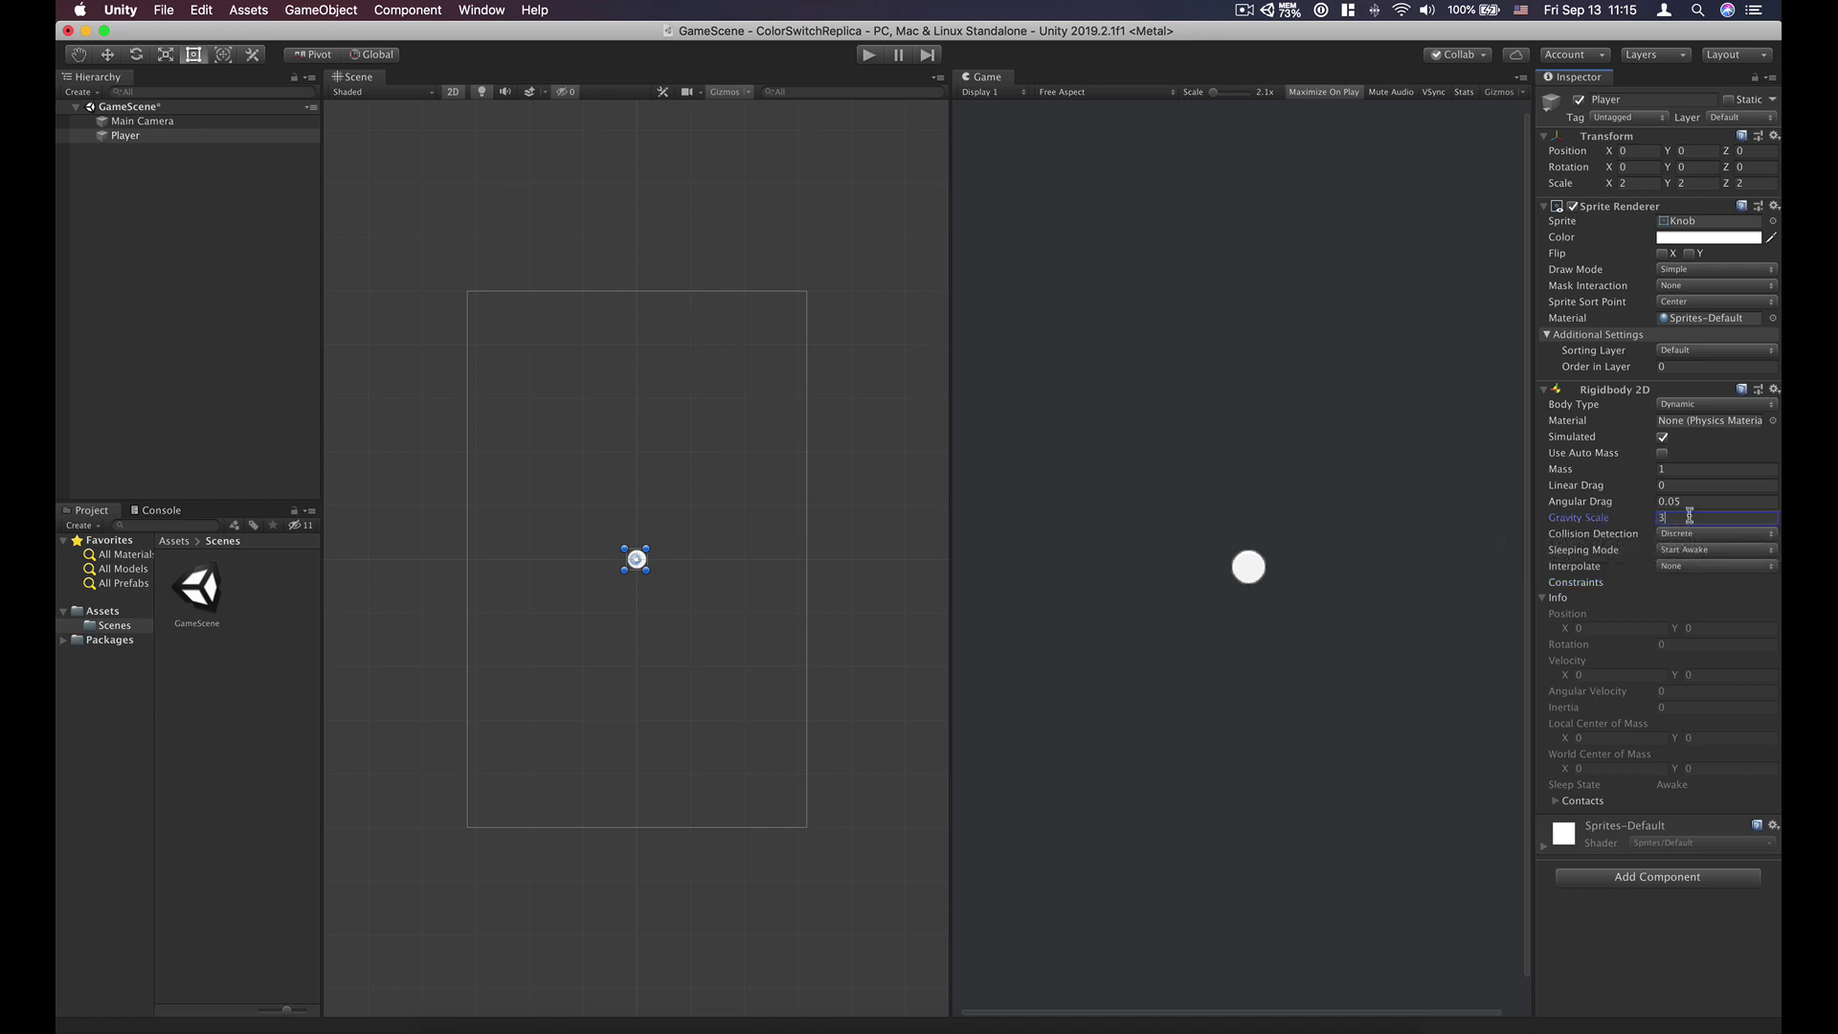
left_click(1689, 500)
left_click(1672, 518)
left_click(1681, 469)
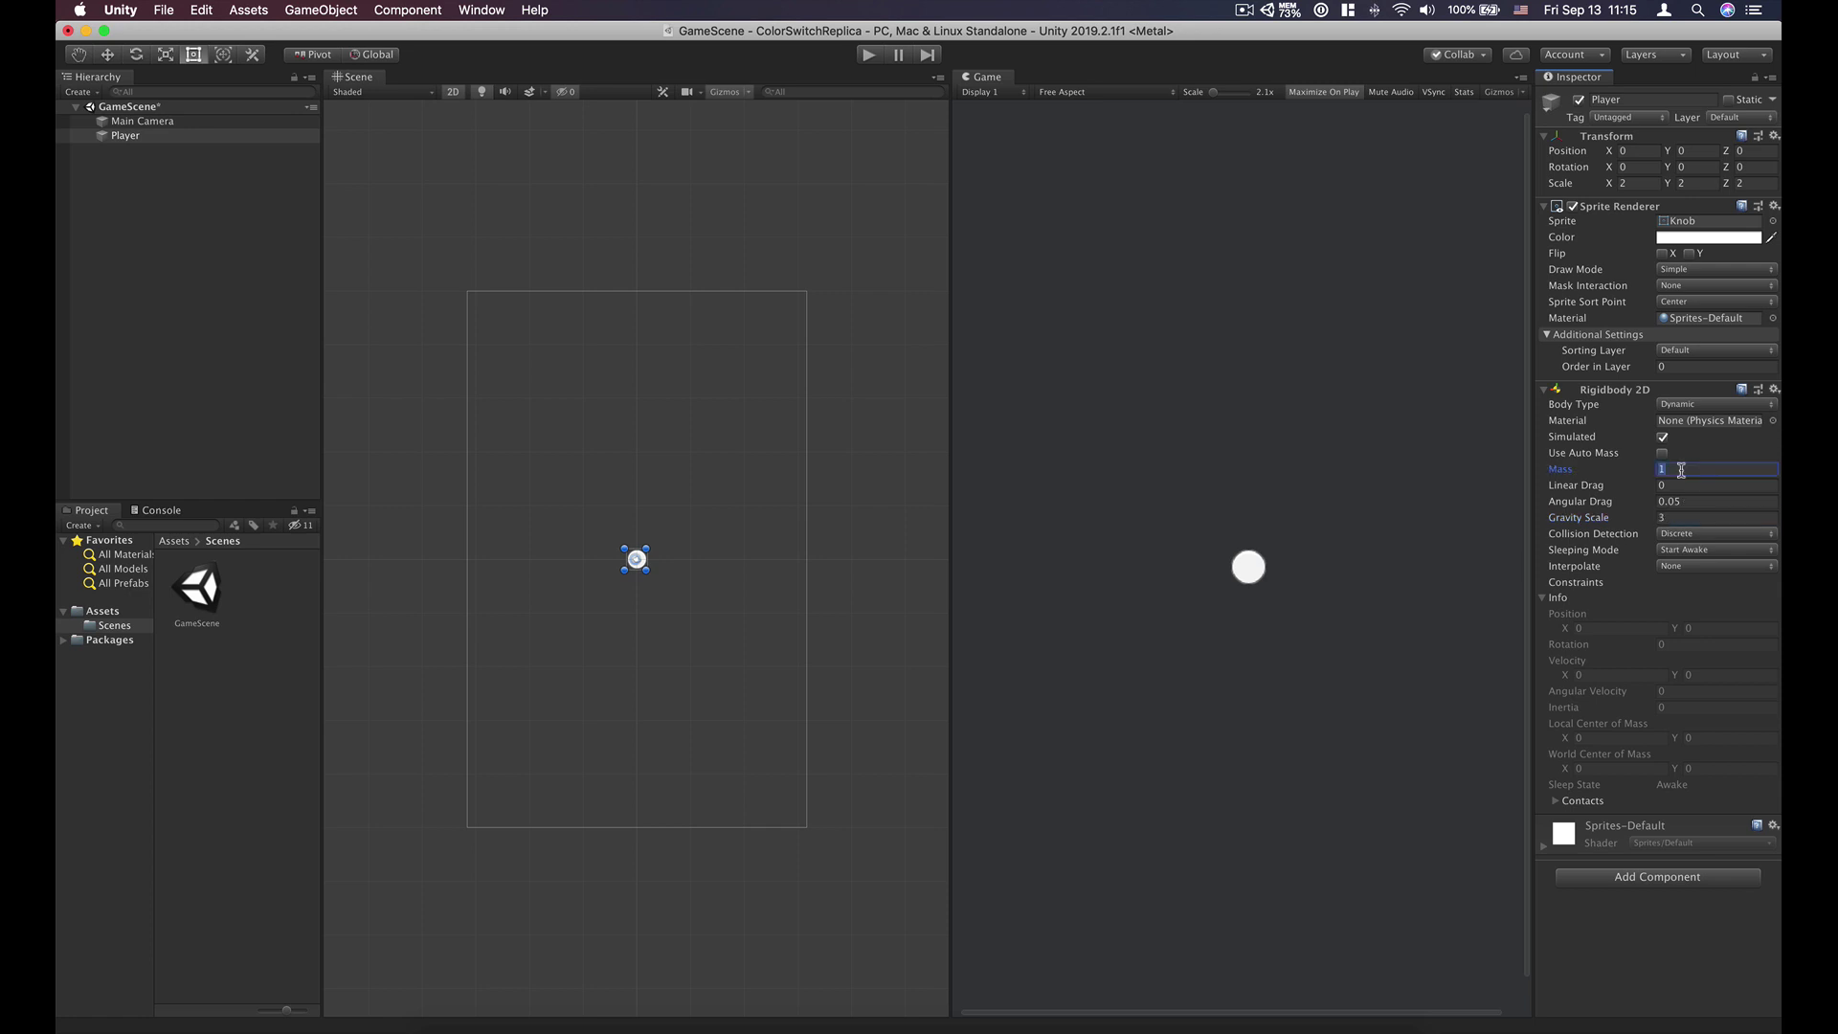
left_click(1551, 399)
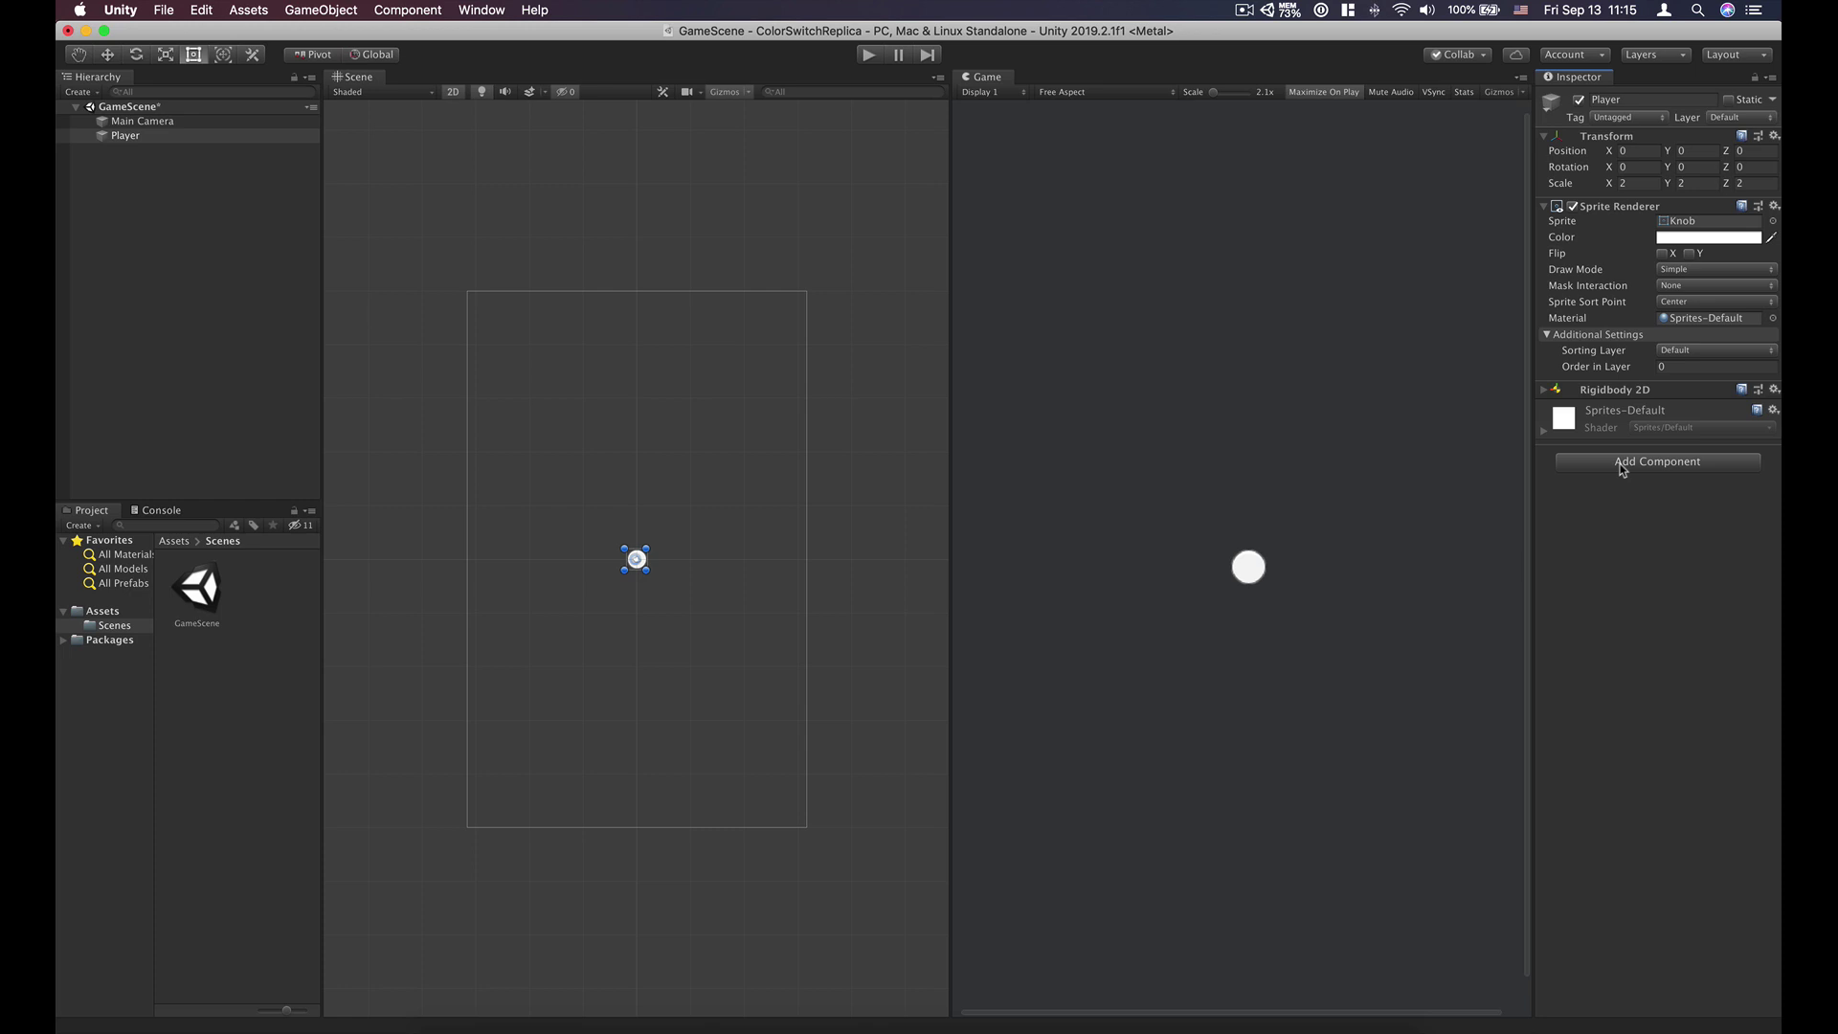
Step: Create and attach a new script component named 'Player', then view the Assets folder
left_click(1622, 466)
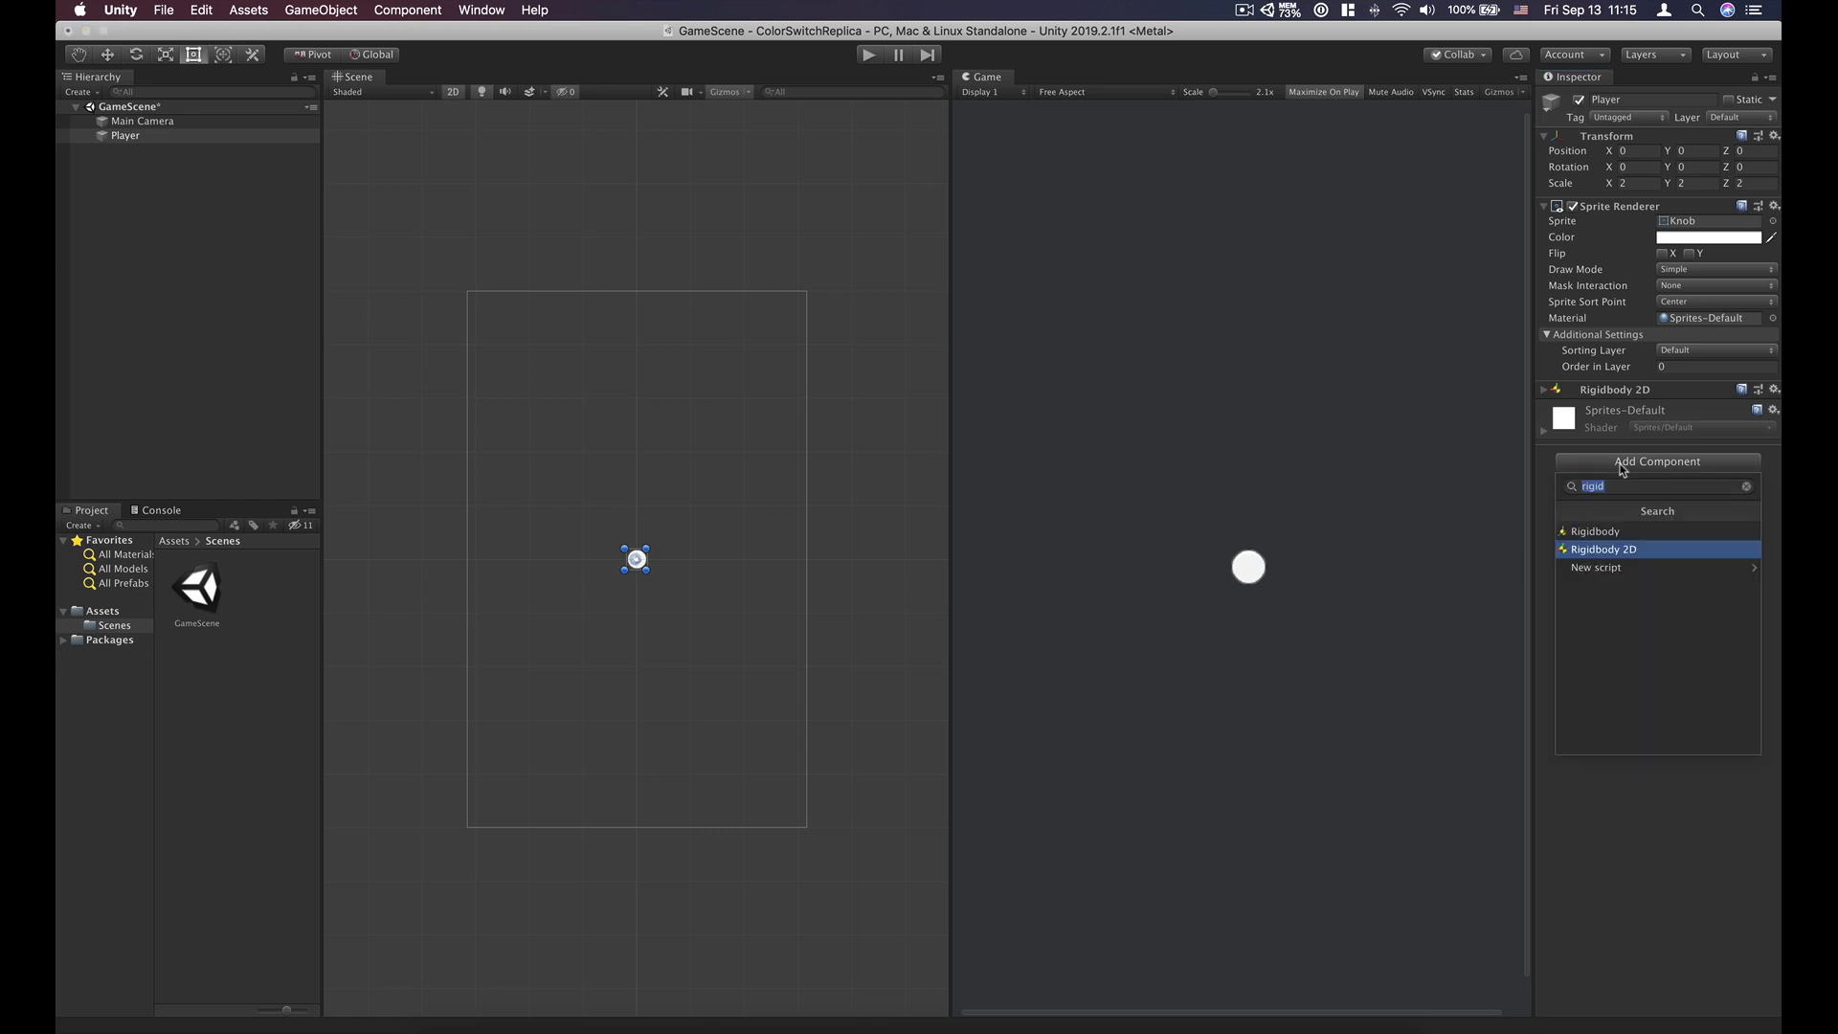
type("new")
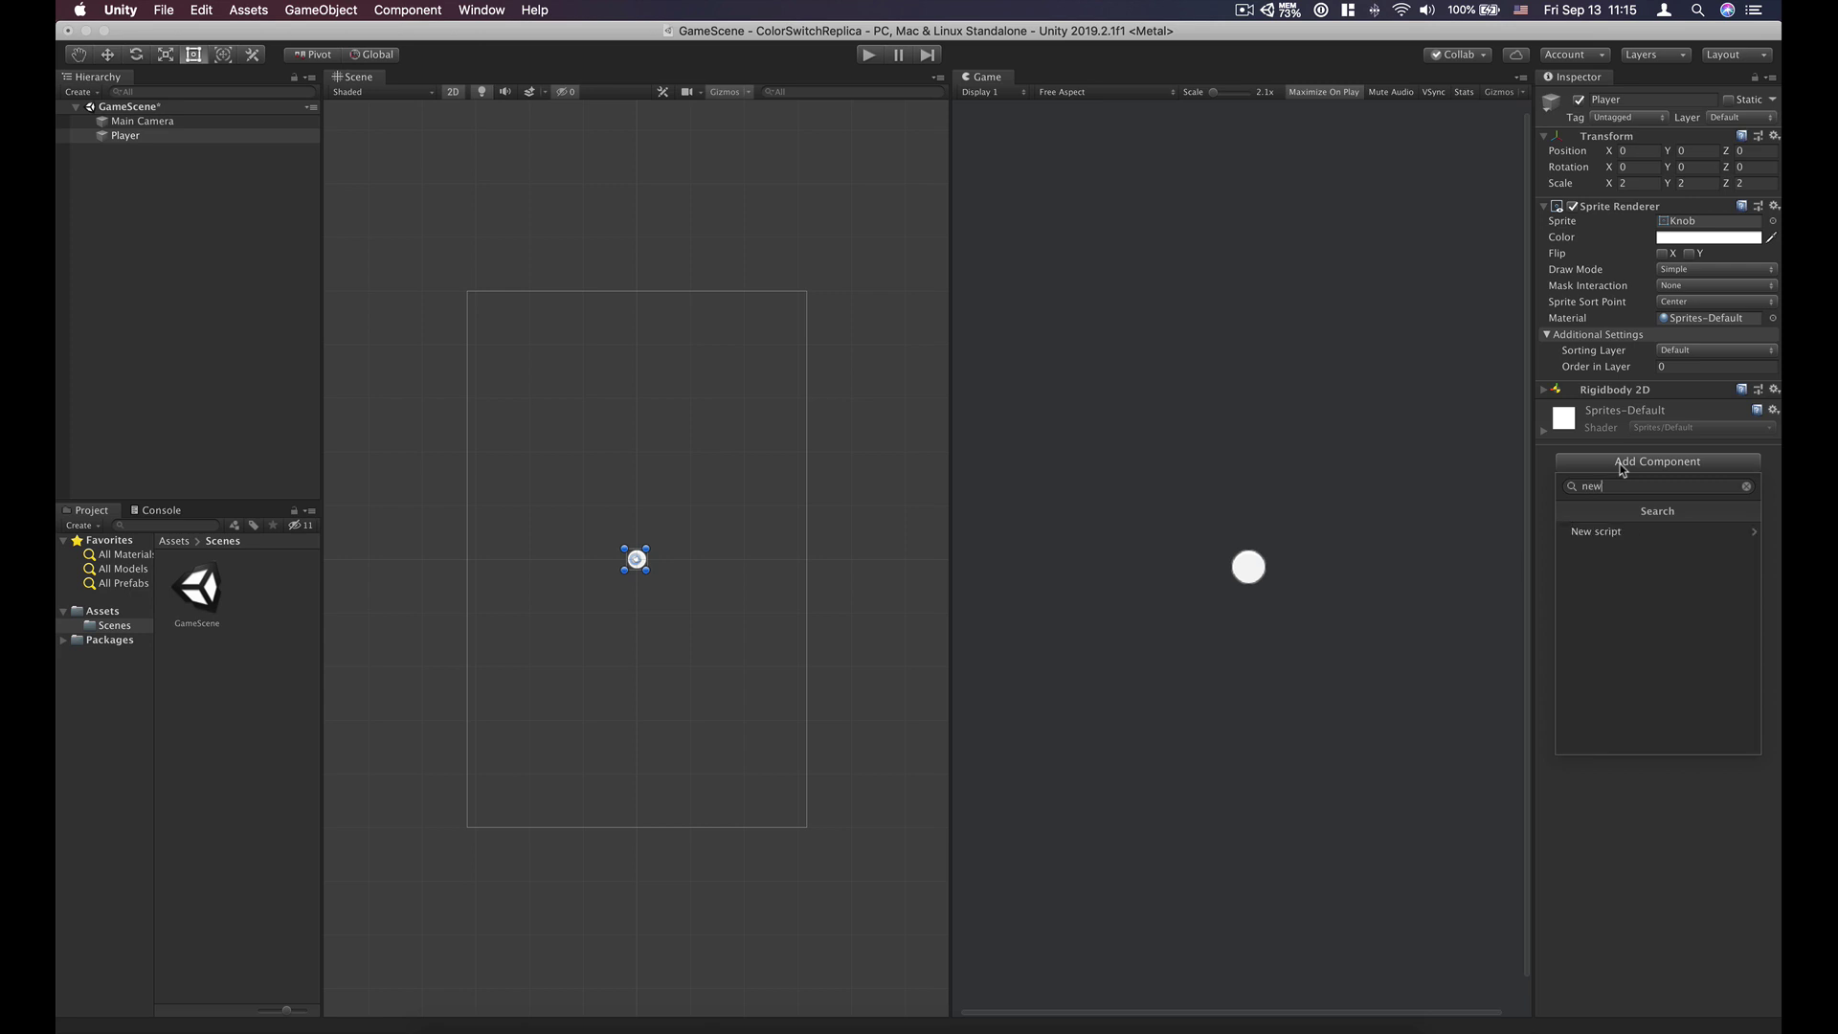
left_click(1595, 531)
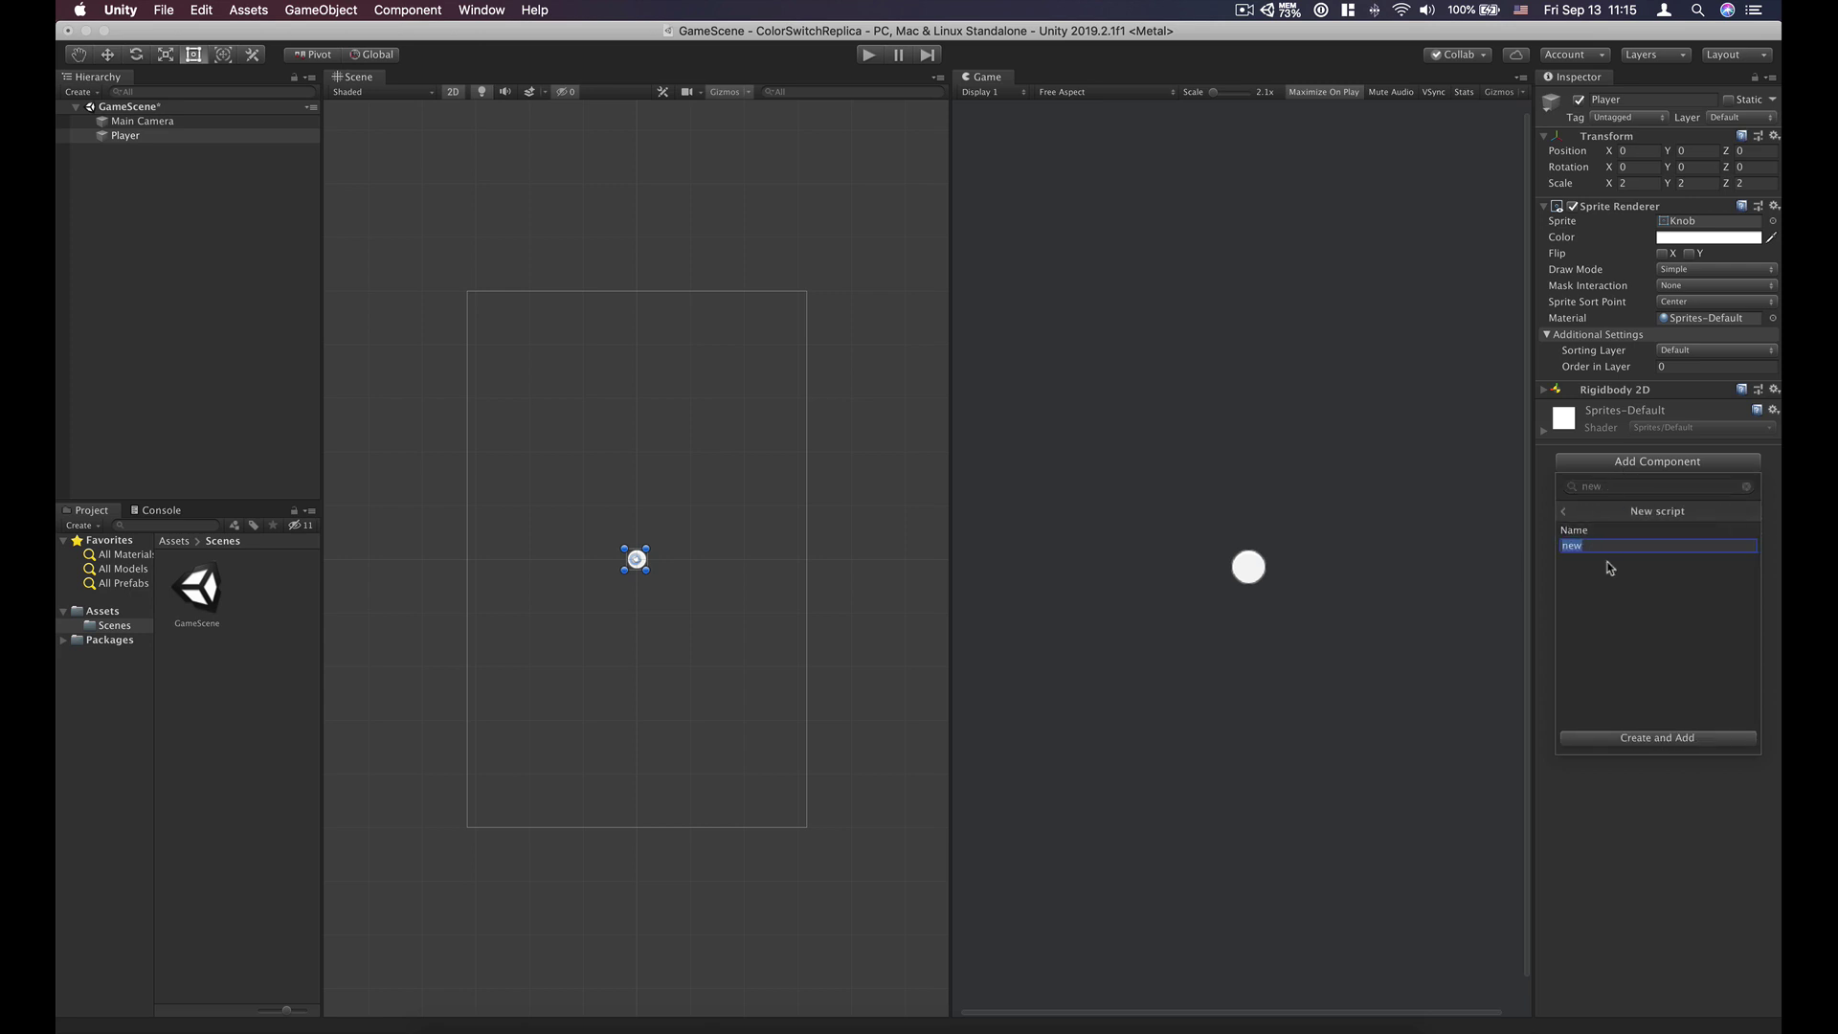
type("Player")
key("Return")
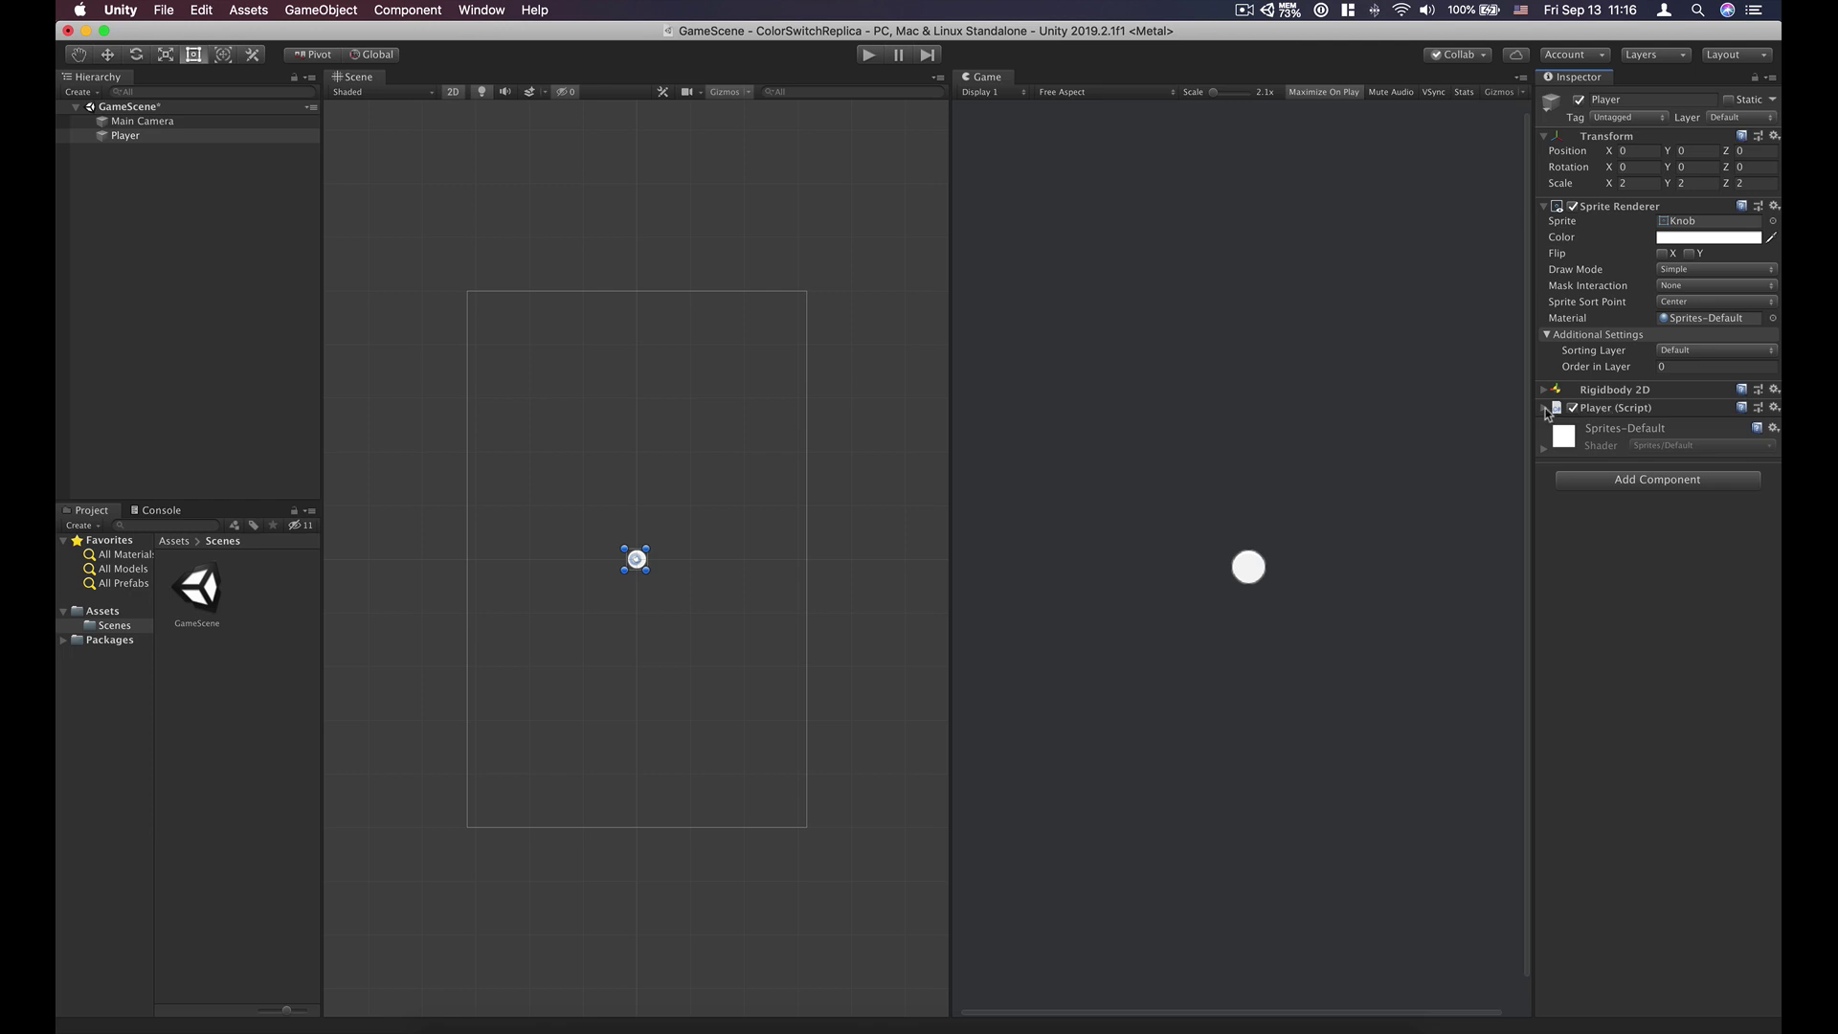
left_click(112, 612)
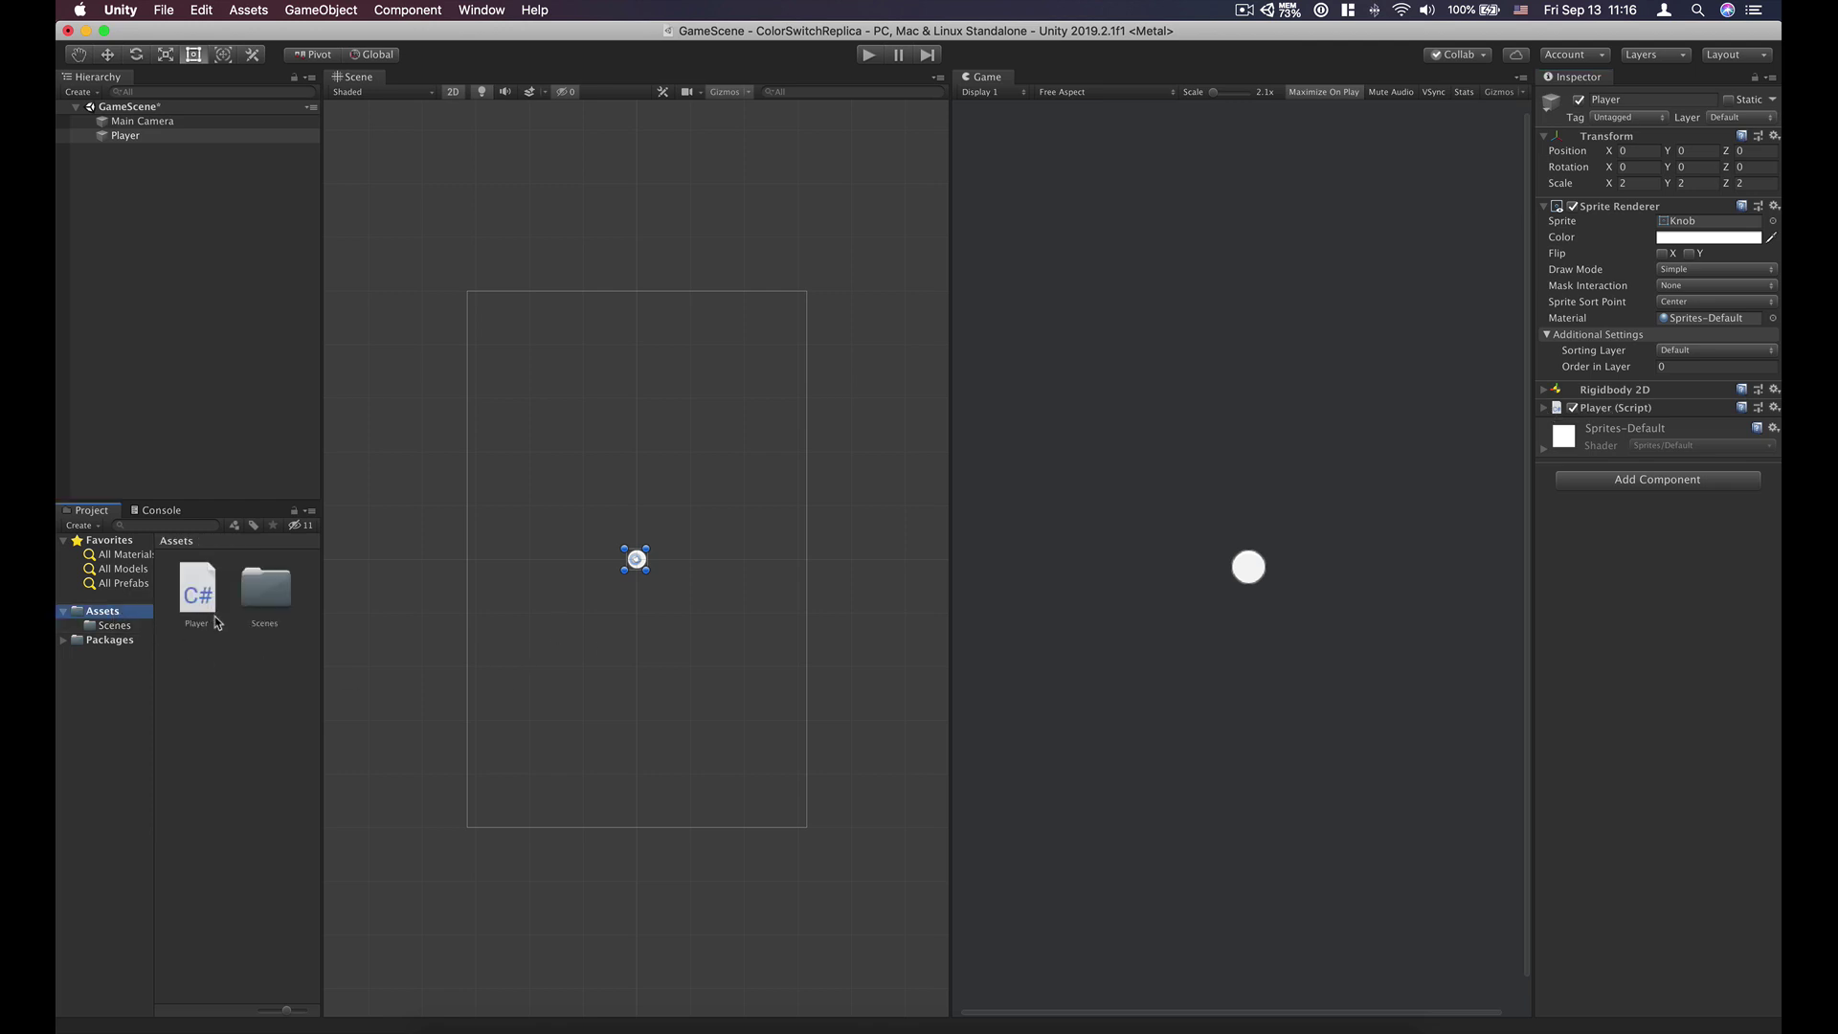
Step: Create a new folder named 'Scripts' in Assets
left_click(259, 680)
right_click(240, 682)
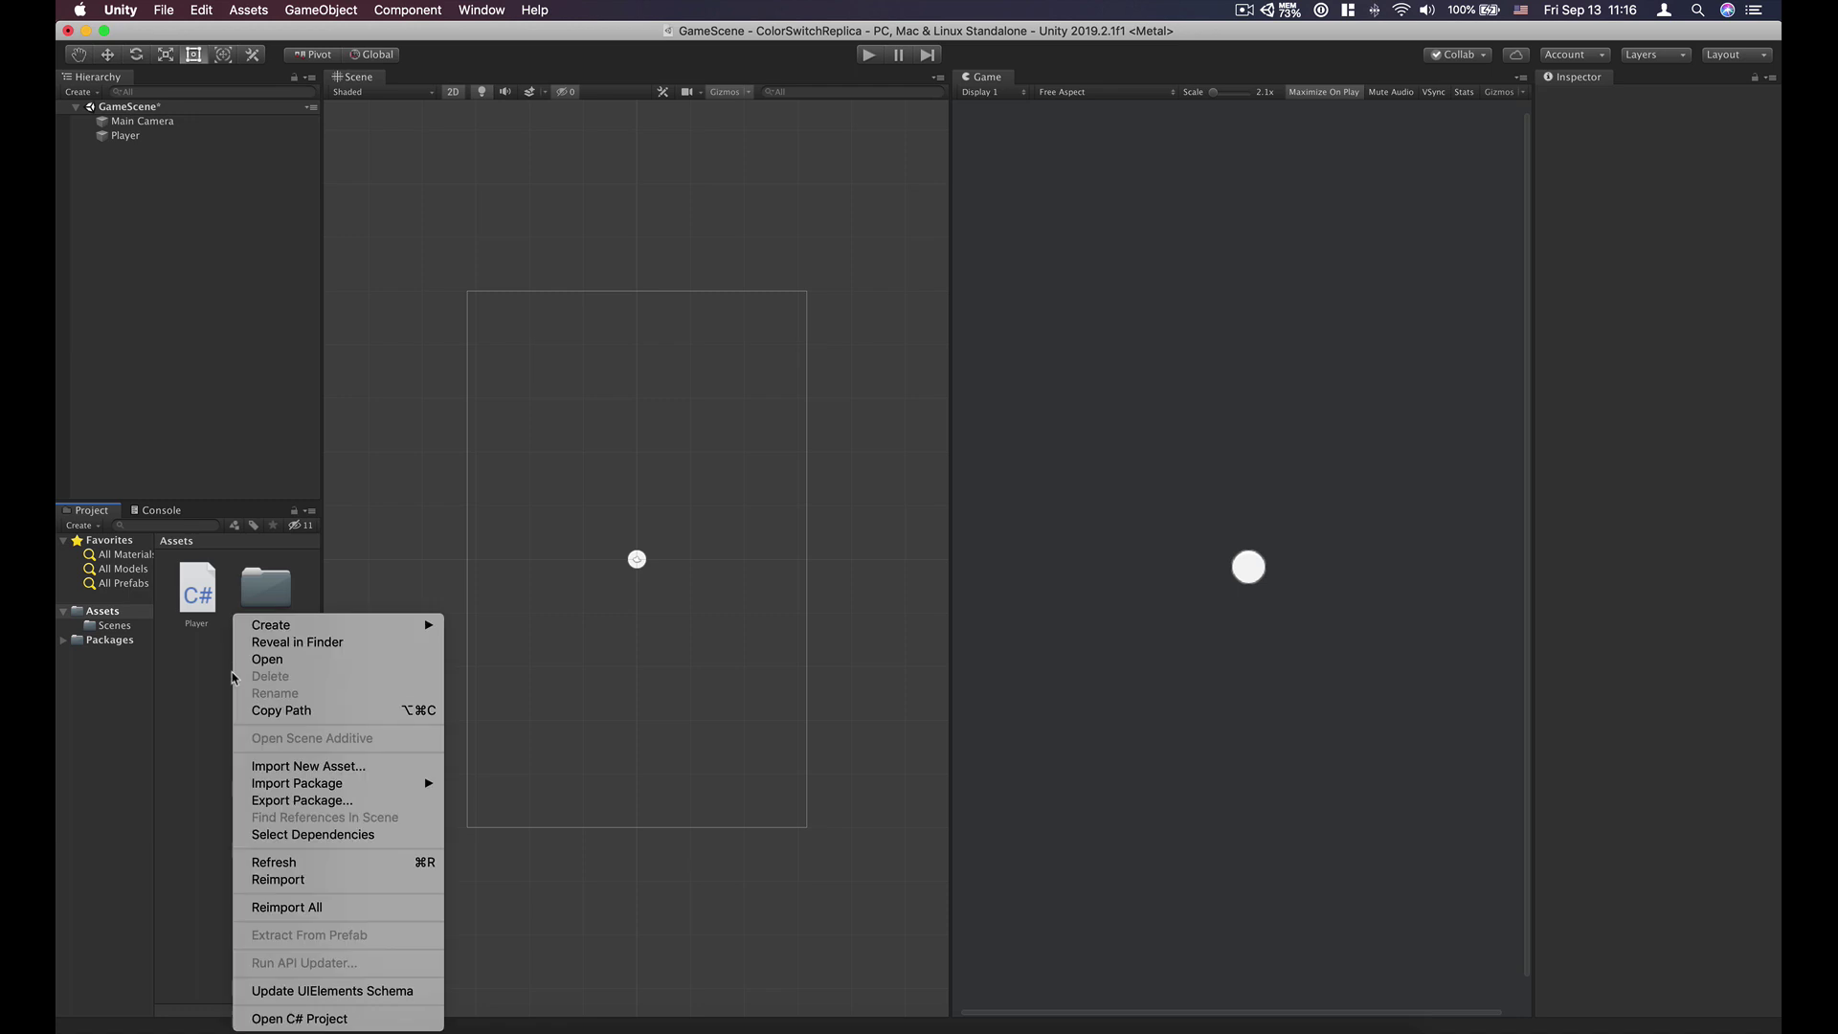
mouse_move(306, 626)
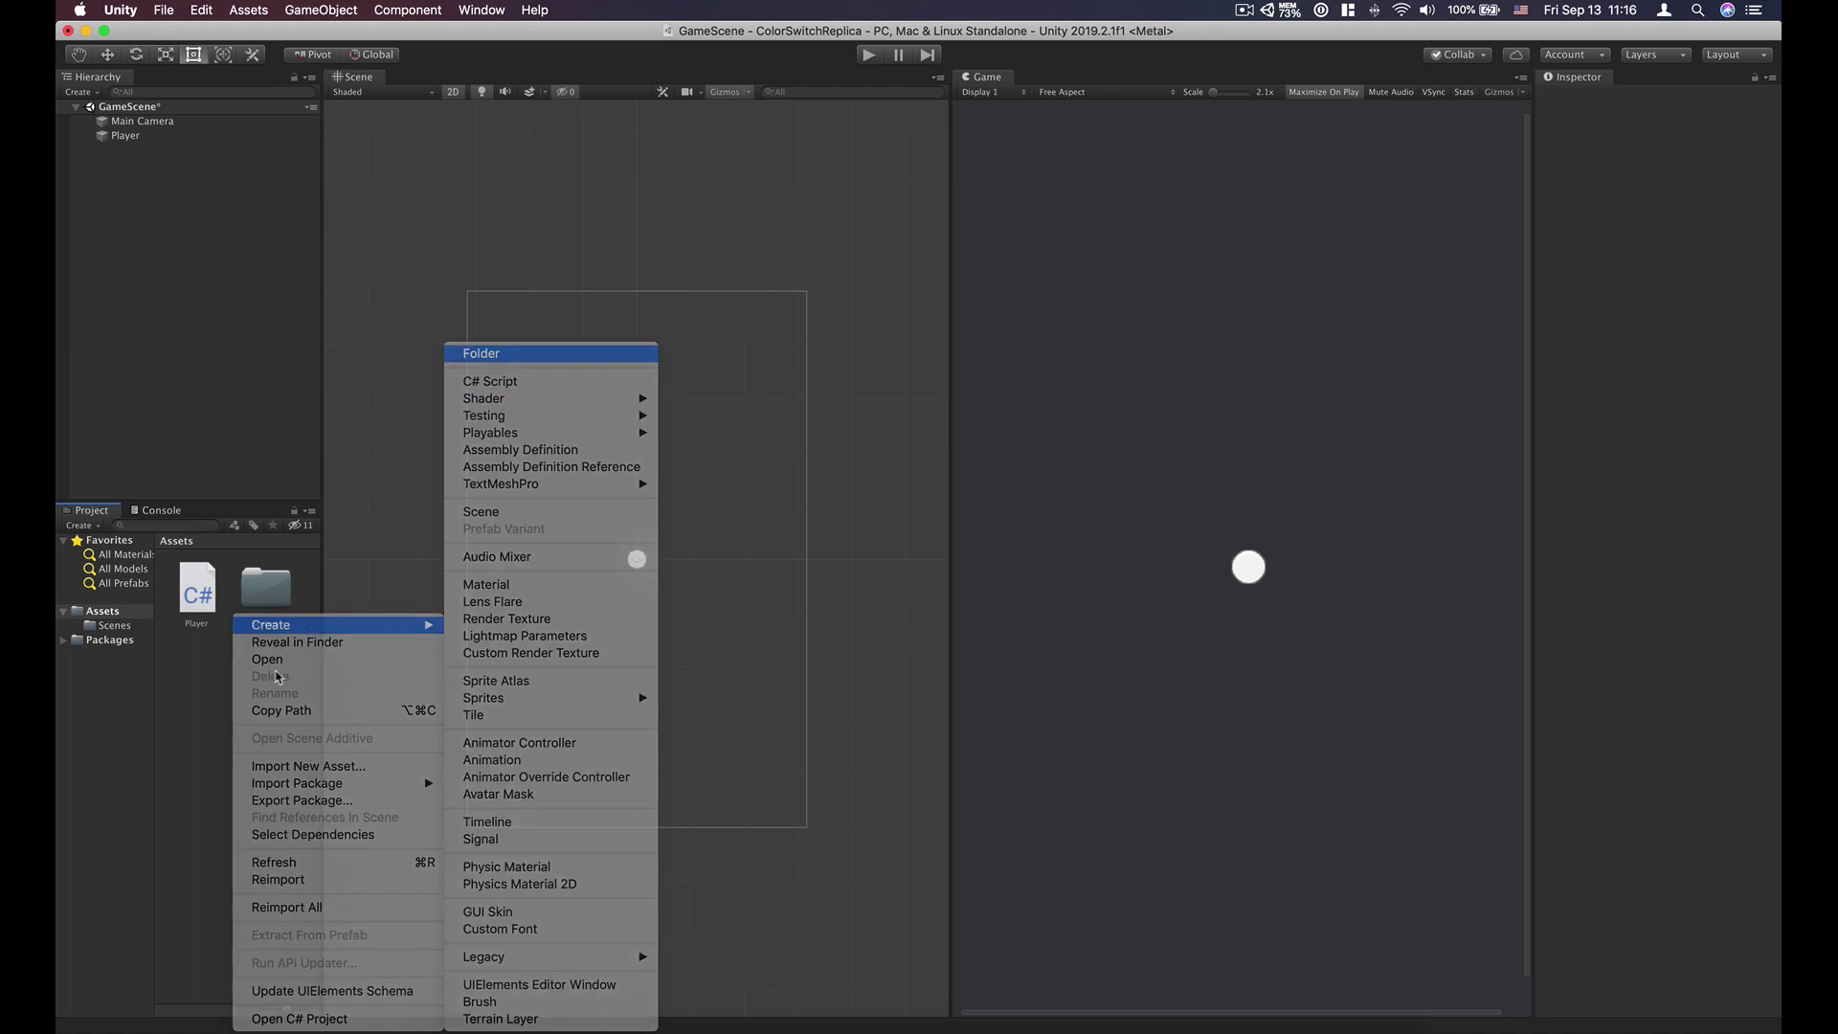
left_click(521, 363)
type("Scr")
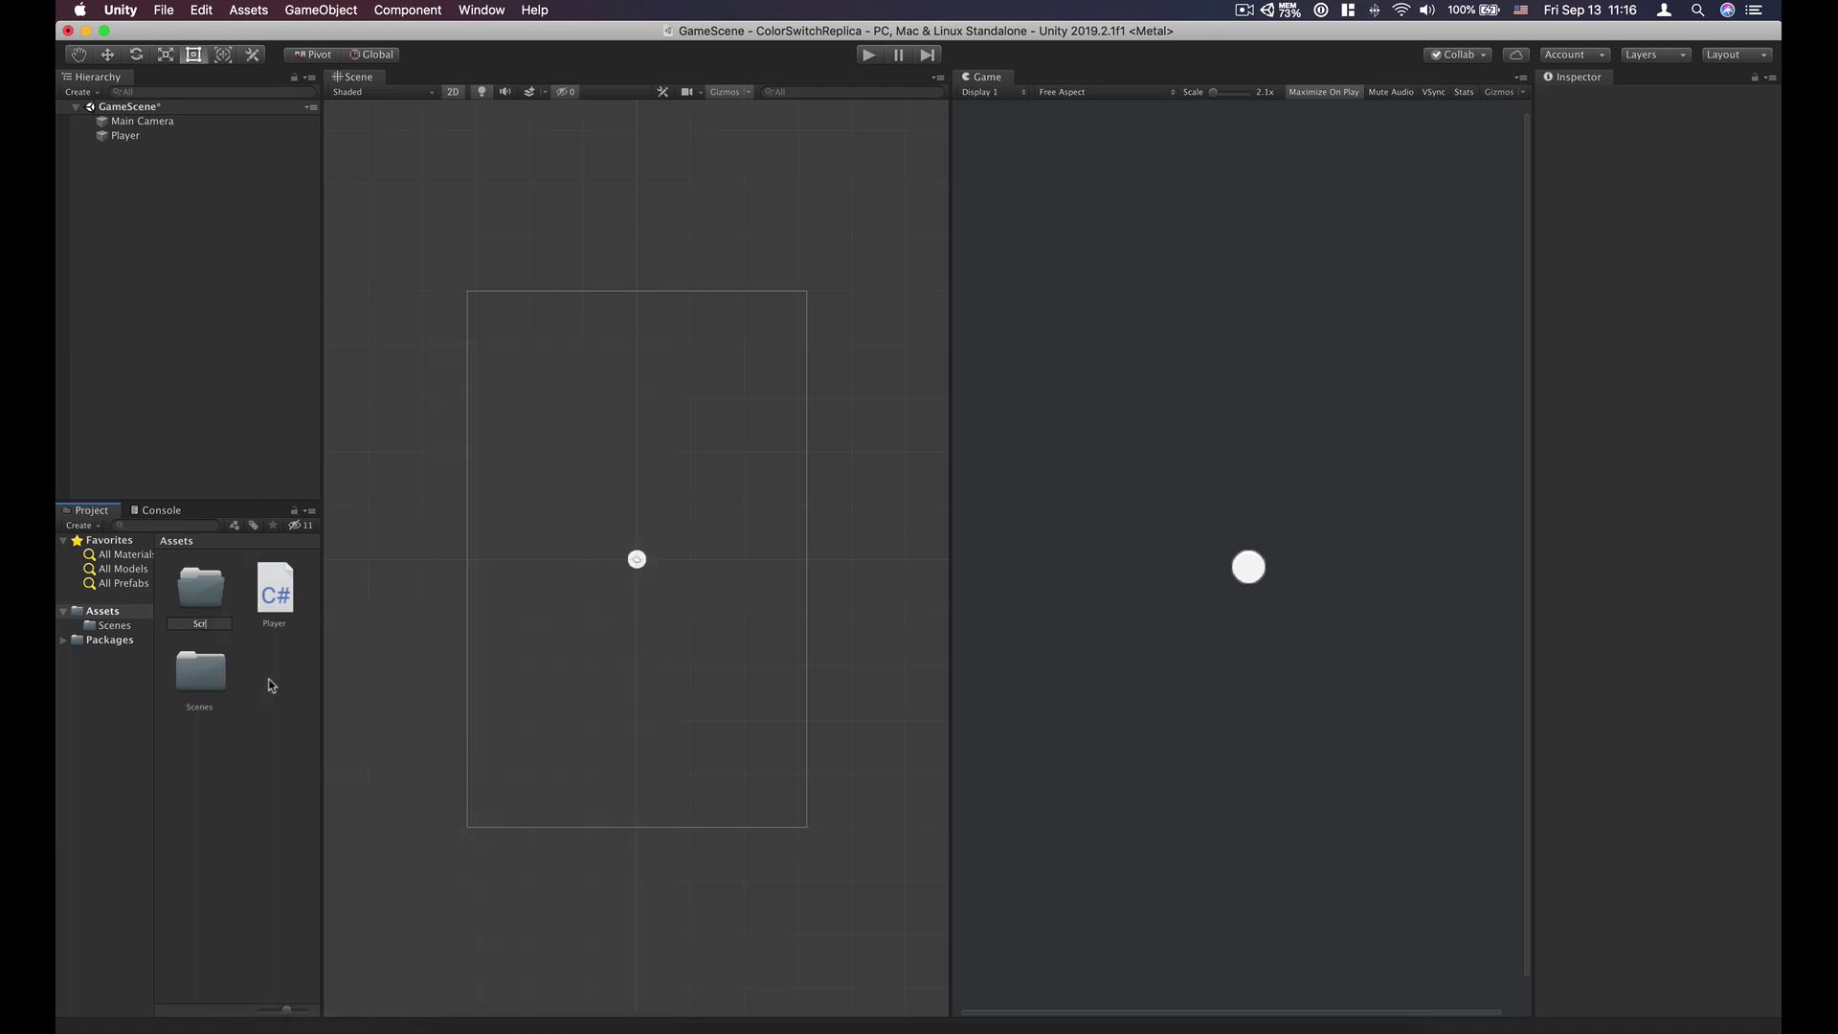
type("ipts")
key("Return")
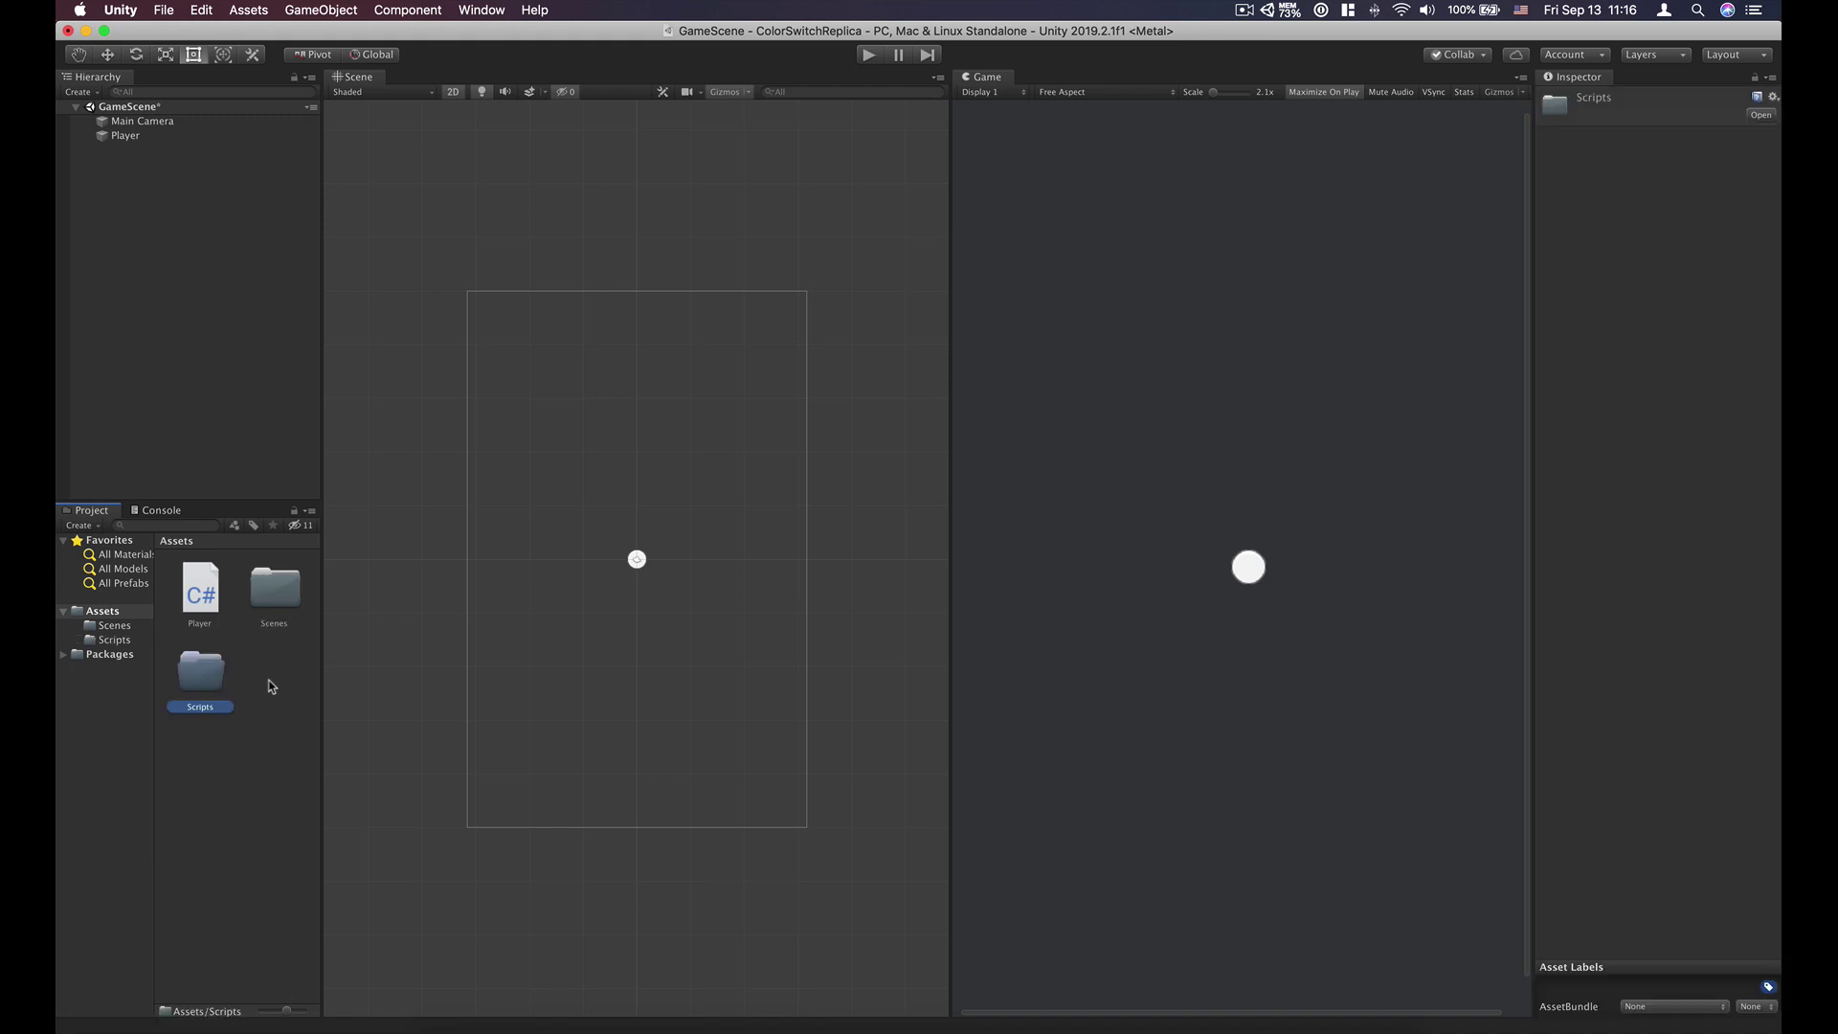
Step: Move the Player script into the Scripts folder and reselect the Player object
left_click(211, 596)
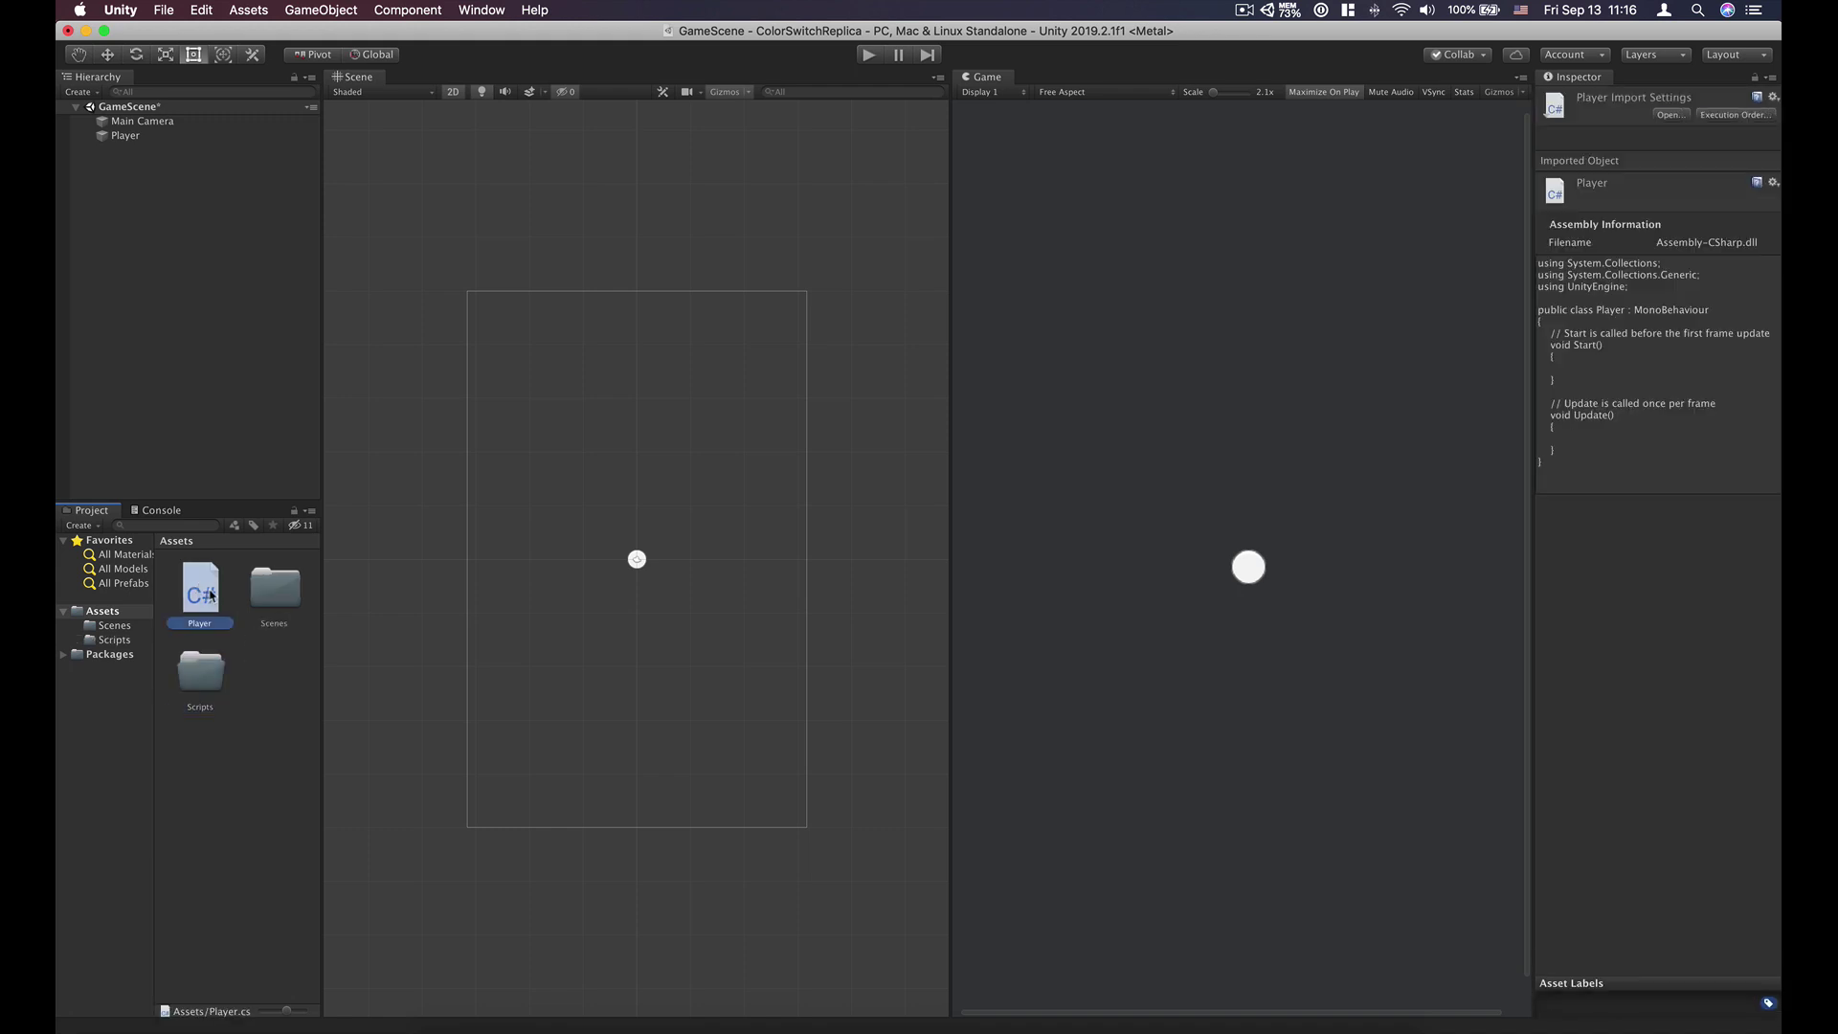
left_click_drag(211, 597, 200, 673)
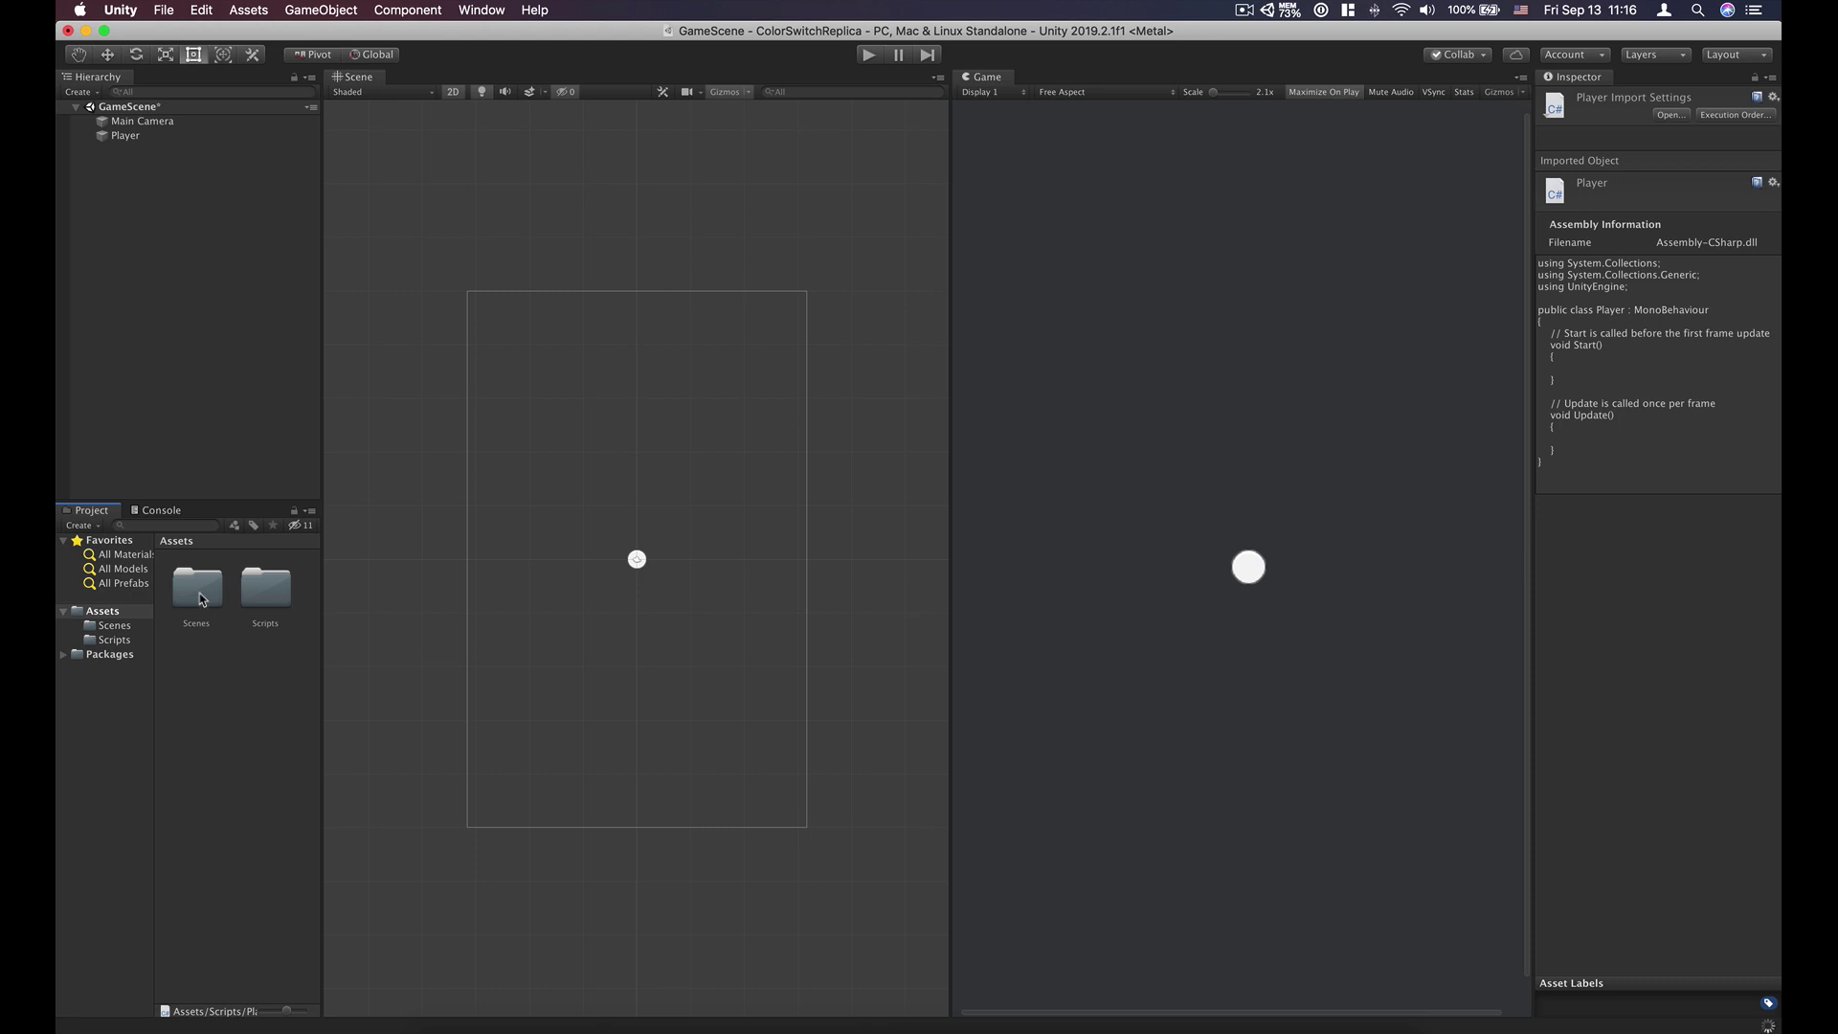
left_click(202, 599)
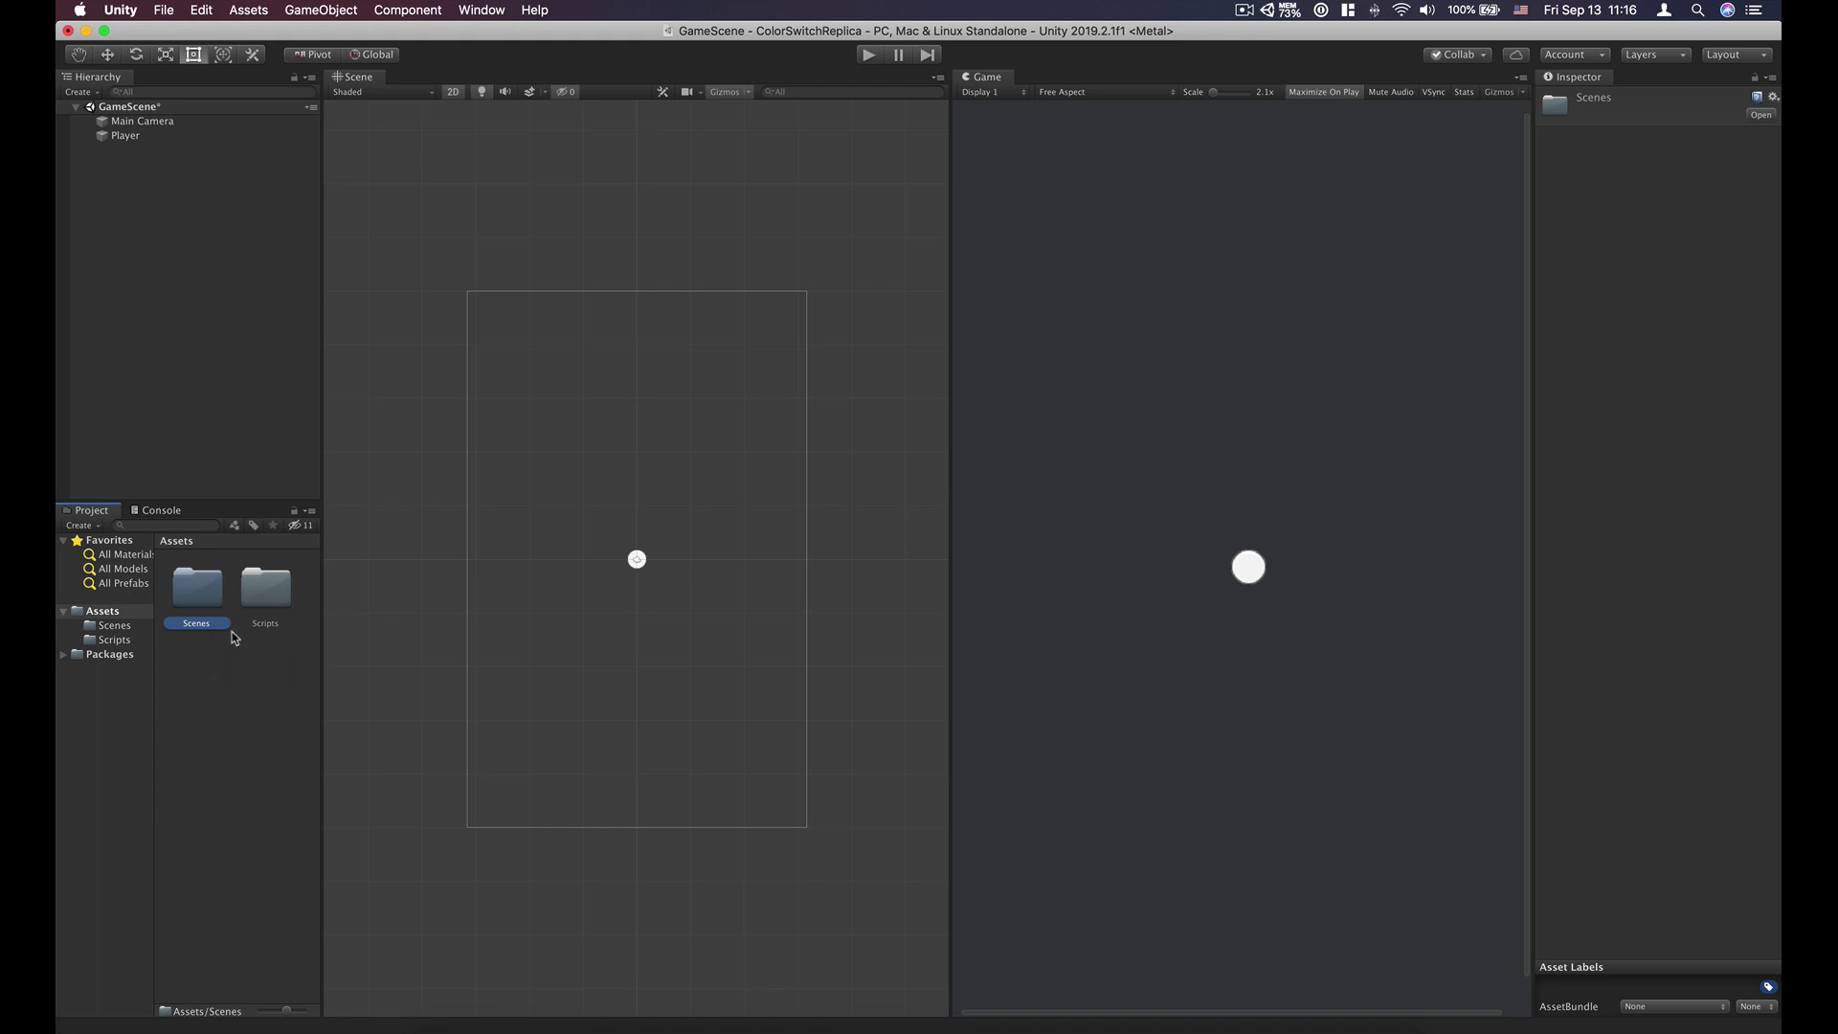
left_click(267, 599)
left_click(201, 594)
left_click(268, 594)
left_click(188, 593)
left_click(152, 137)
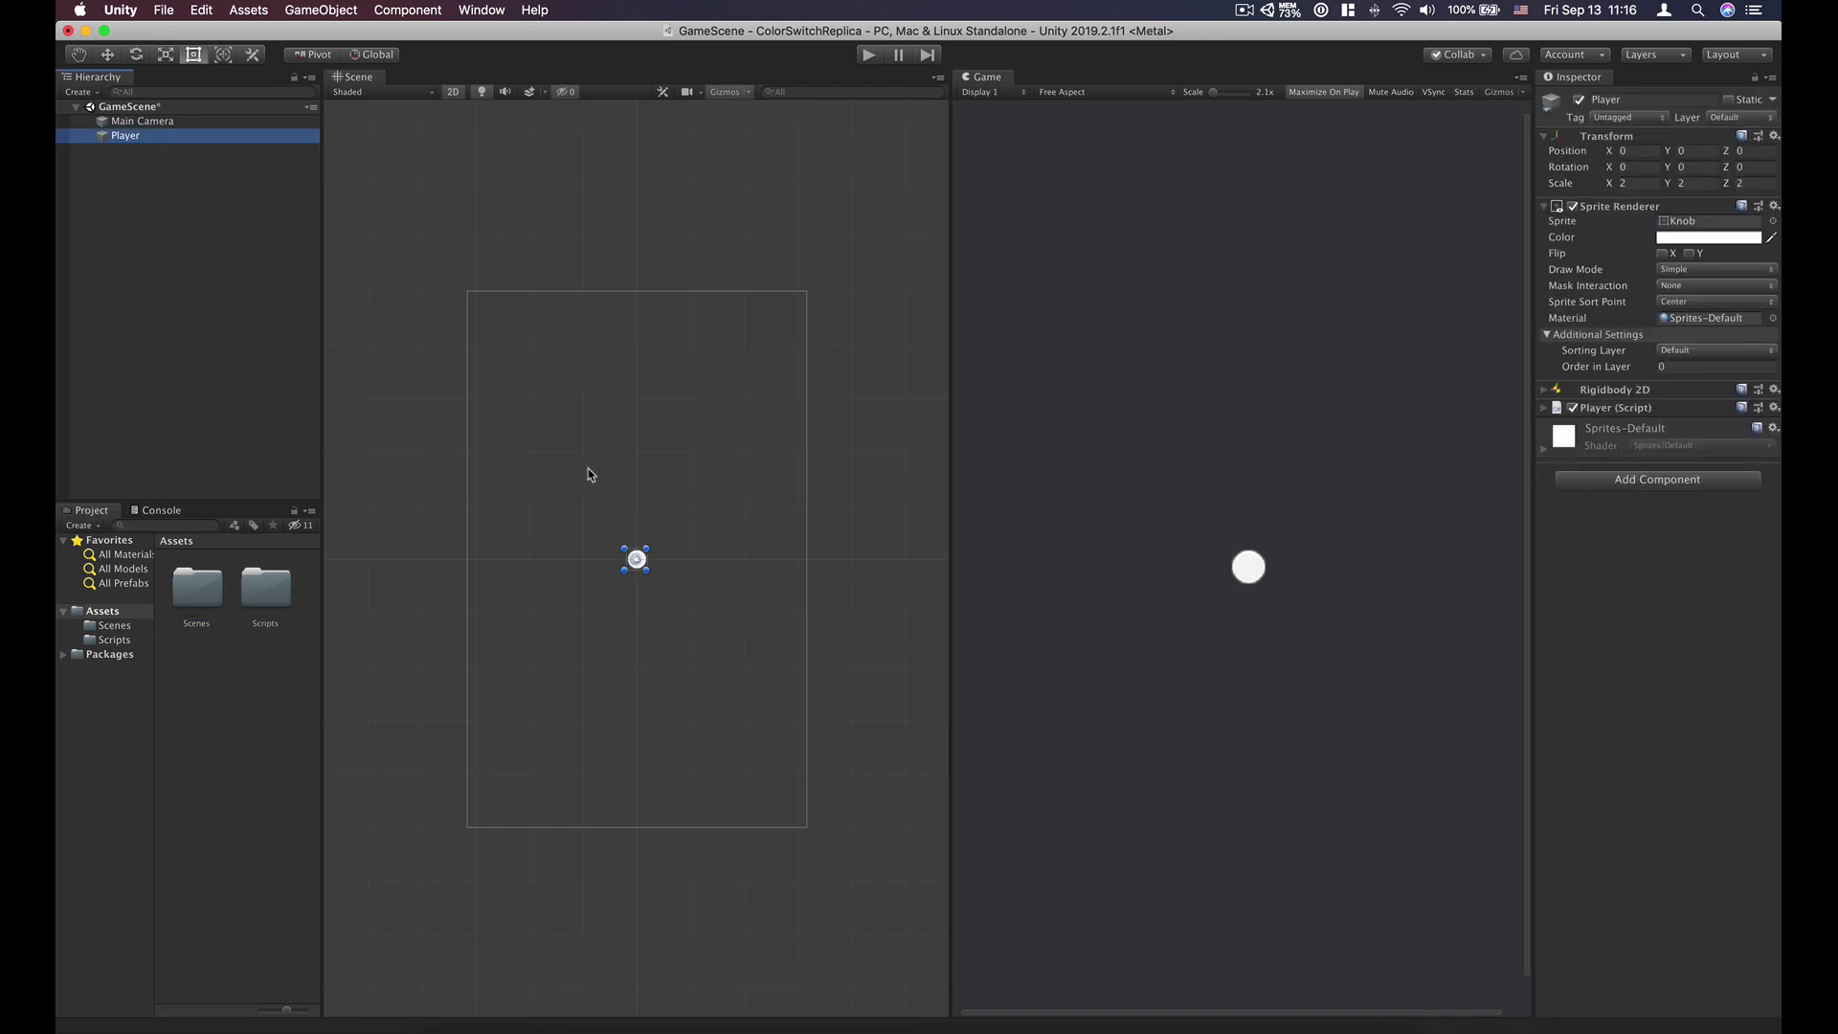
left_click(256, 697)
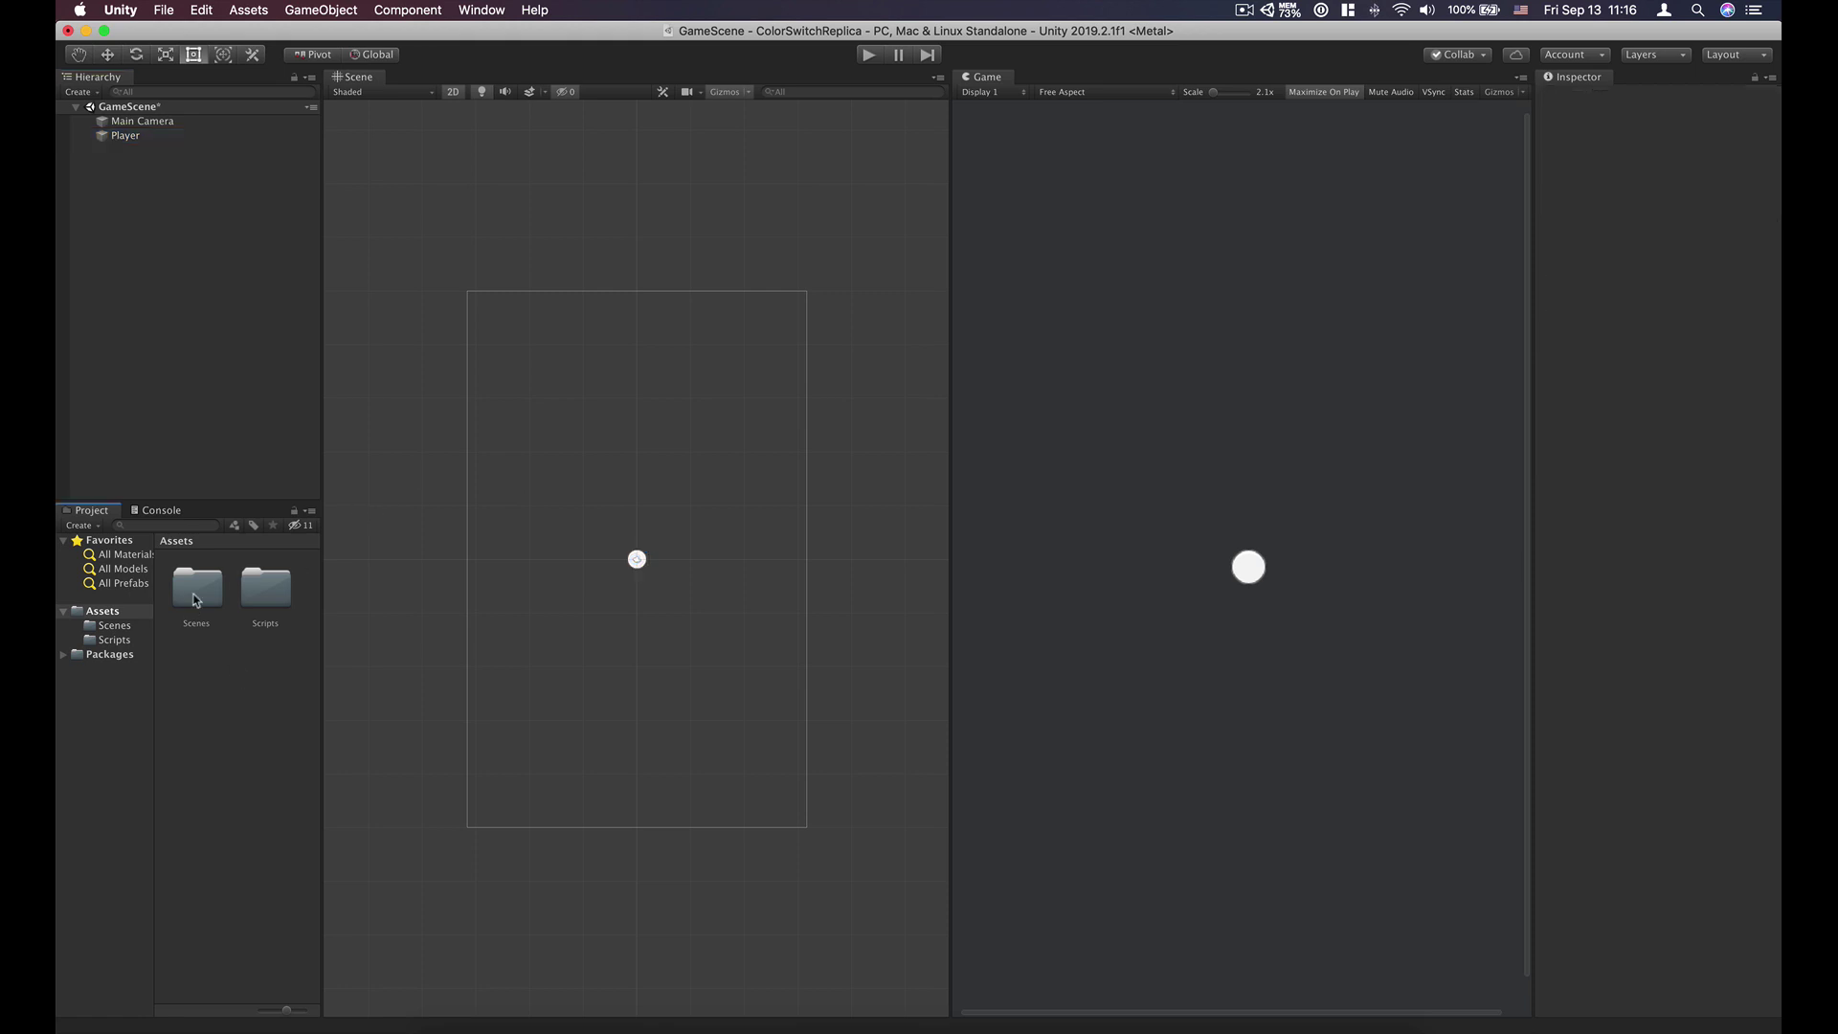
Step: Open Player.cs in Visual Studio from the Player's script component in the Inspector
left_click(139, 140)
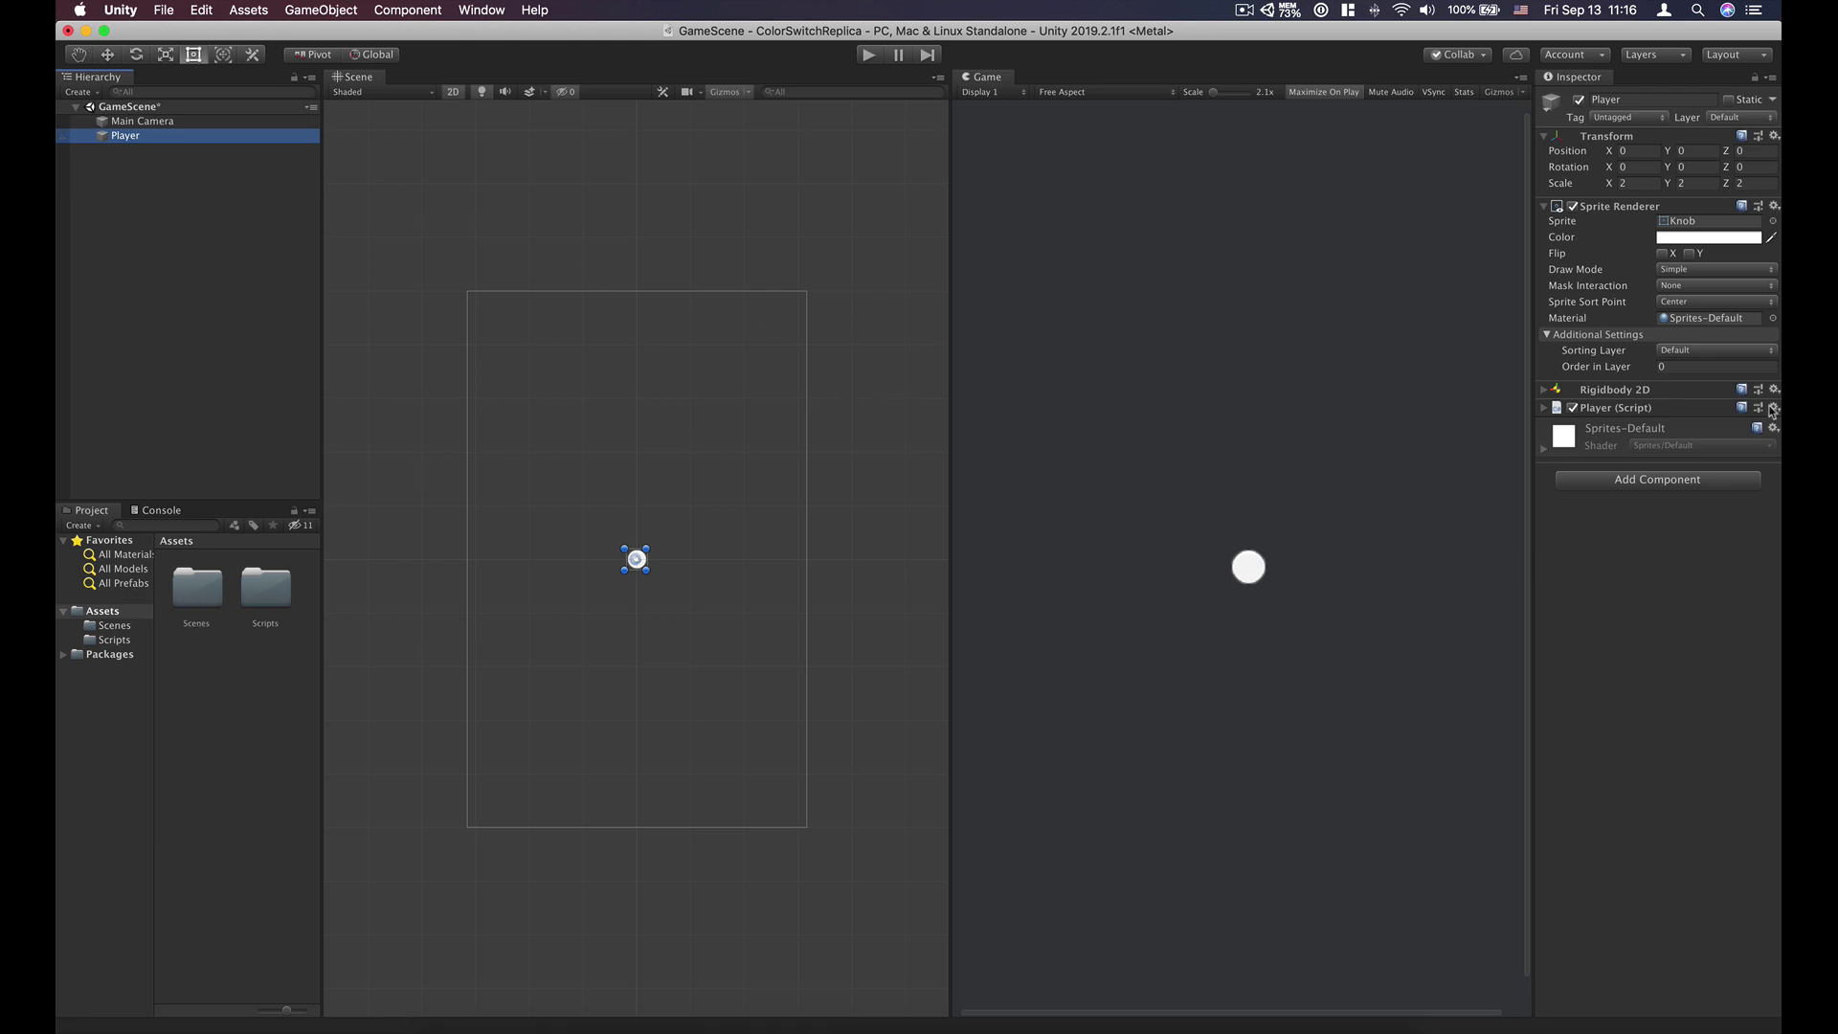
left_click(1658, 407)
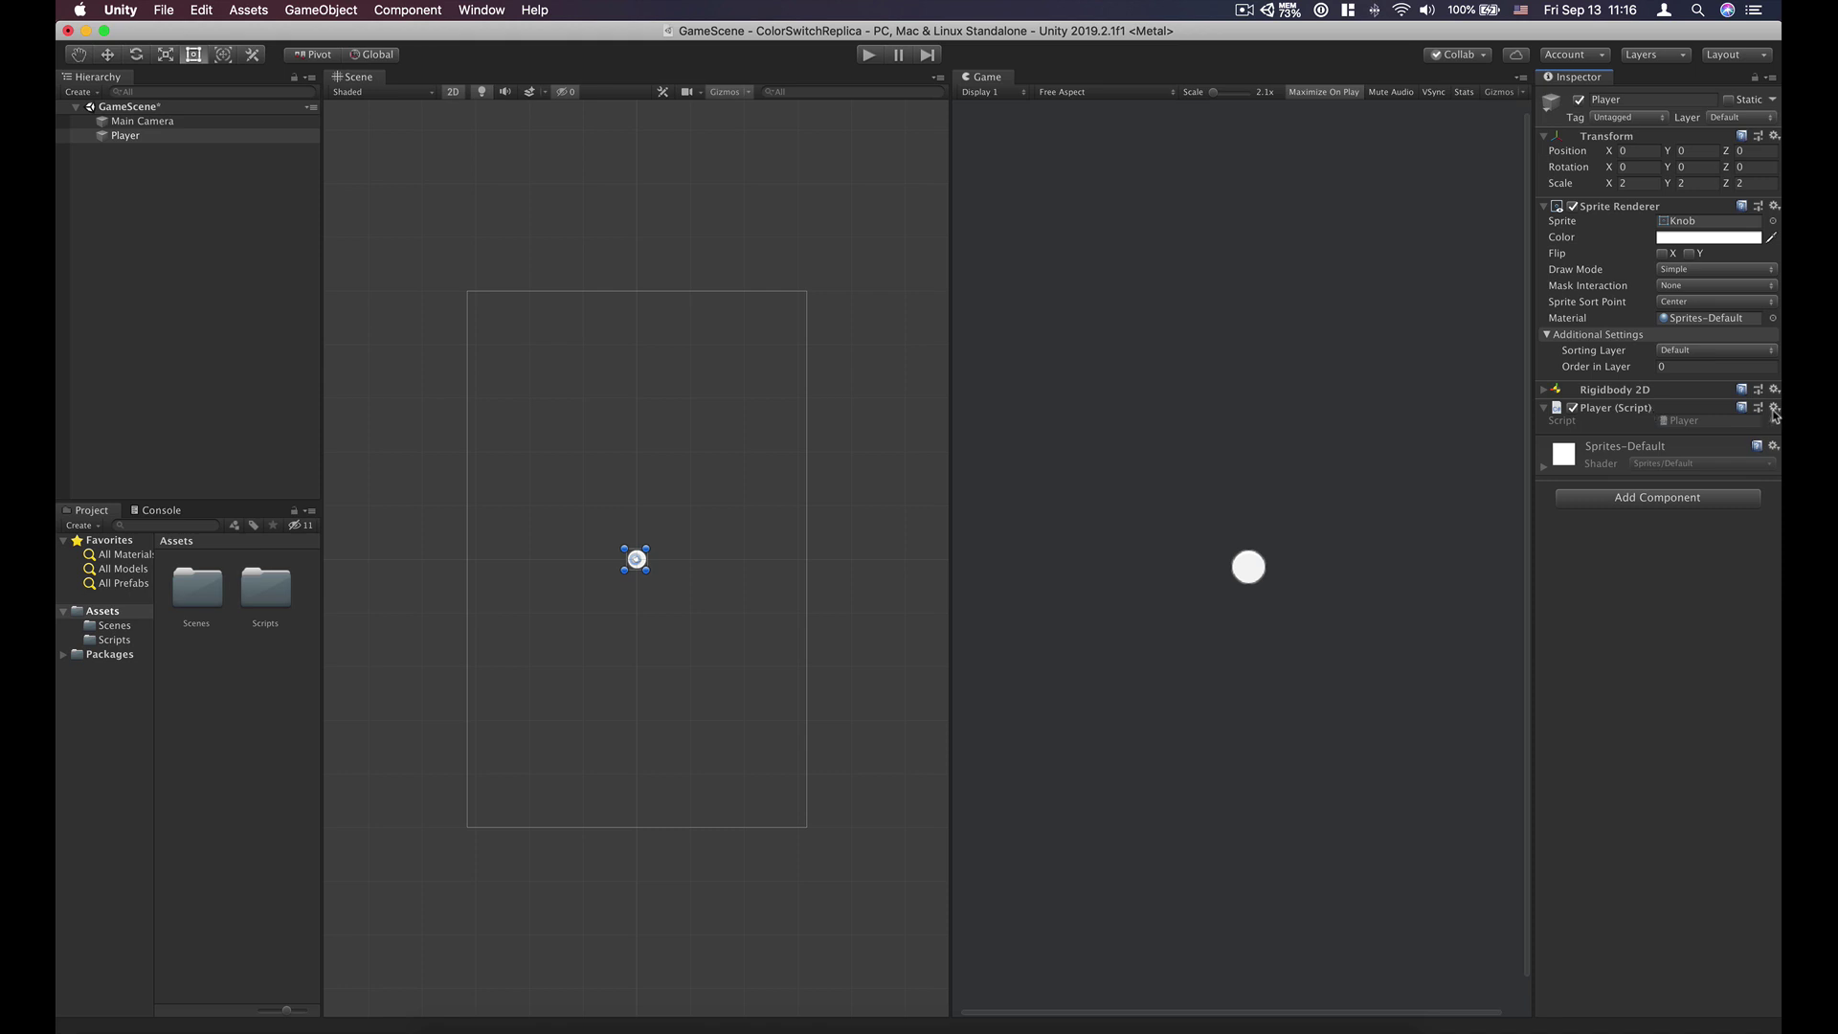
double_click(1692, 422)
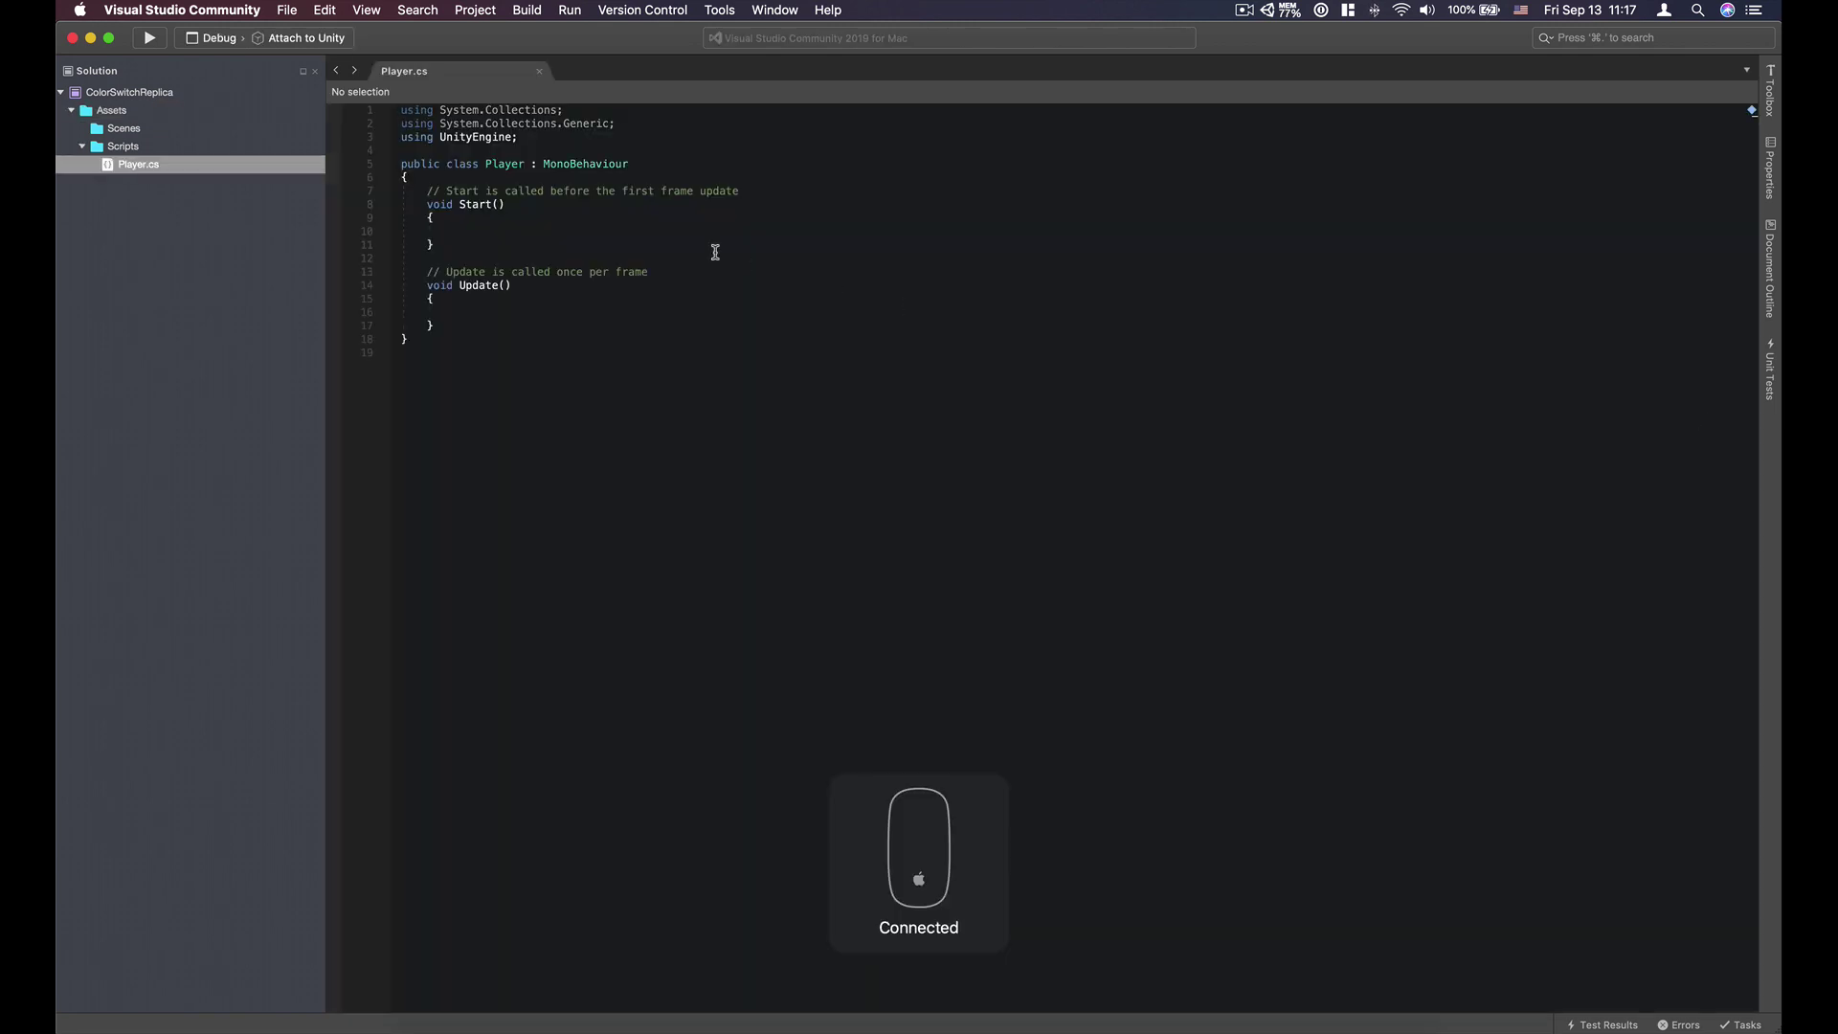
Step: Delete both template comments, the empty Start() method and the leftover blank line
left_click_drag(755, 193, 426, 192)
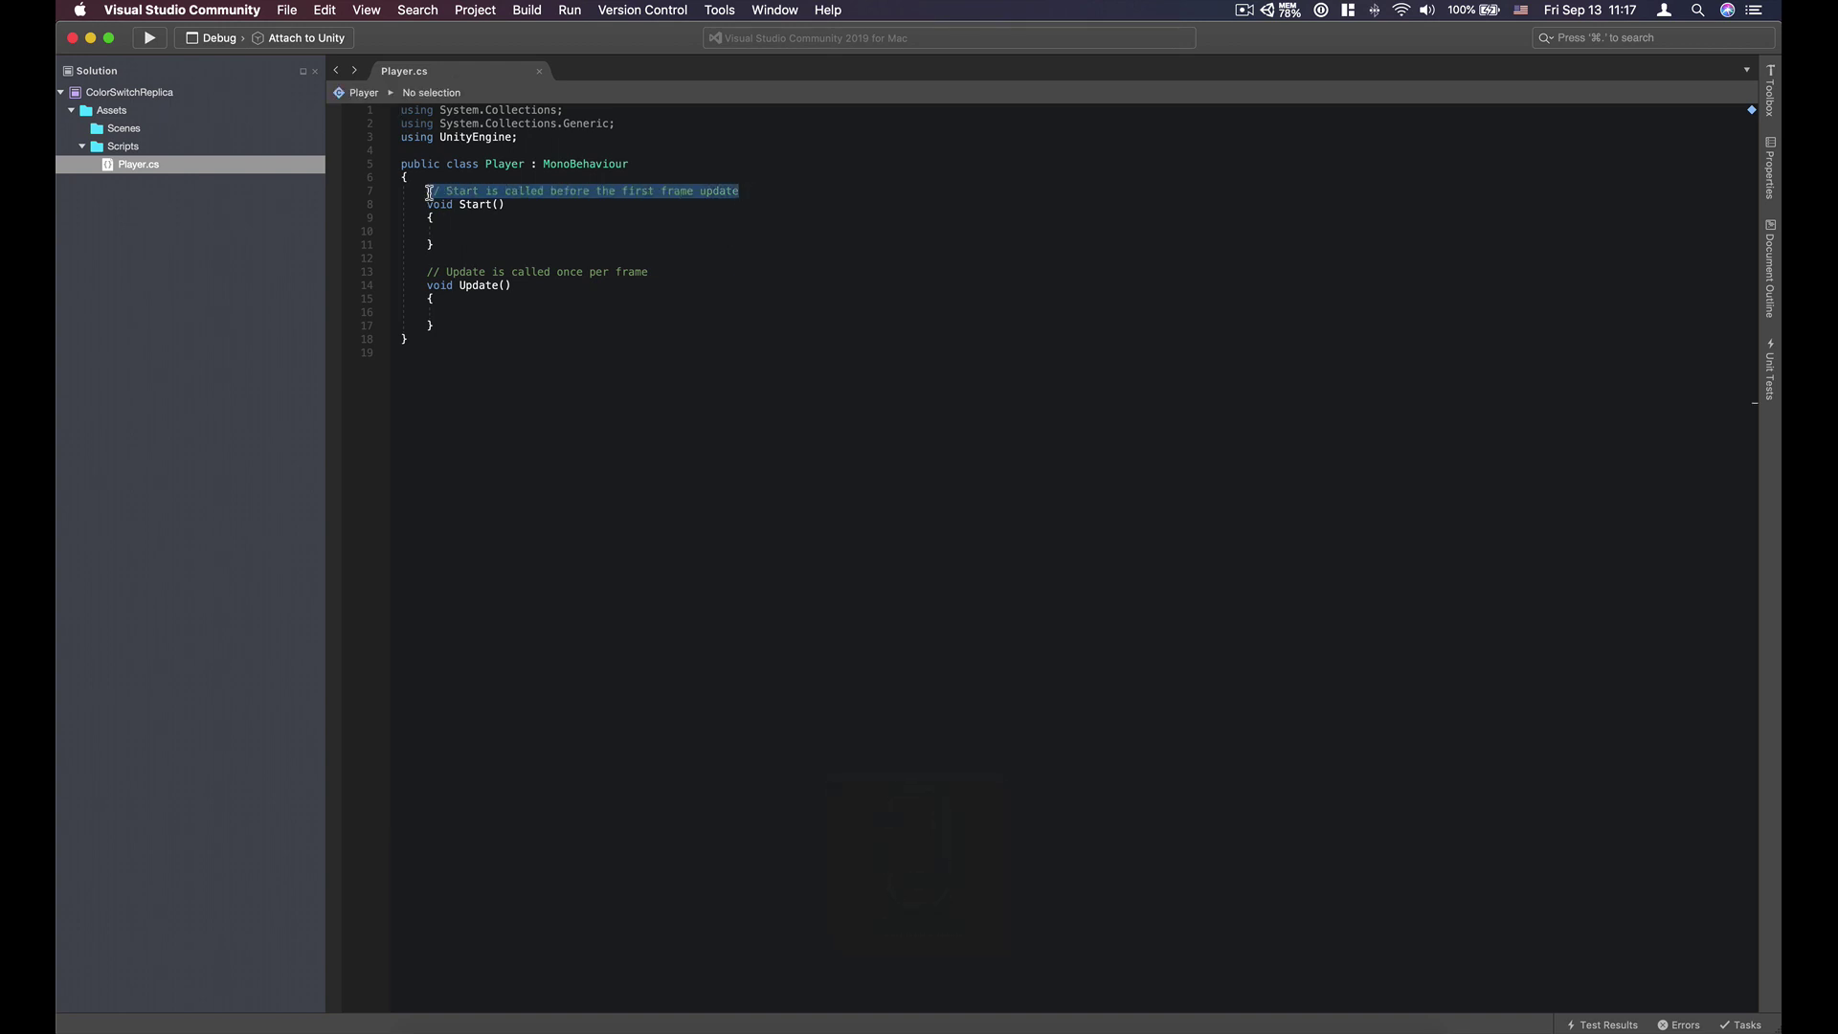
key("BackSpace")
left_click_drag(660, 272, 427, 269)
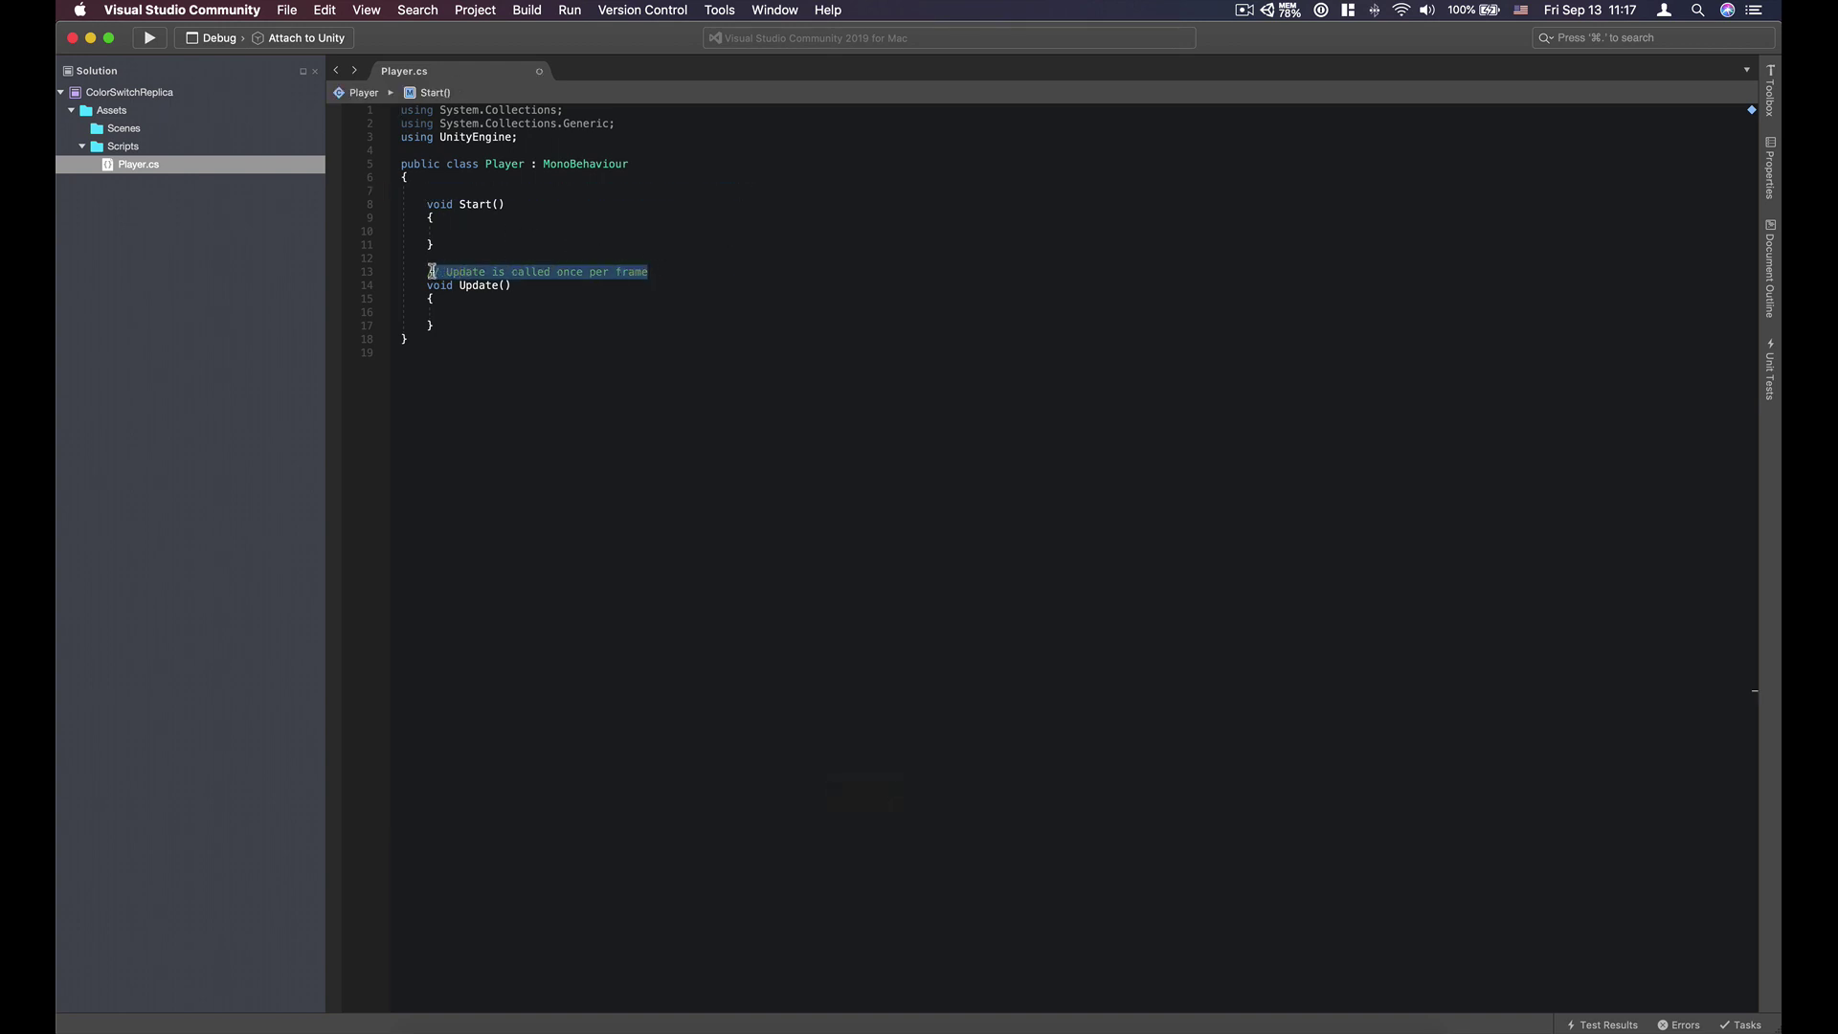
key("BackSpace")
left_click(542, 244)
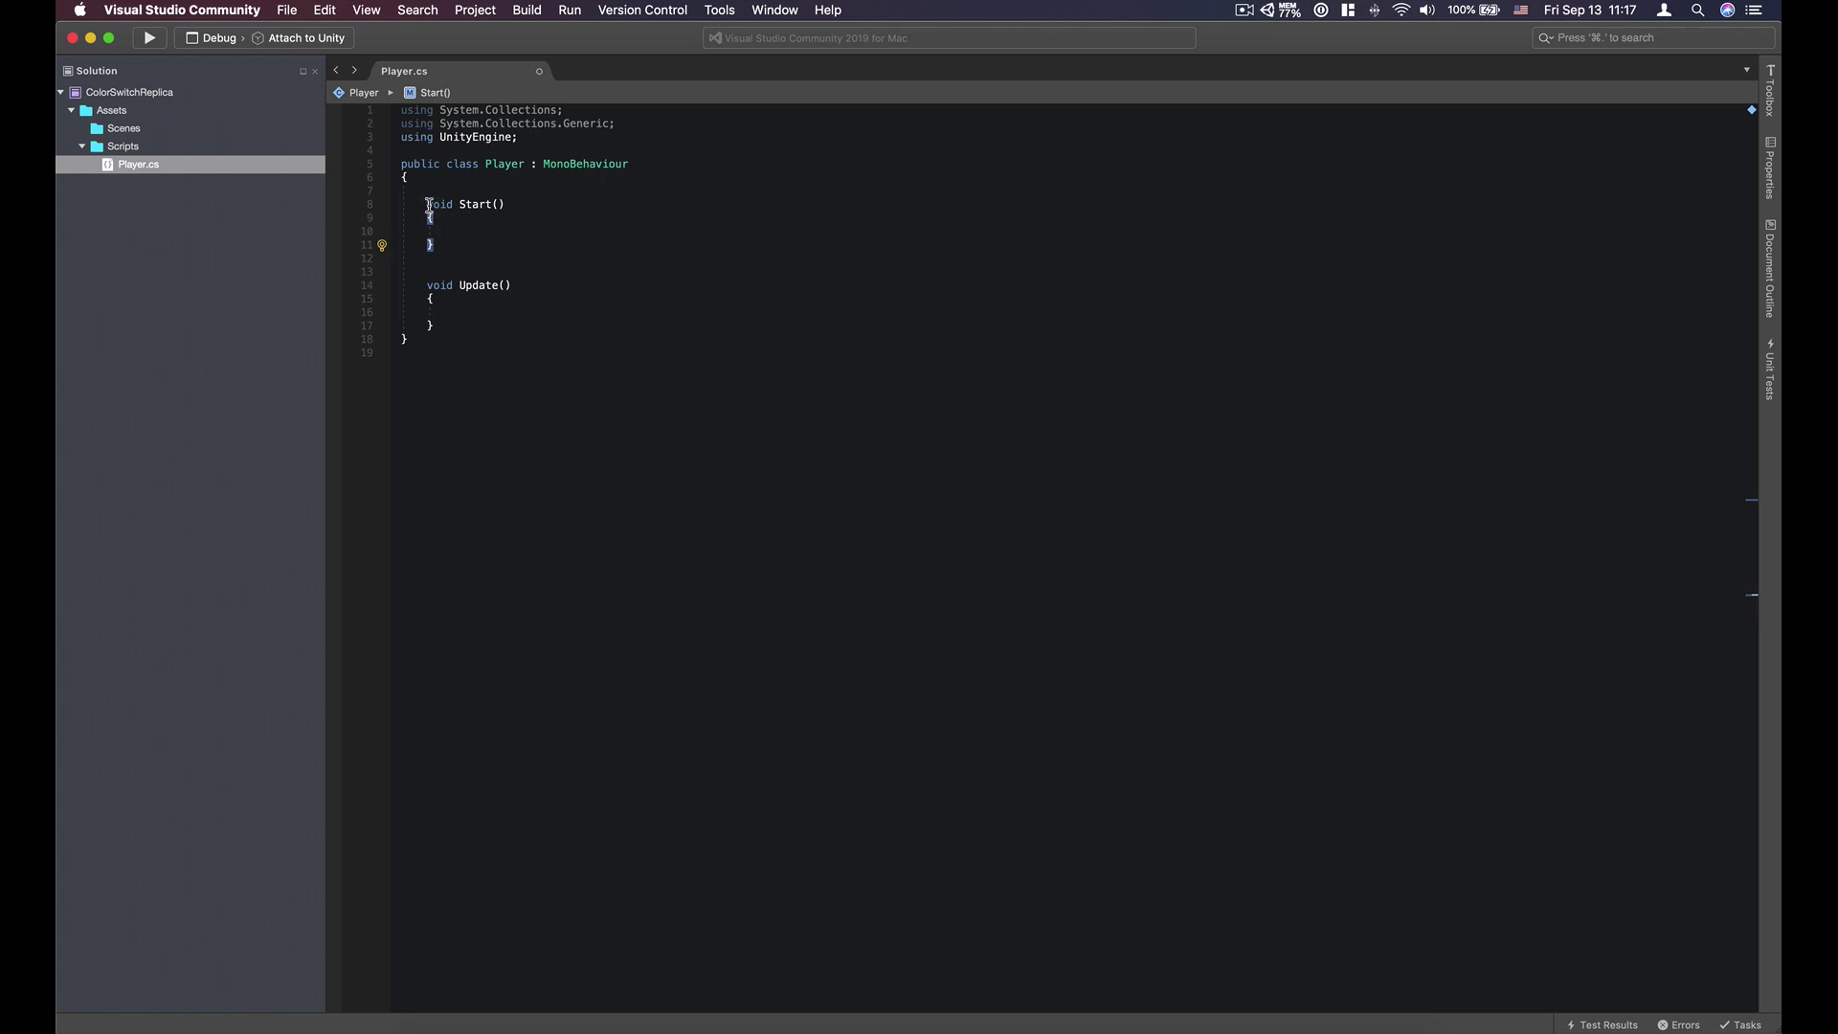
left_click_drag(428, 206, 474, 242)
key("BackSpace")
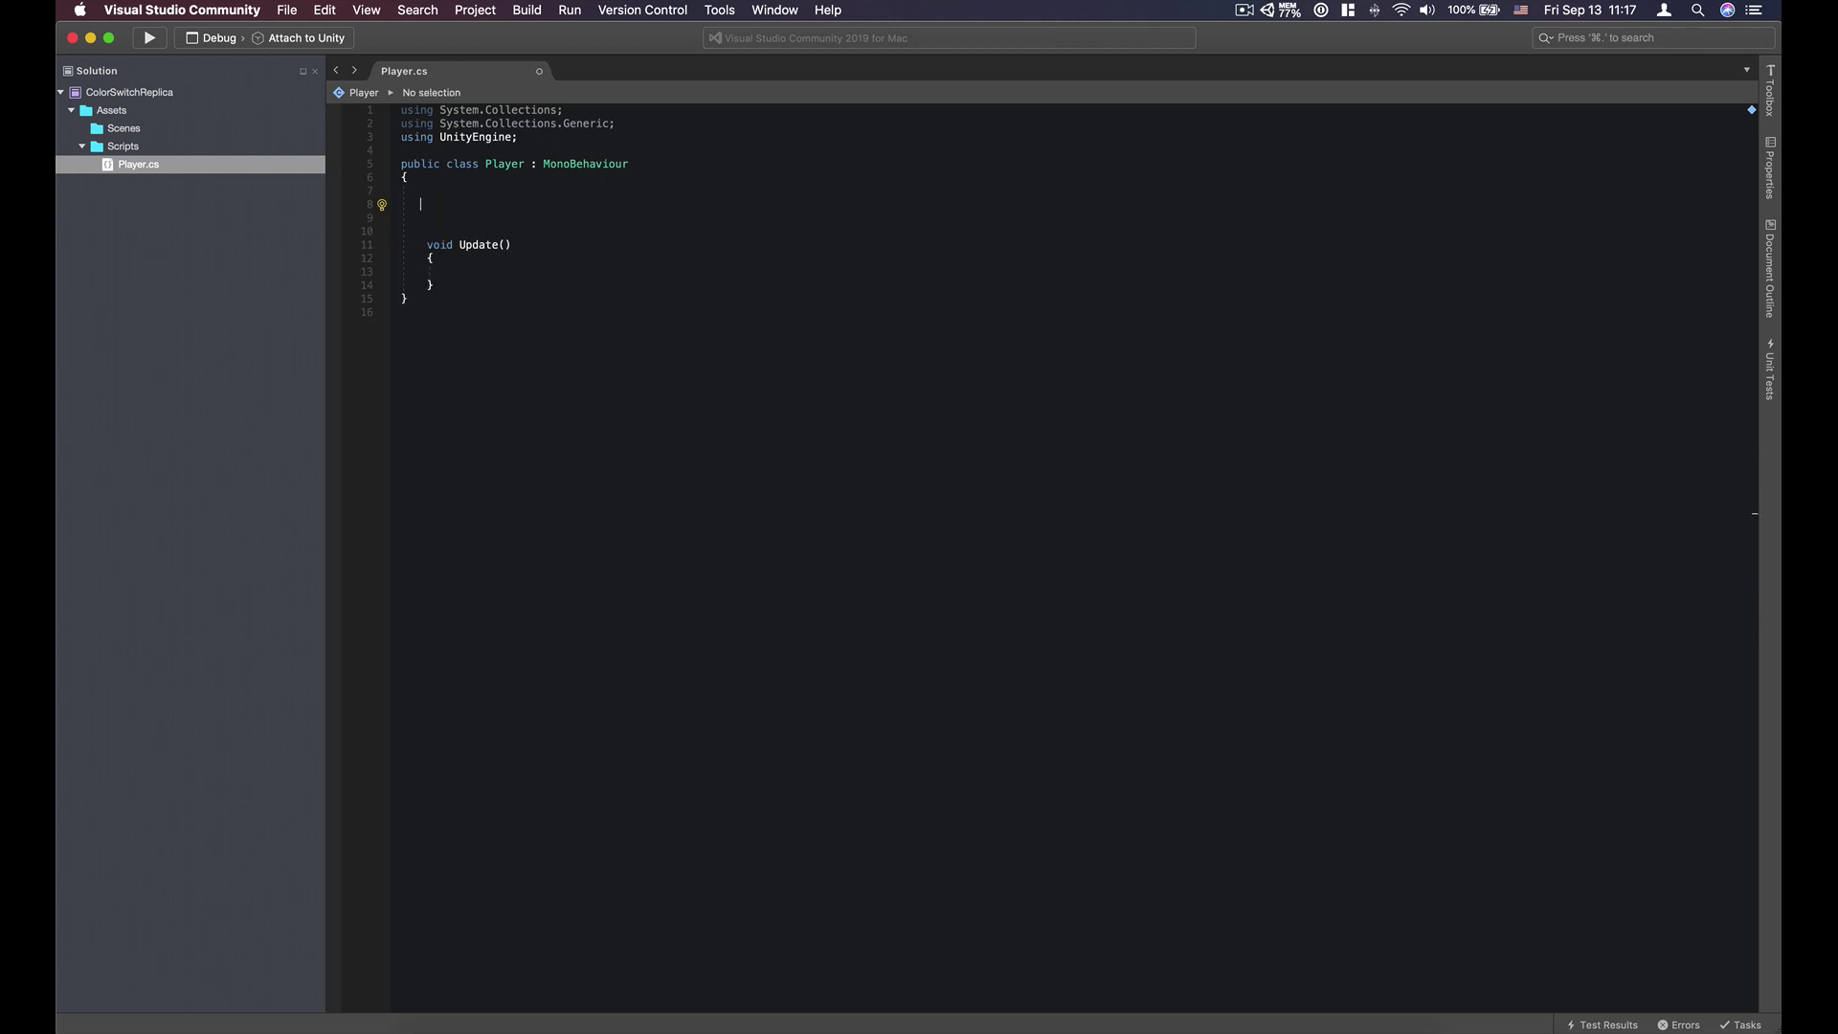
key("BackSpace")
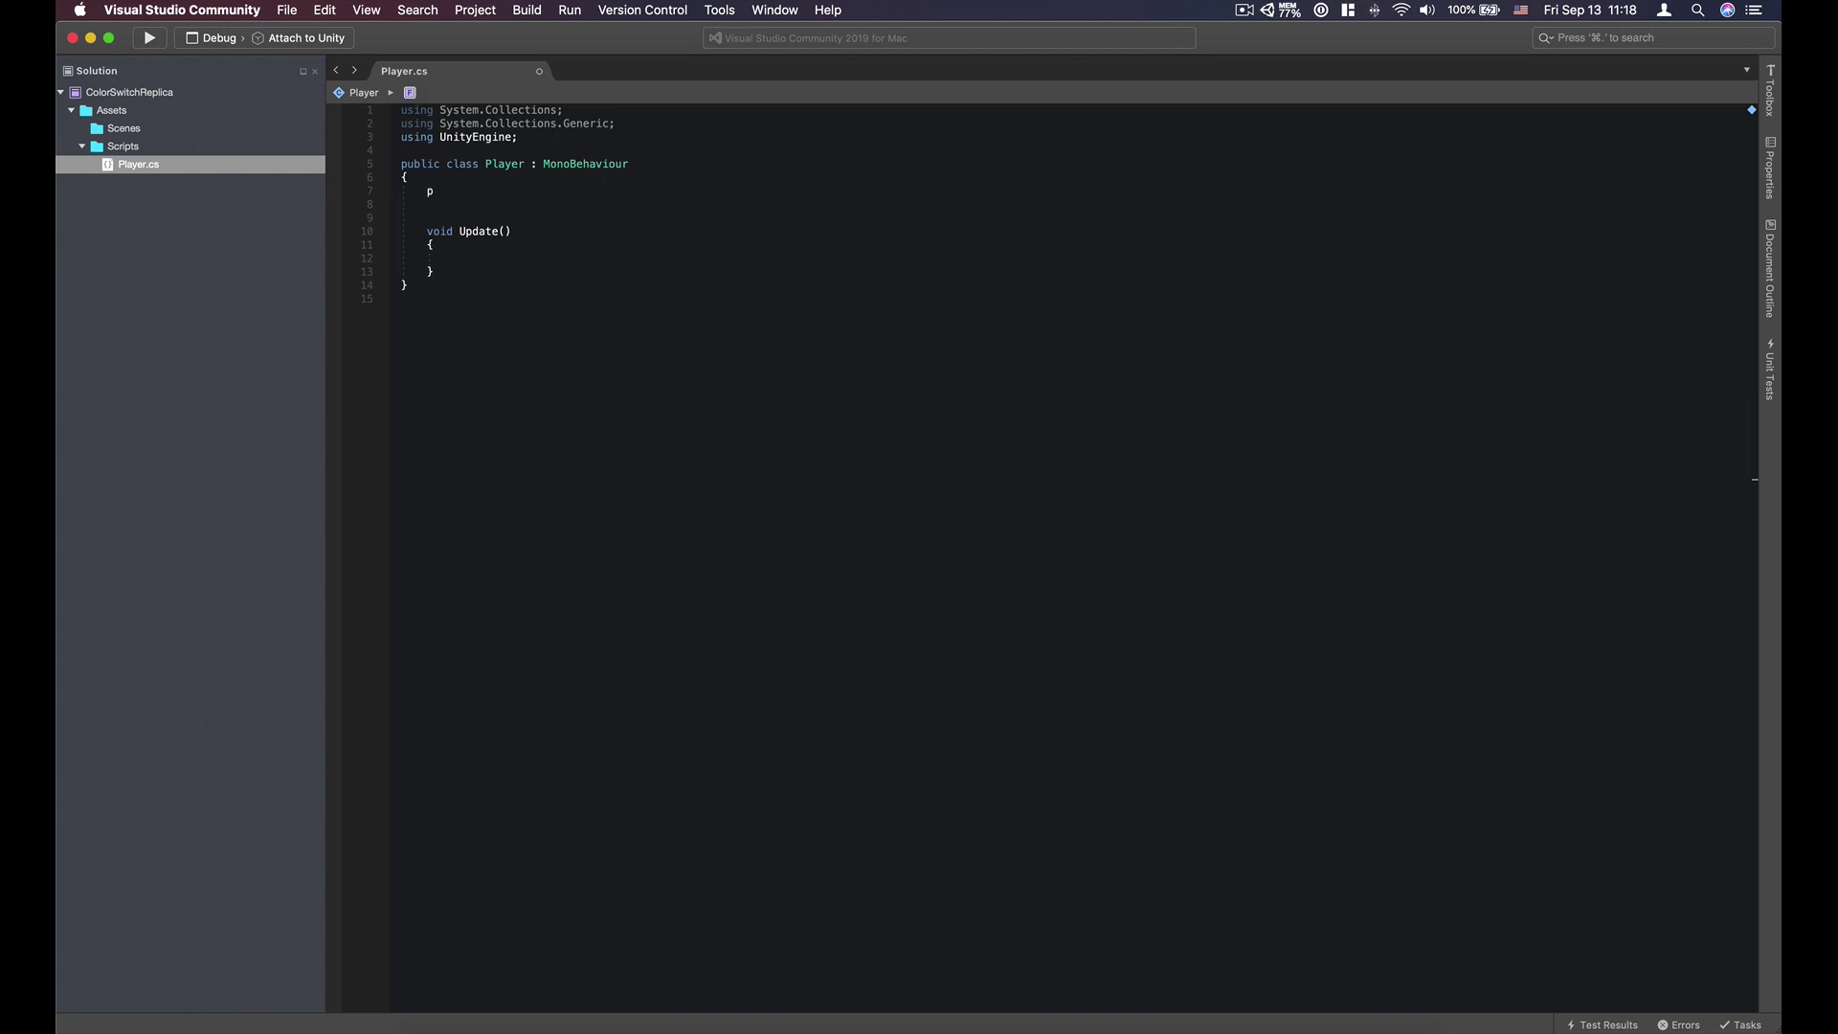
Step: Add fields 'public float sakrashkuchi = 10f;' and 'public Rigidbody2D rb;' to the Player class
type("public")
type(" float")
type("sakrash")
type("kuchi ")
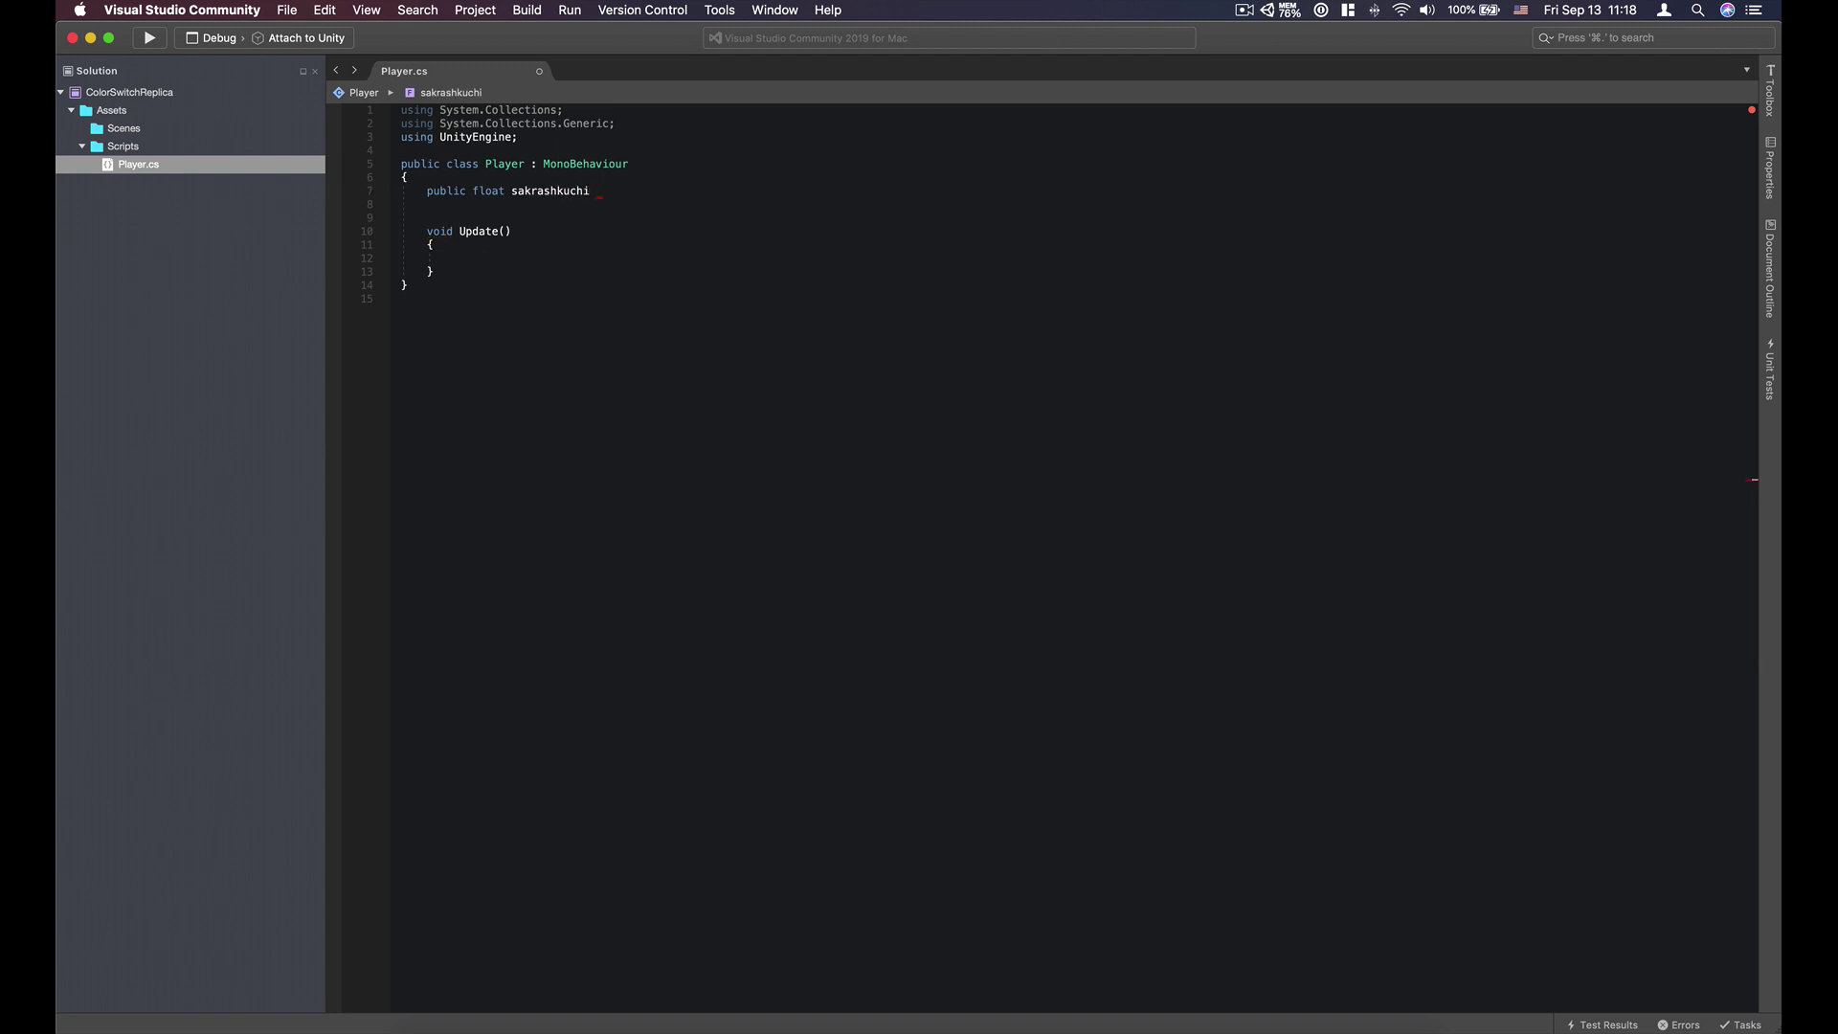
type("= 10")
type("f;")
key("Return")
type("pu")
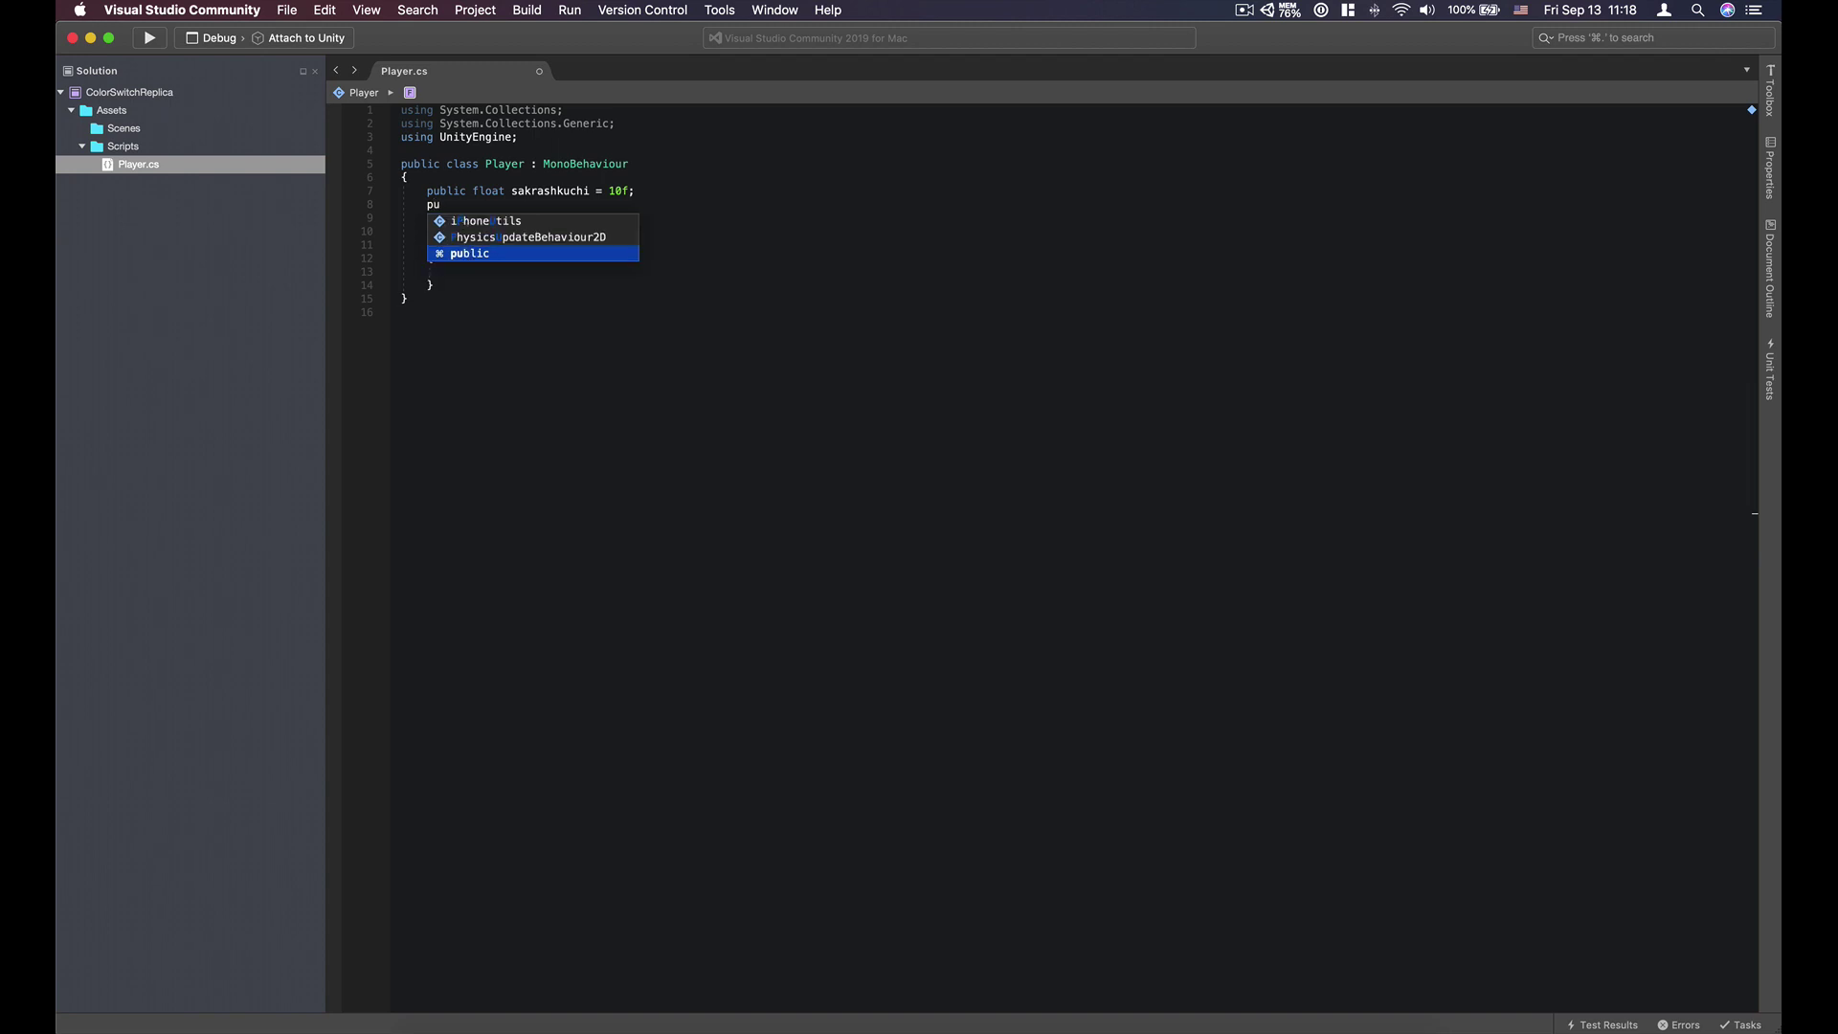
type("blic Ri")
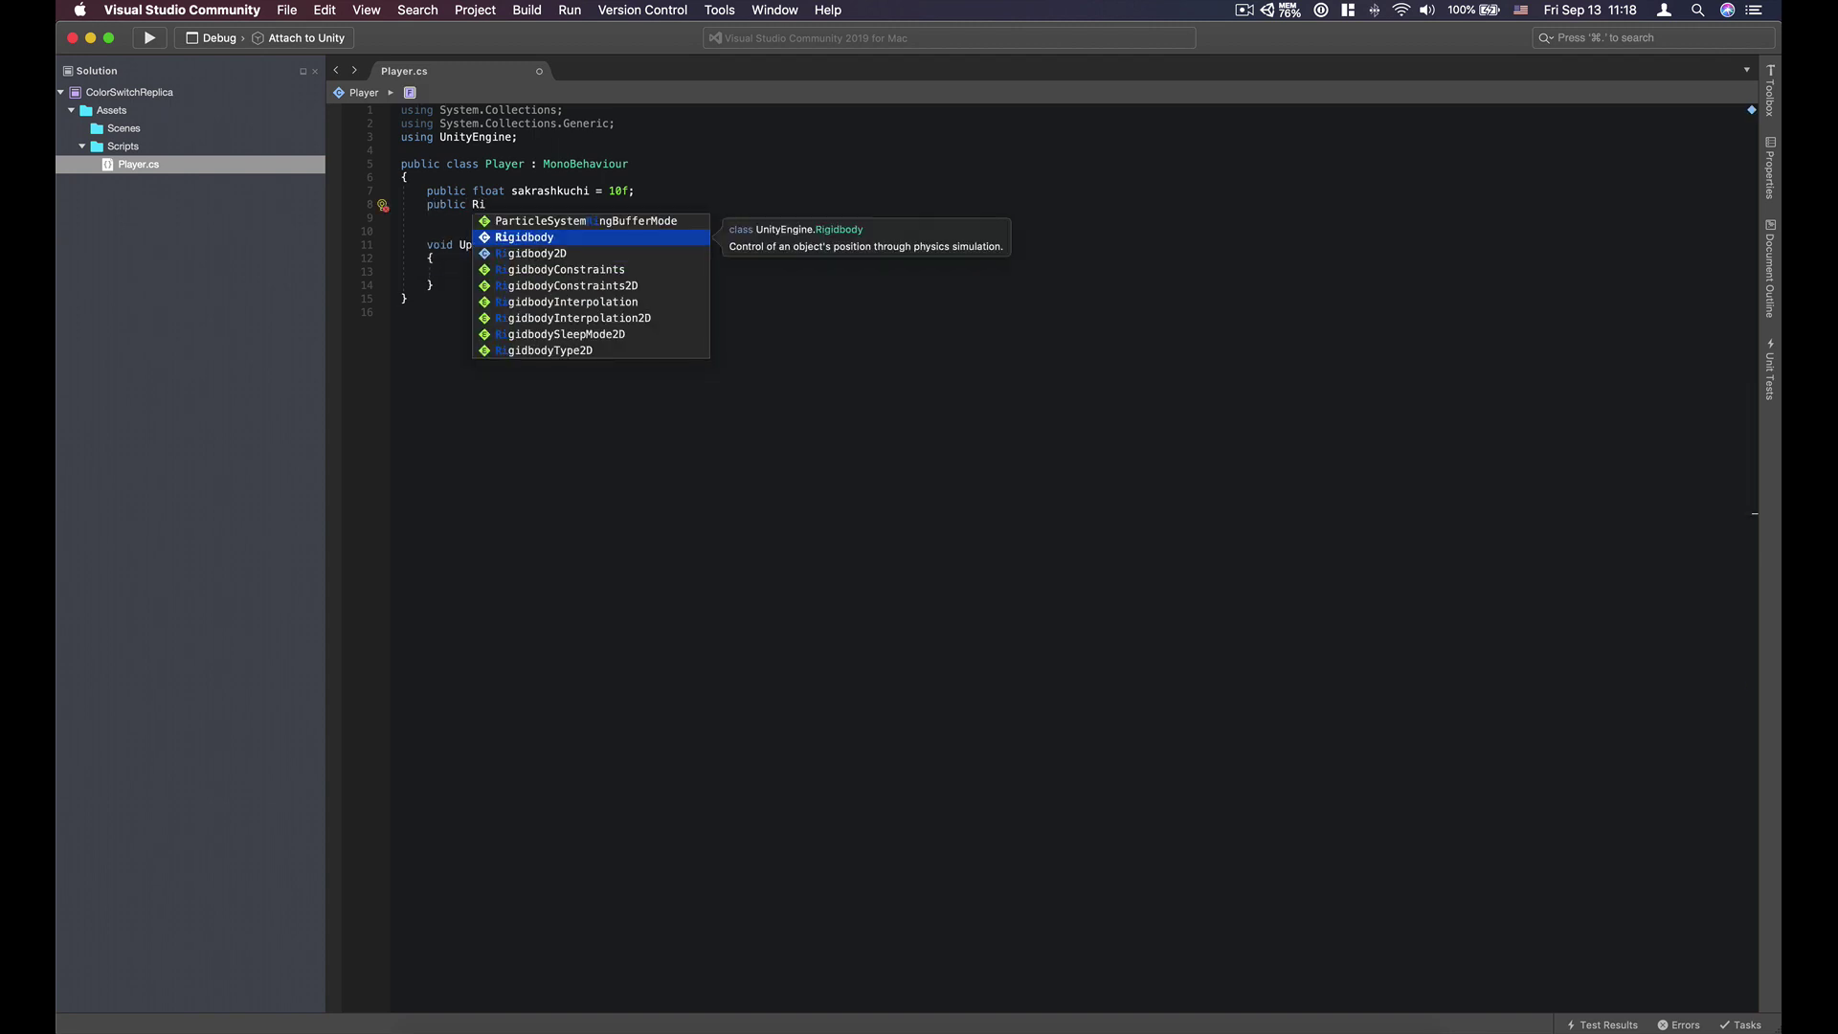
key("Down")
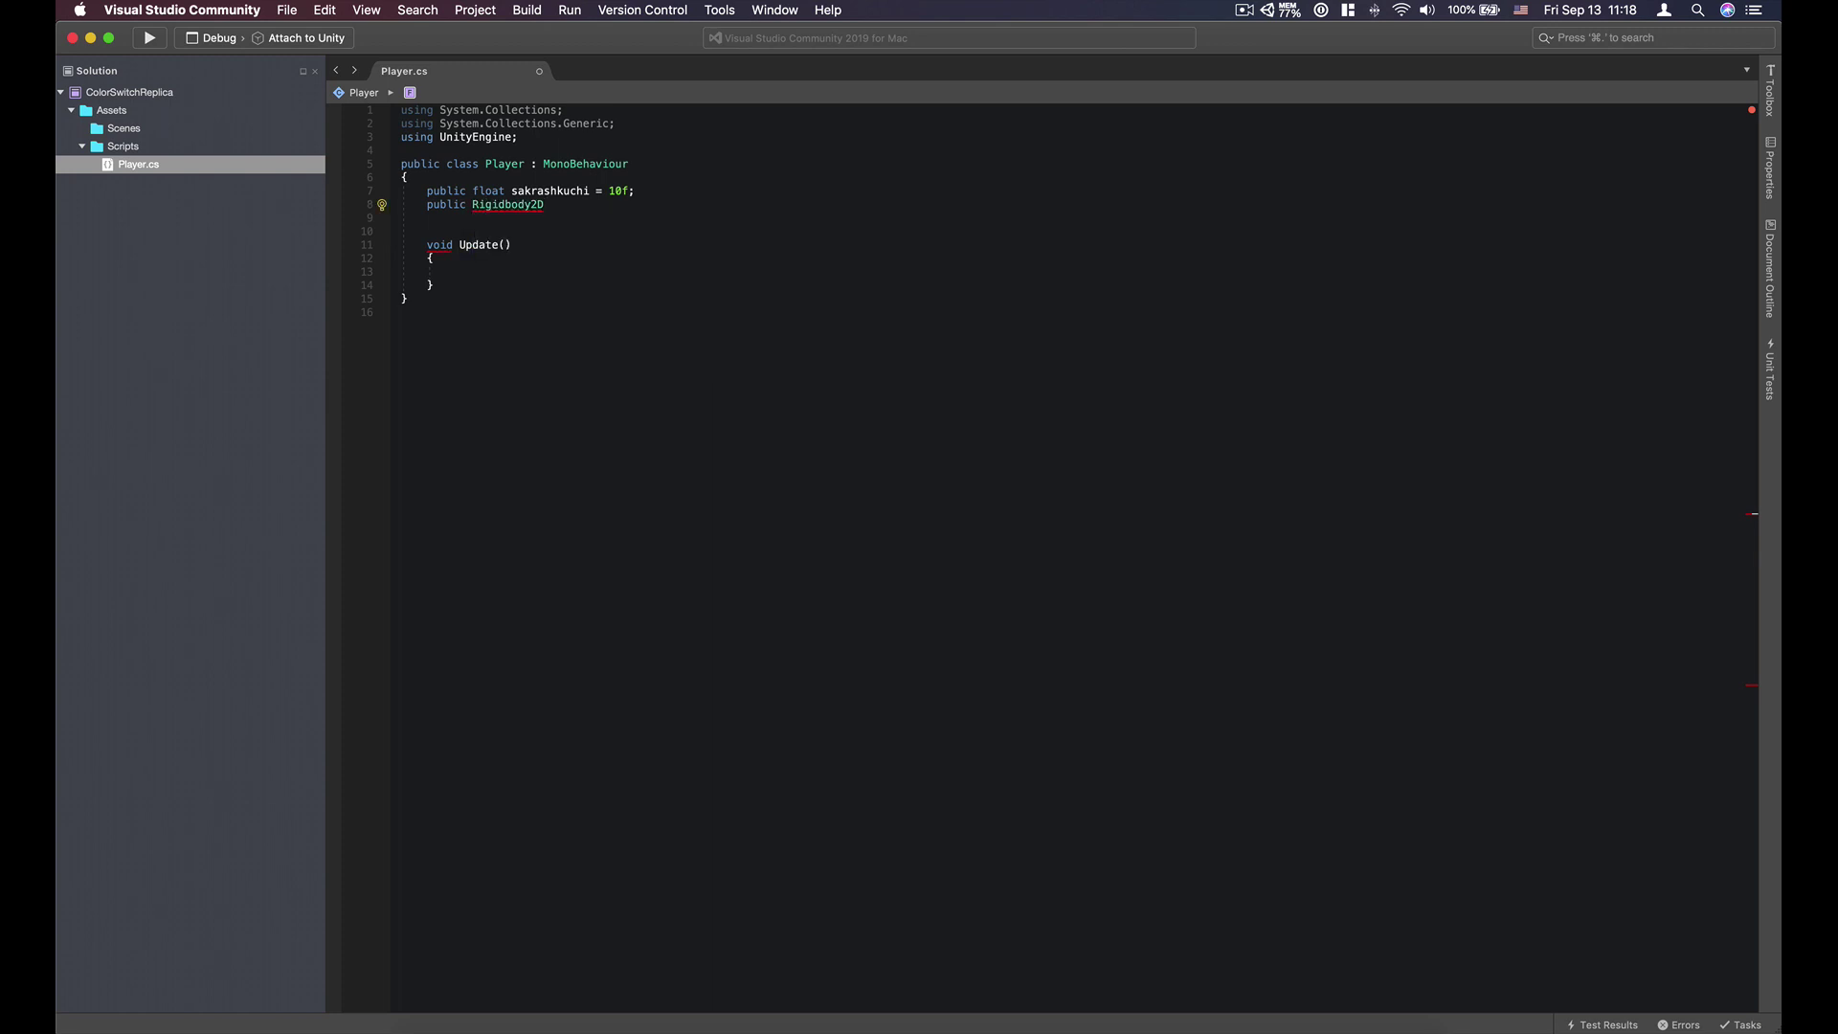
type("rb")
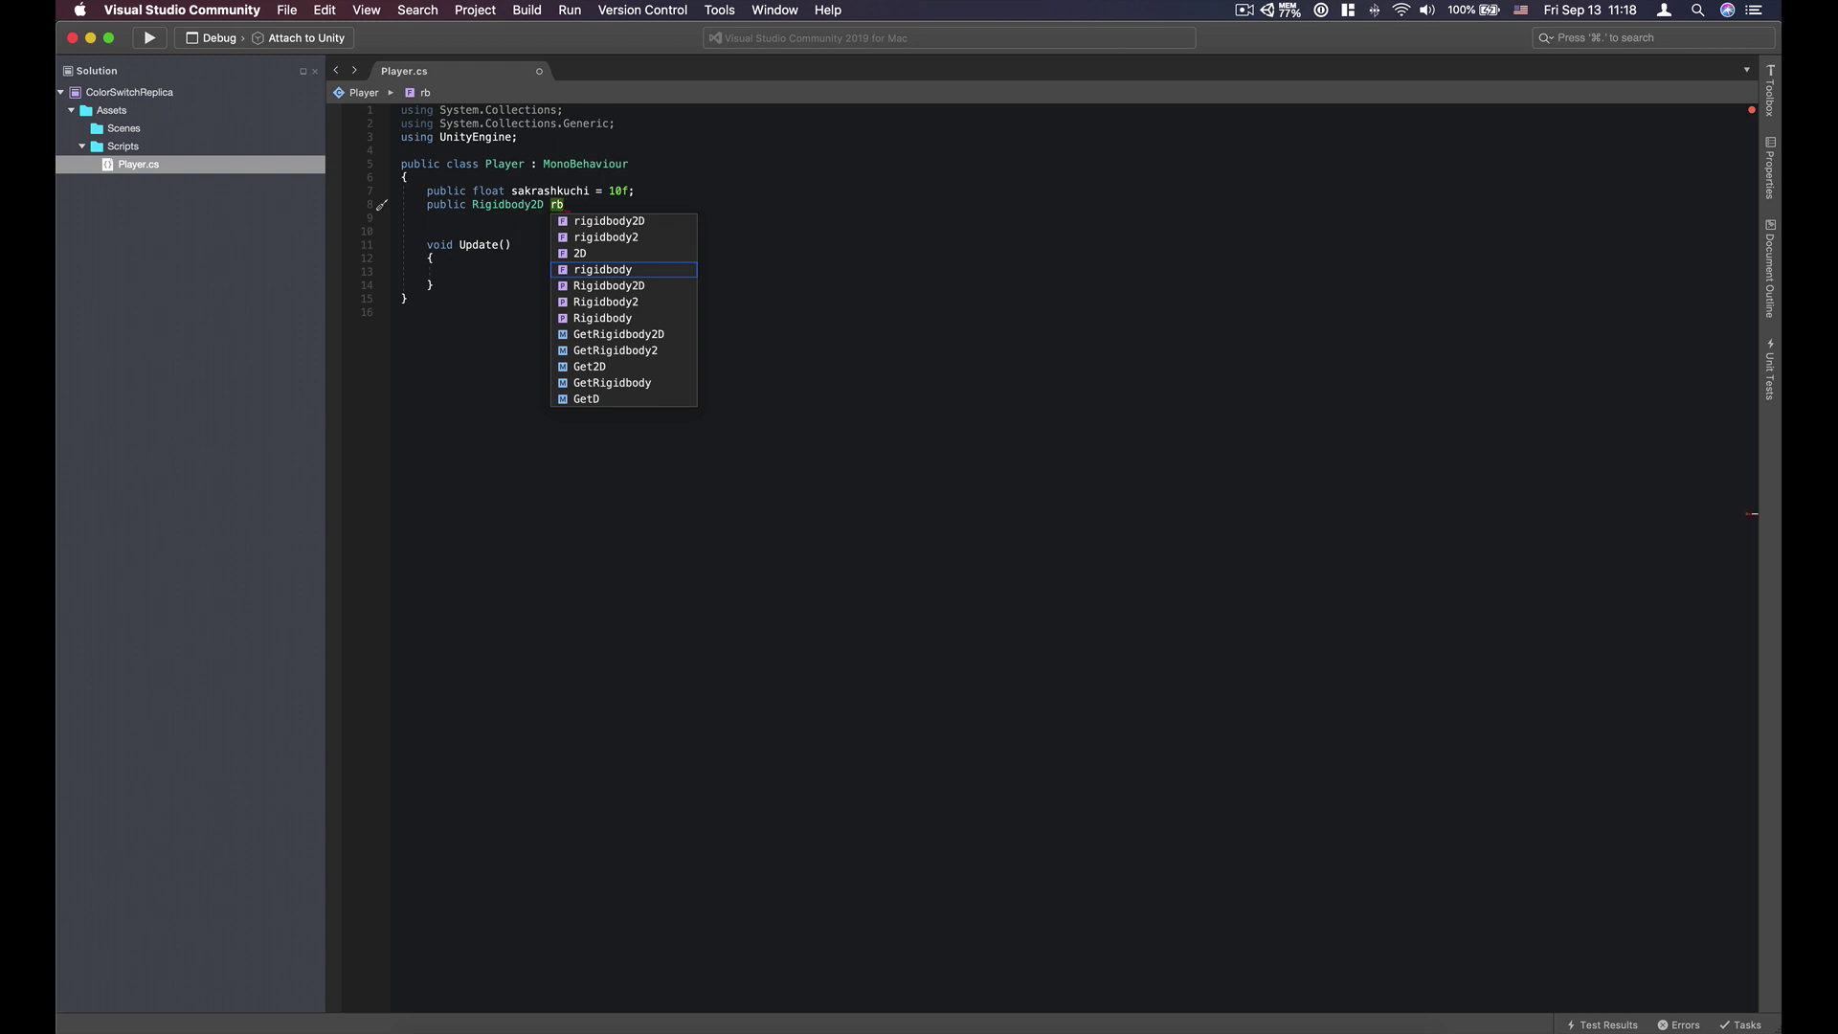
type(";")
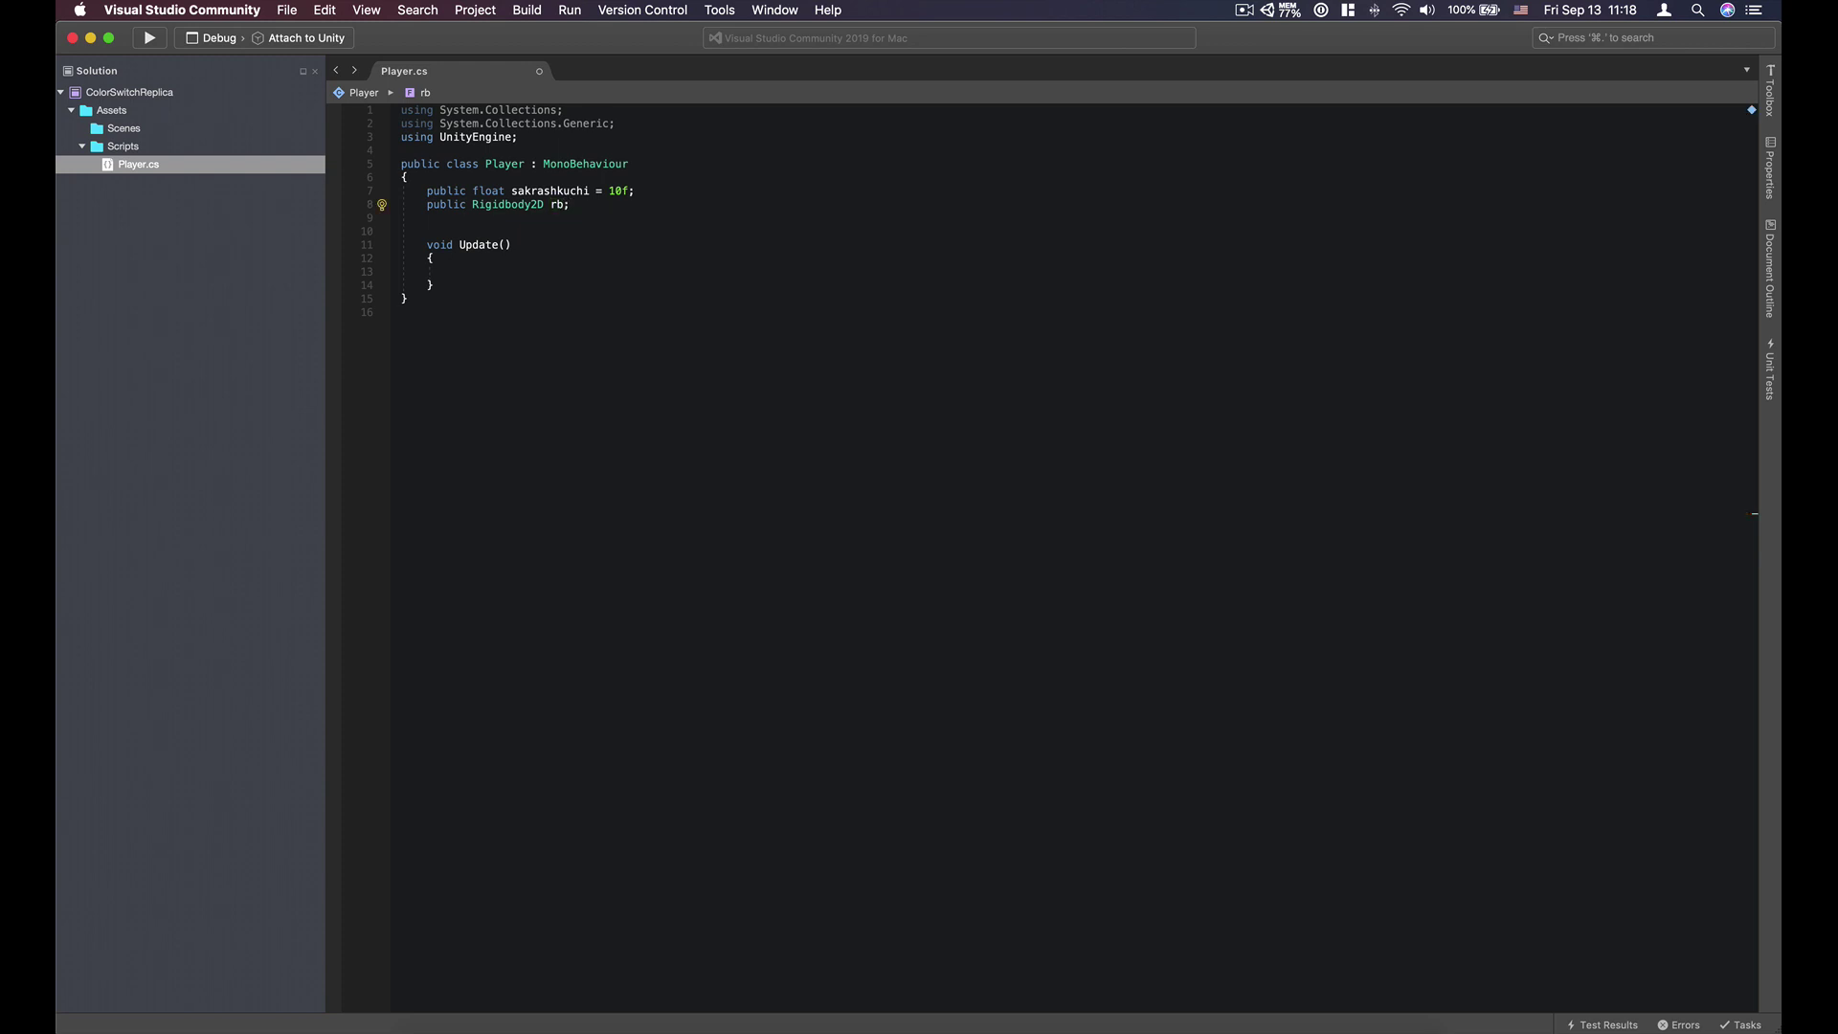
left_click(520, 267)
Step: Insert an if statement with braces inside Update()
type("if")
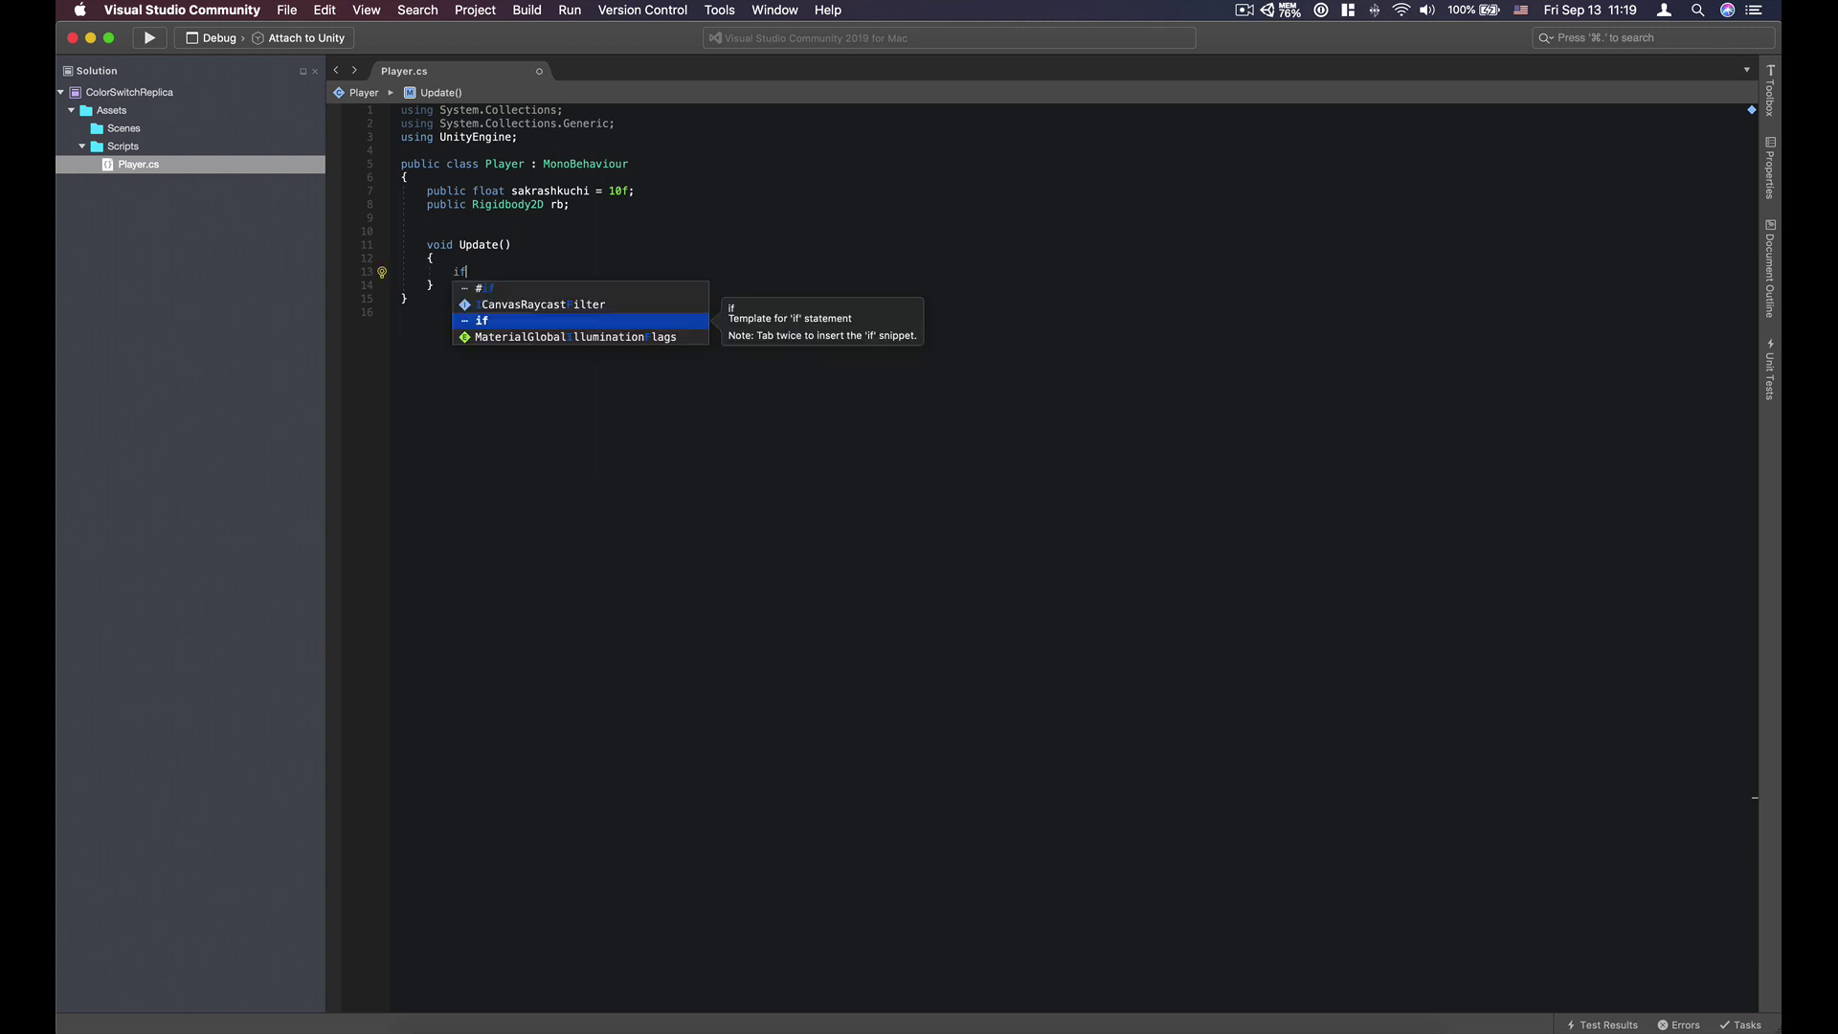
key("Tab")
key("Tab")
key("Return")
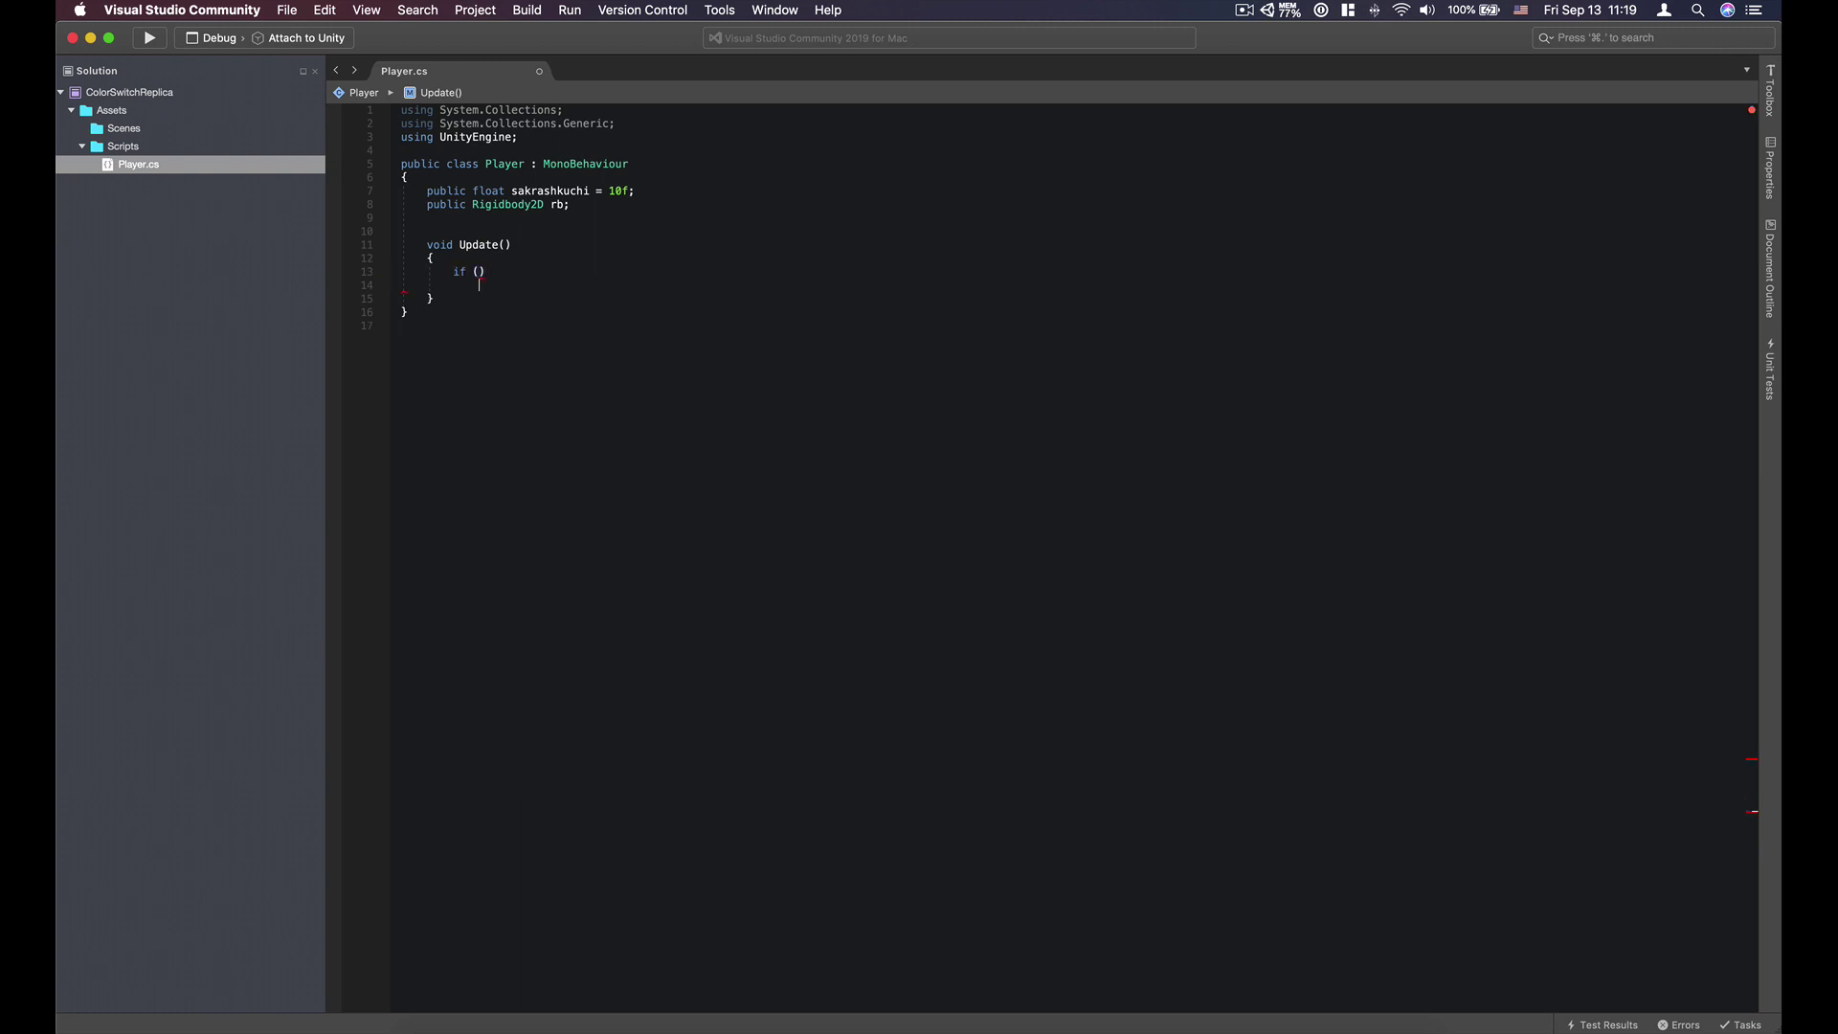
type("{")
left_click(479, 272)
Step: Write Input.GetButtonDown("Jump") as the if condition
type("In")
key("Return")
type(".")
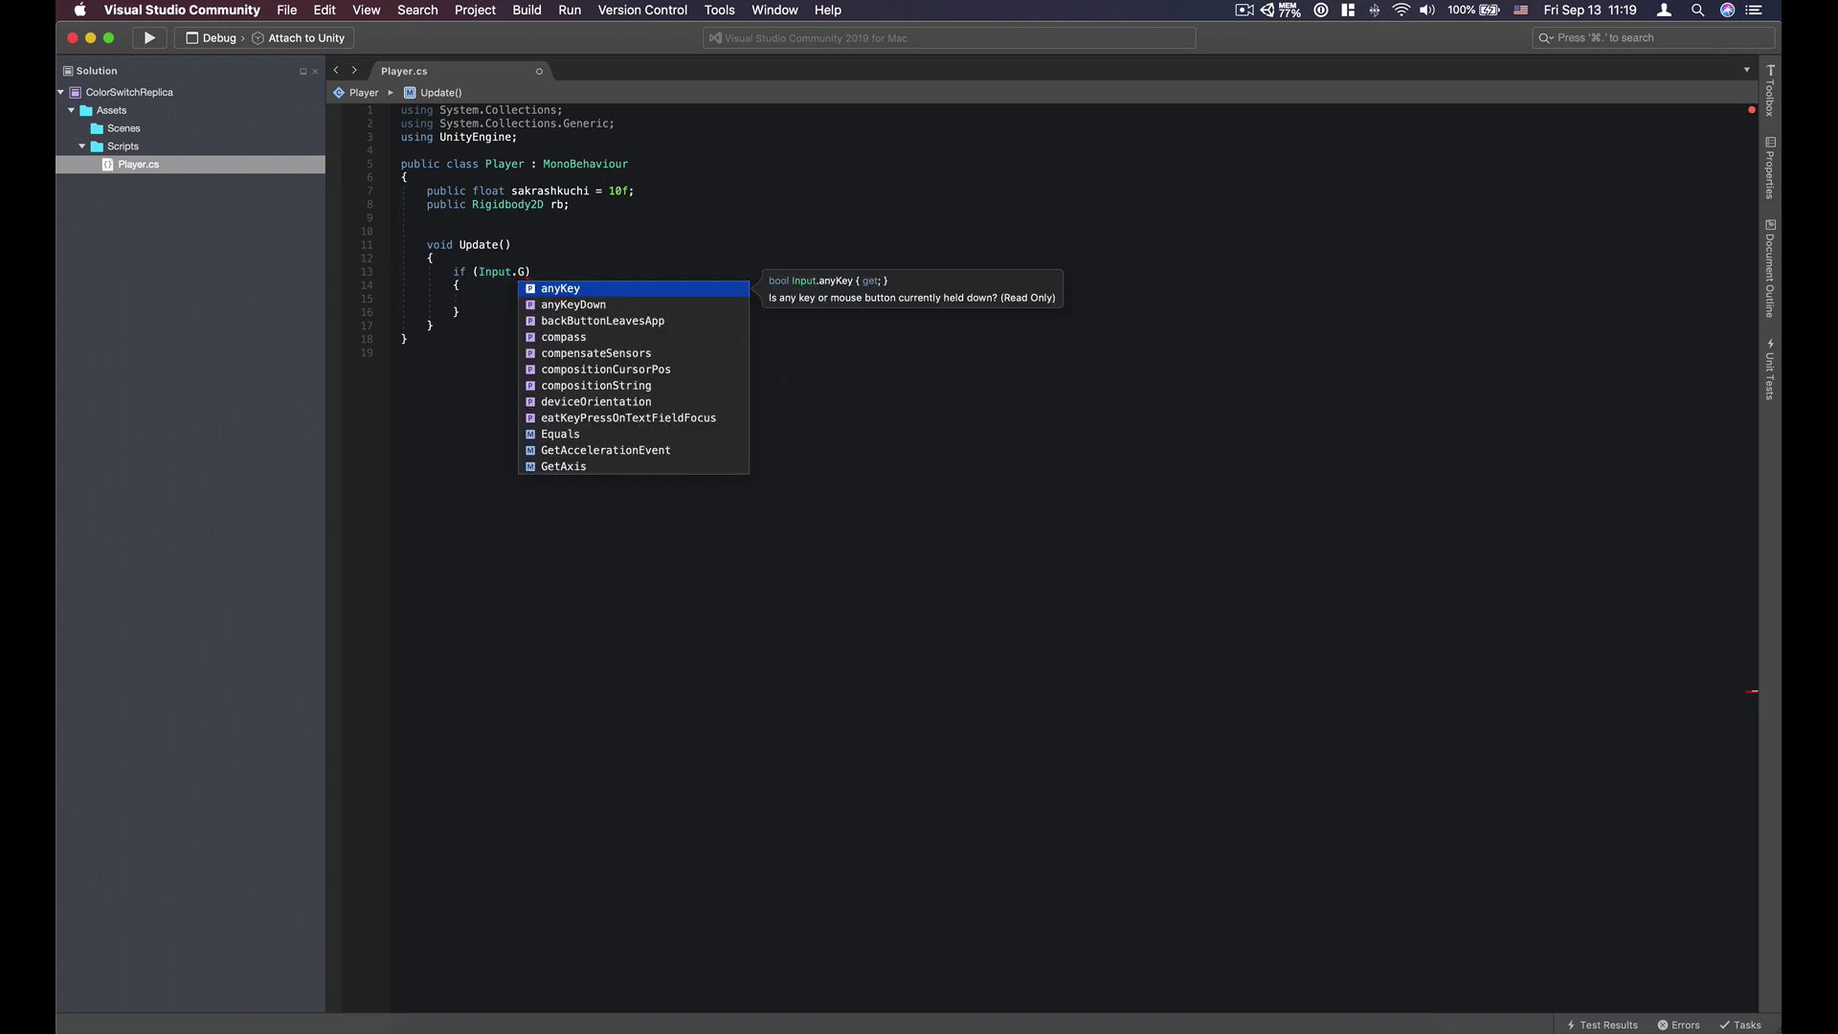
type("Getbu")
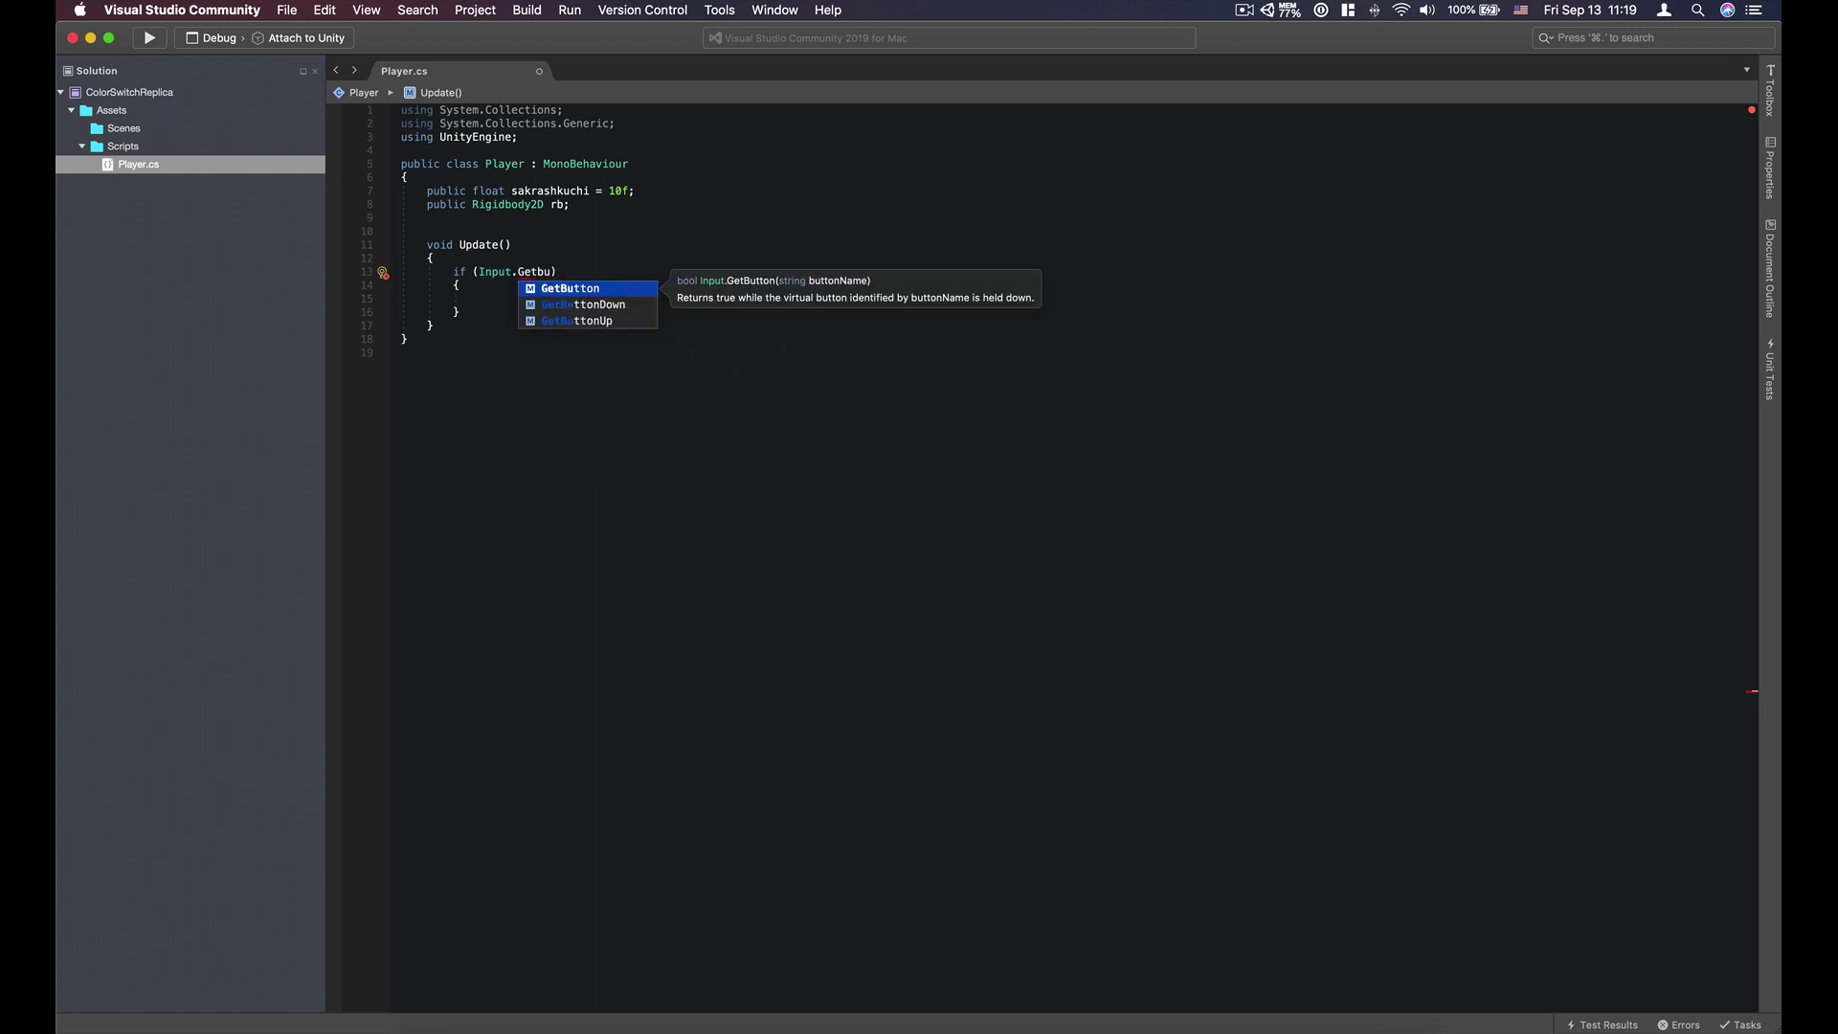
key("Down")
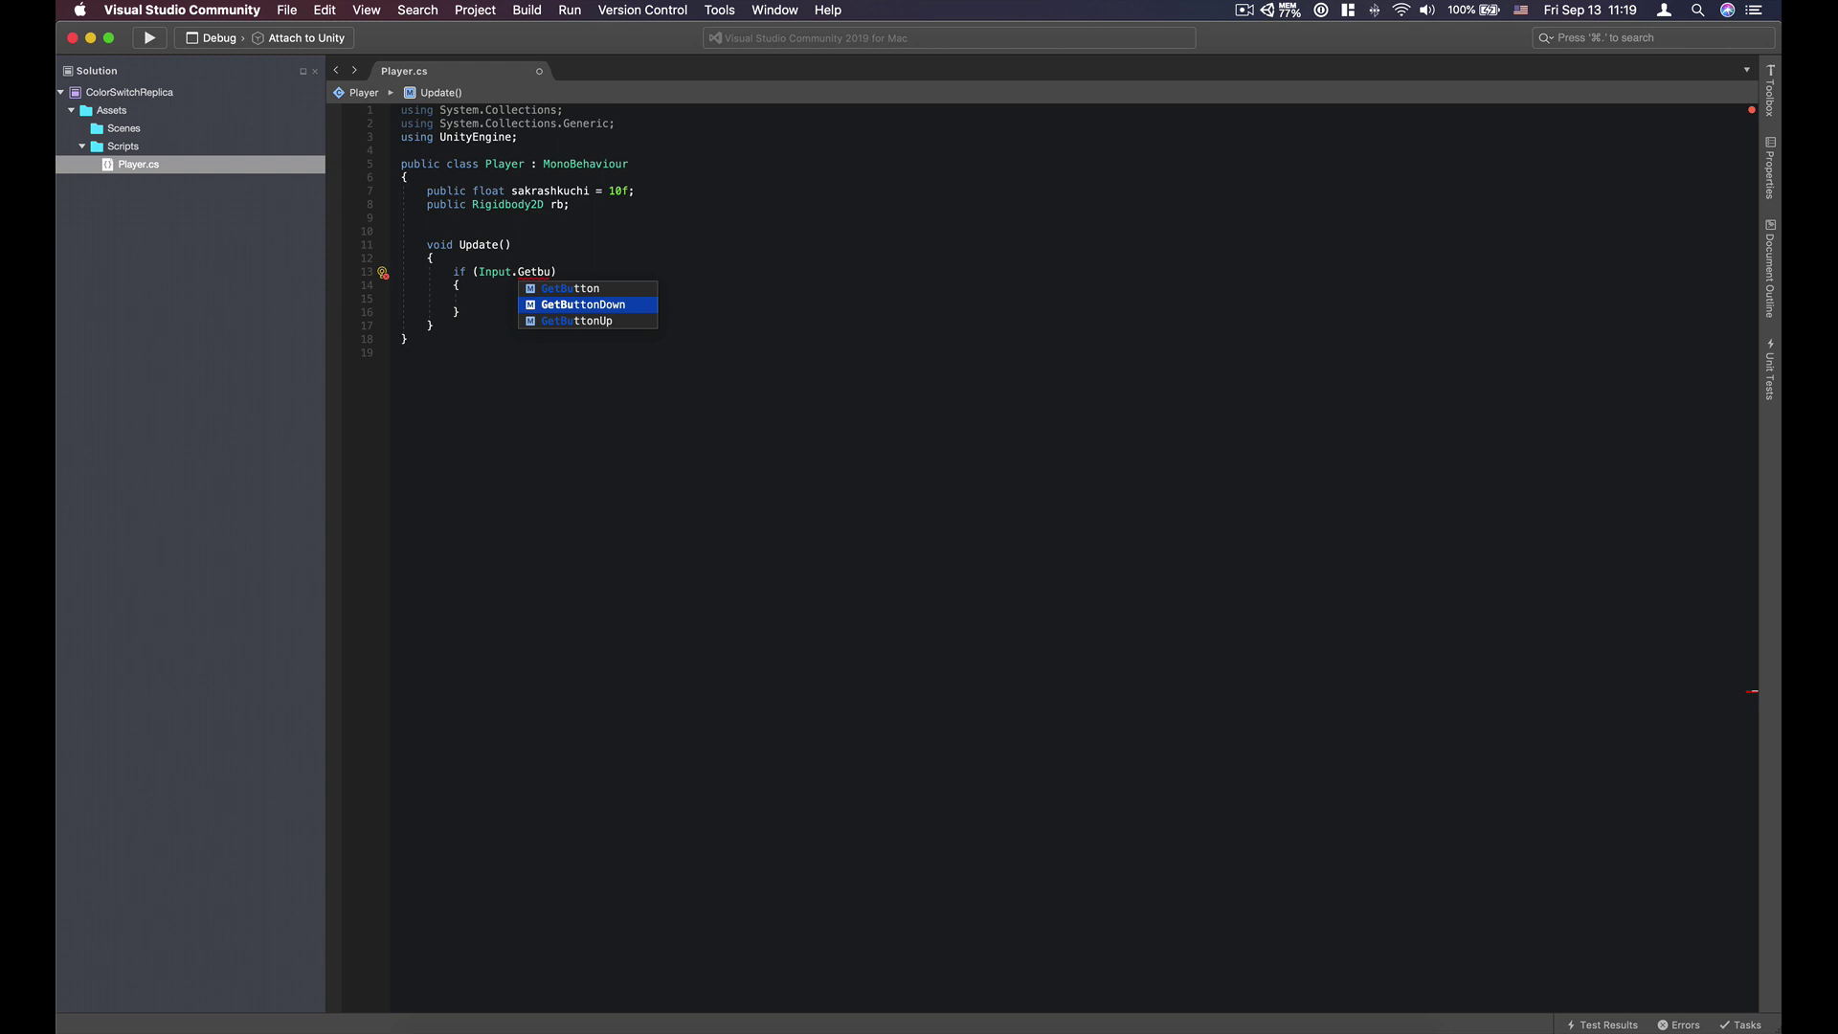
key("Return")
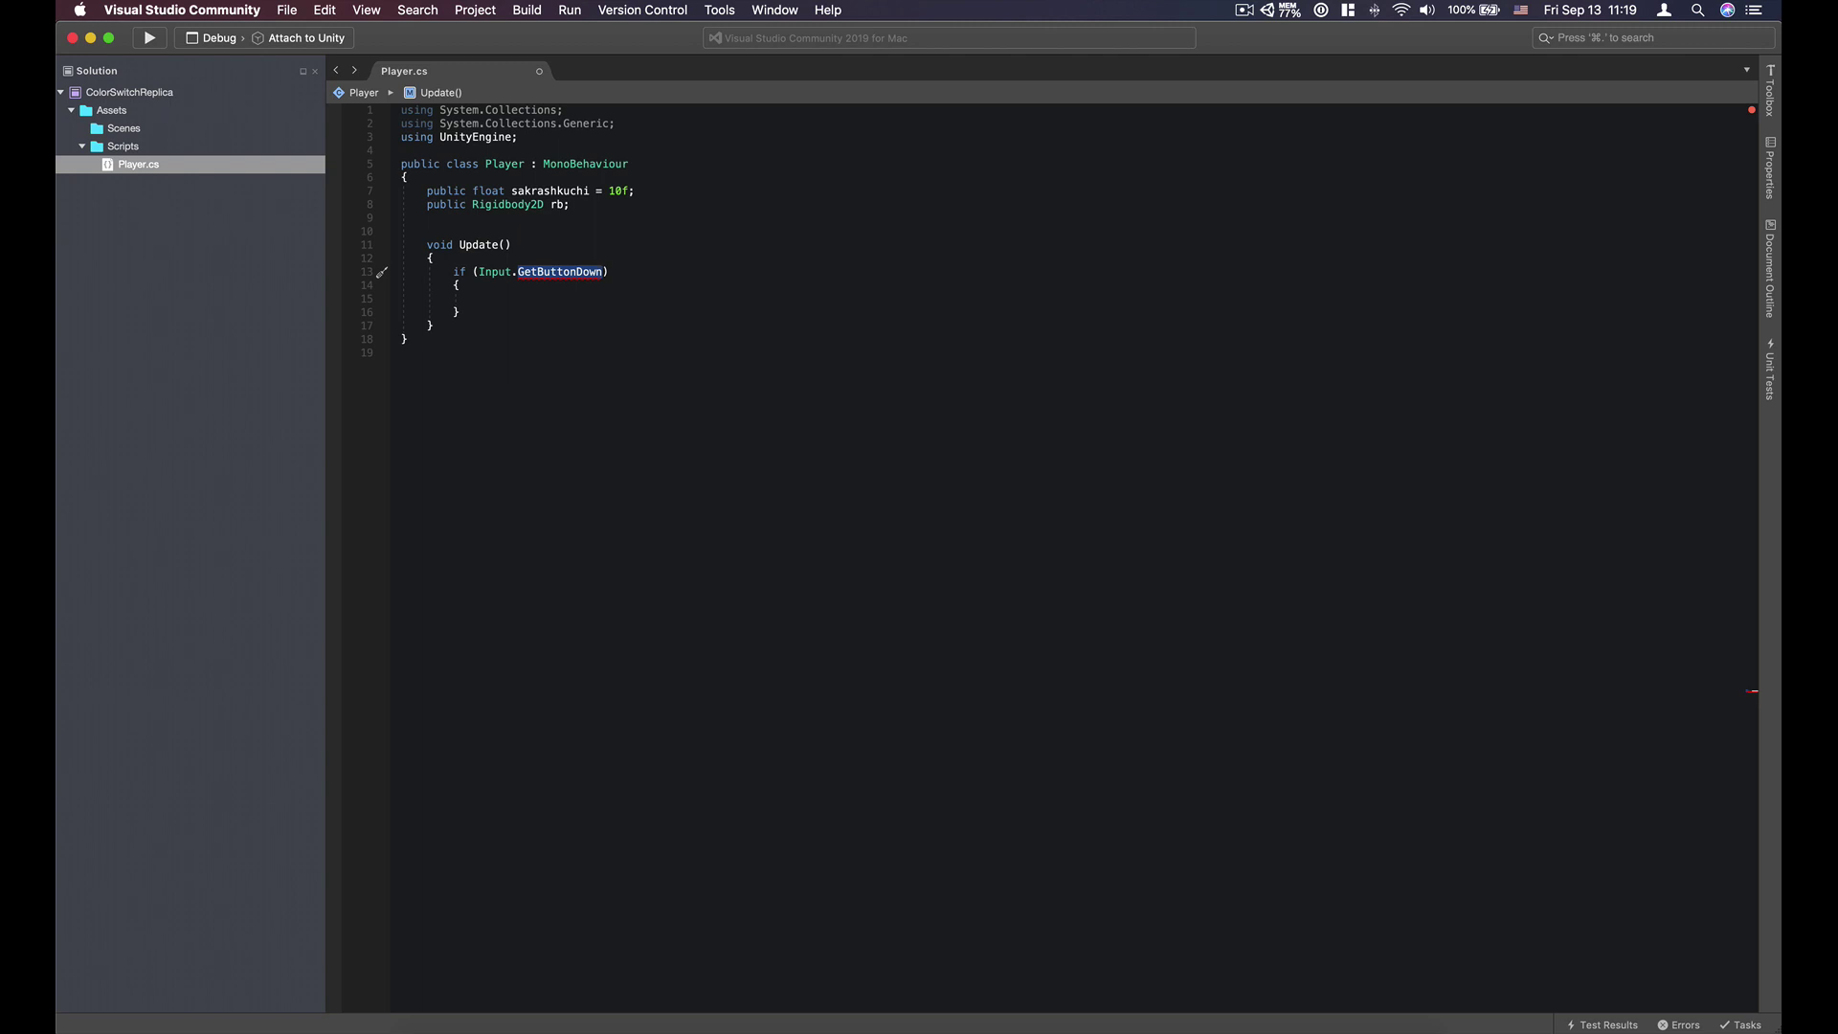
type("()")
type("\"J")
type("ump")
type("\"")
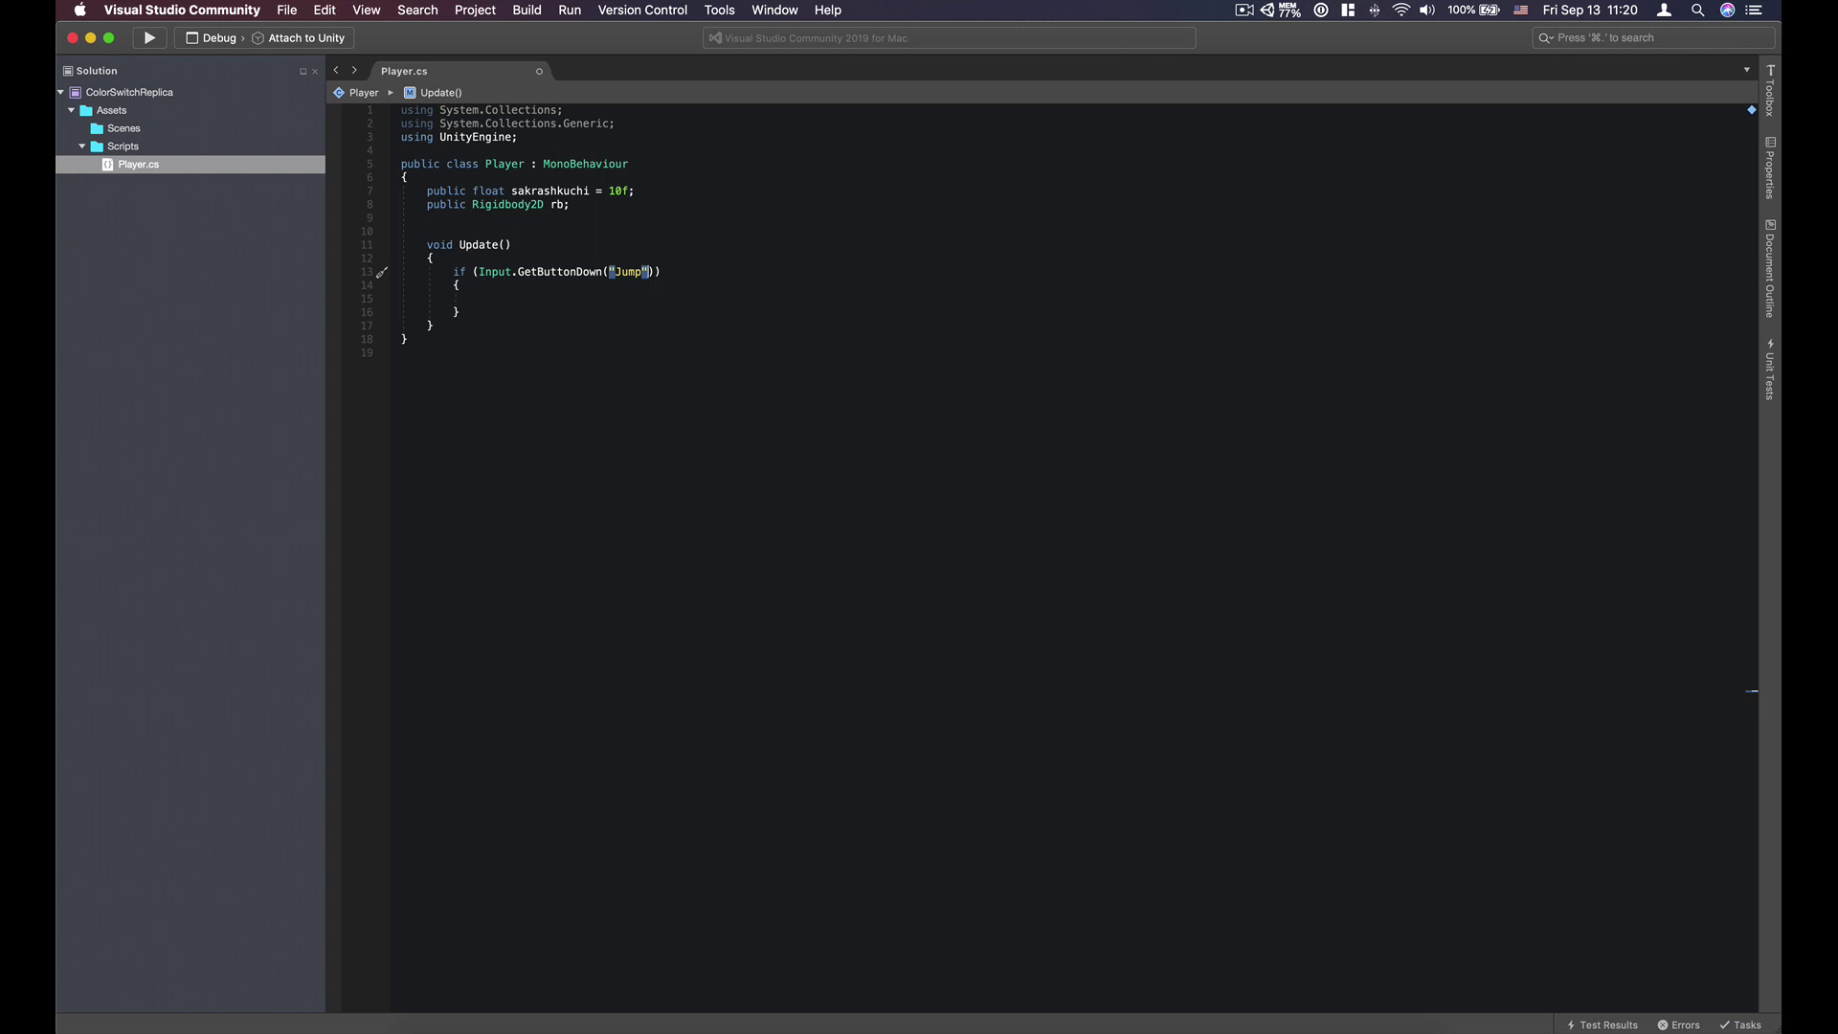
type("))")
Step: Append '|| Input.GetMouseButtonDown(0)' to the if condition
key("BackSpace")
type("&")
key("BackSpace")
type("||")
type(" Input.")
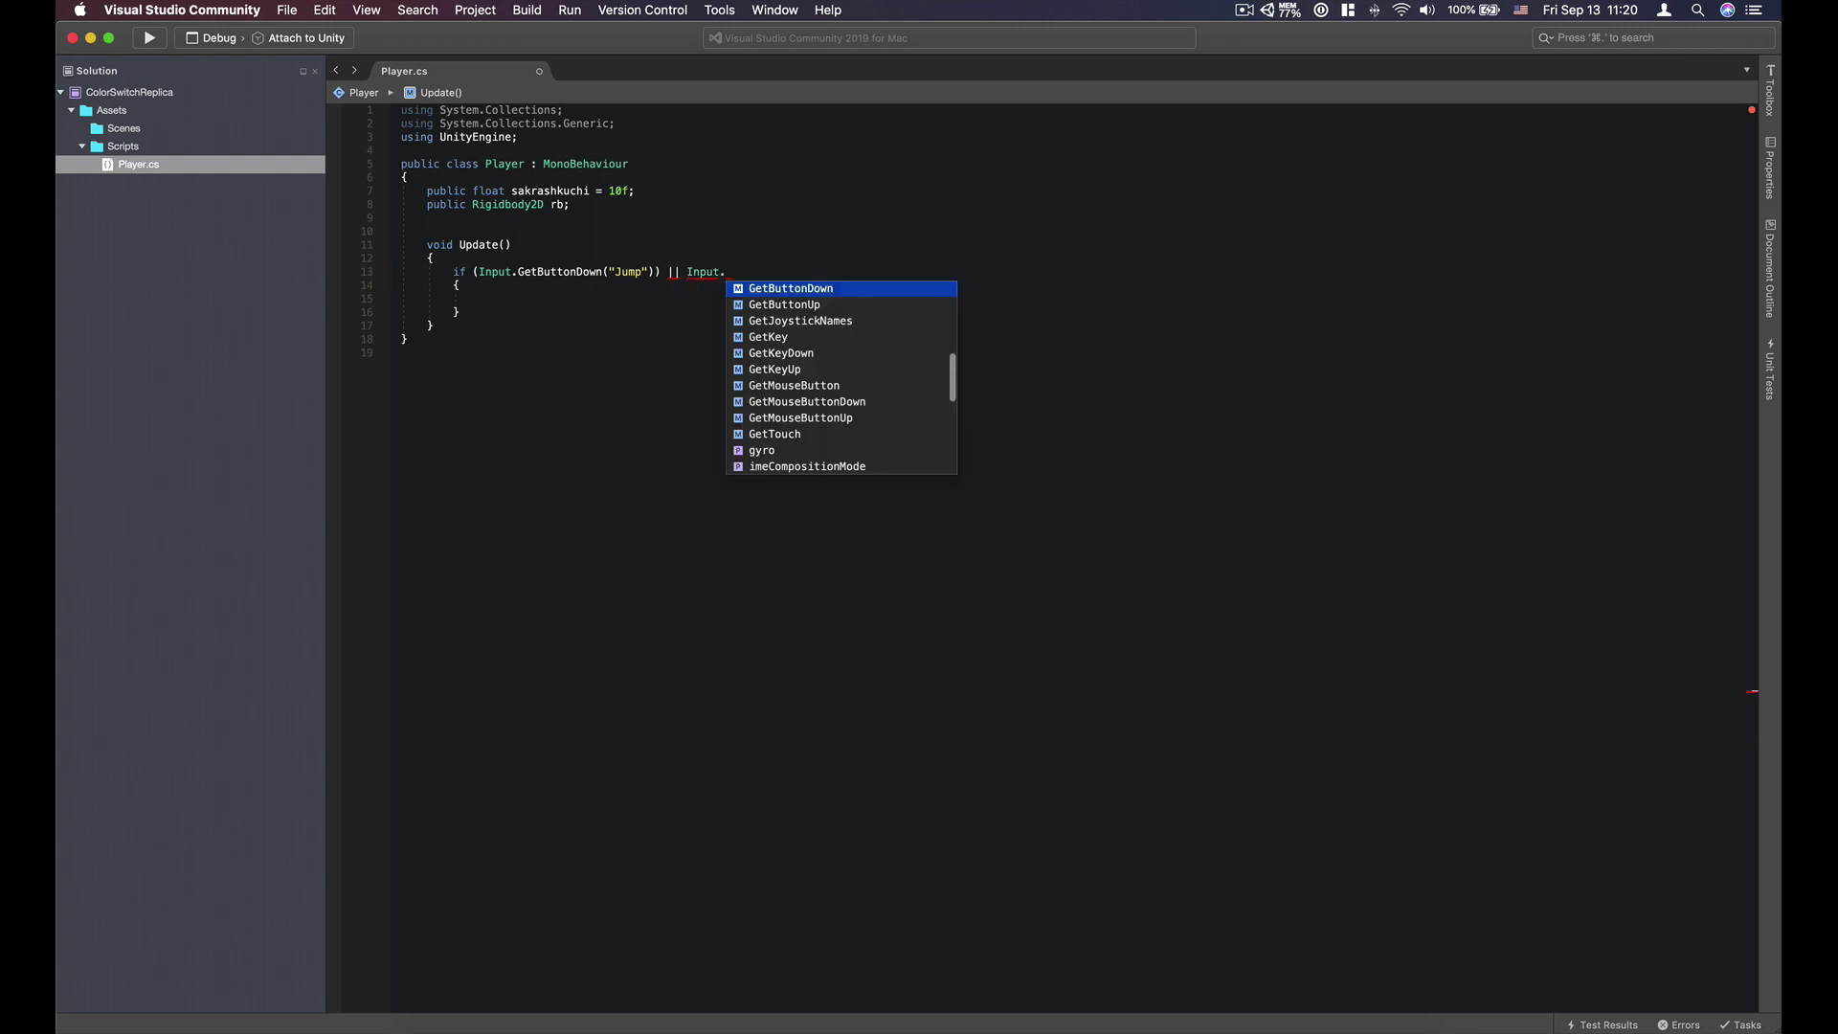
type("Get")
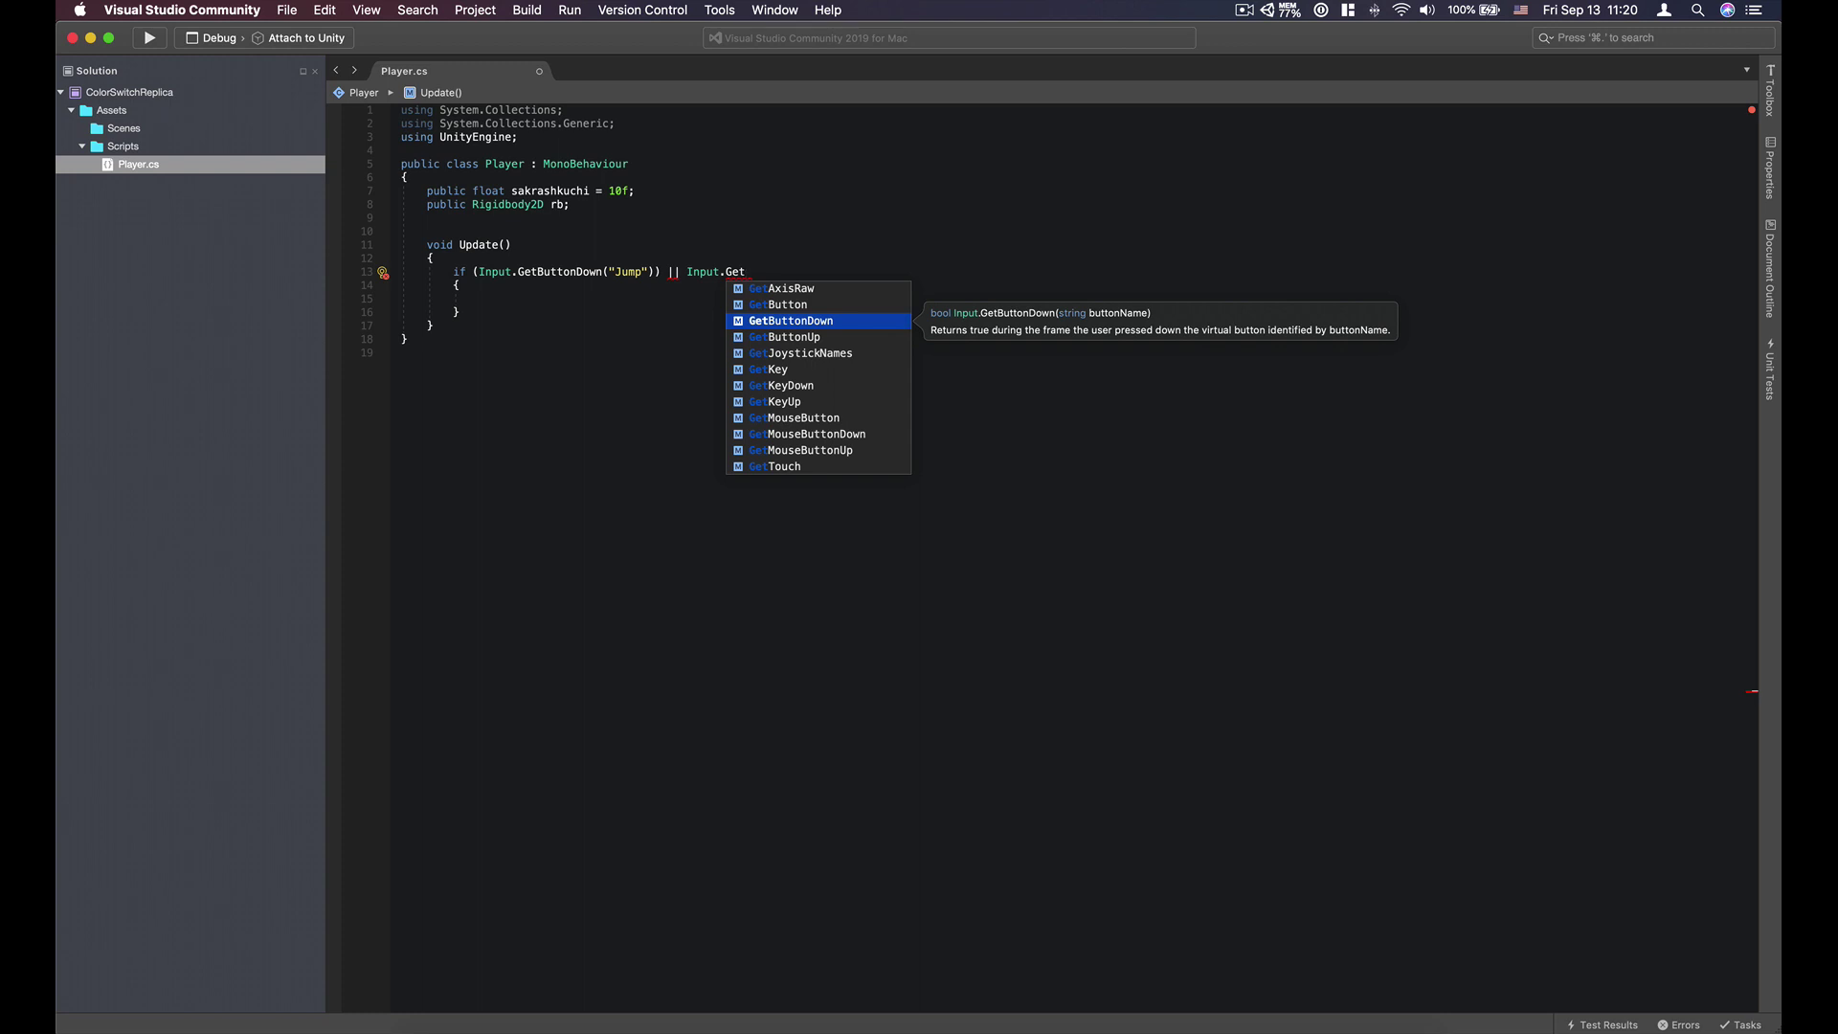
key("Return")
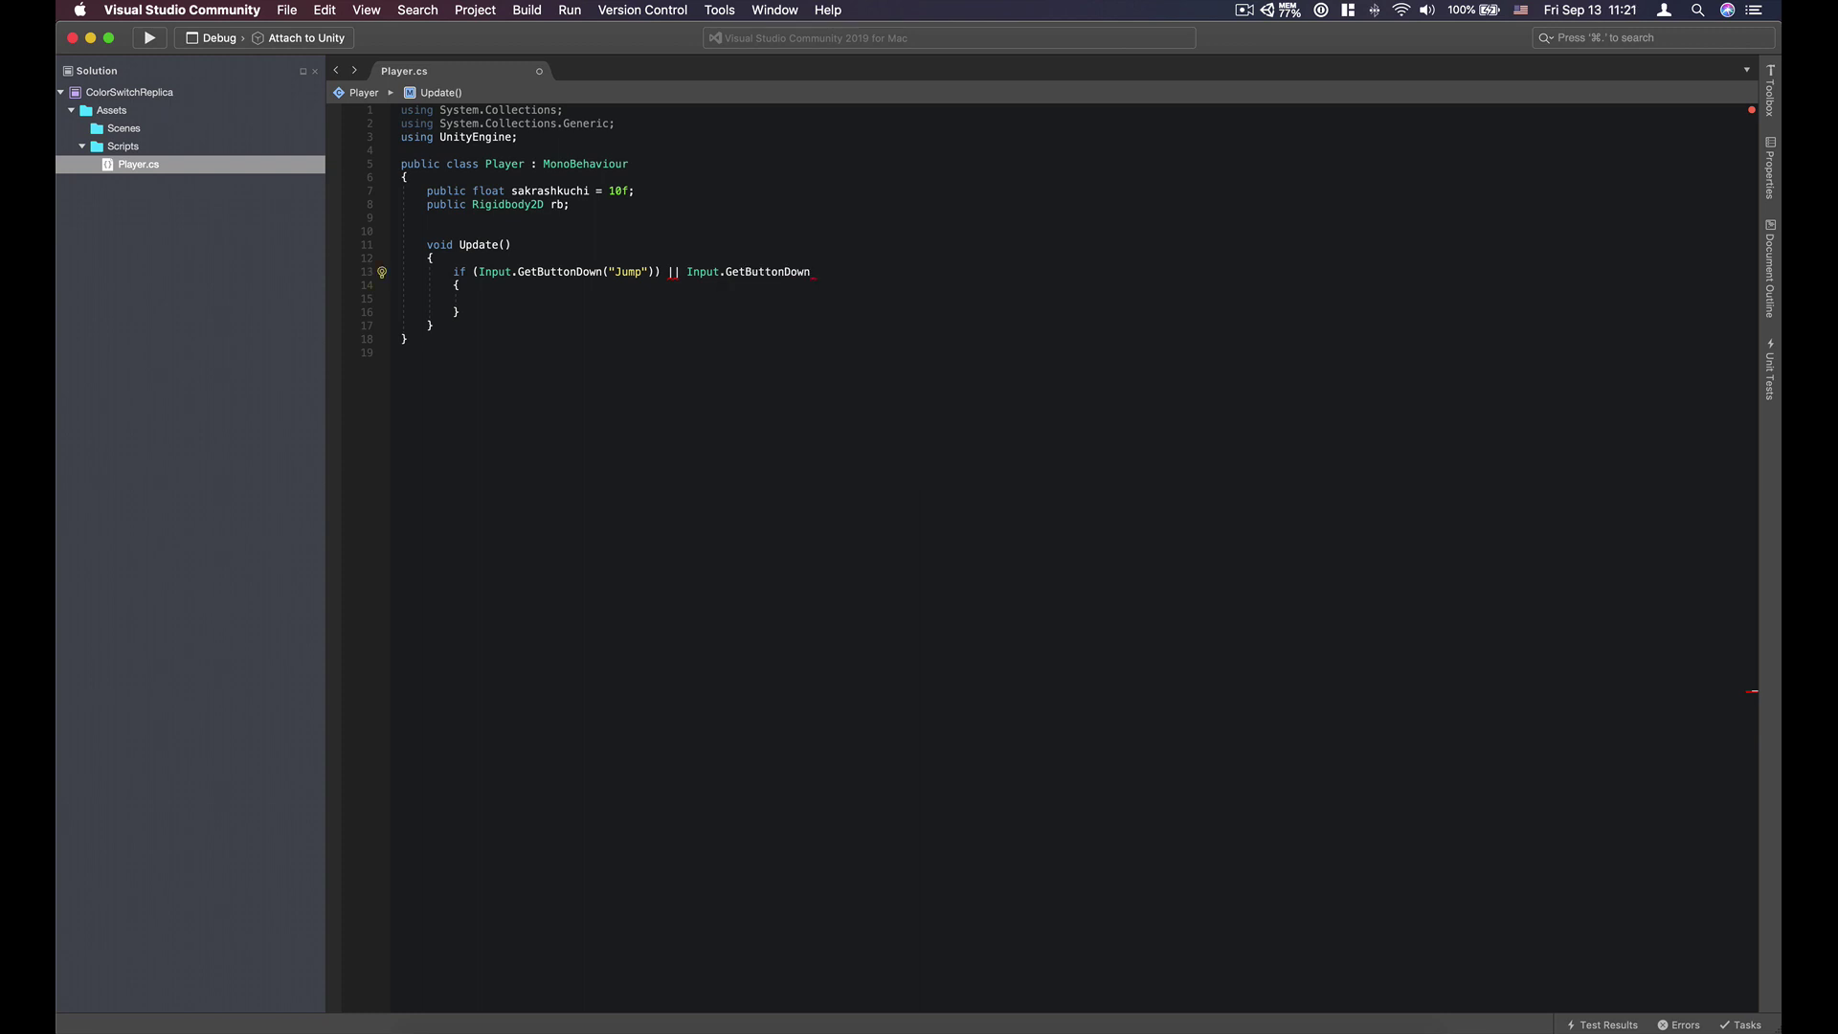
key("BackSpace")
key("BackSpace")
key("BackSpace")
key("BackSpace")
key("BackSpace")
key("BackSpace")
key("BackSpace")
key("BackSpace")
key("BackSpace")
type("M")
type("o")
type("use")
type("But")
type("tonDown")
key("shift+alt+Left")
type("()")
key("Left")
type("0")
Step: Review the GetMouseButtonDown and GetButtonDown calls in the condition line
double_click(770, 272)
left_click(670, 274)
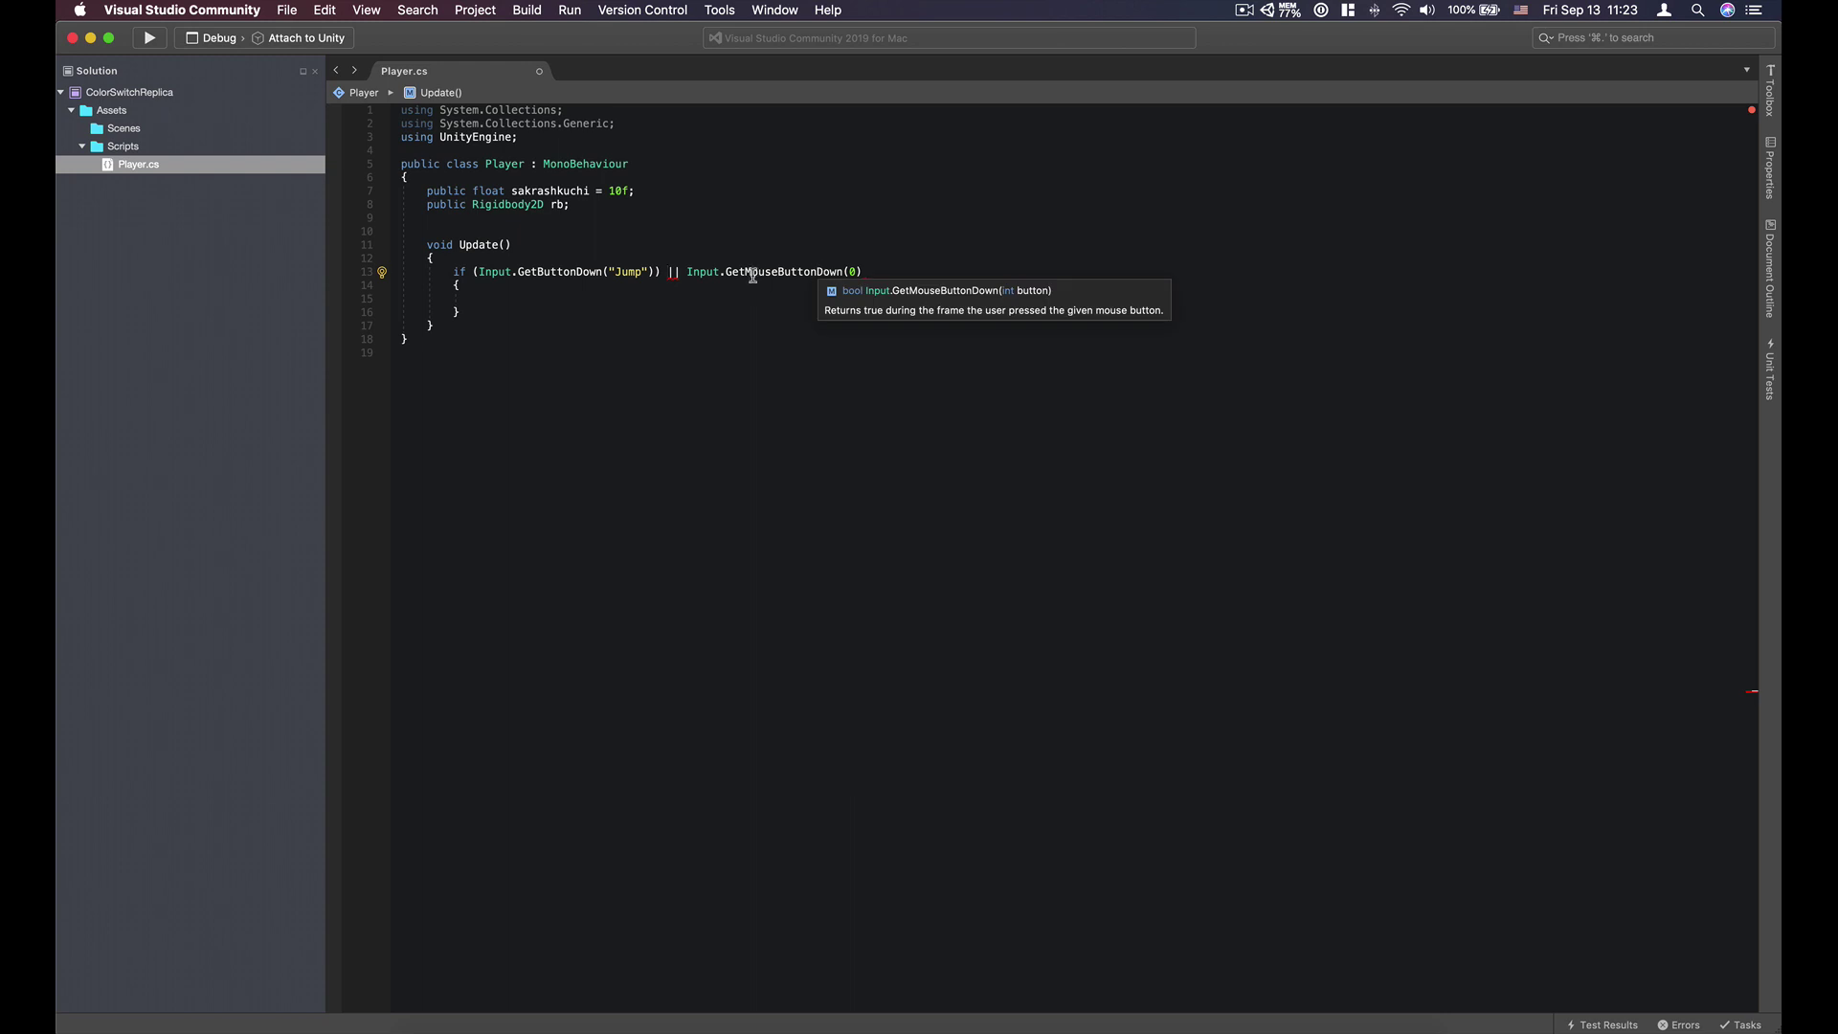
double_click(574, 272)
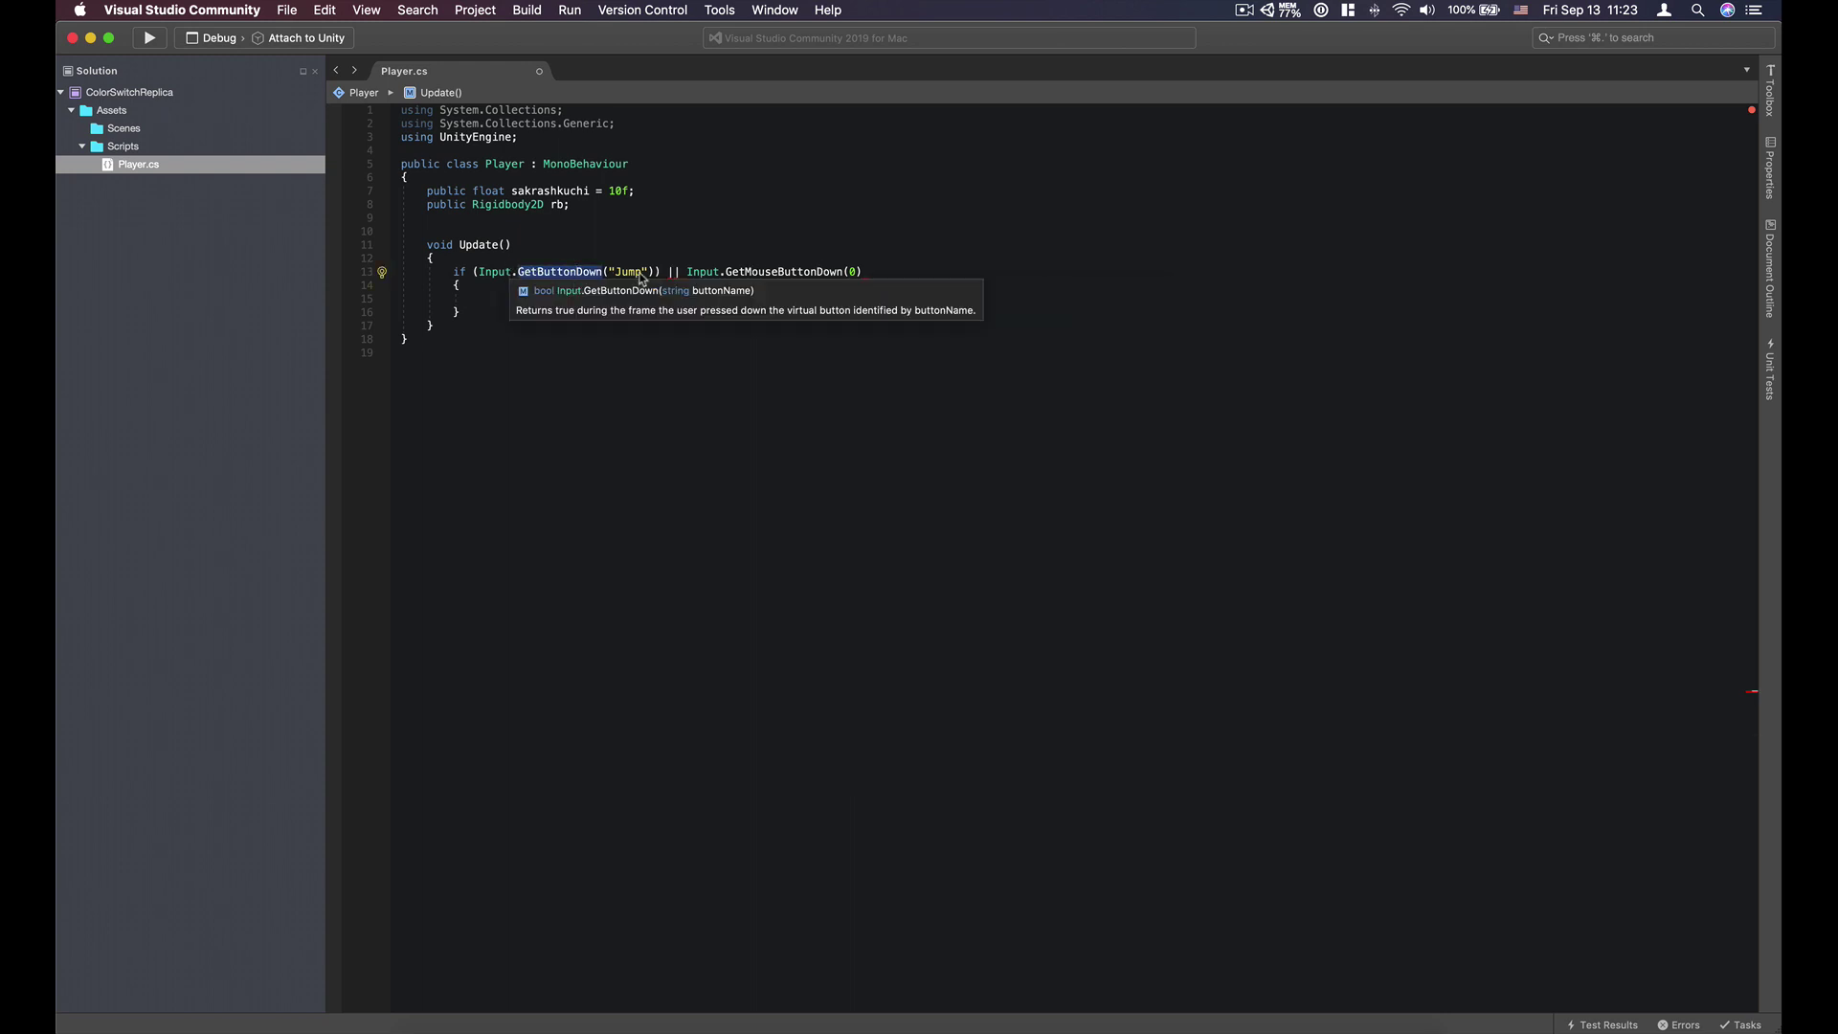
left_click(886, 272)
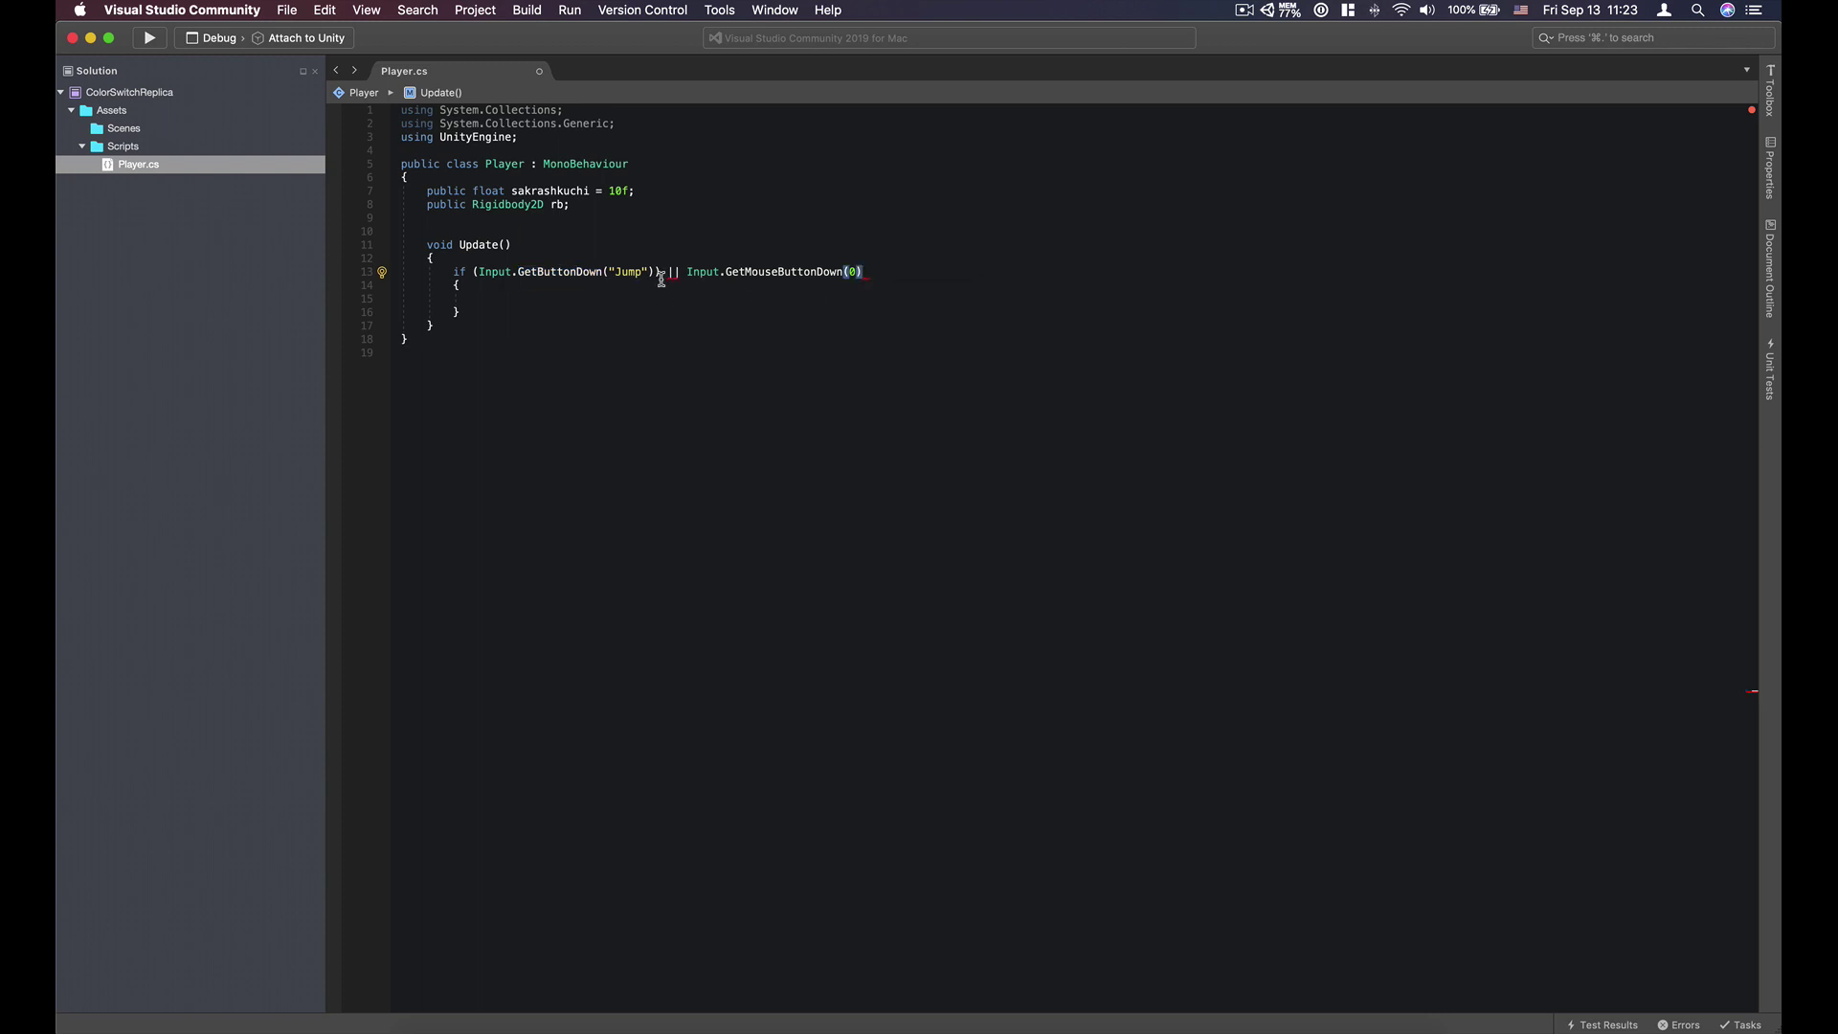
left_click(659, 272)
Step: Fix the condition's parentheses by moving the extra ')' to the line's end
mouse_move(752, 271)
key("BackSpace")
key("End")
type(")")
left_click(570, 300)
Step: Write 'rb.velocity = Vector2.up * sakrashkuchi;' inside the if block
type("rb")
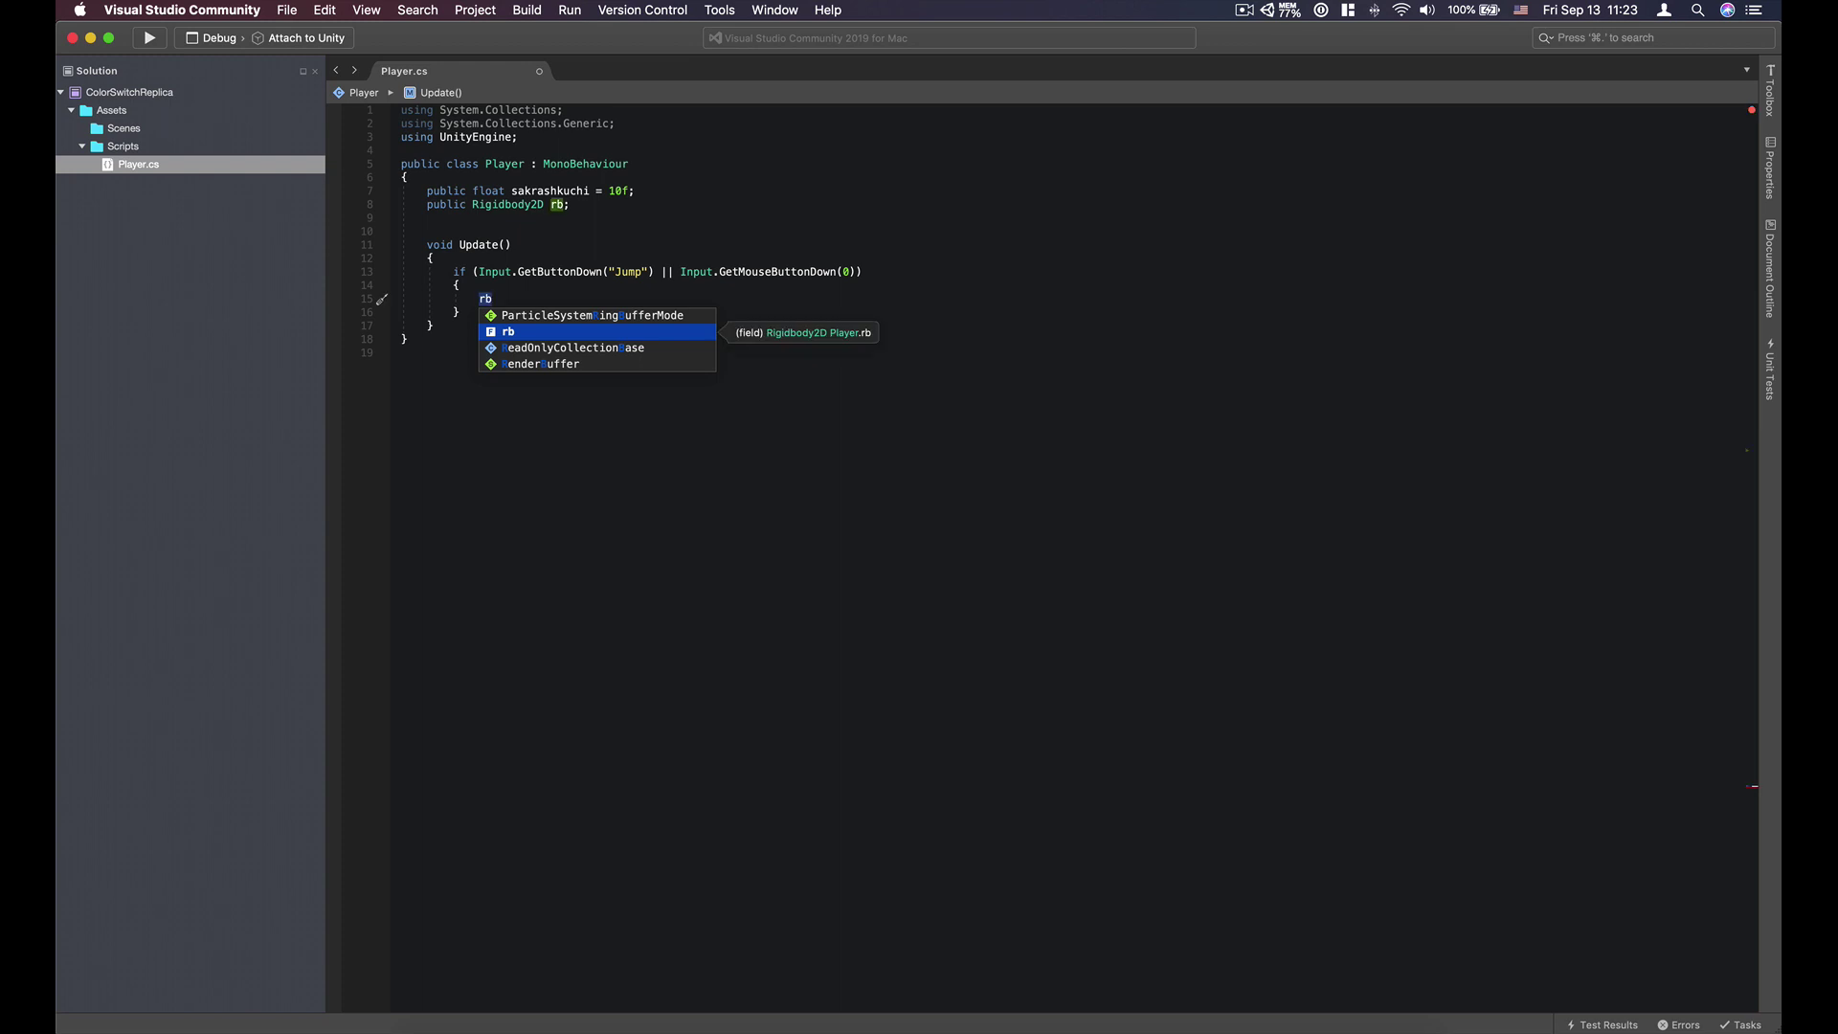
type(".")
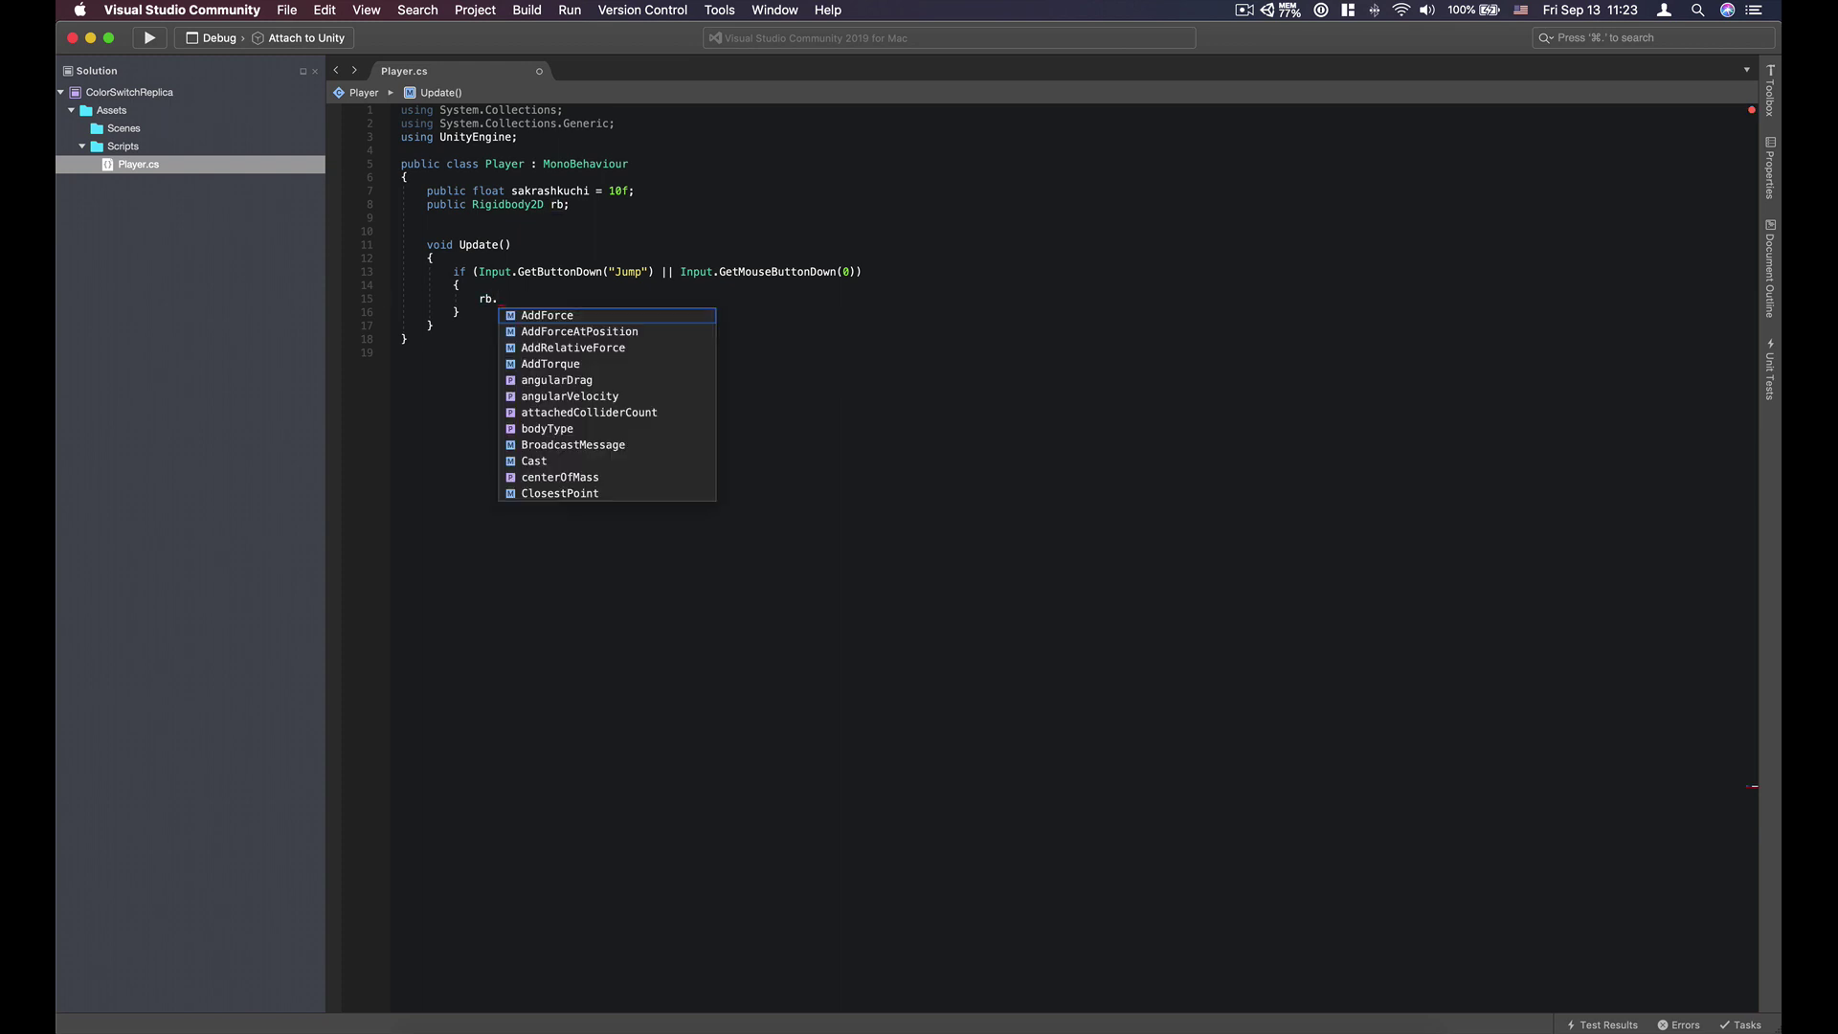
type("v")
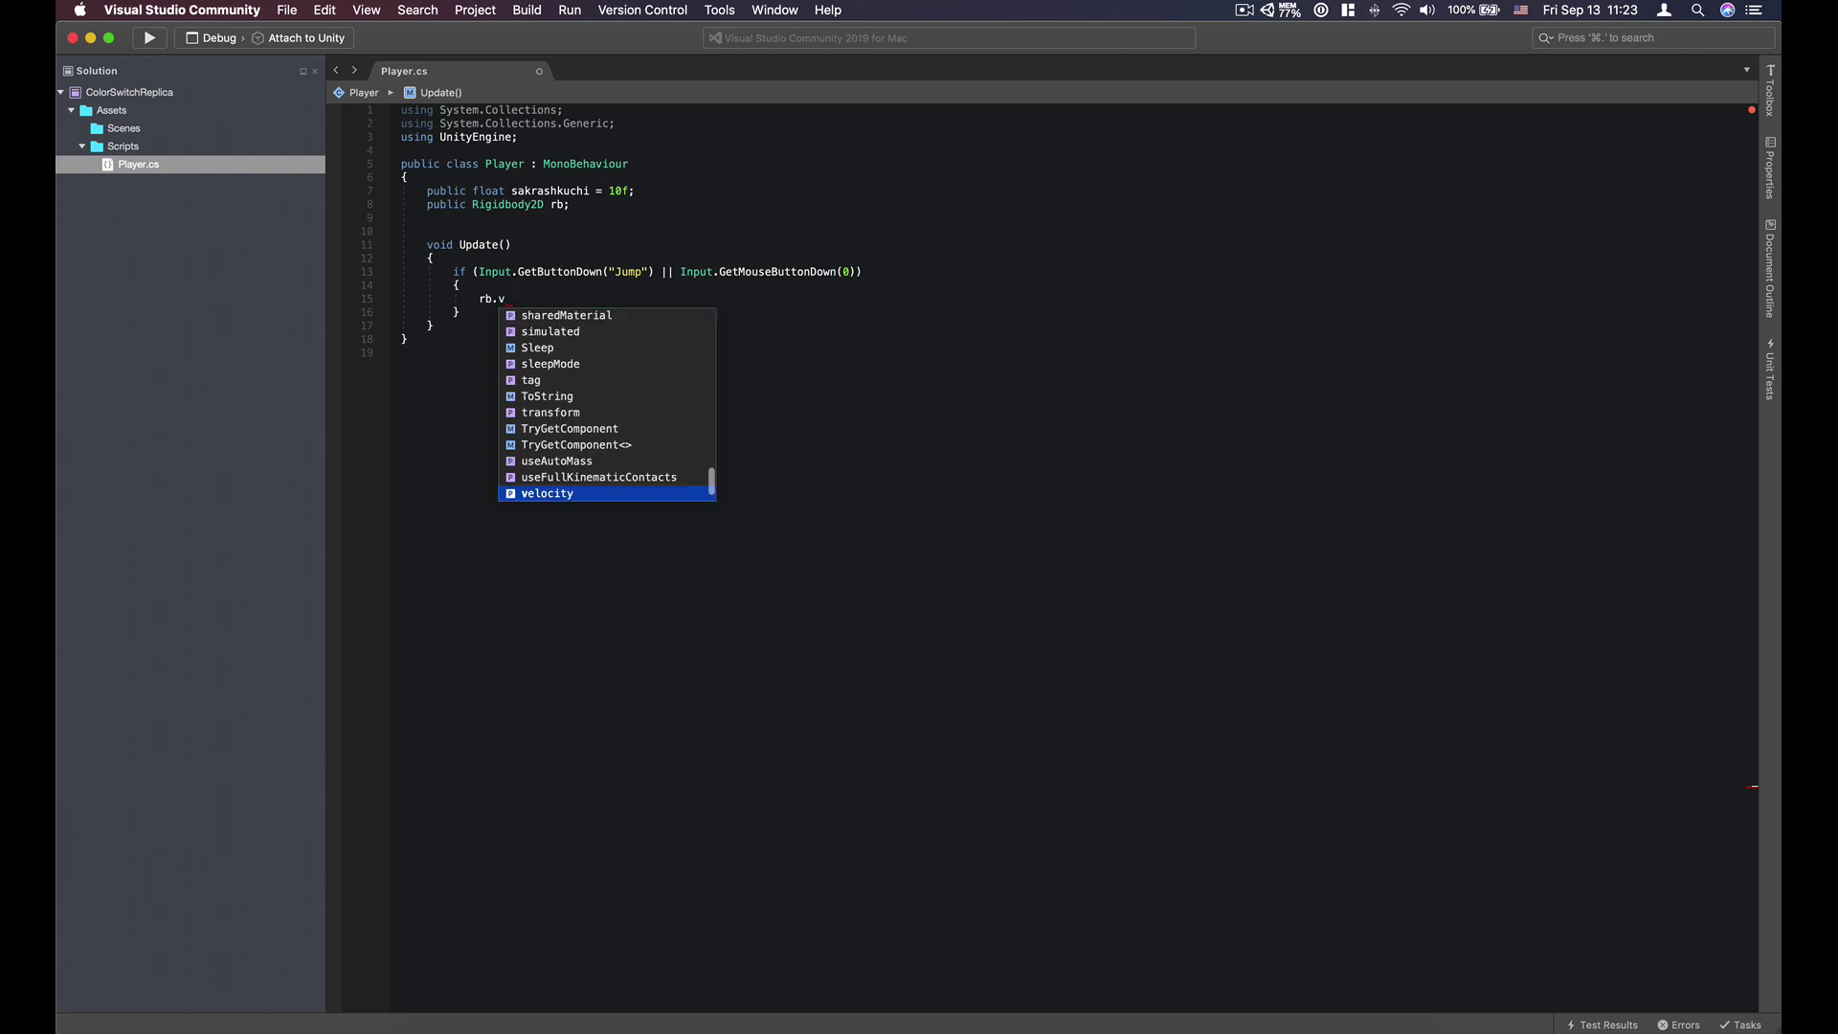
type("el")
key("Tab")
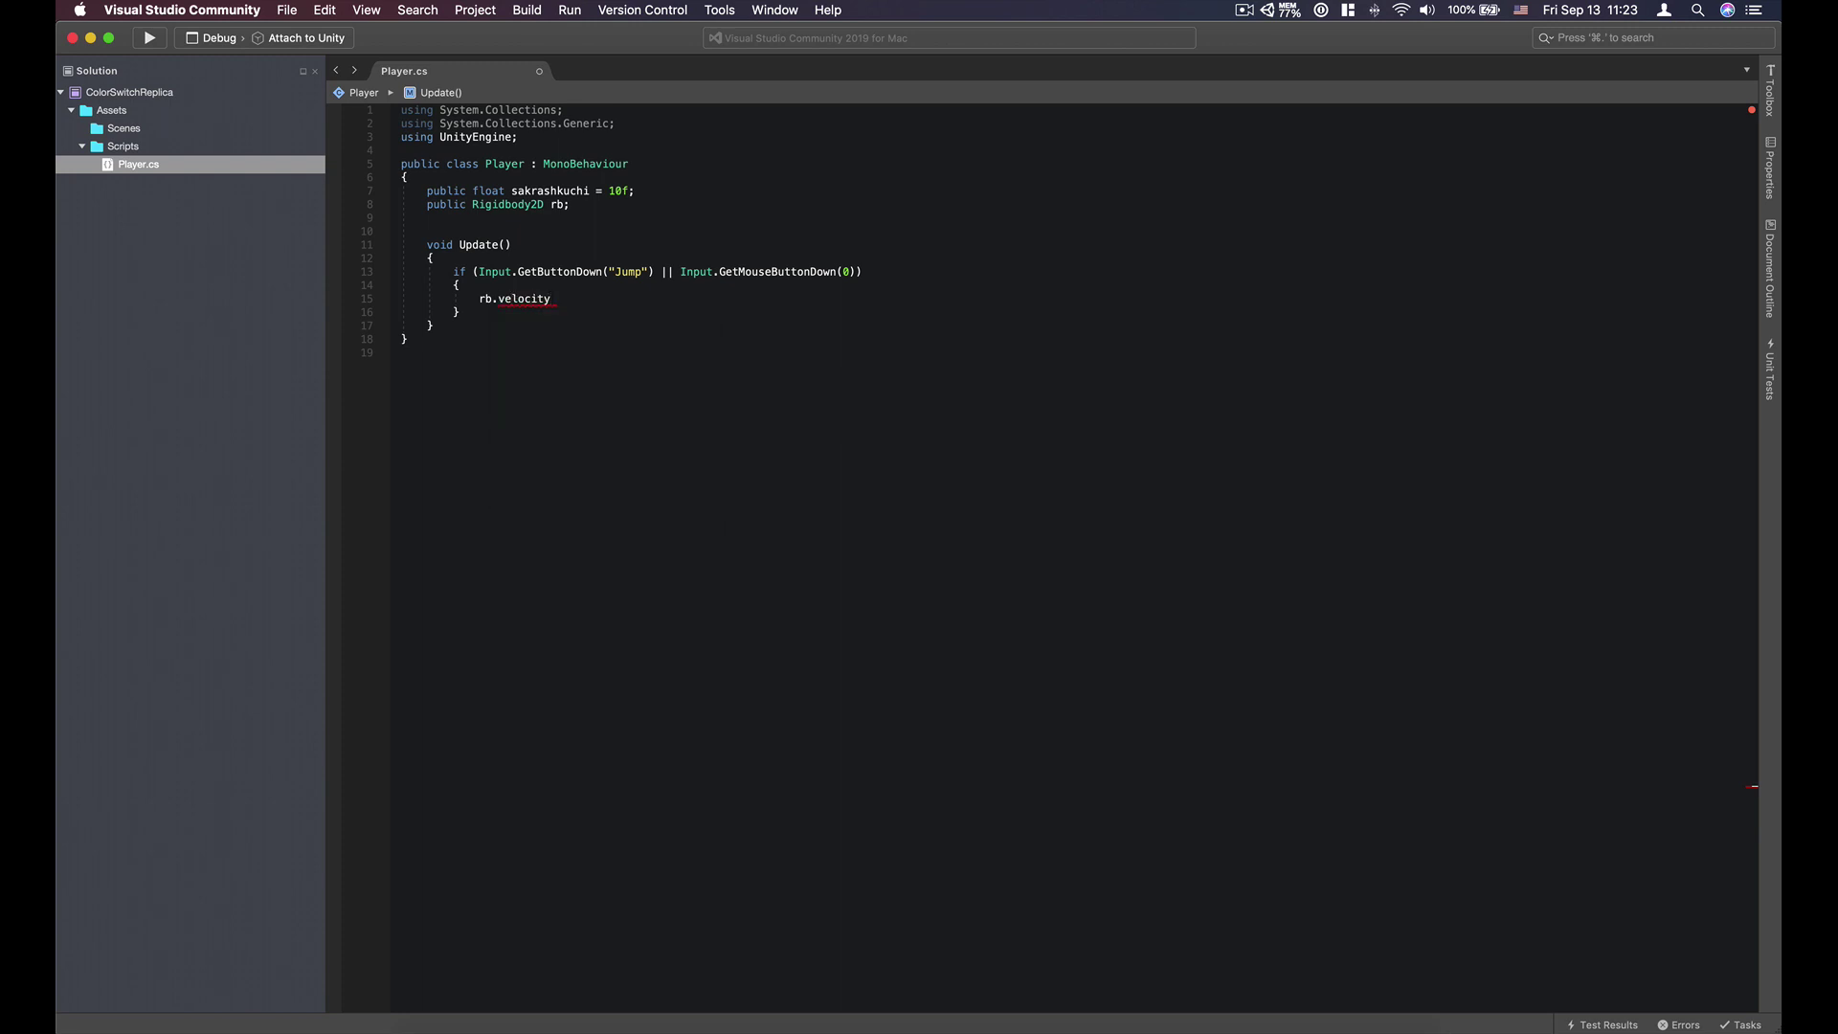
key("BackSpace")
type("= V")
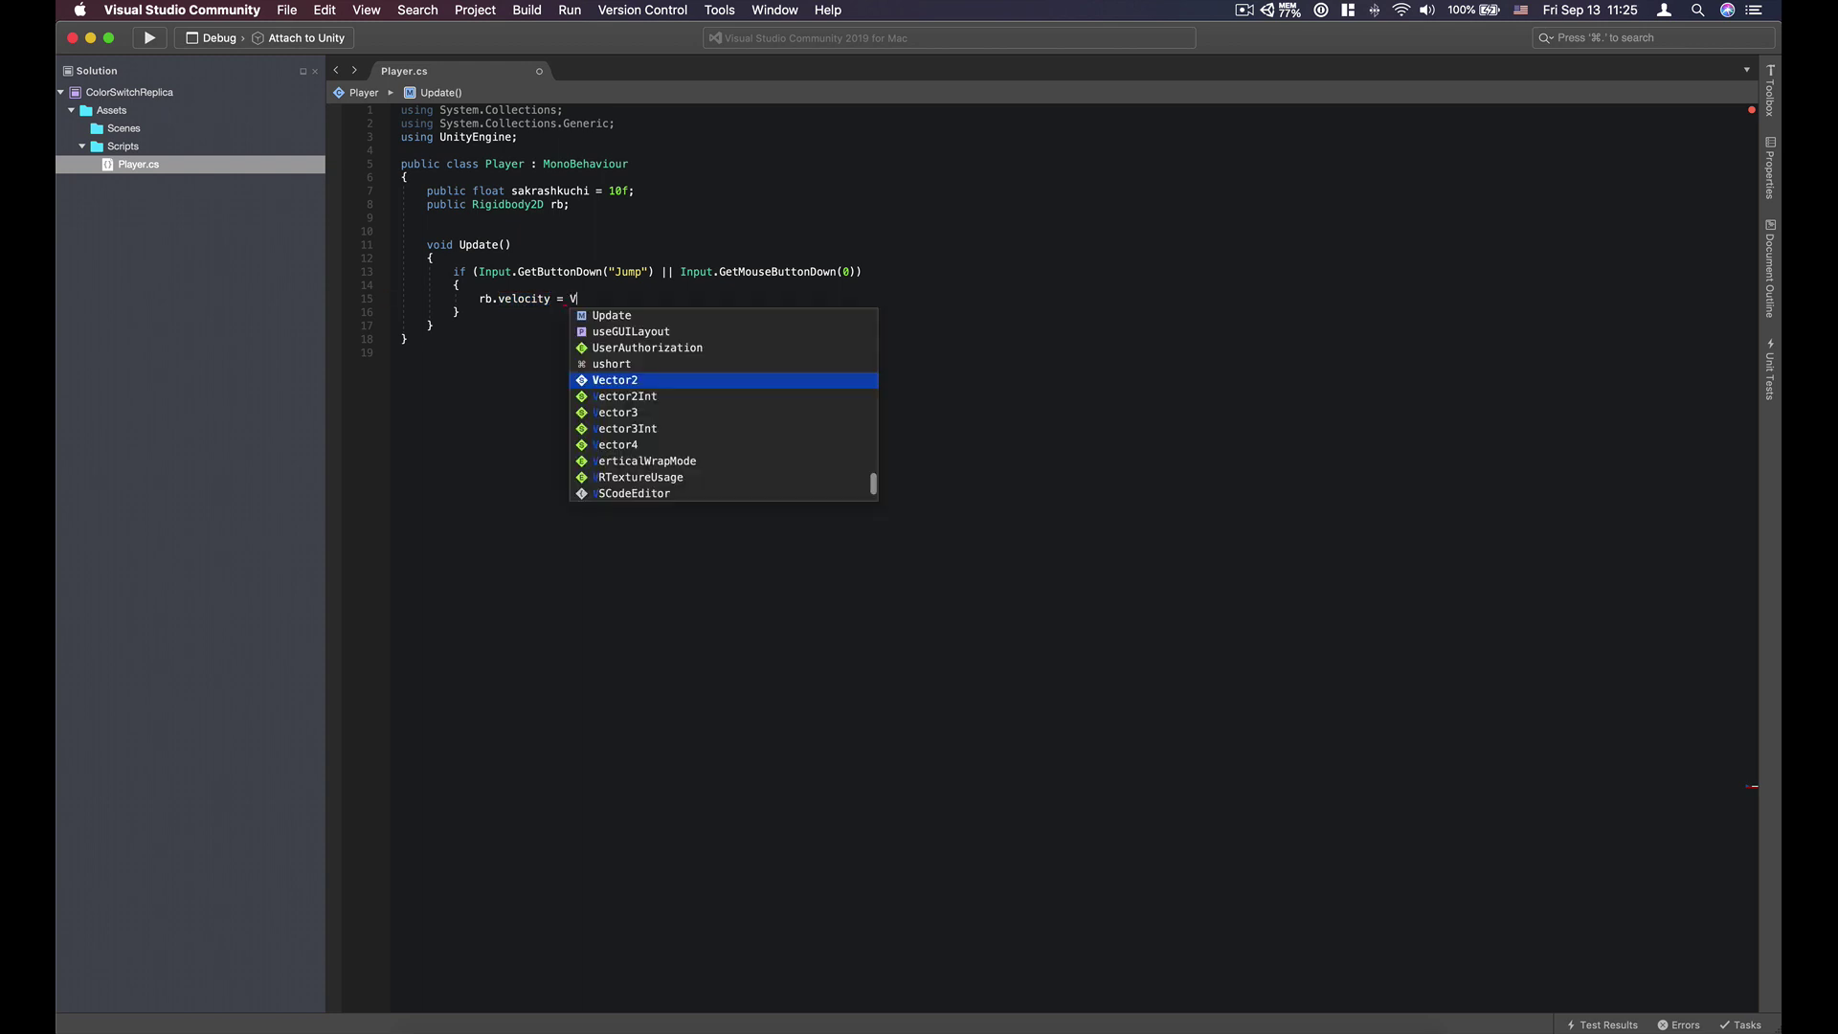
type("ec")
key("Return")
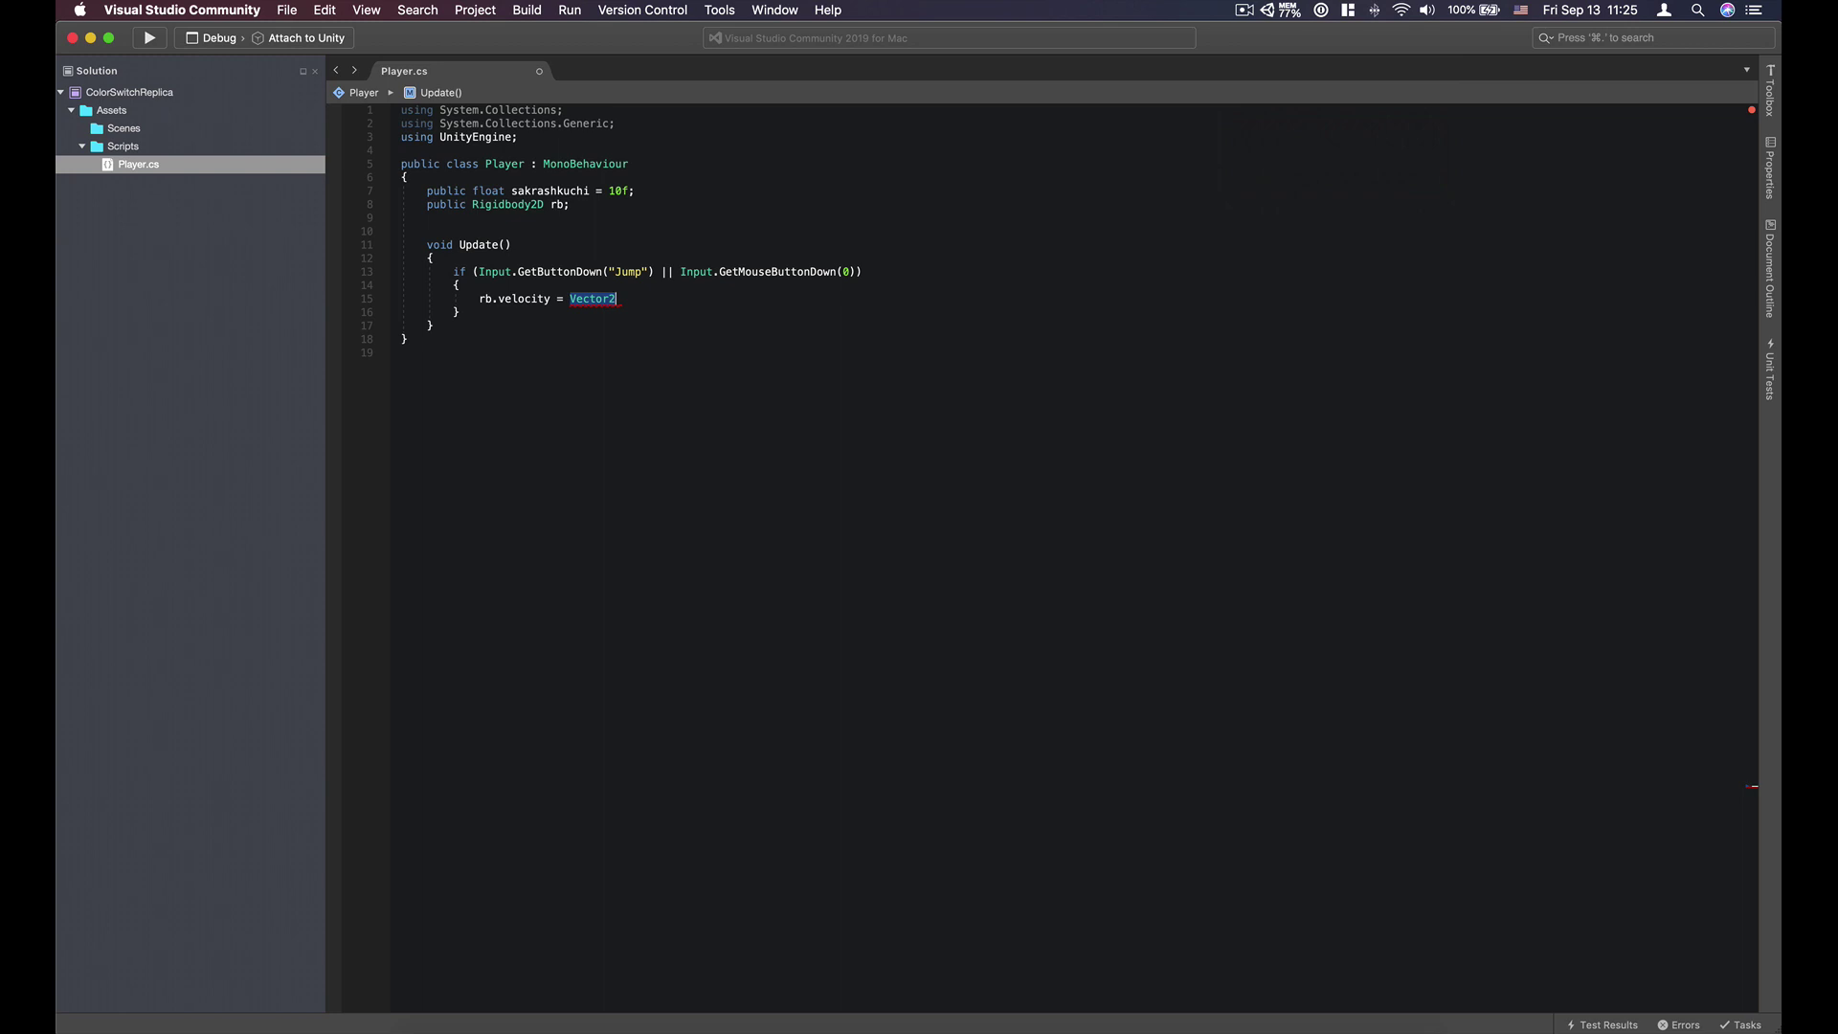
type(".")
type("up")
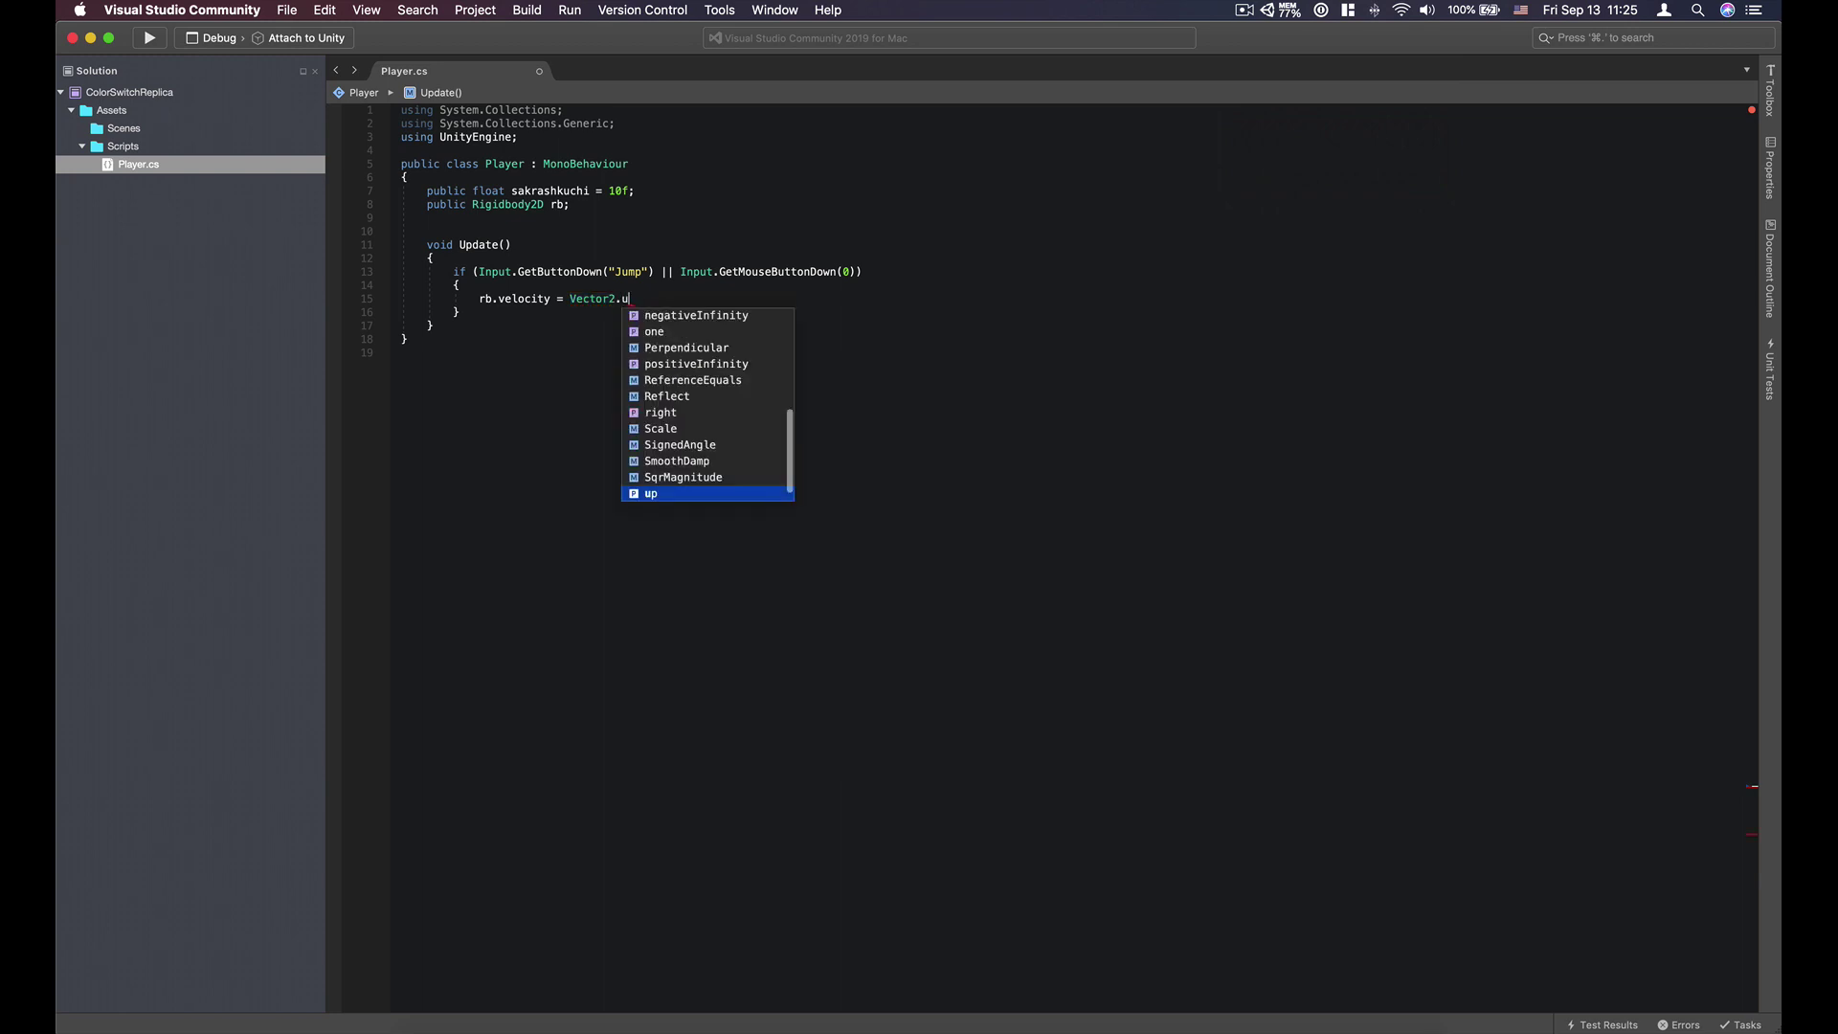
key("Return")
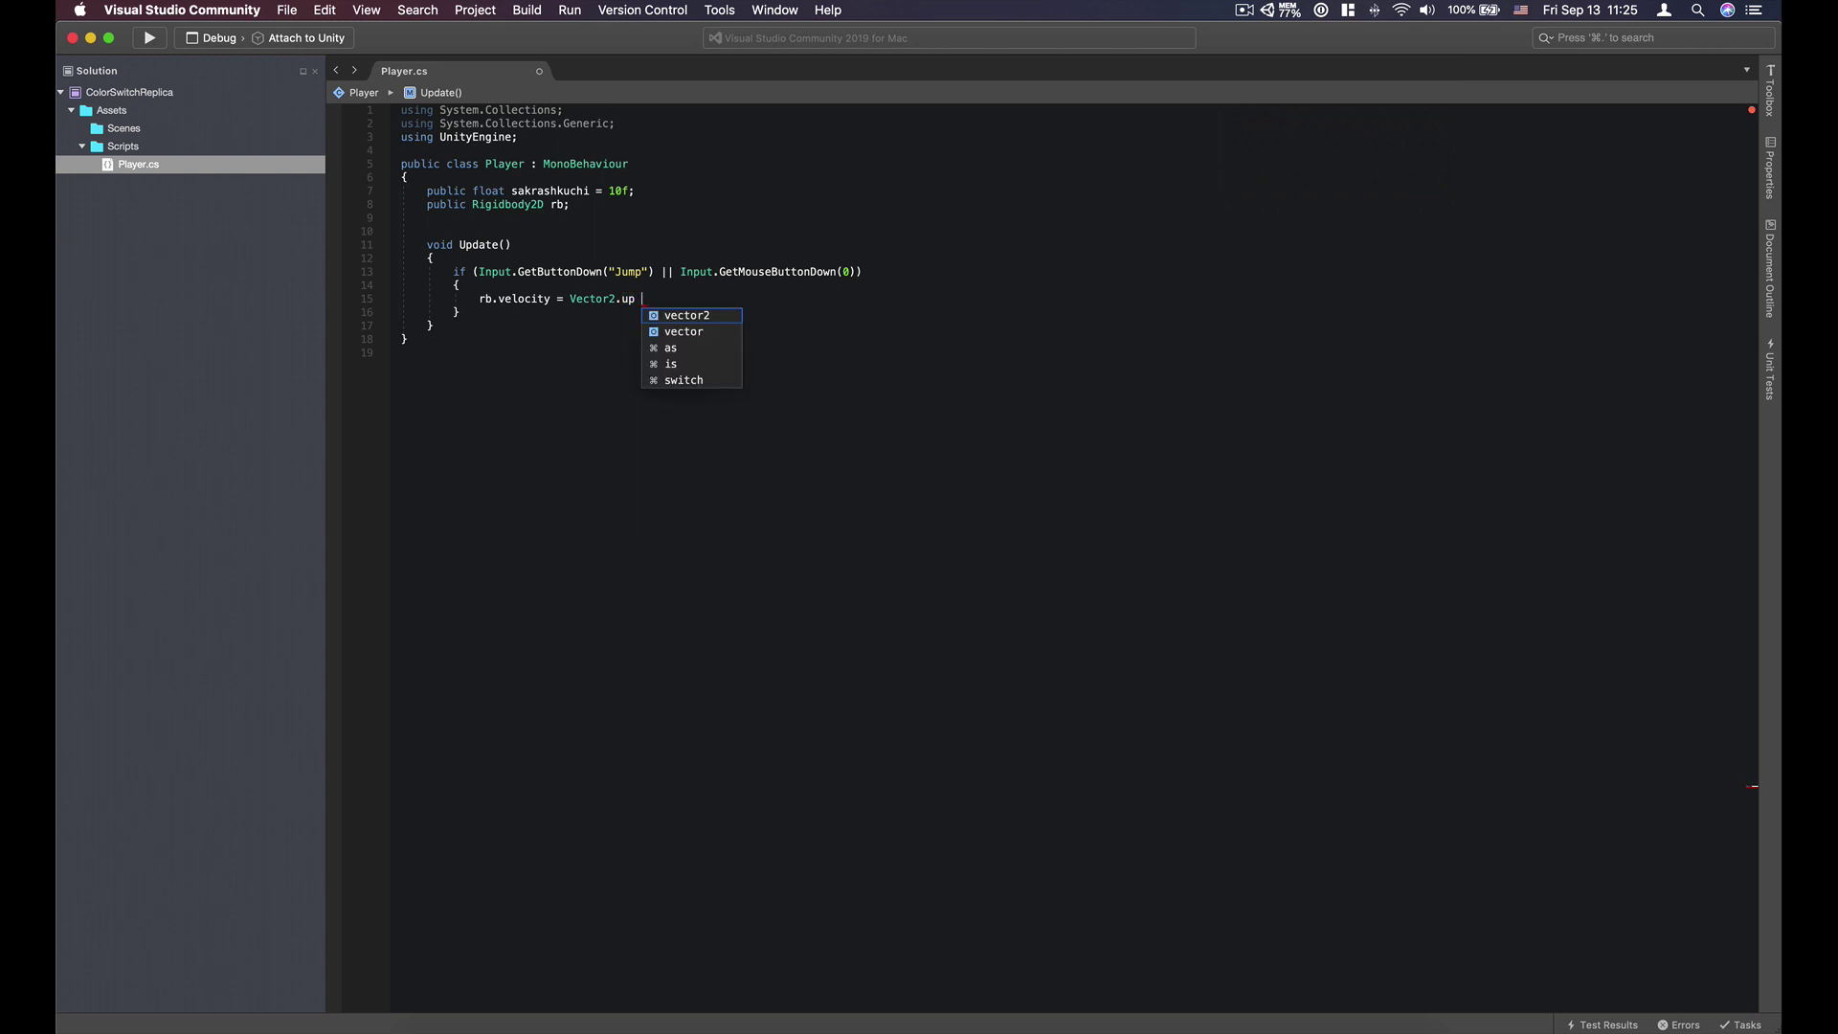
type("*")
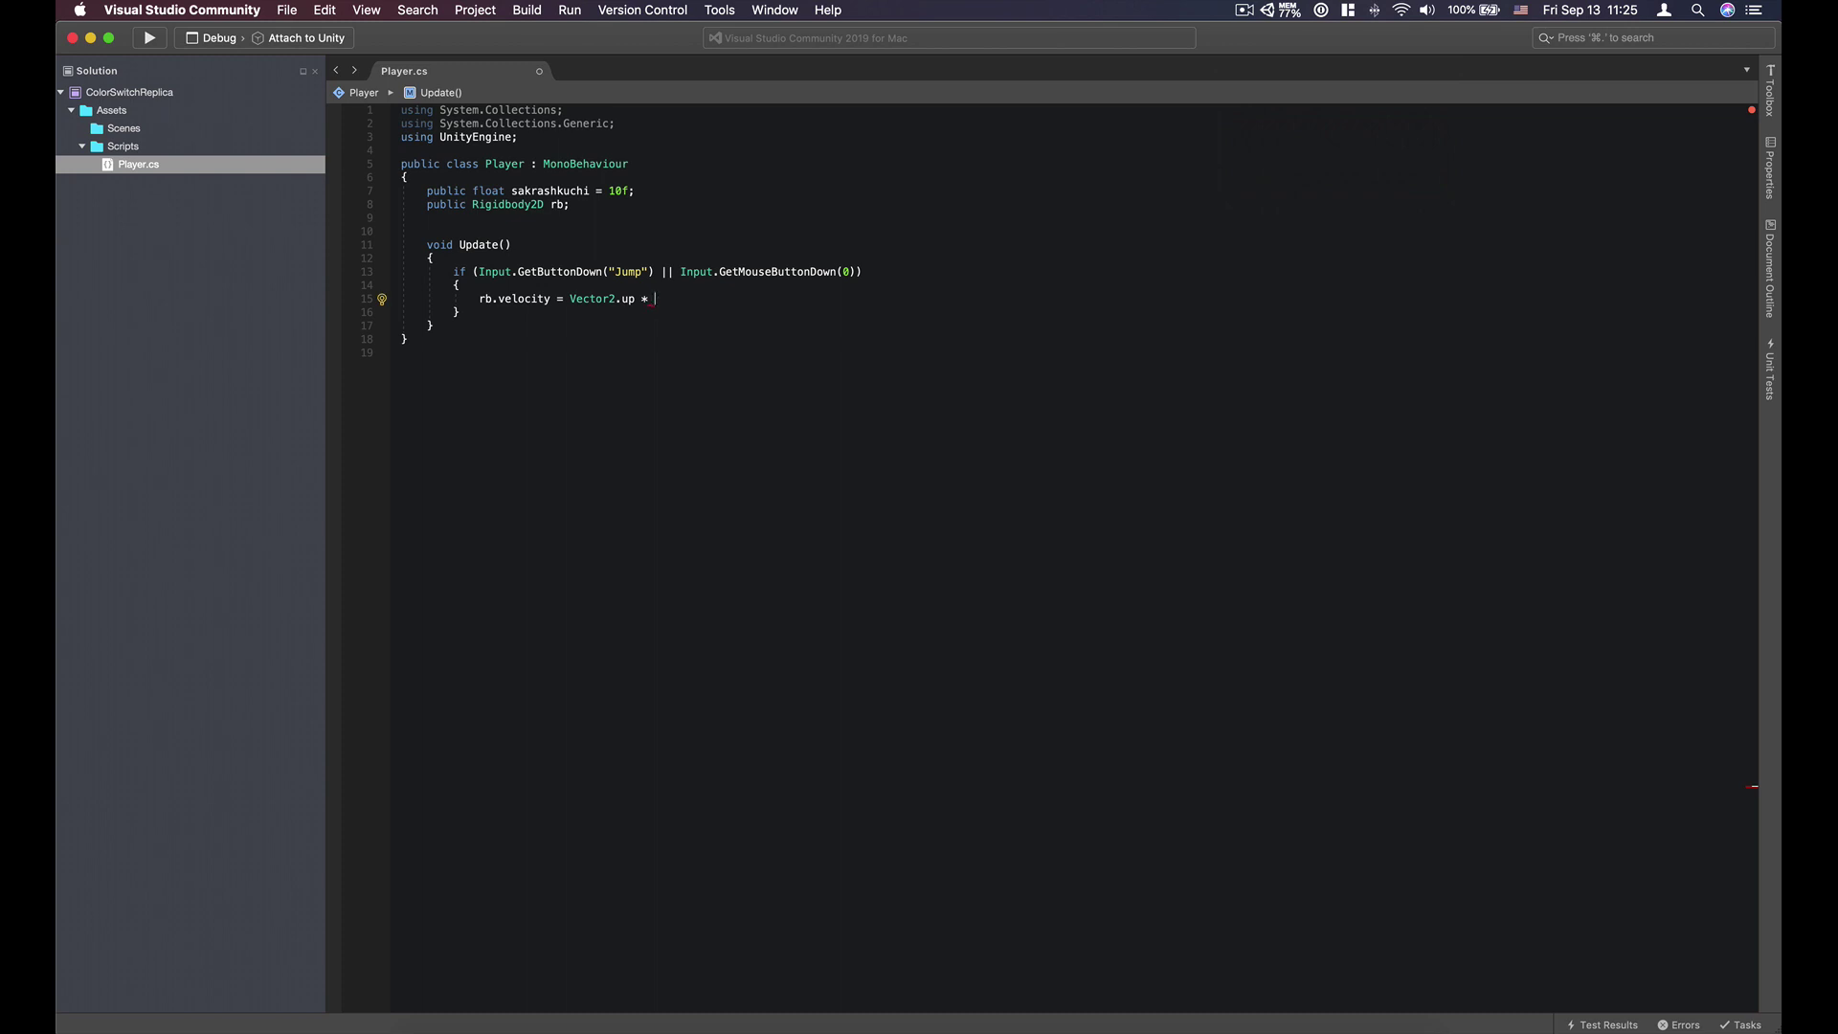
type("ak")
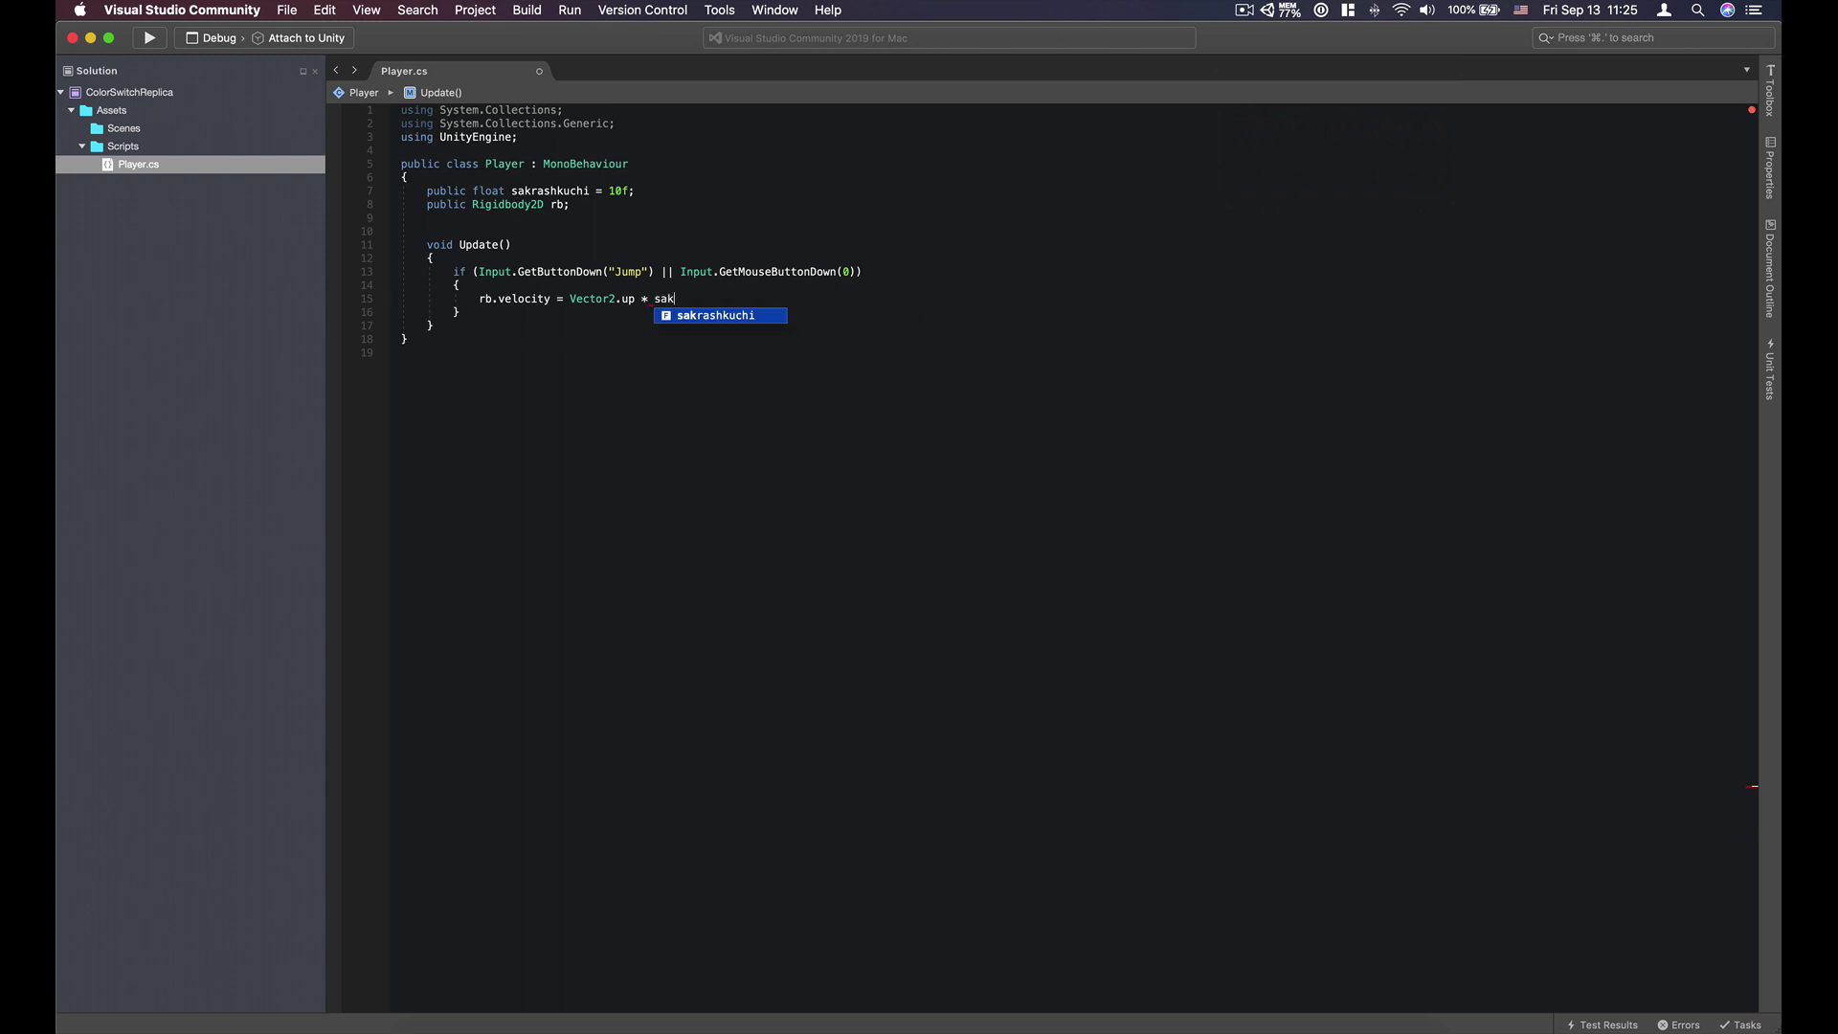
key("Return")
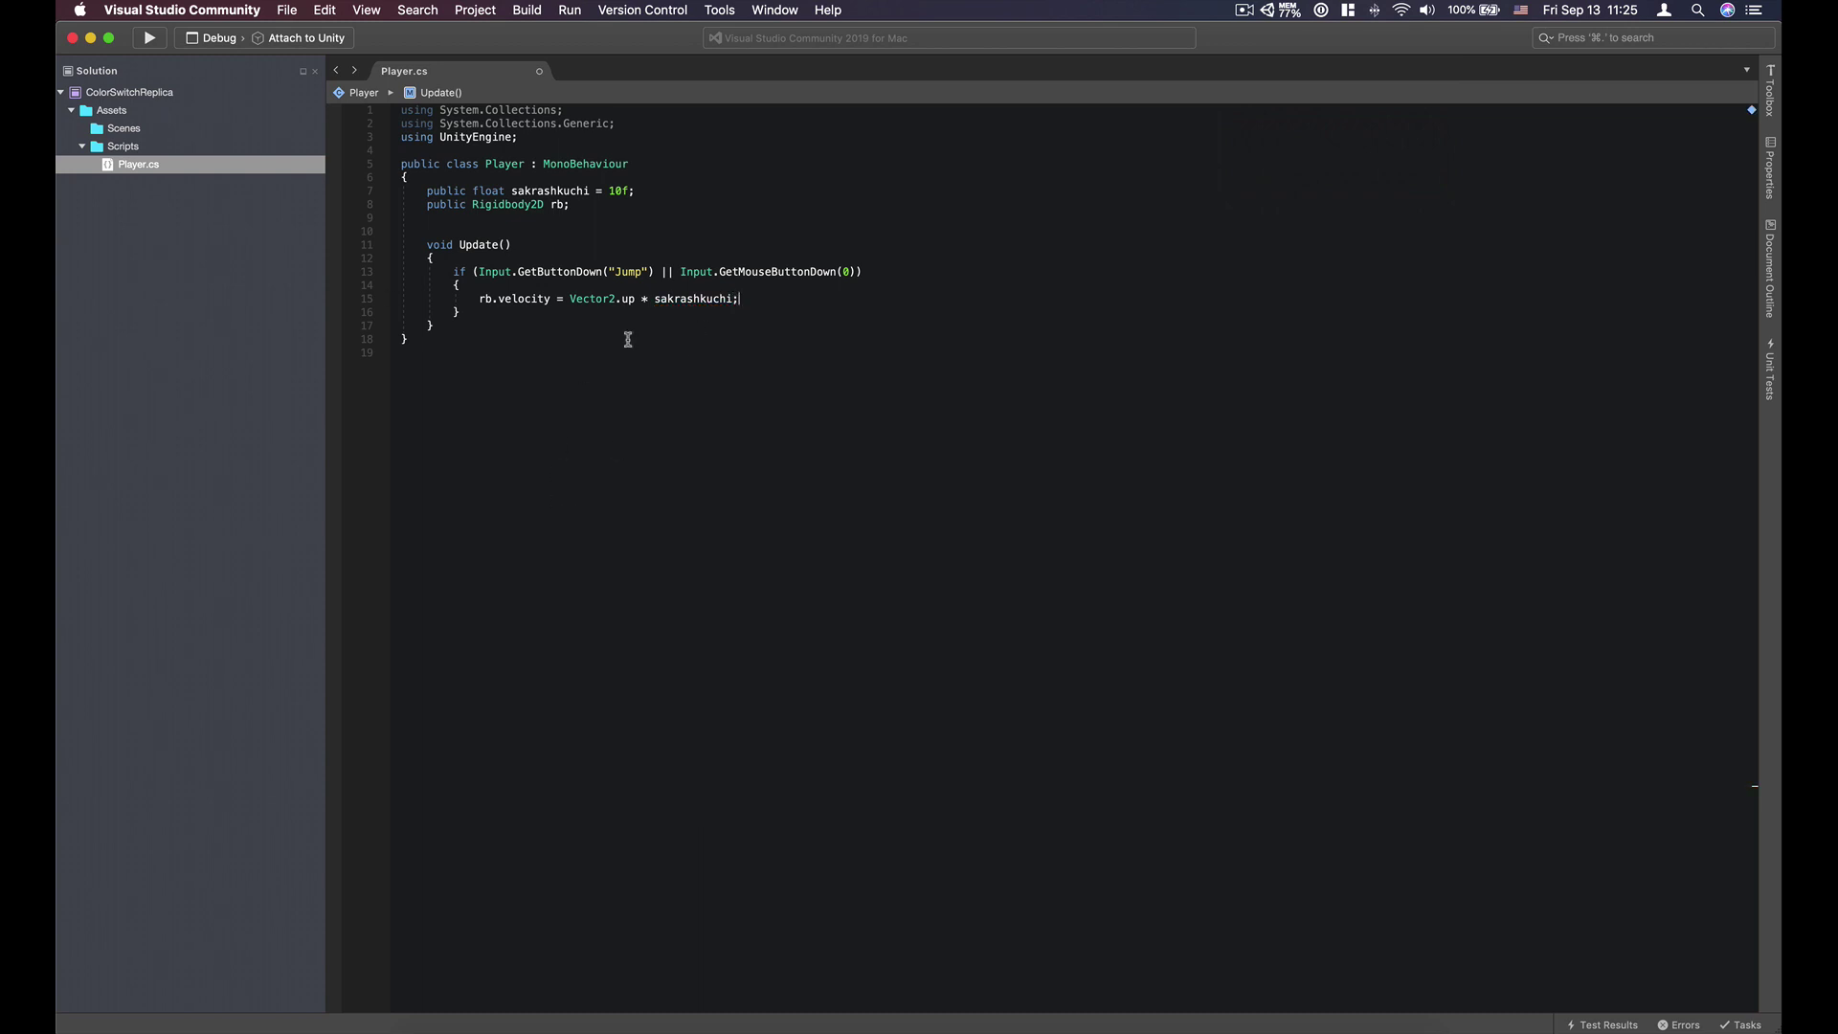
Step: Save Player.cs via the File menu
left_click(907, 404)
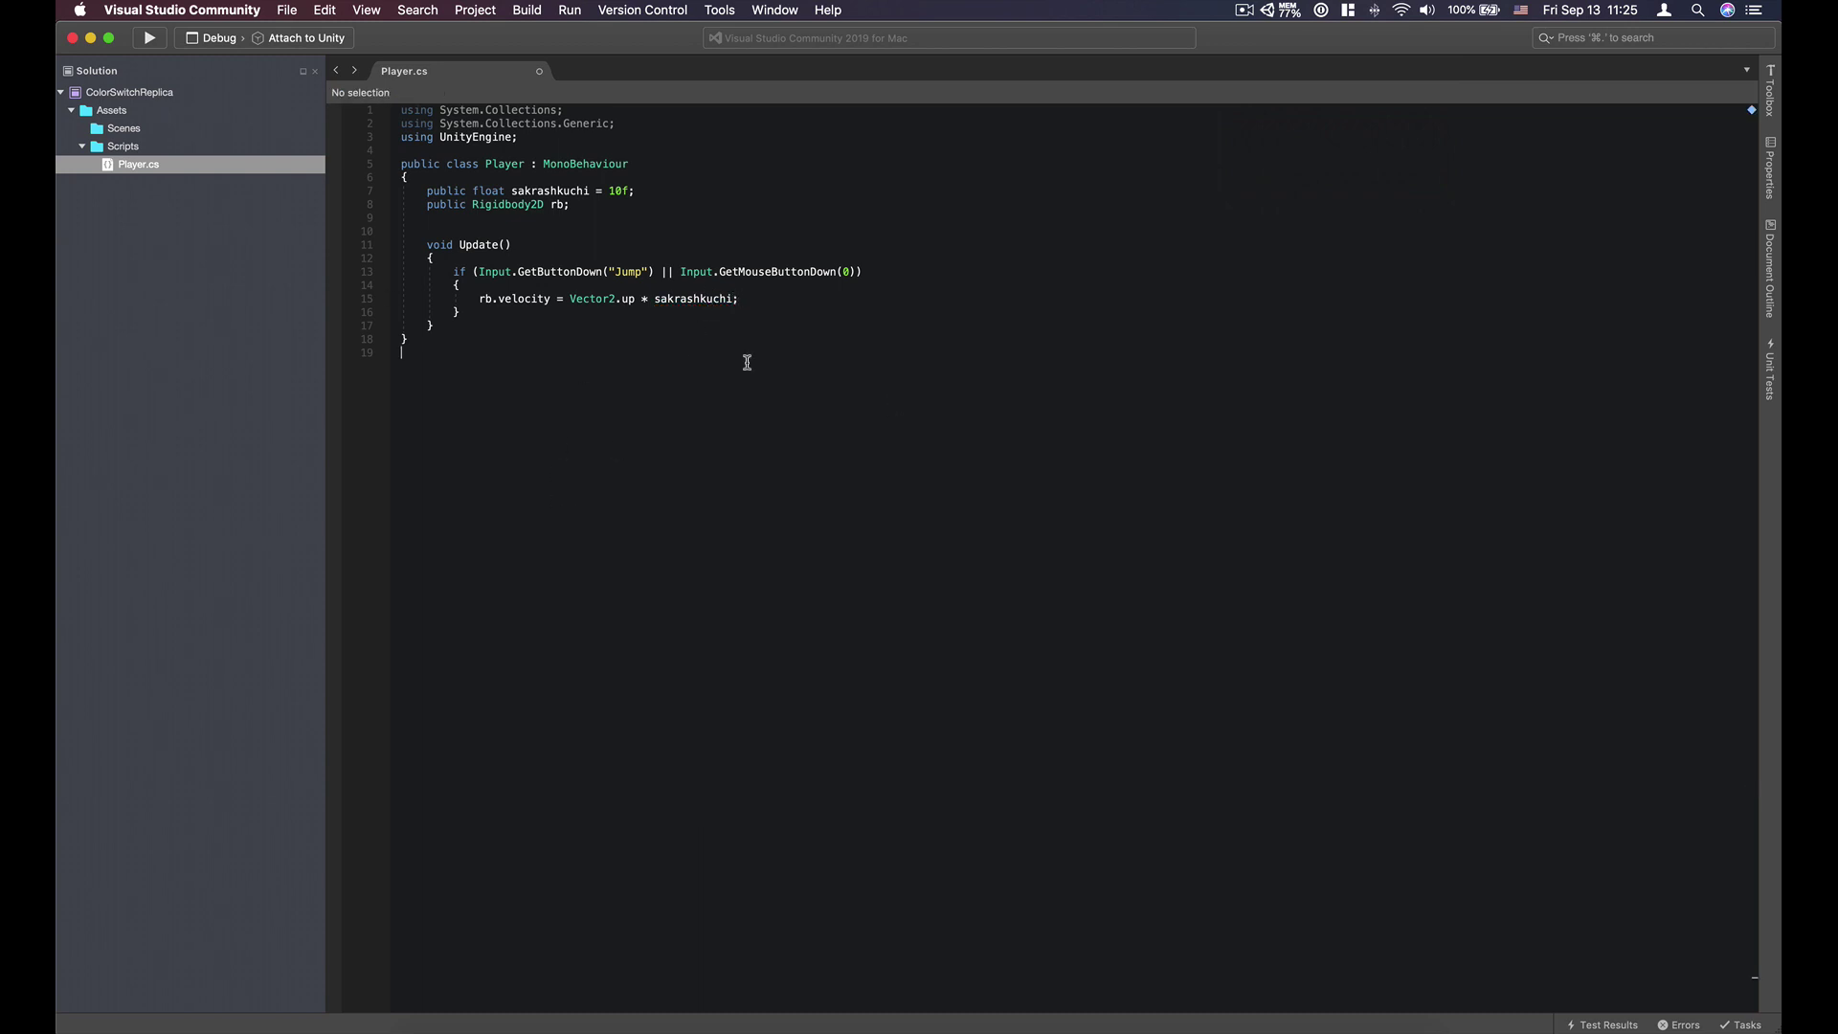
left_click(288, 10)
left_click(354, 149)
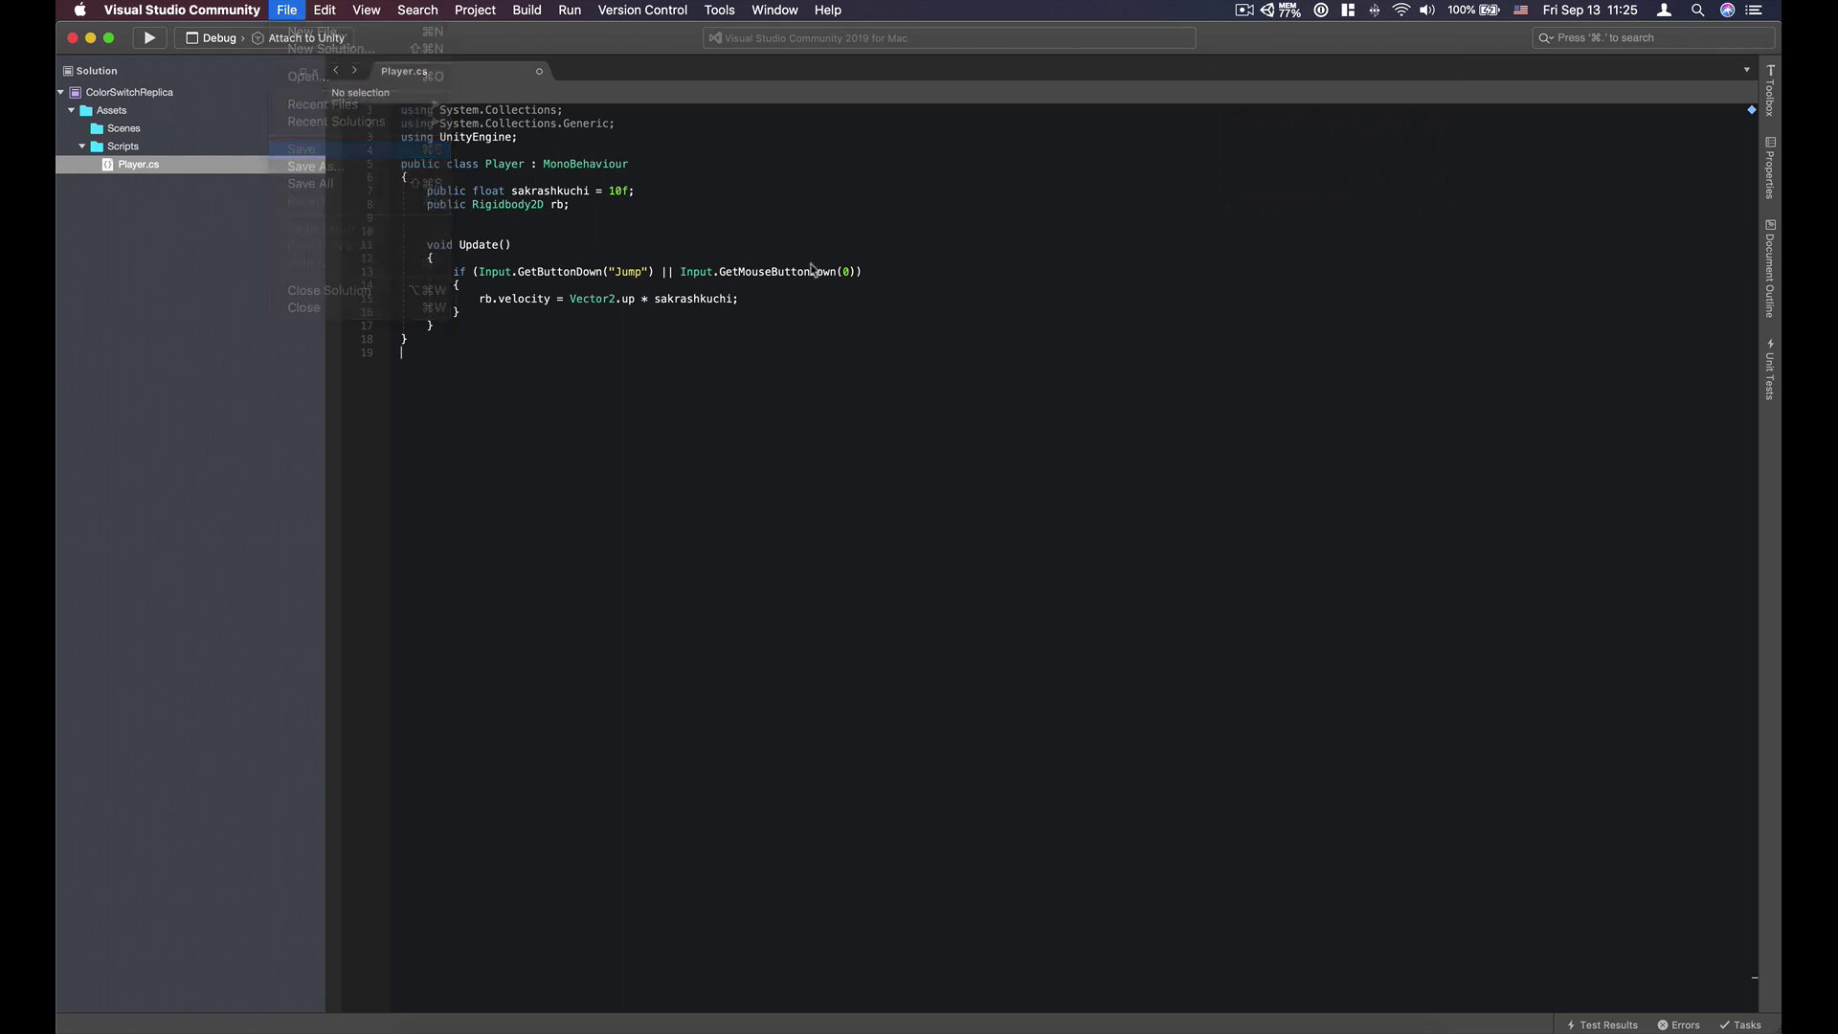
left_click(762, 193)
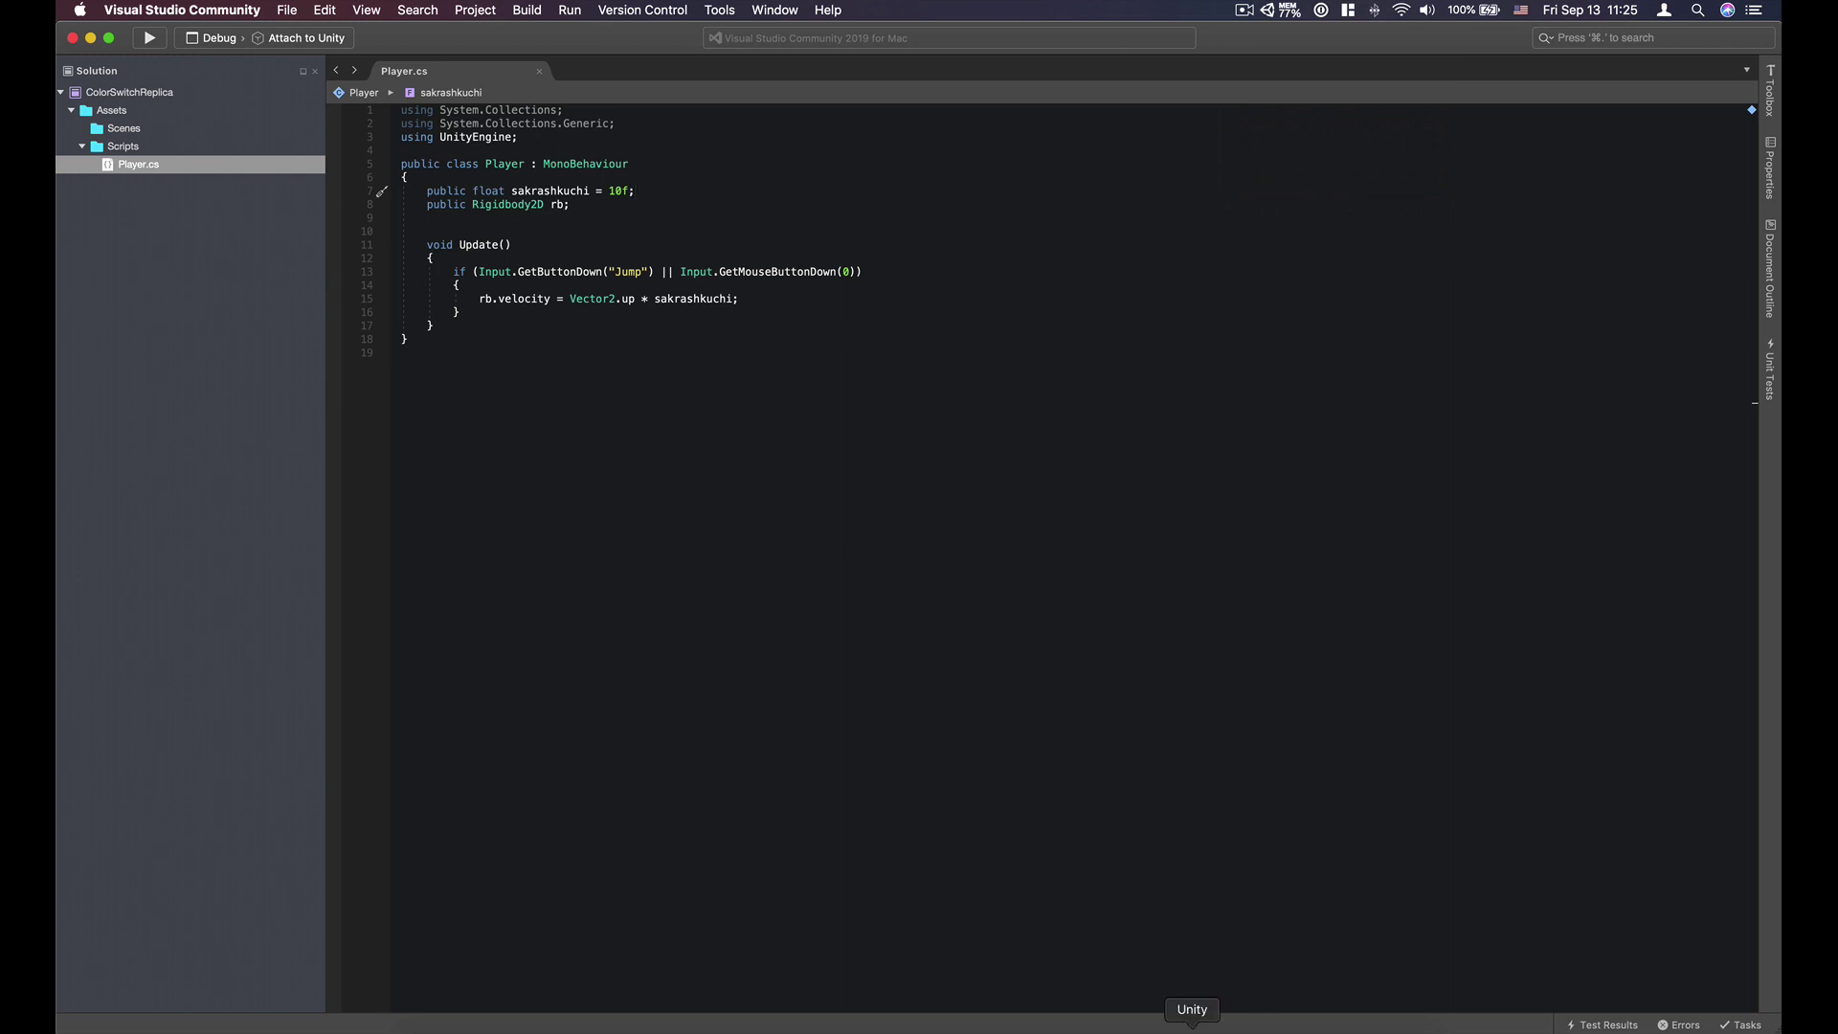
Step: Back in Unity, try Sakrashkuchi at 20, then restore it to 10
left_click(1192, 1030)
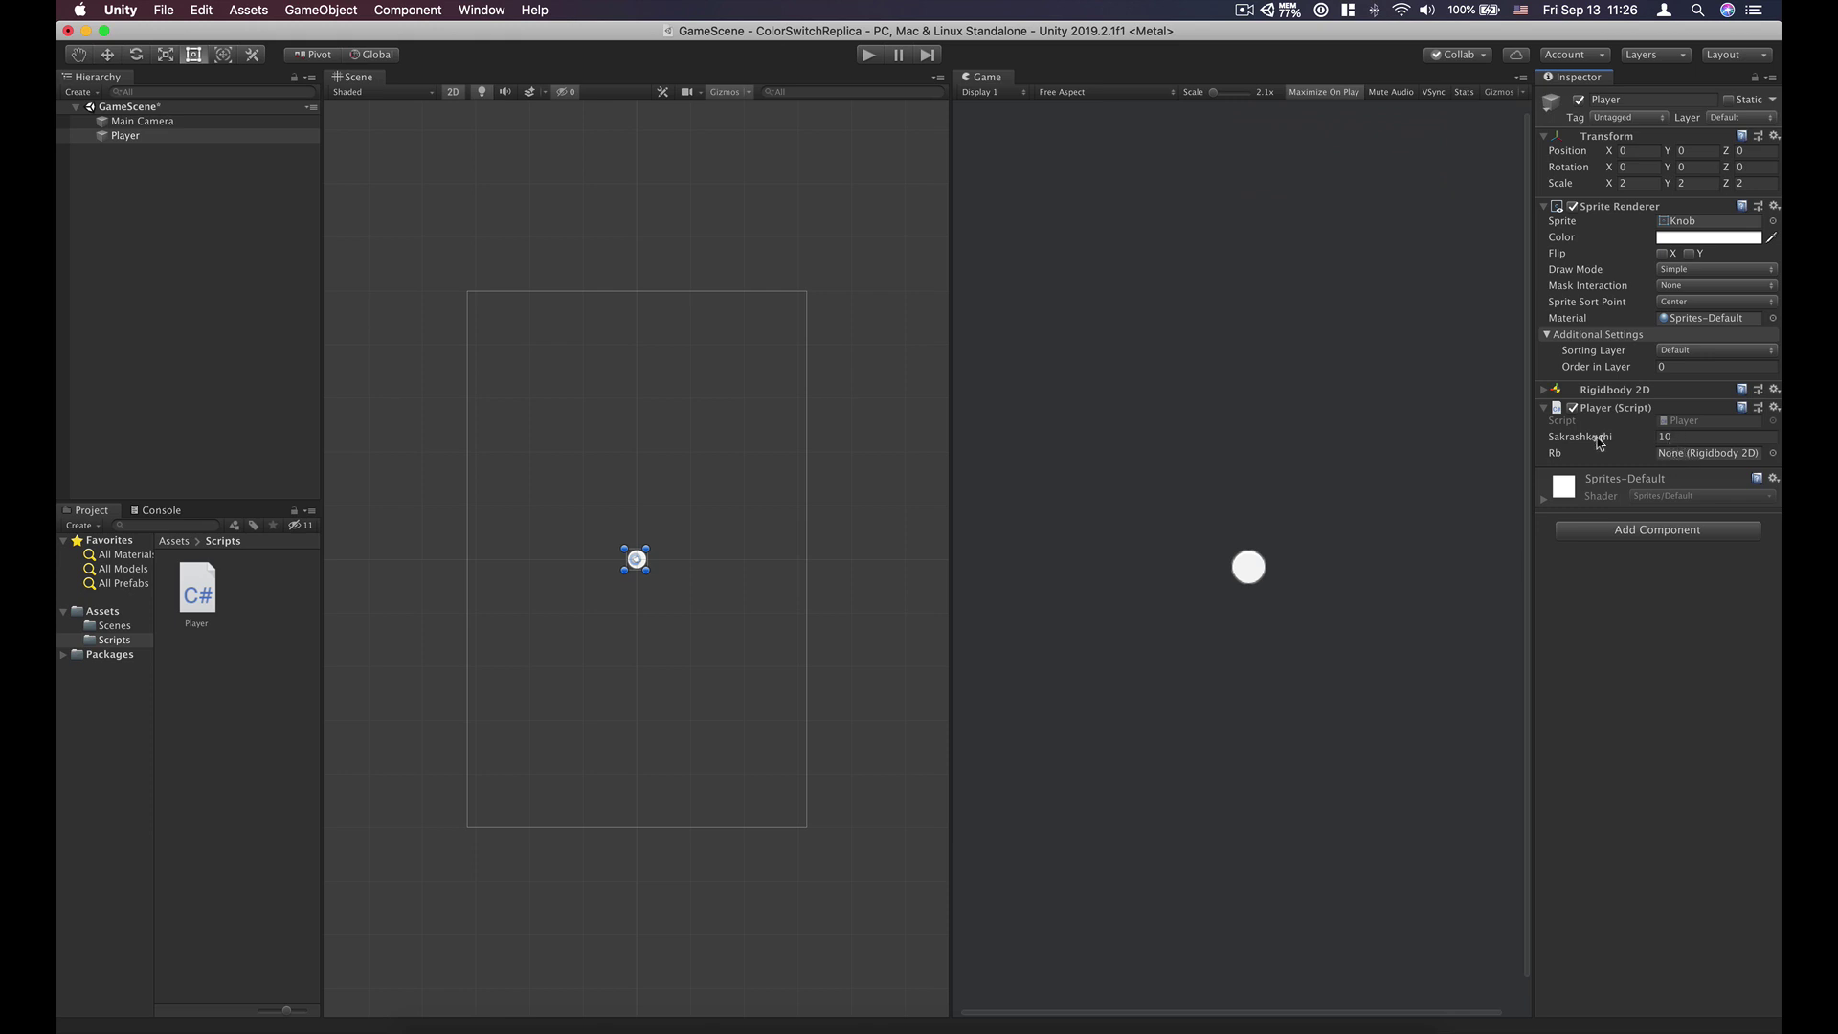
left_click(1682, 436)
key("Return")
left_click_drag(951, 399, 880, 400)
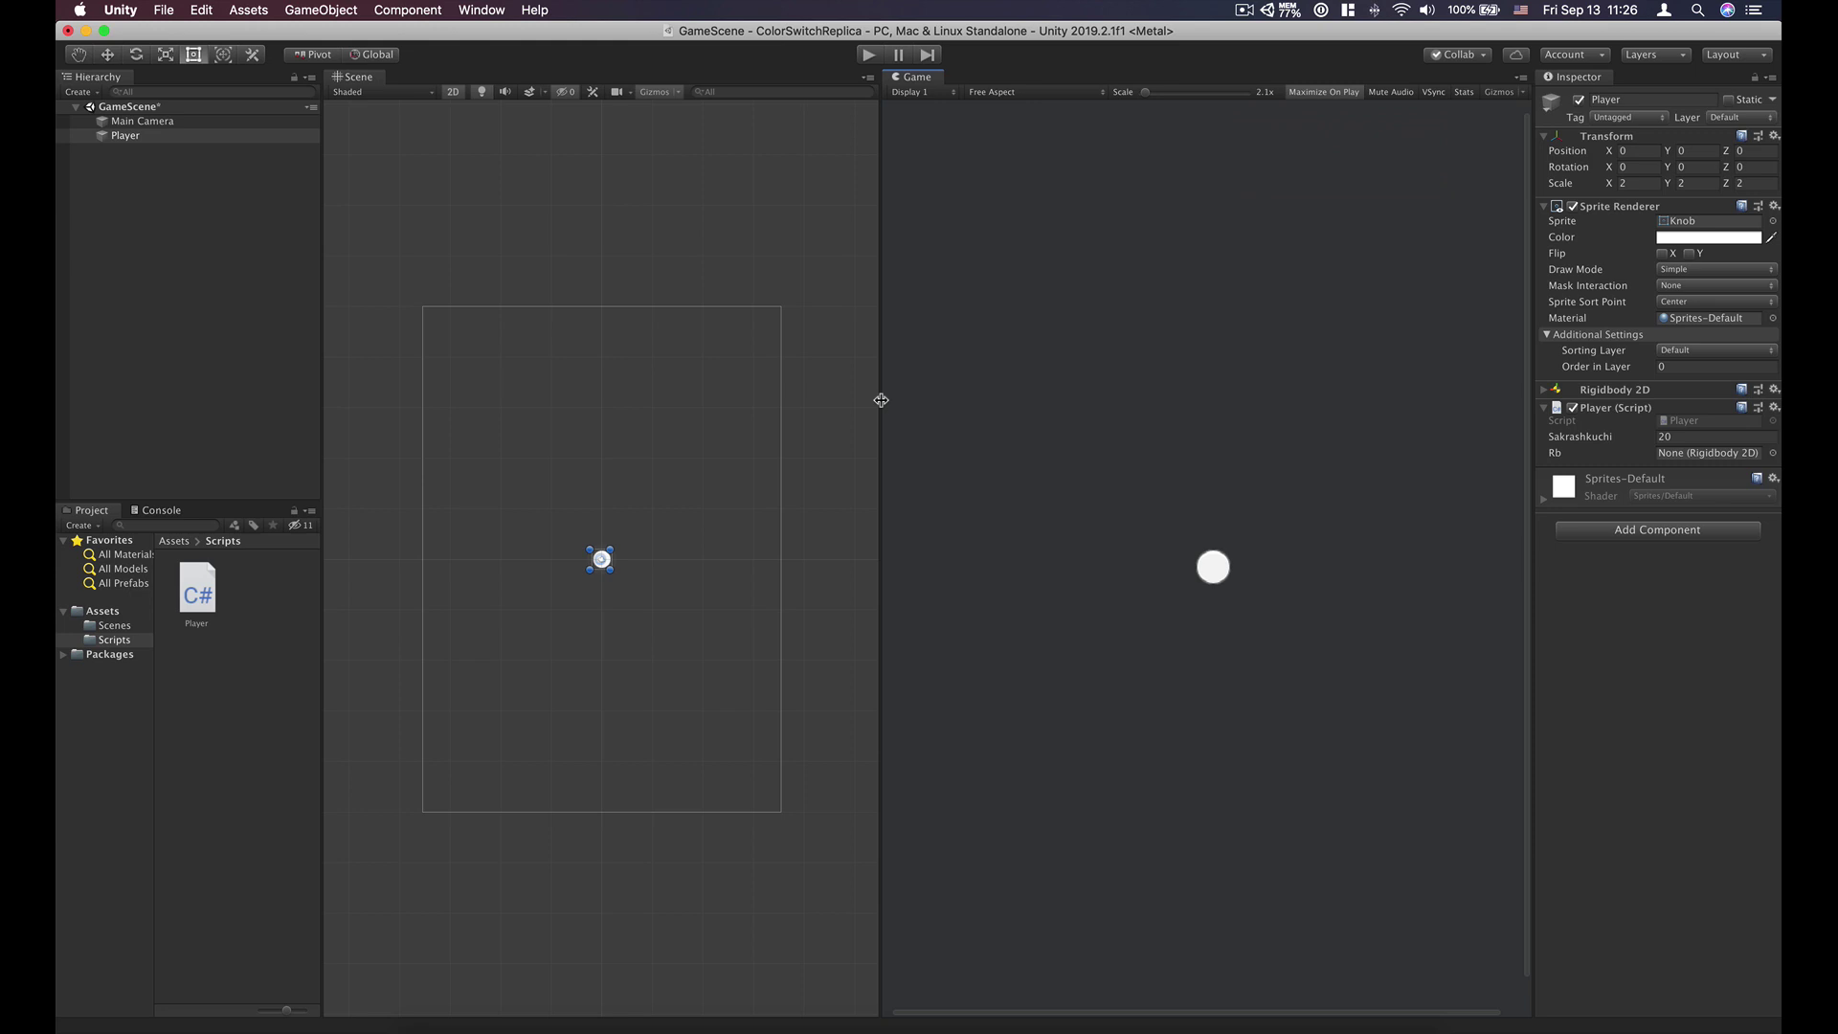
left_click(1652, 437)
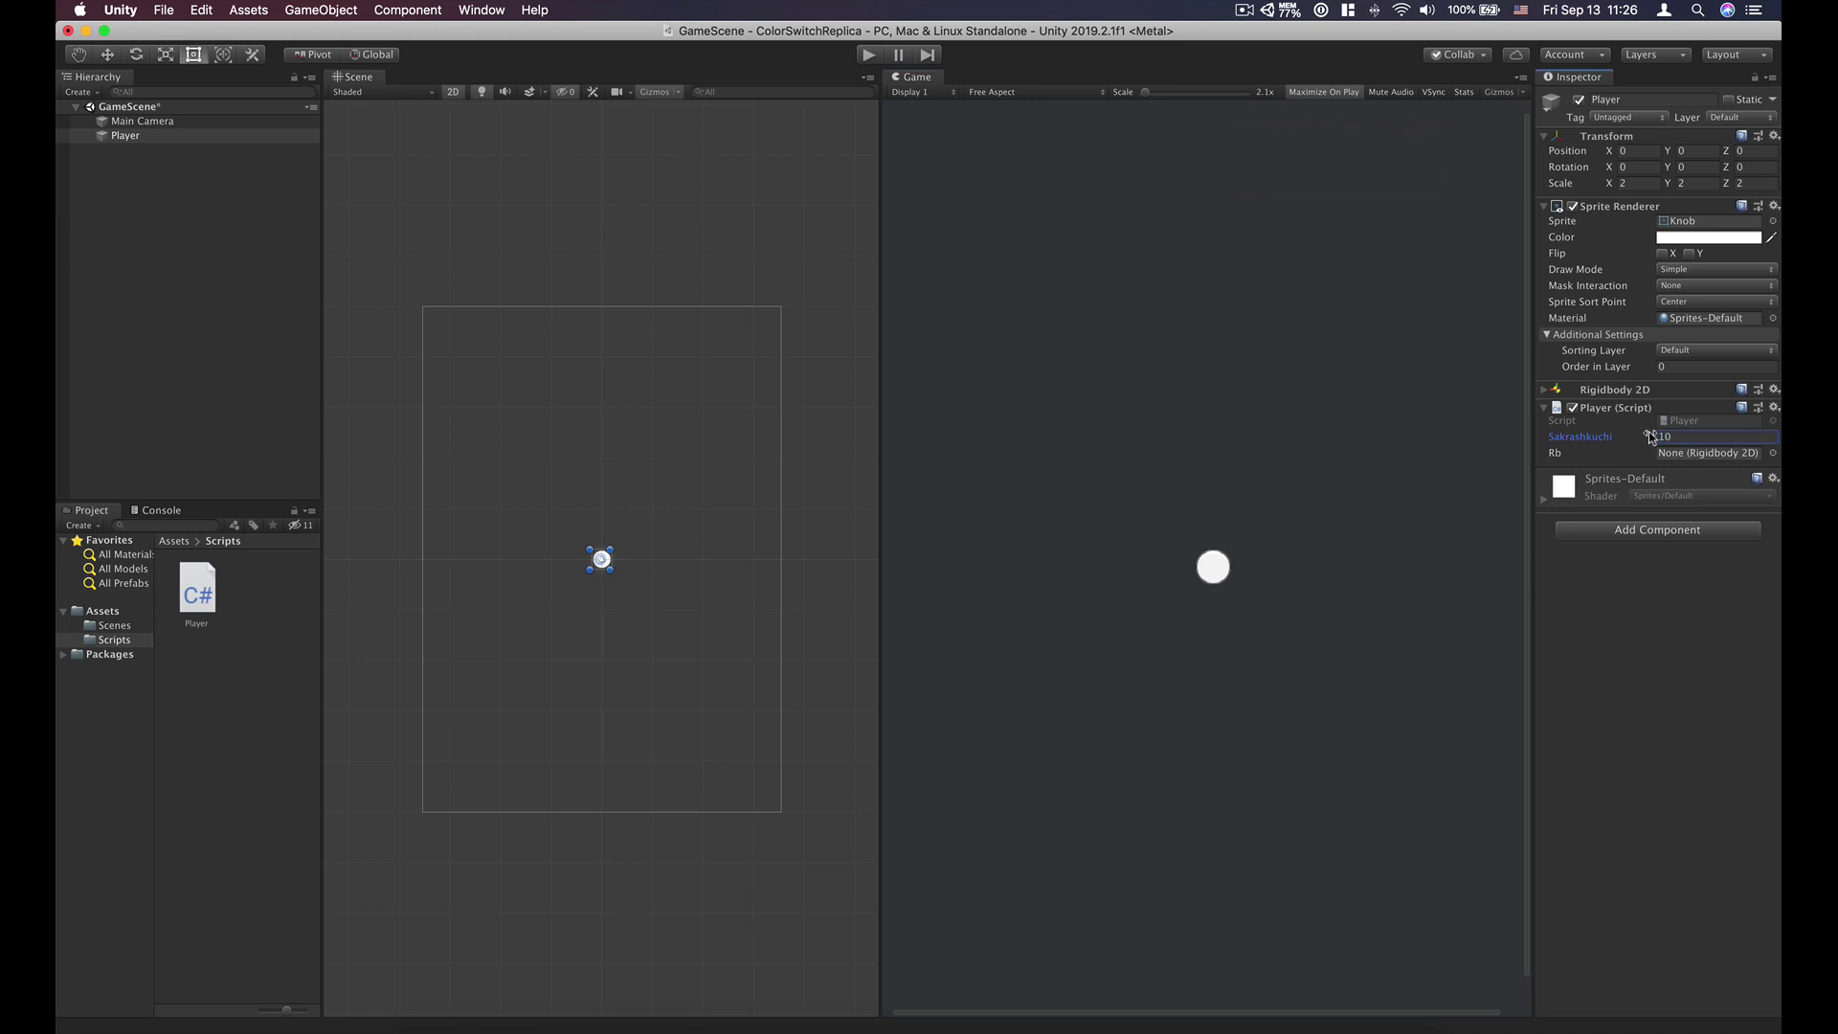
left_click(1617, 456)
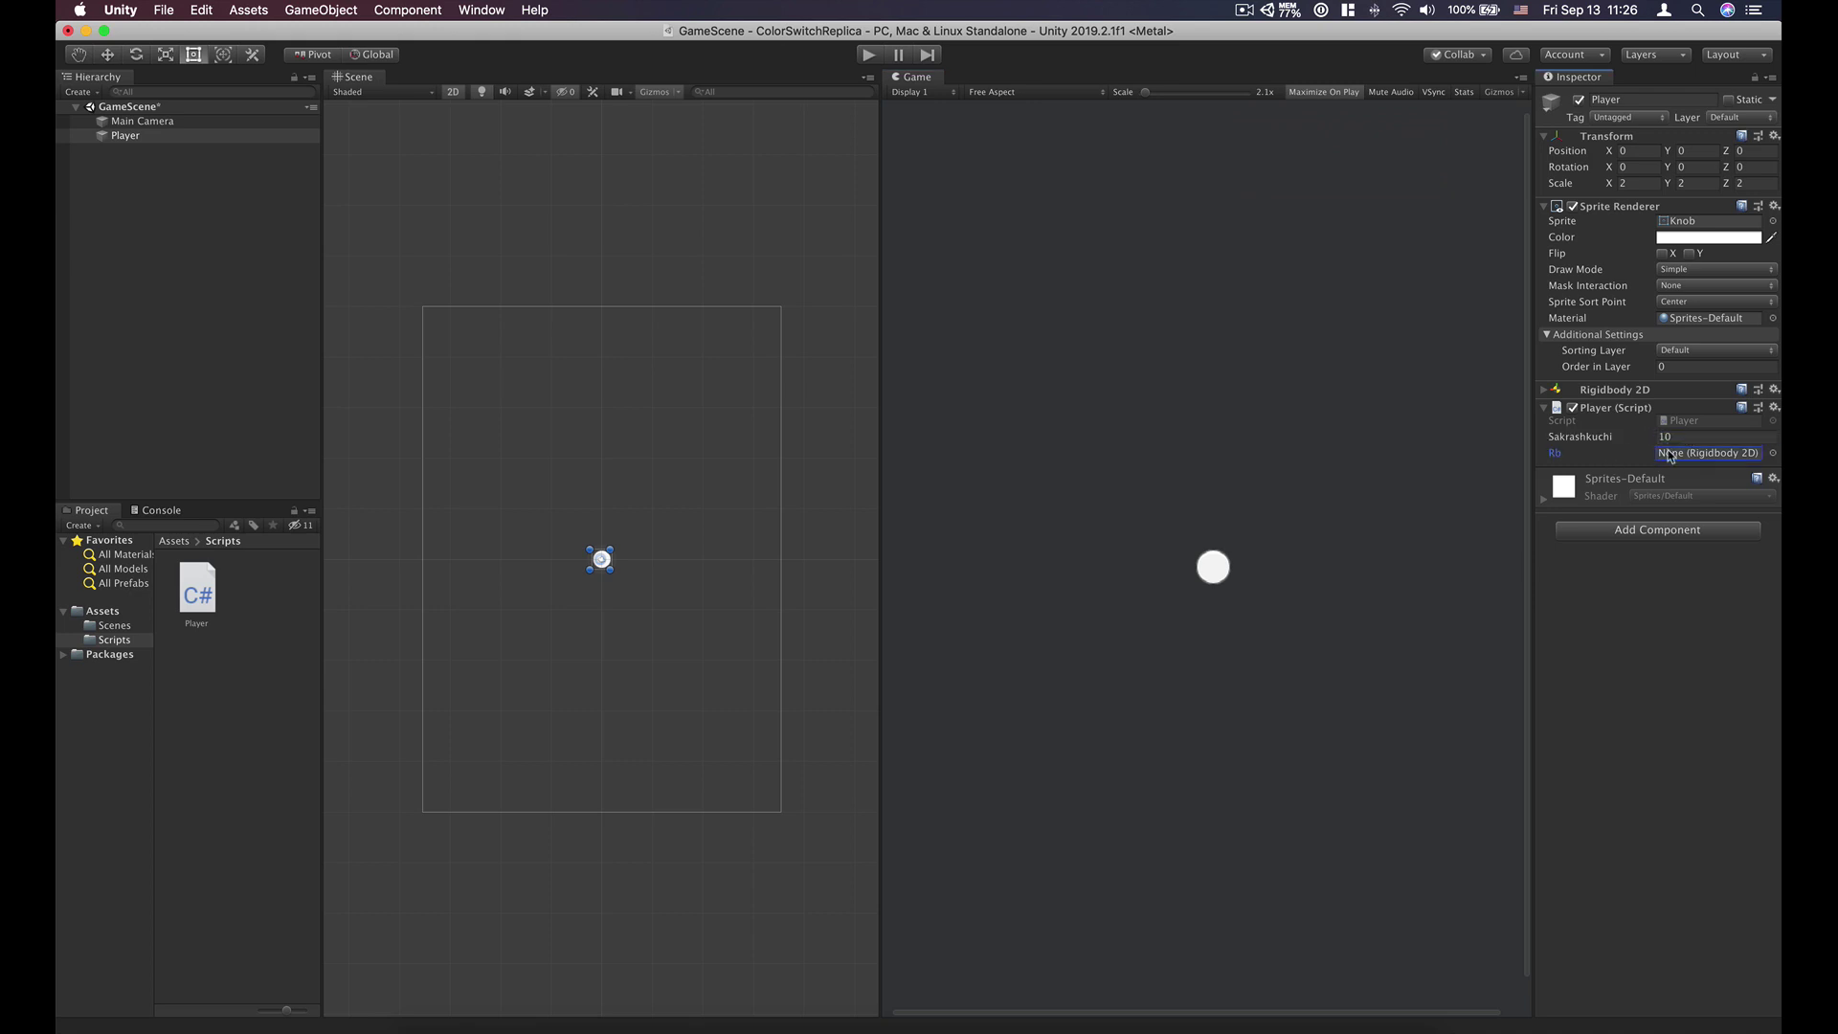
Step: Drag the Player's Rigidbody 2D into the script's Rb field
left_click(1543, 389)
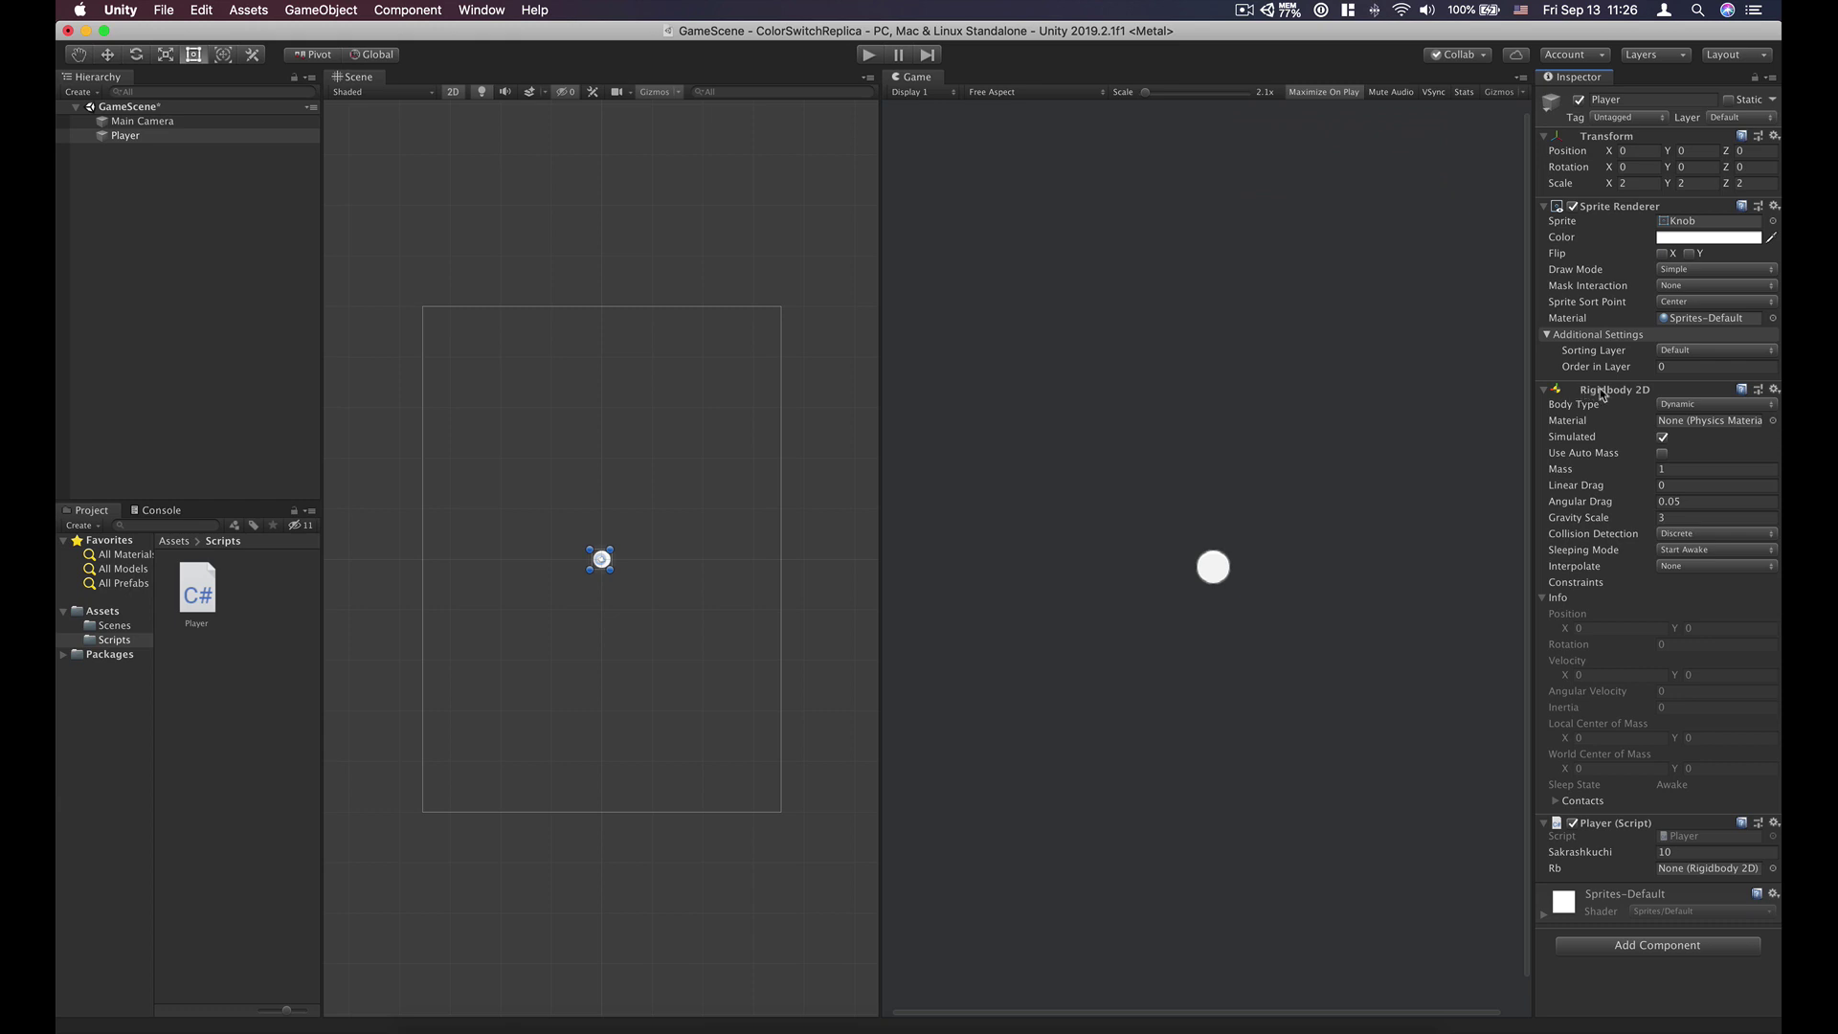
left_click(1543, 598)
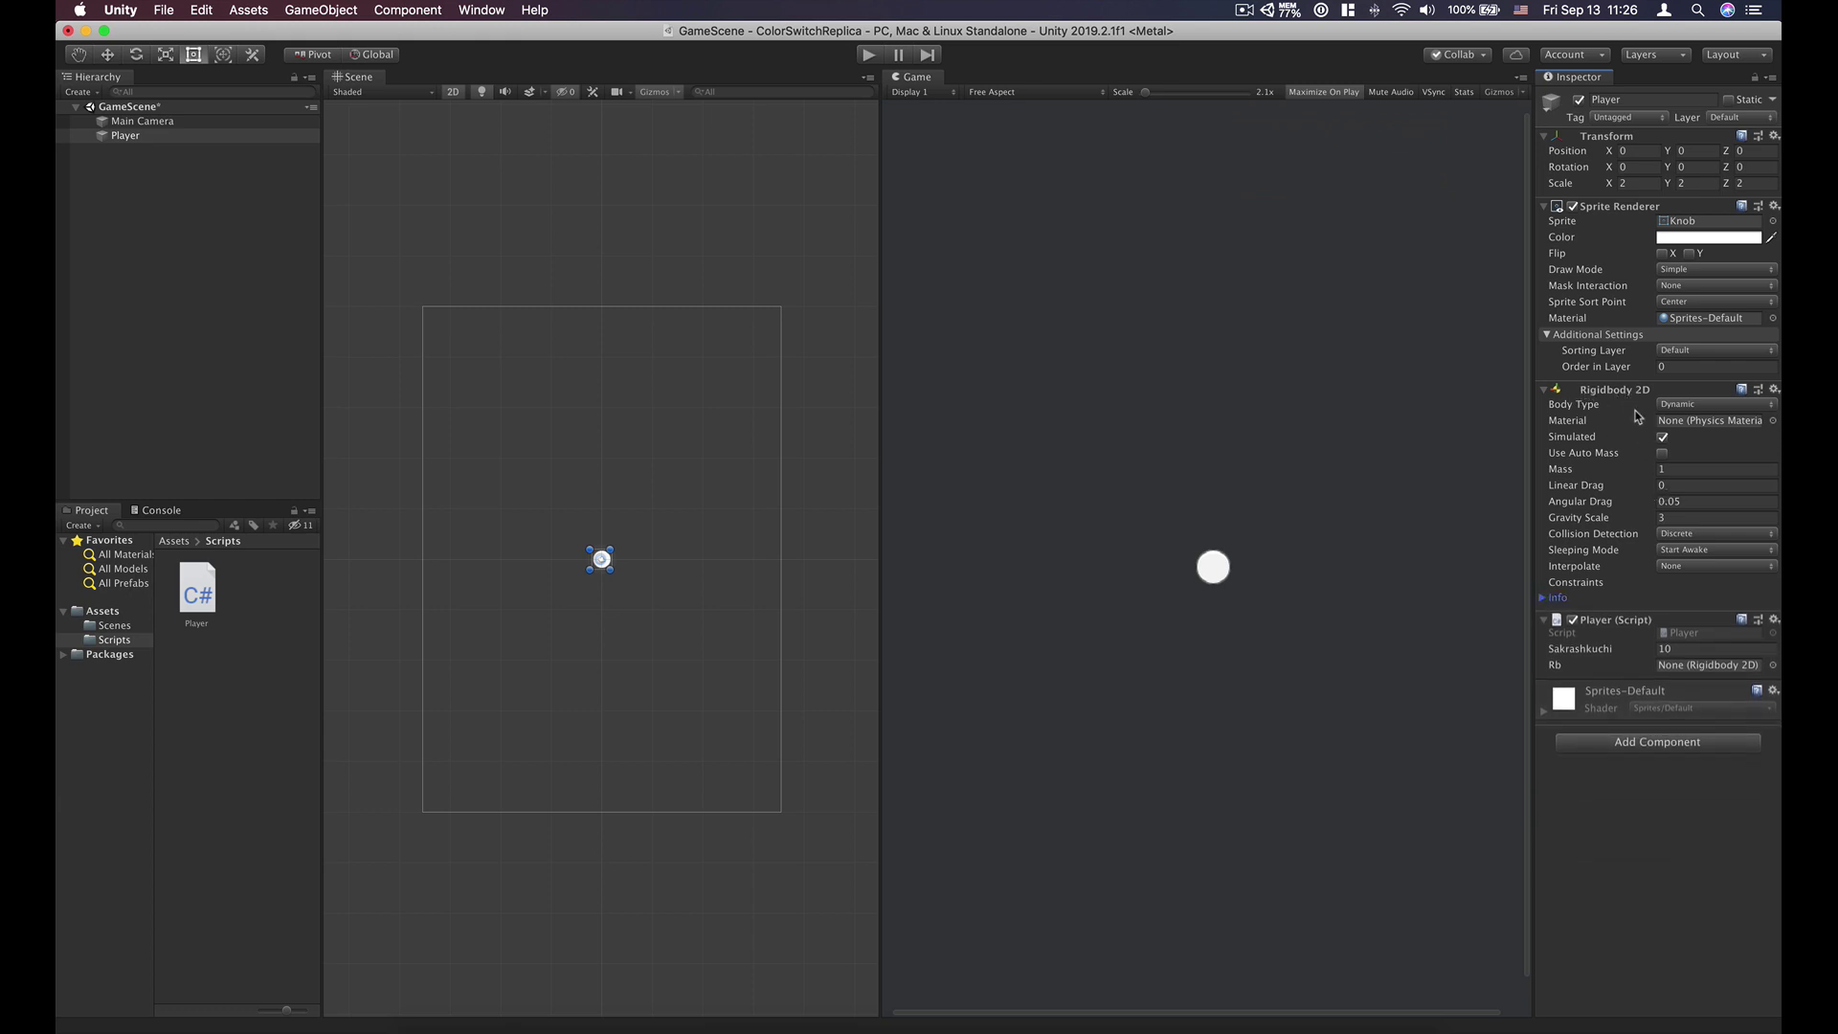
left_click_drag(1608, 391, 1686, 661)
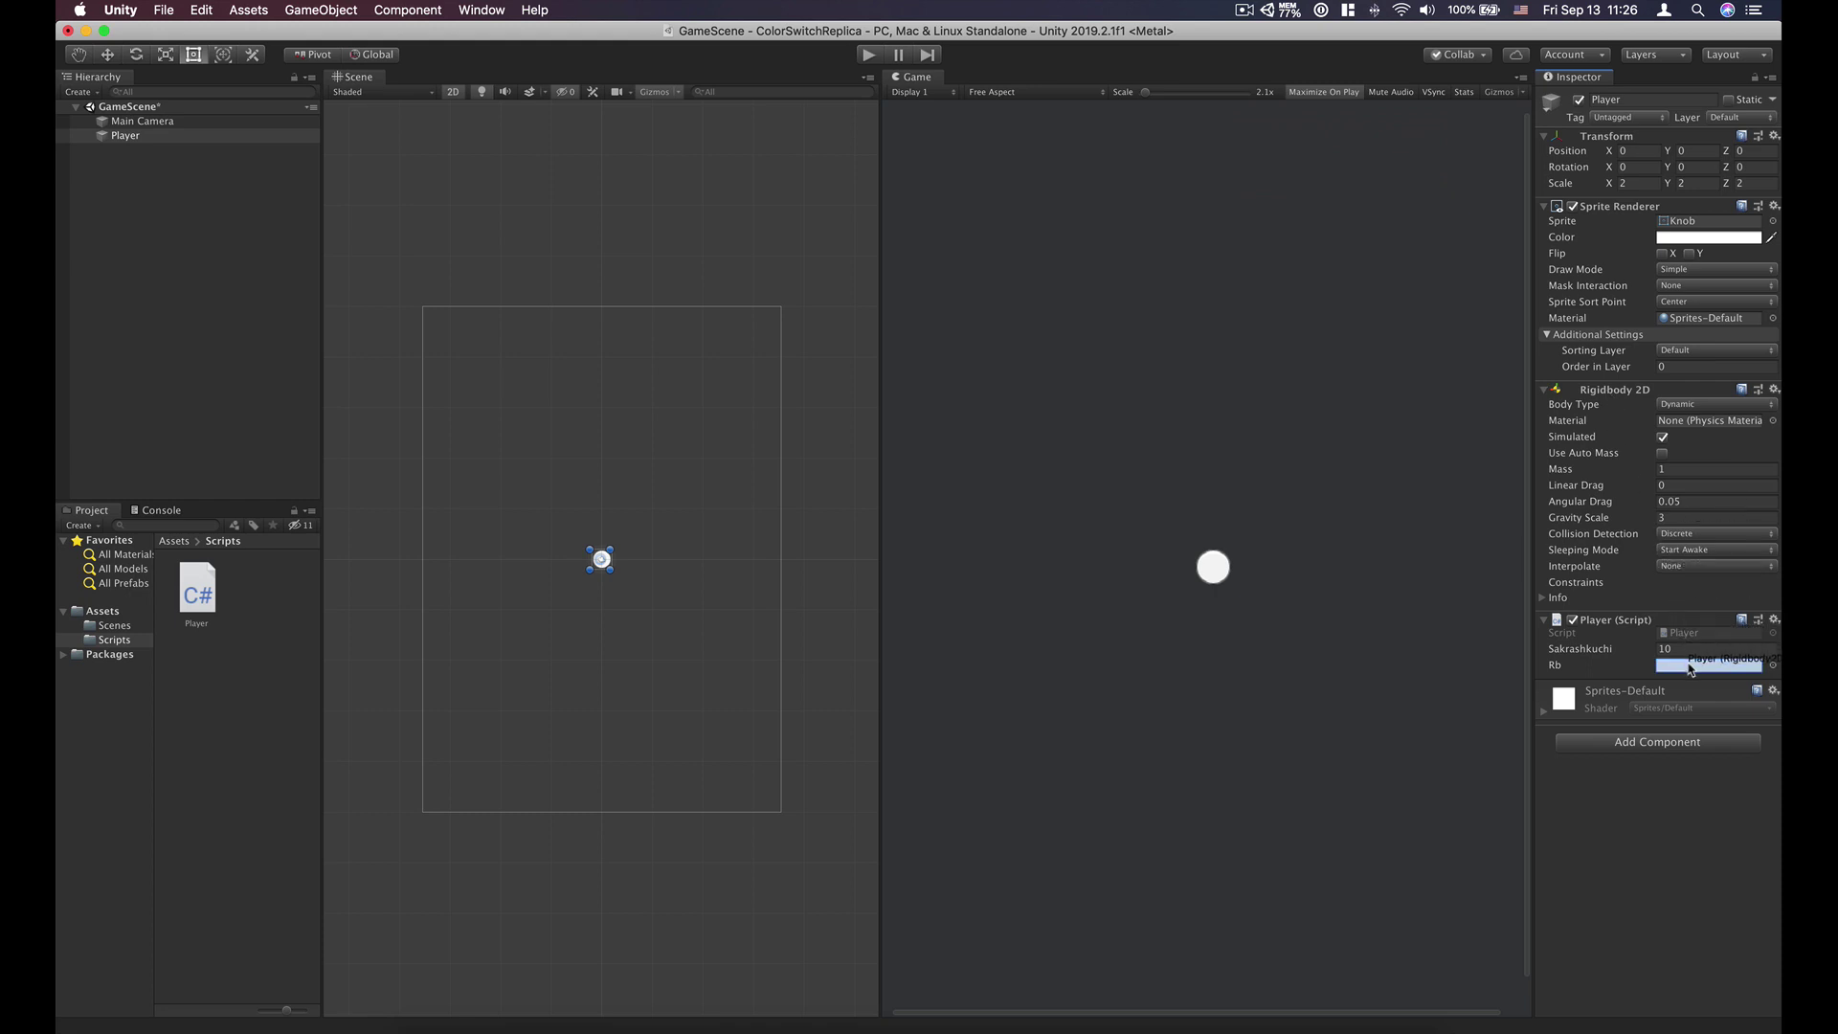
left_click(1543, 390)
left_click_drag(878, 342, 828, 341)
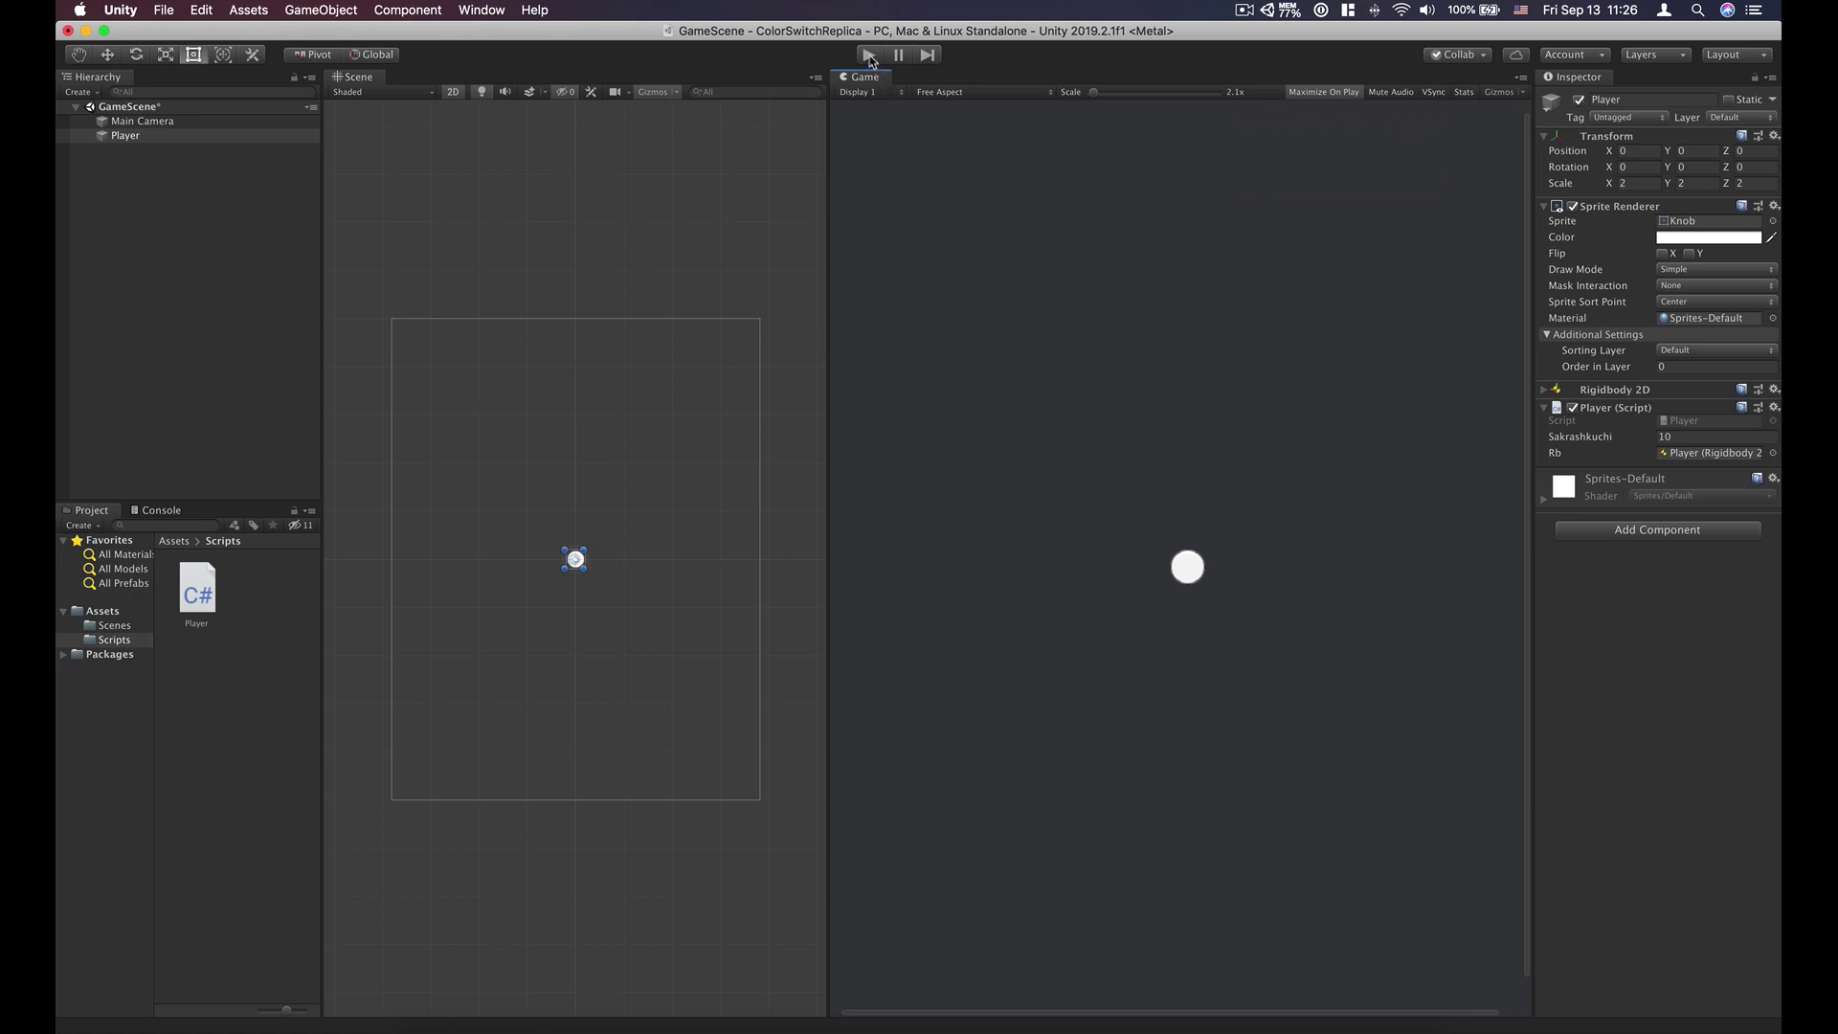
Step: Disable Maximize On Play, enter play mode and click to make the white ball jump
left_click(1300, 92)
left_click(868, 54)
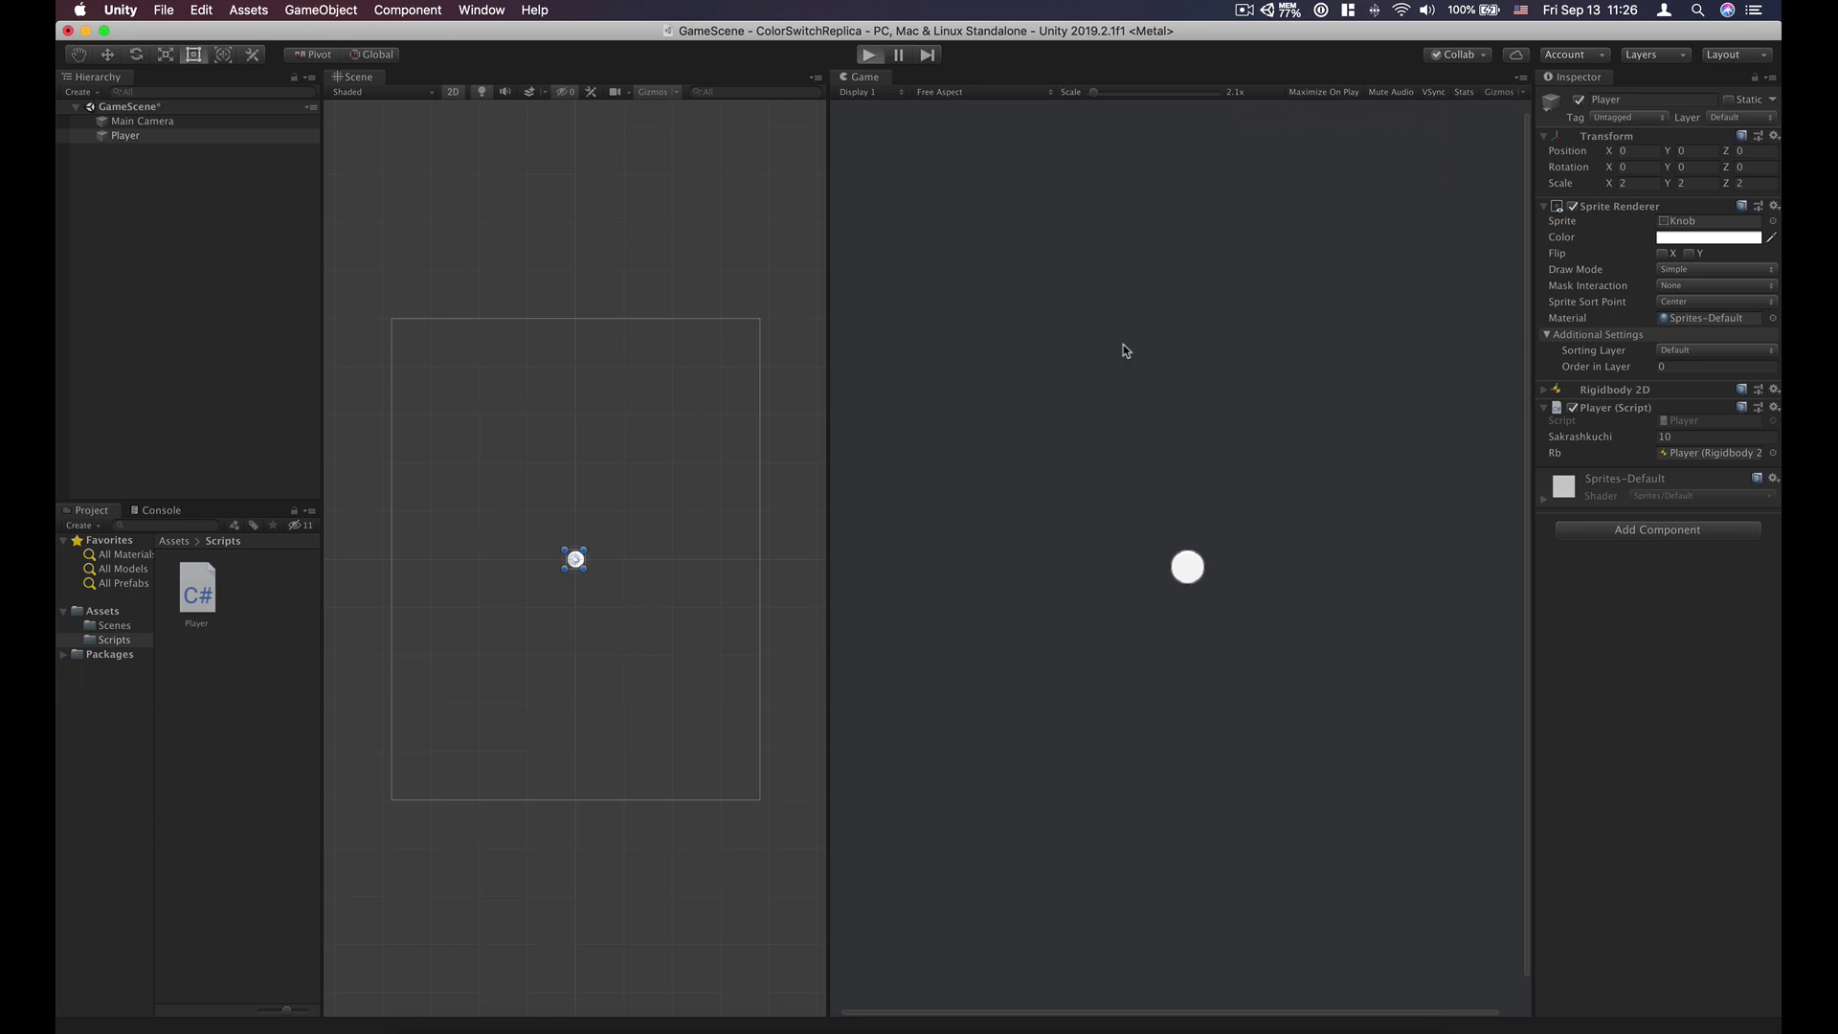
left_click(1244, 607)
left_click(1244, 607)
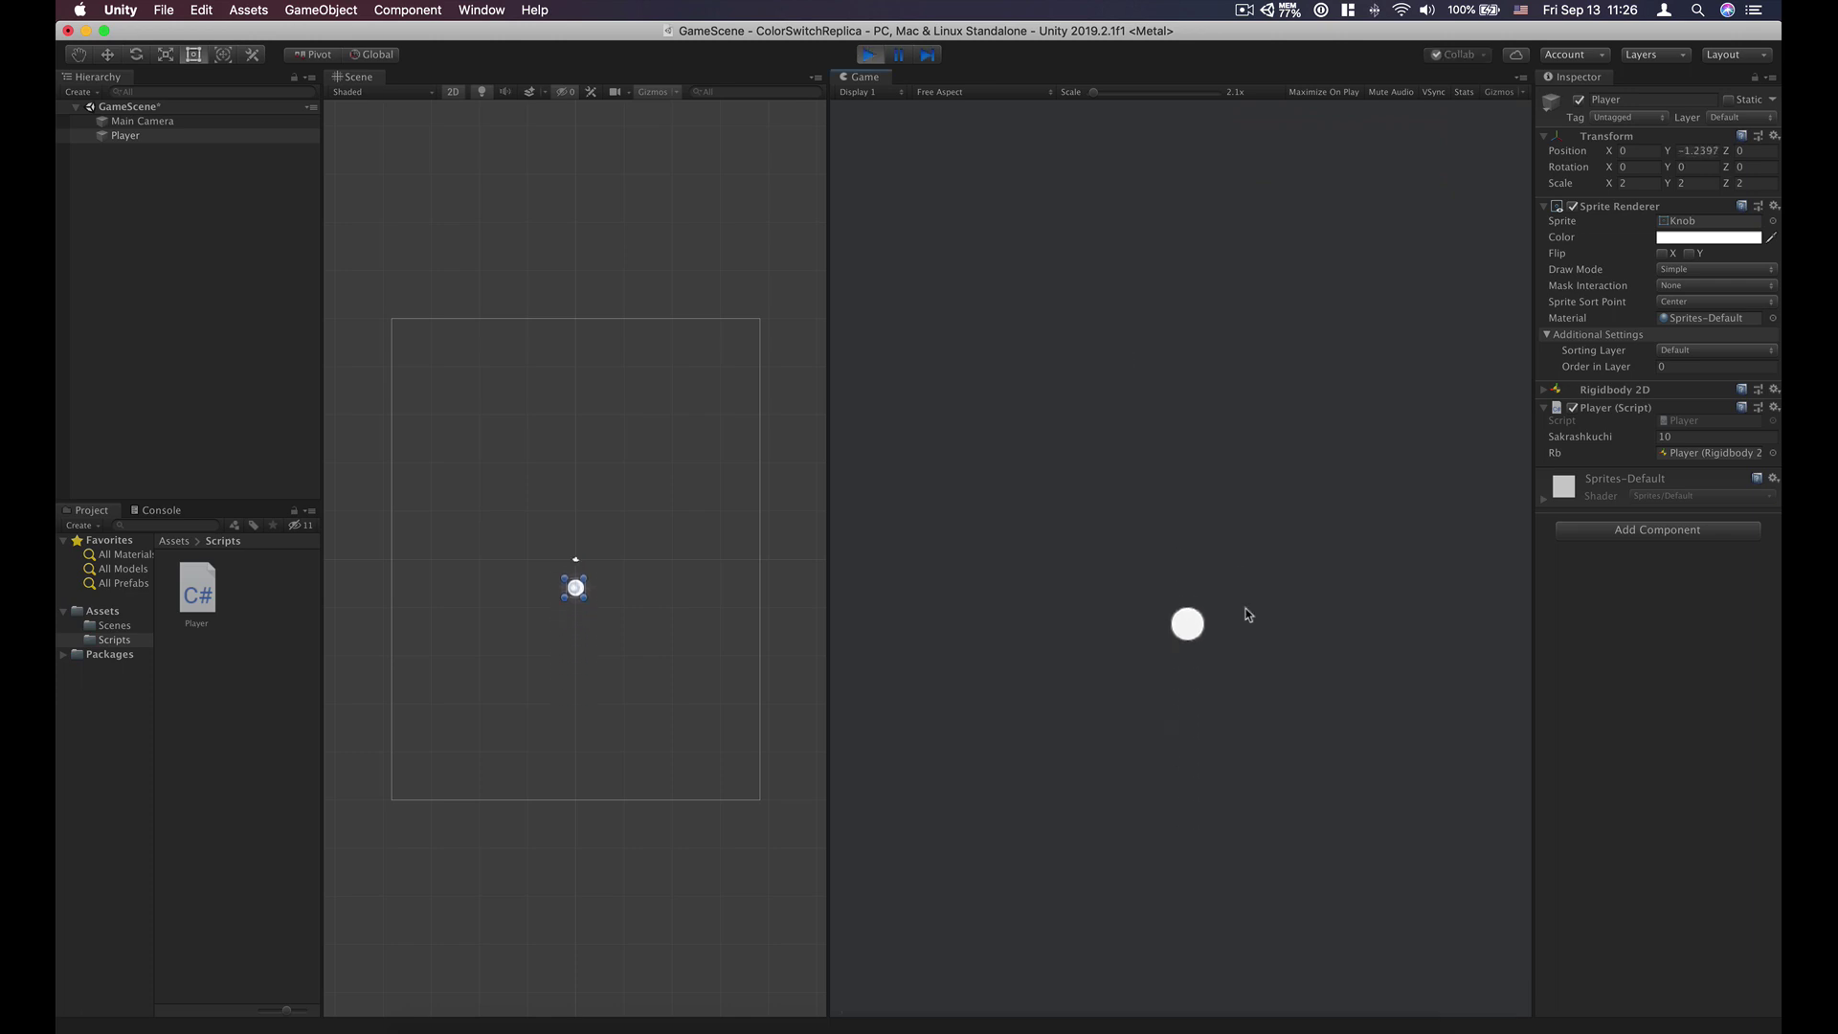
left_click(1244, 607)
left_click(1244, 607)
Step: Keep clicking in the Game view so the ball jumps upward repeatedly, then stop playback
left_click(1244, 606)
left_click(1245, 607)
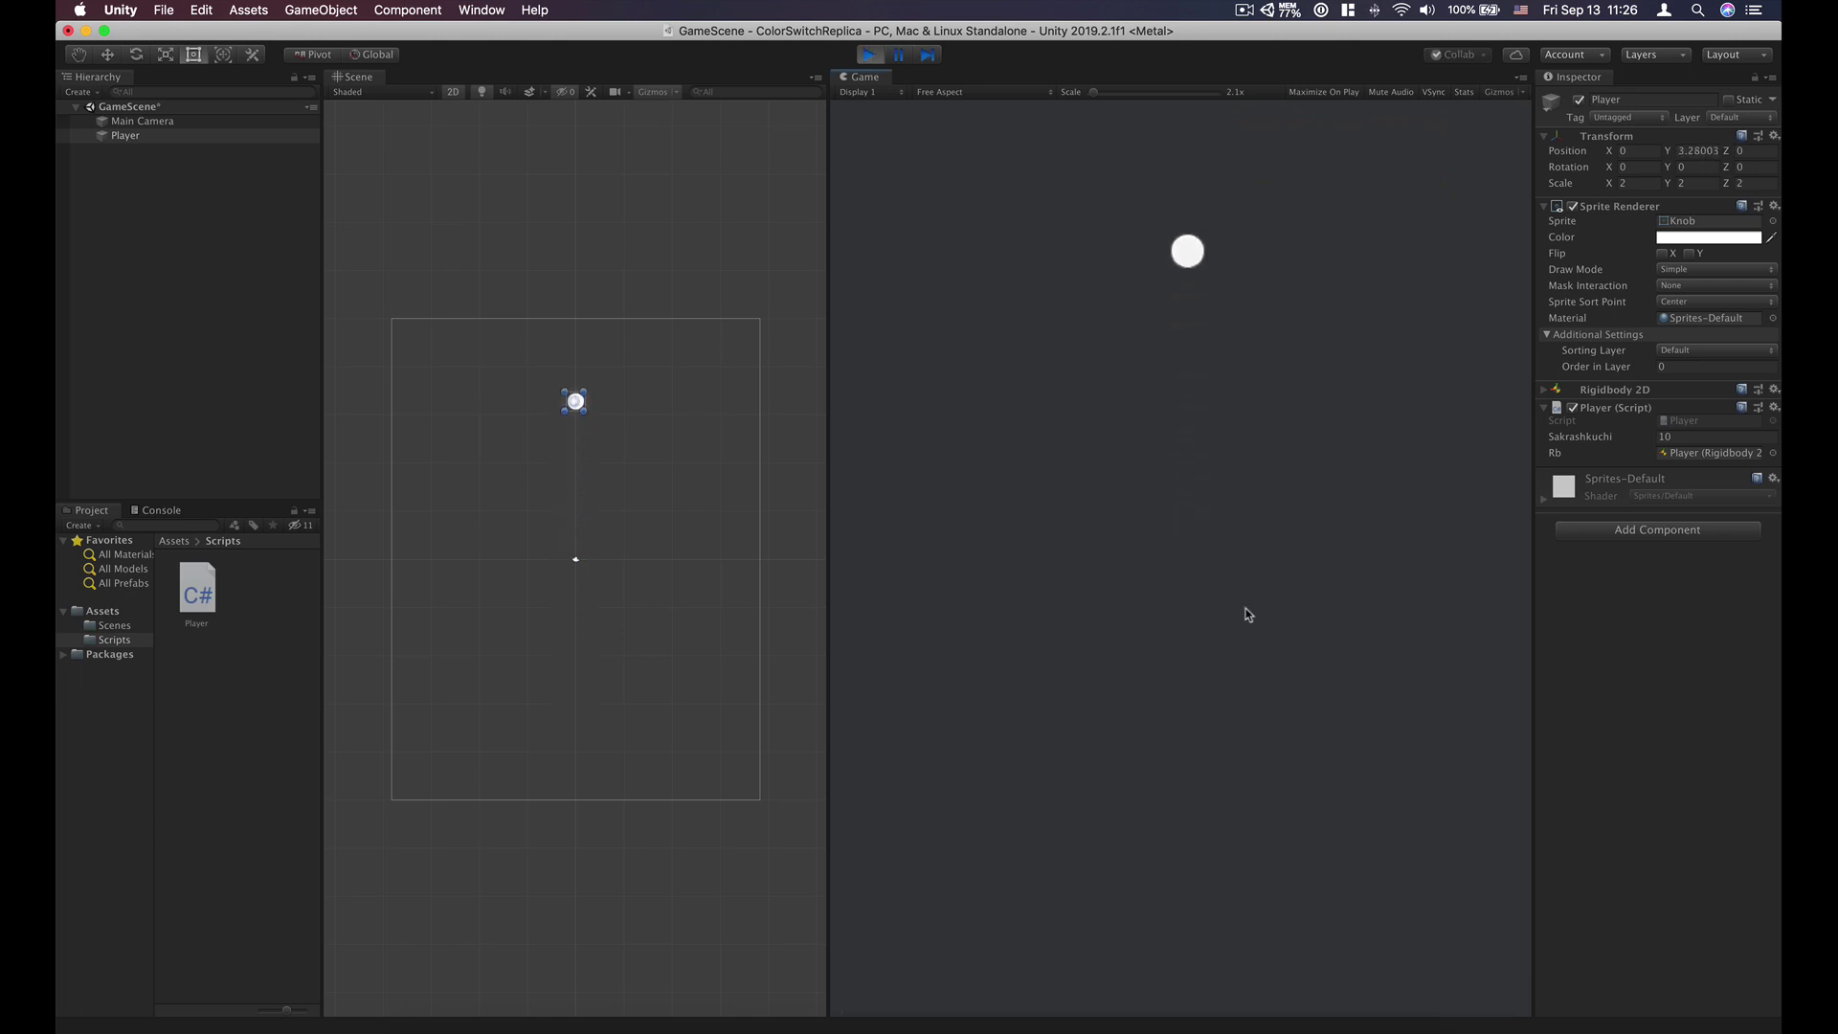
left_click(1244, 607)
left_click(1248, 608)
left_click(1263, 613)
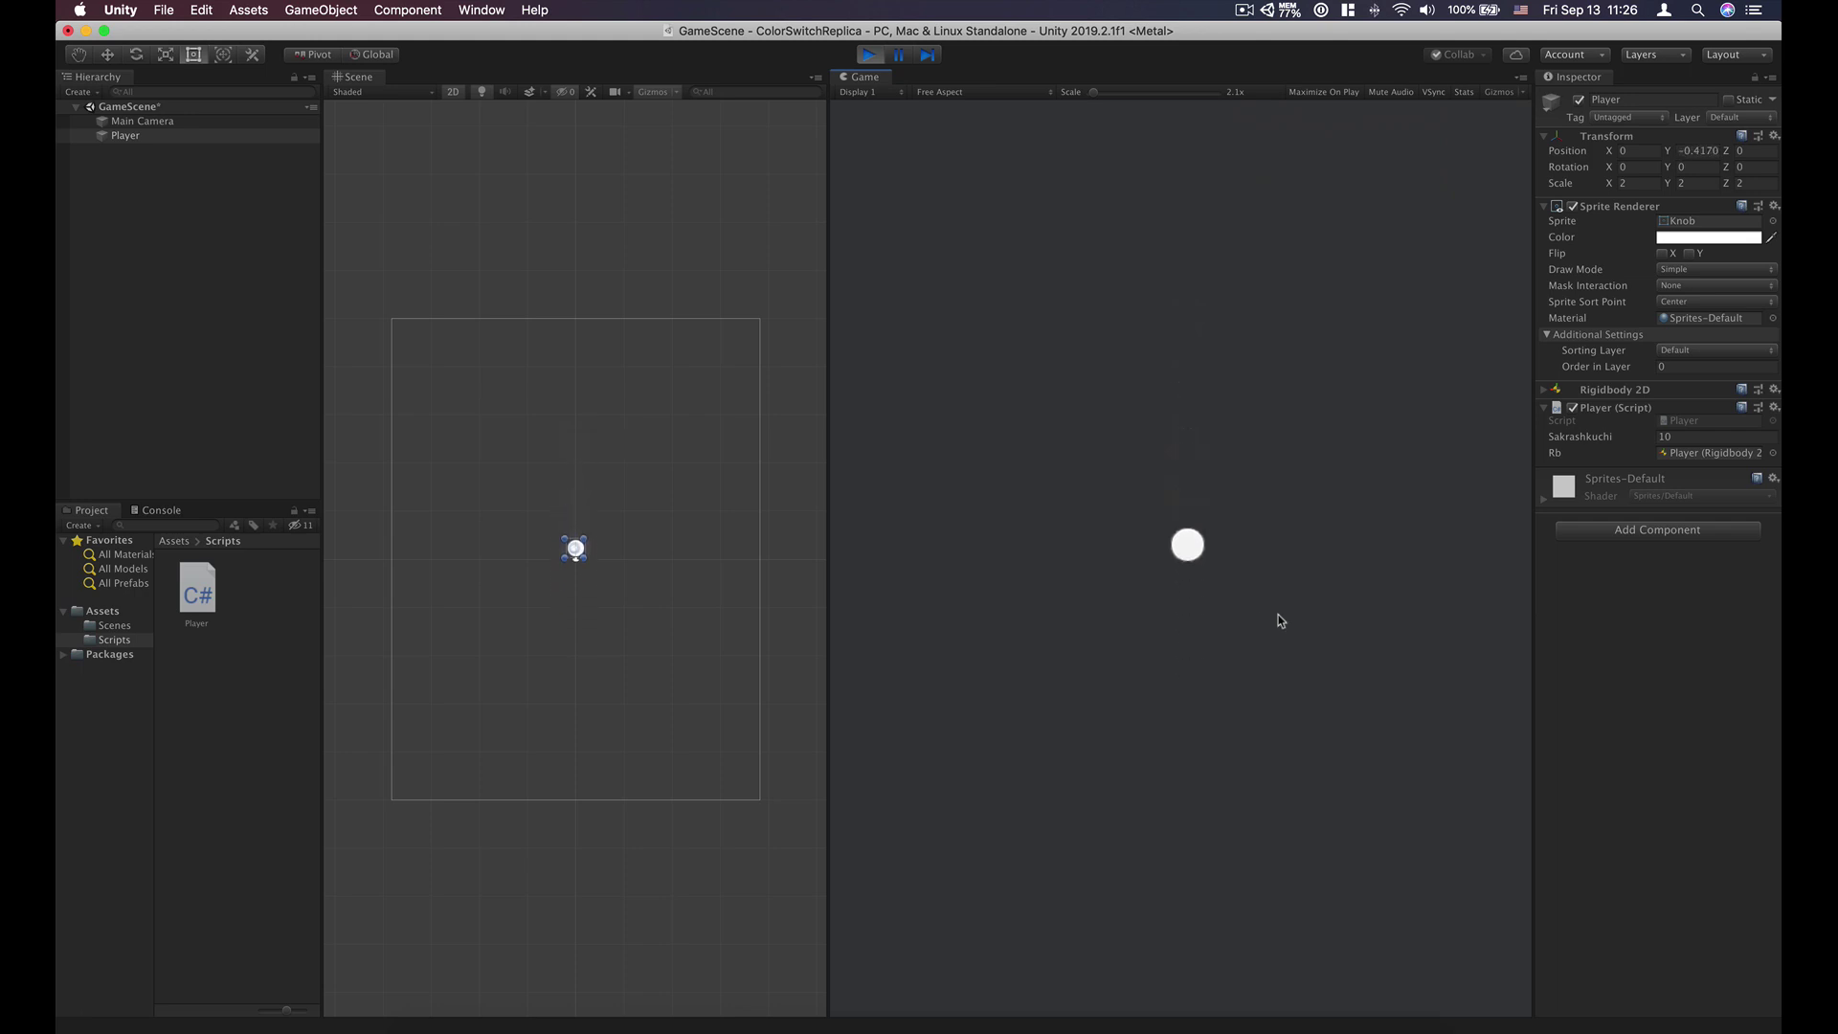
left_click(1277, 615)
left_click(1244, 608)
left_click(1287, 610)
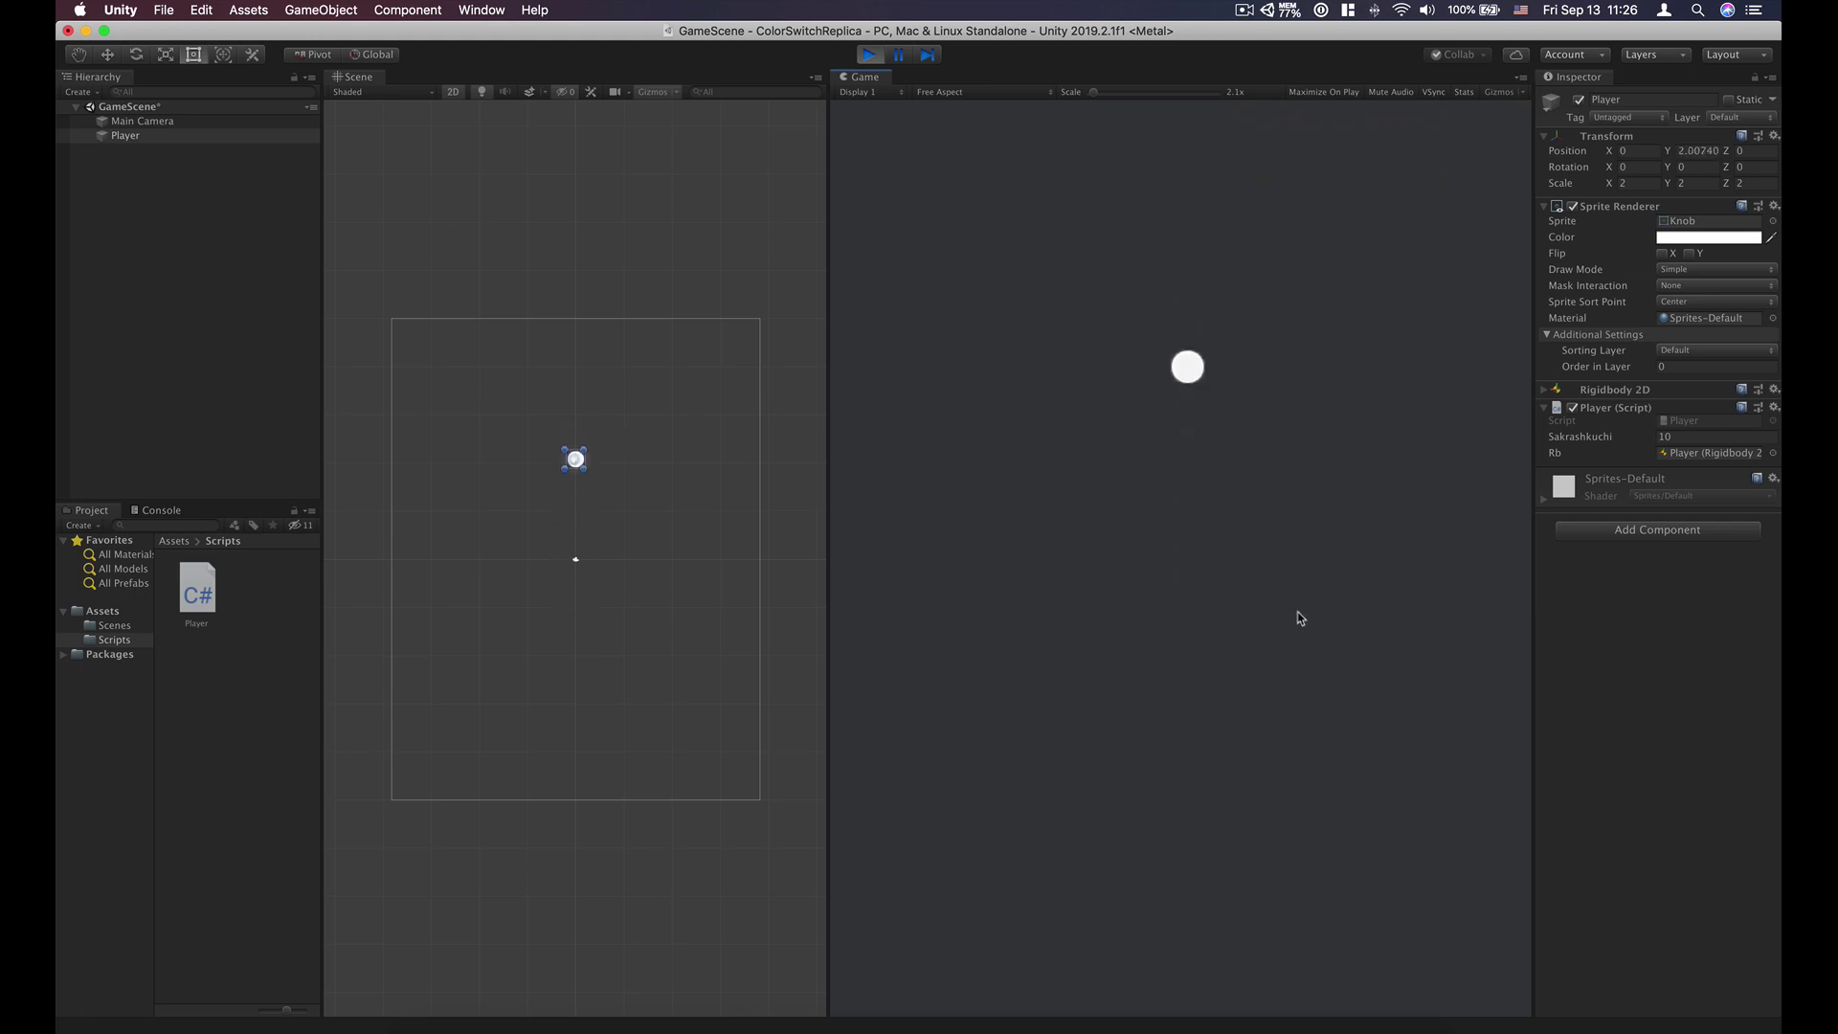
left_click(1316, 642)
left_click(1319, 644)
left_click(1317, 645)
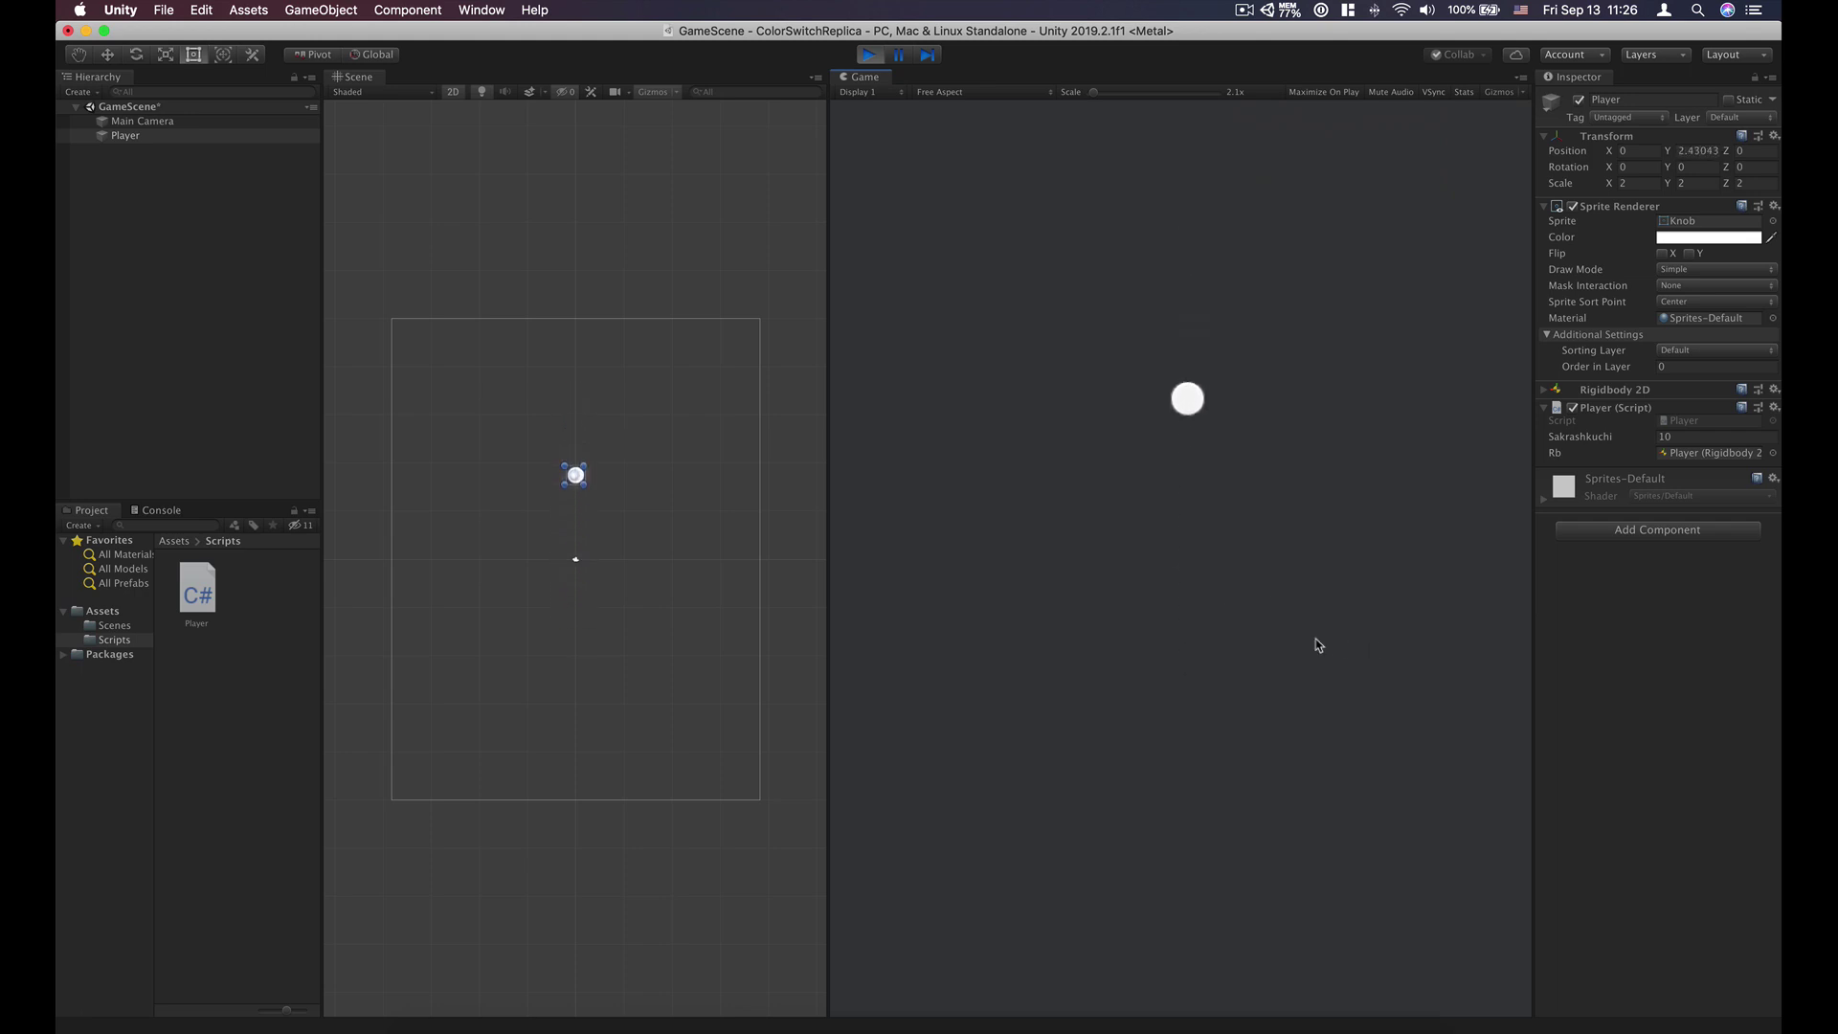
left_click(1318, 644)
left_click(1324, 644)
left_click(1267, 655)
left_click(1282, 660)
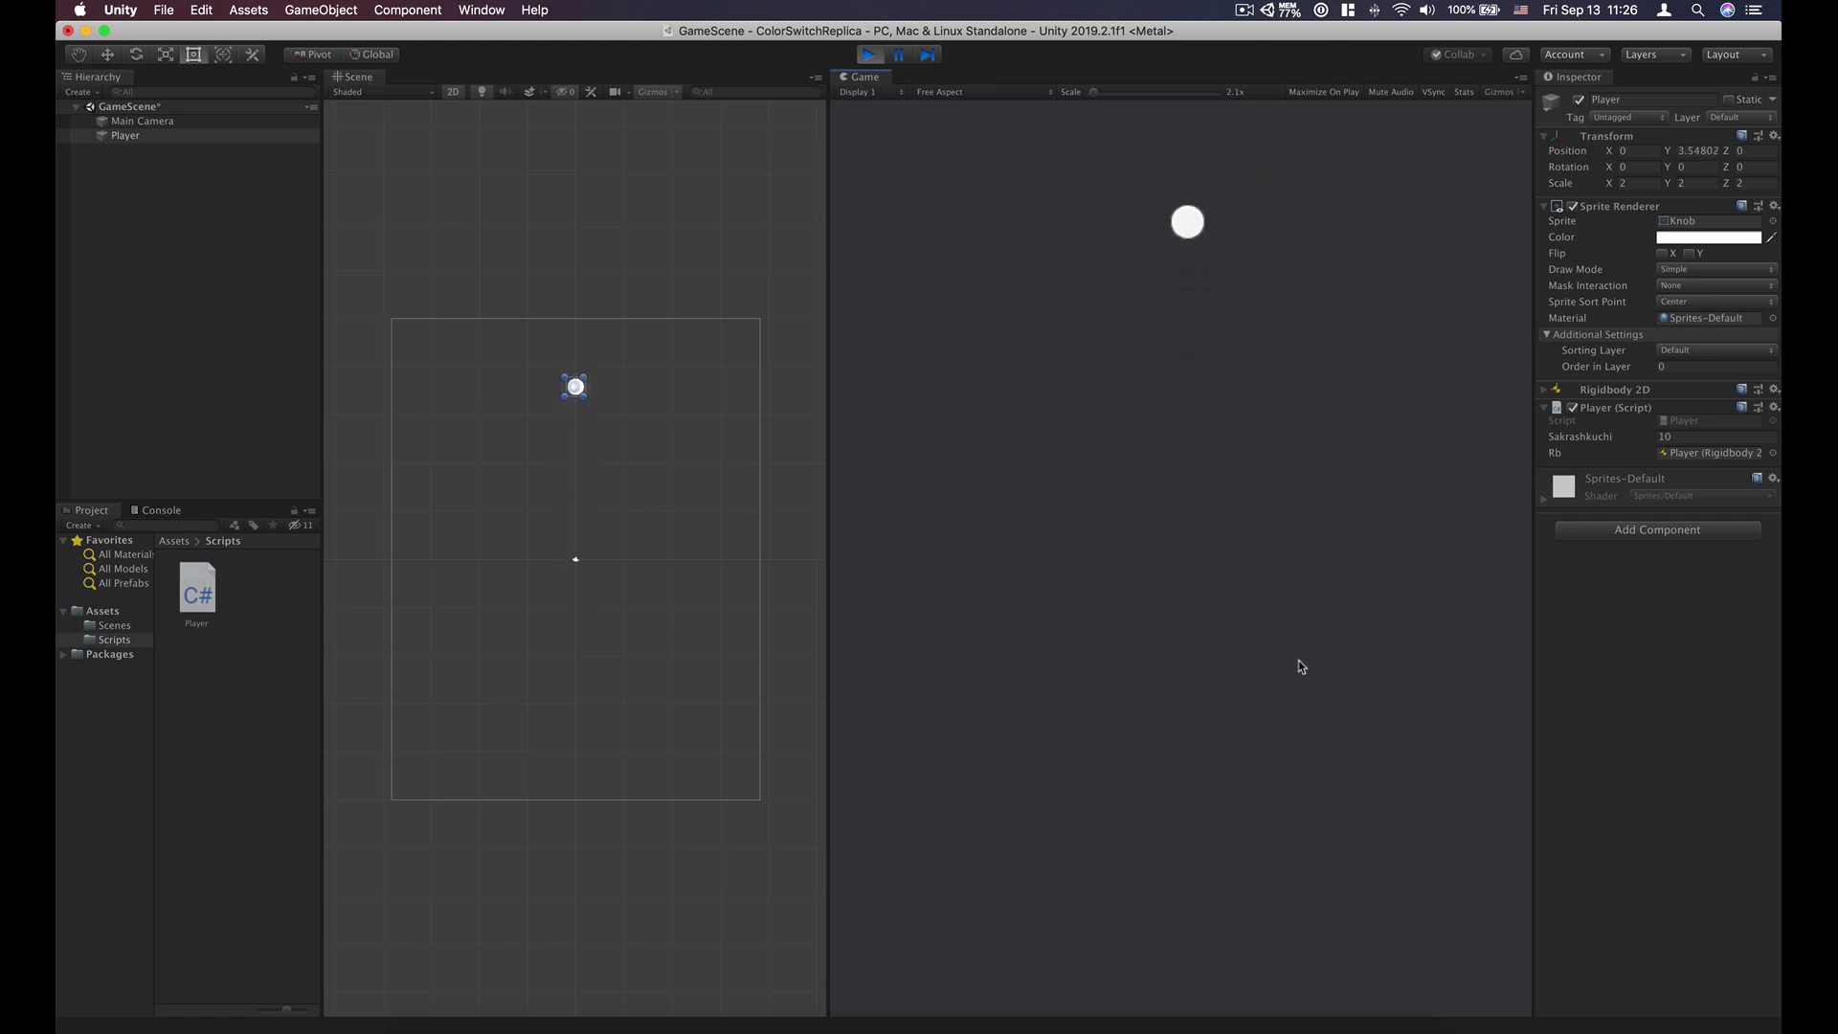
left_click(1300, 665)
left_click(1302, 666)
left_click(1301, 666)
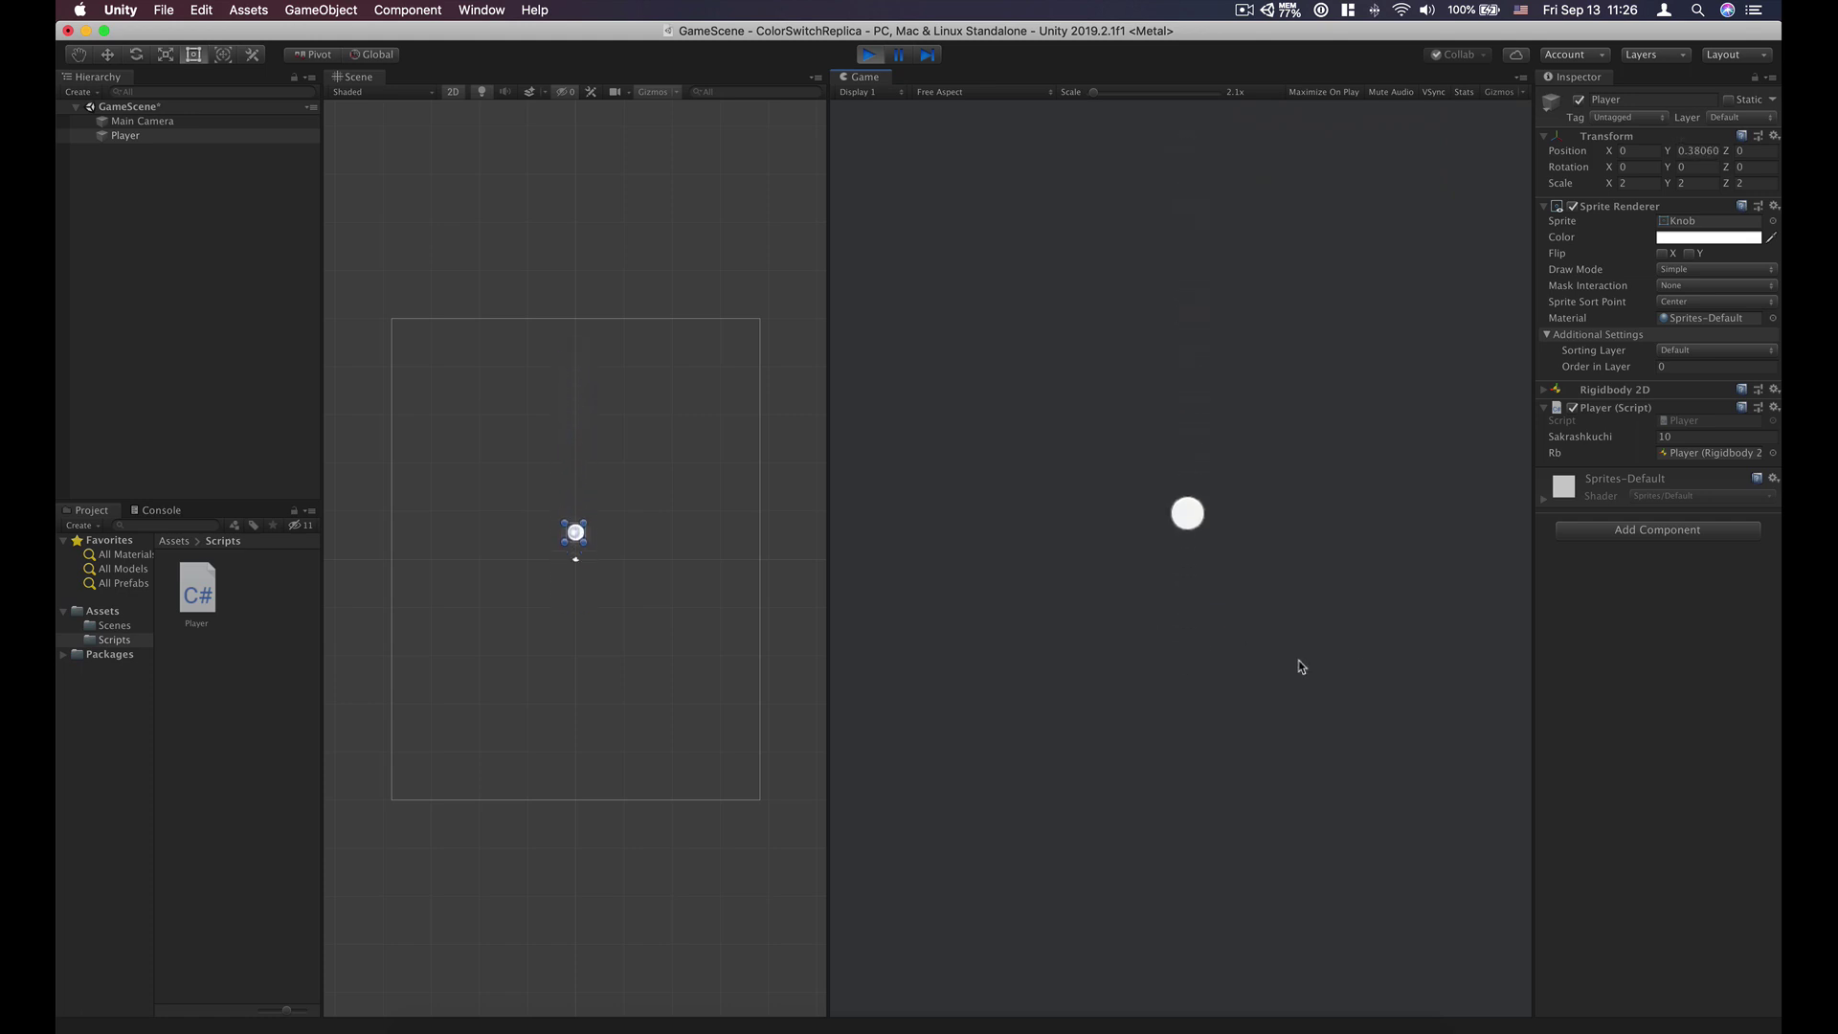
left_click(1302, 666)
left_click(1302, 666)
left_click(1302, 666)
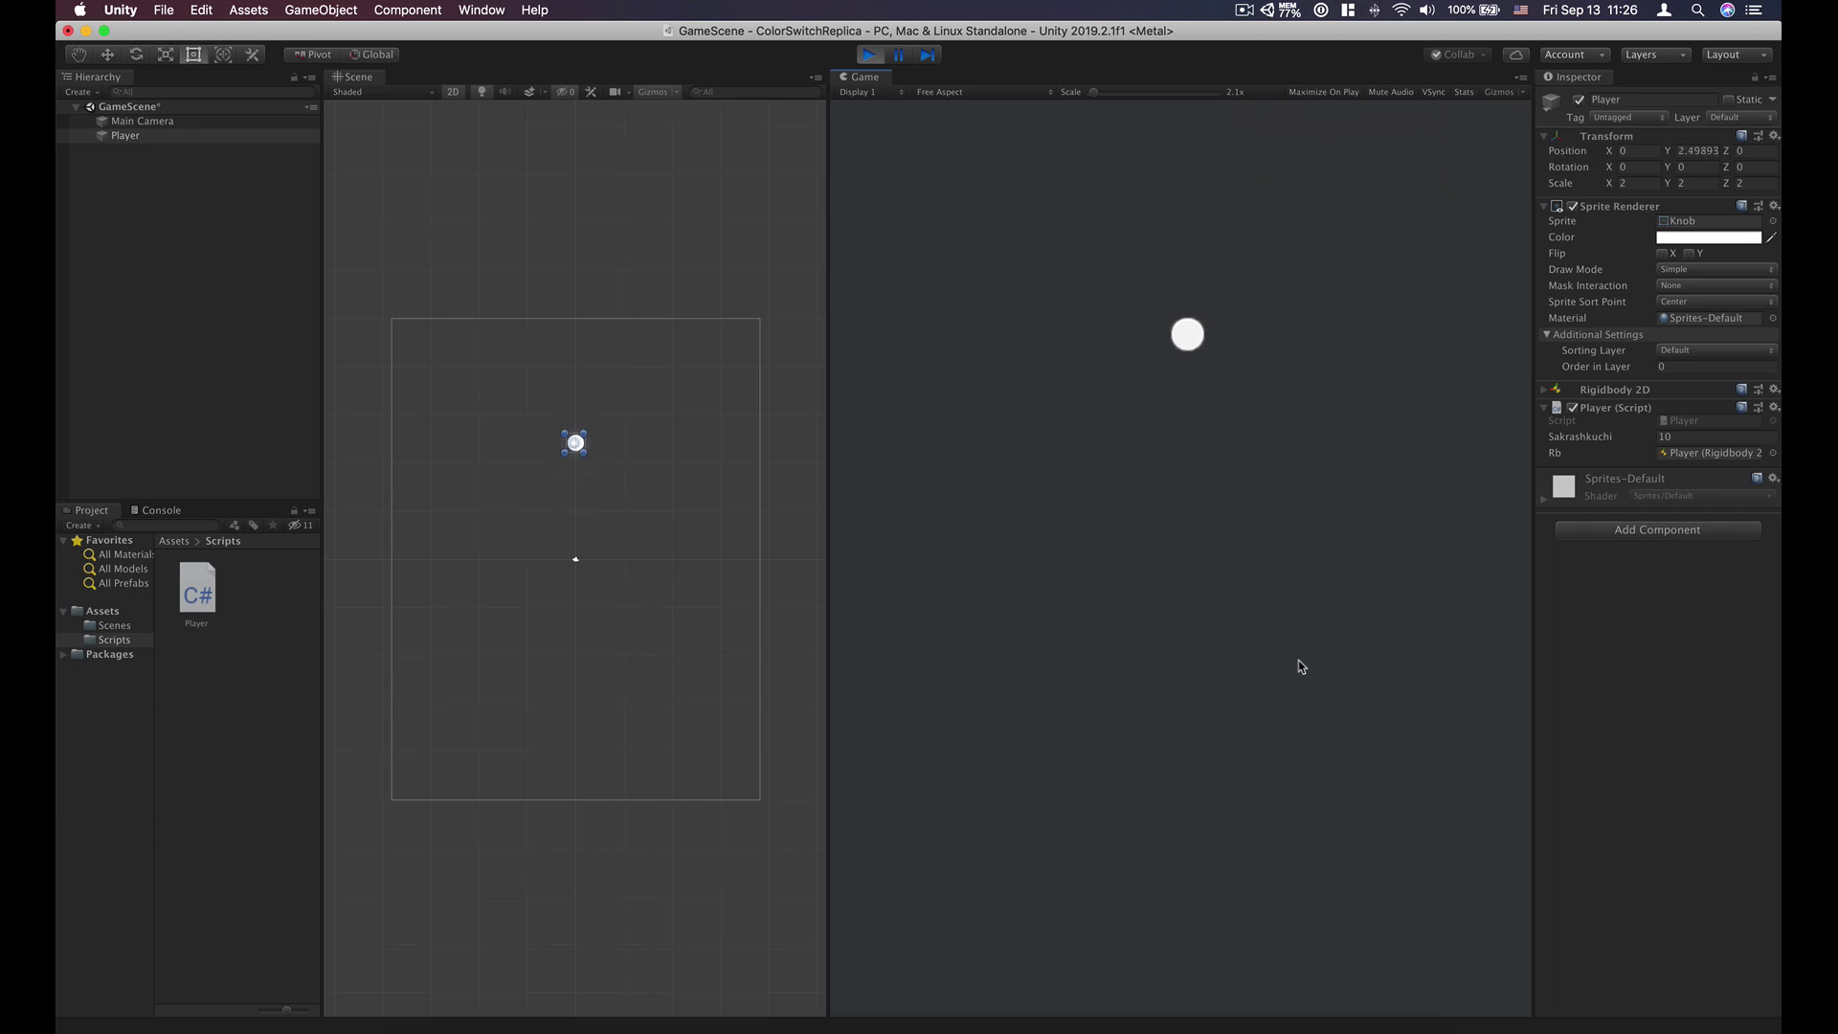
left_click(1301, 666)
left_click(1302, 666)
left_click(1302, 666)
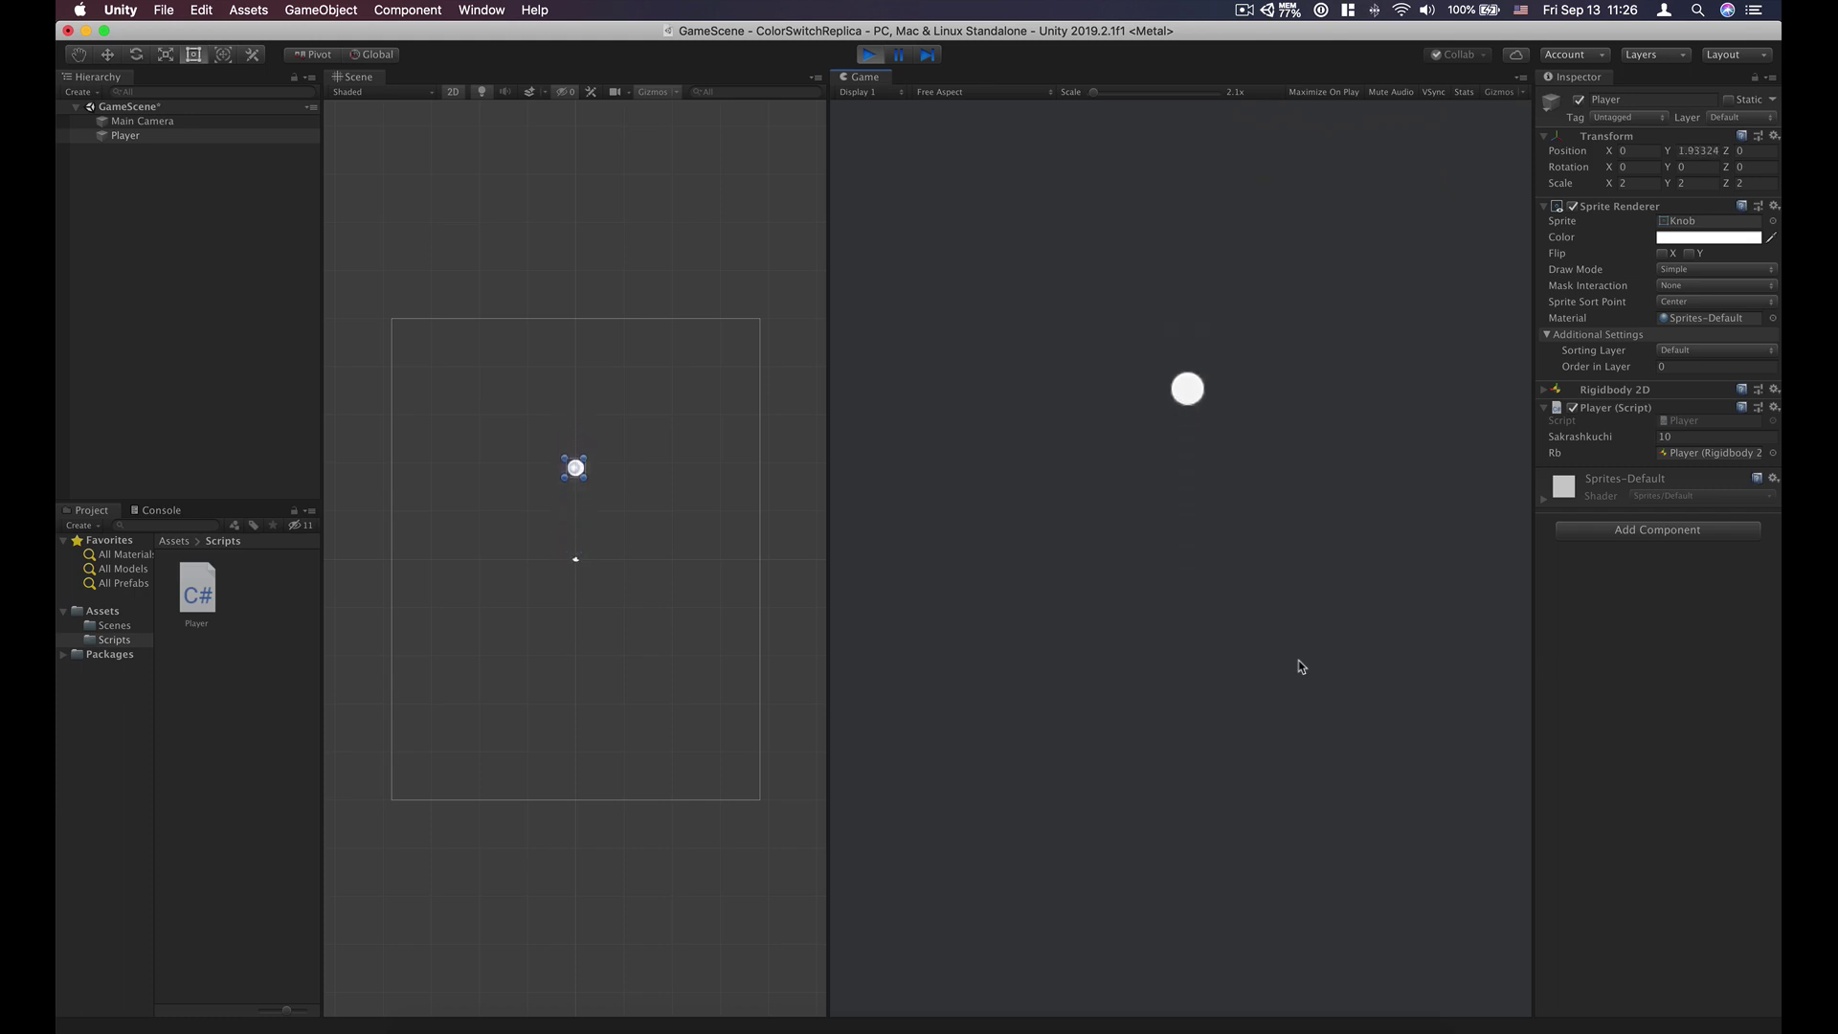
left_click(1301, 666)
left_click(1301, 666)
left_click(1301, 666)
left_click(1302, 667)
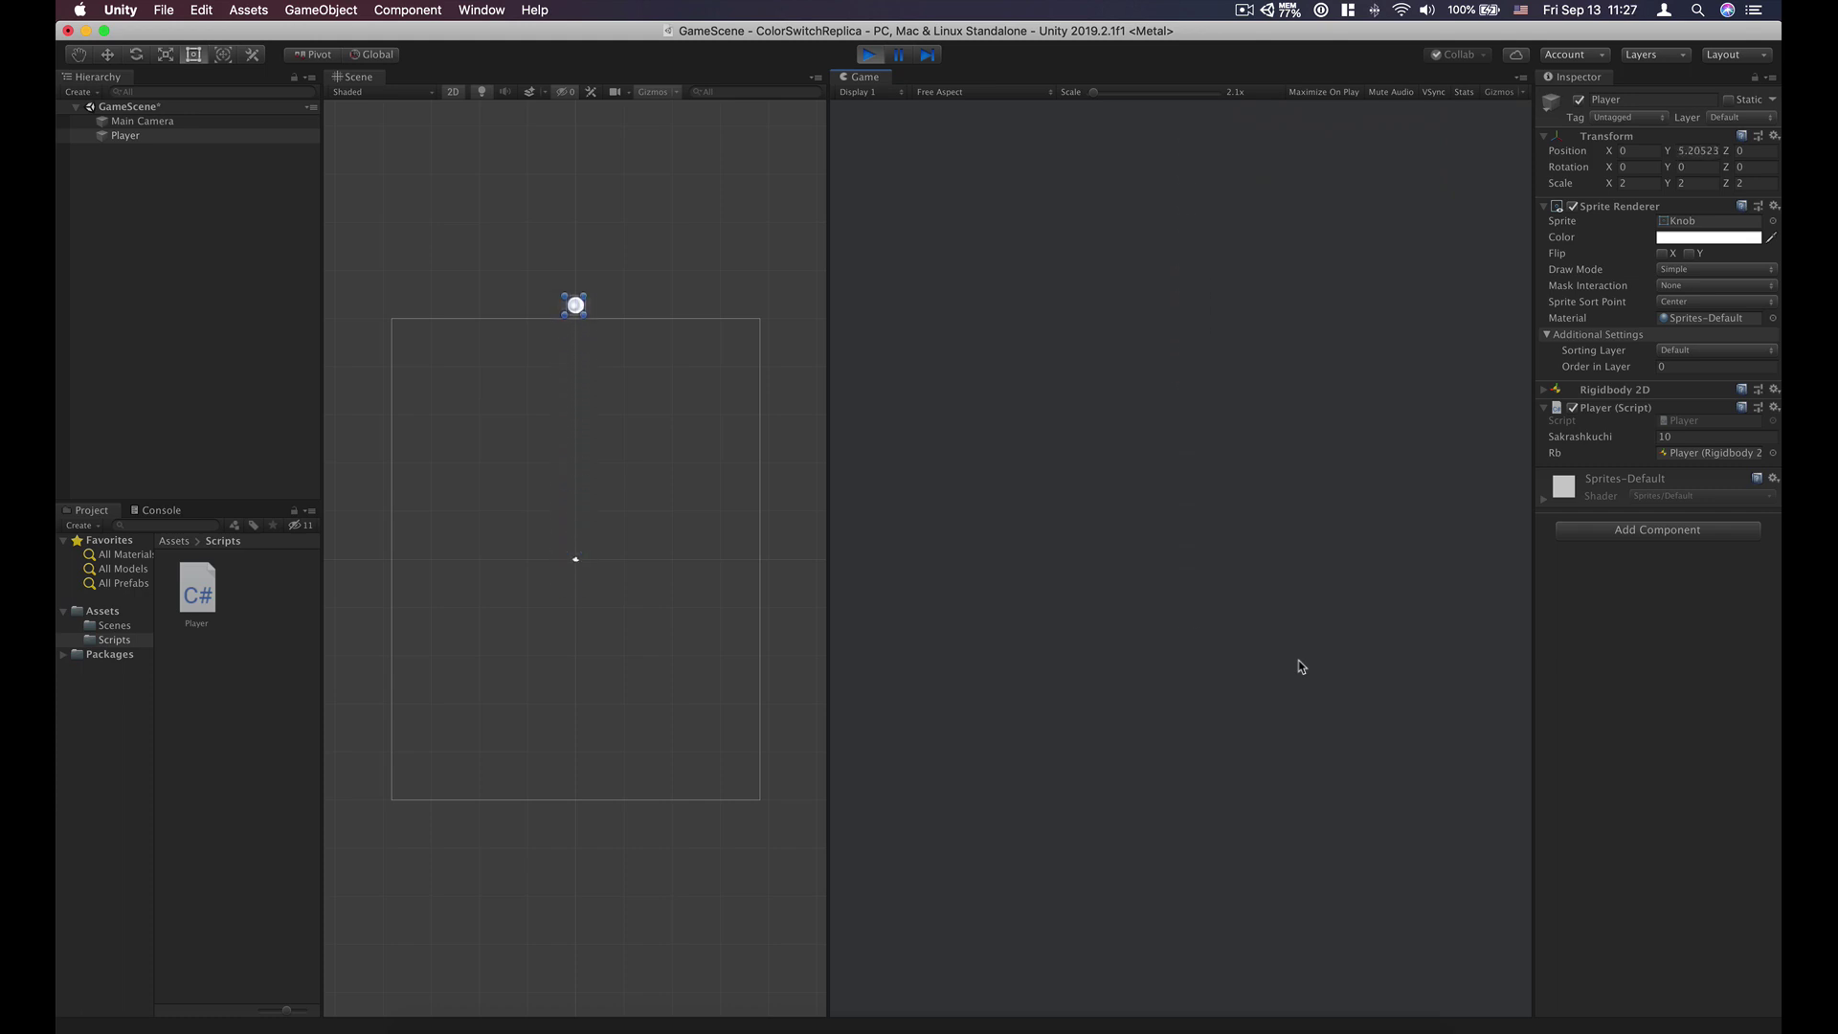
left_click(1302, 666)
left_click(1302, 666)
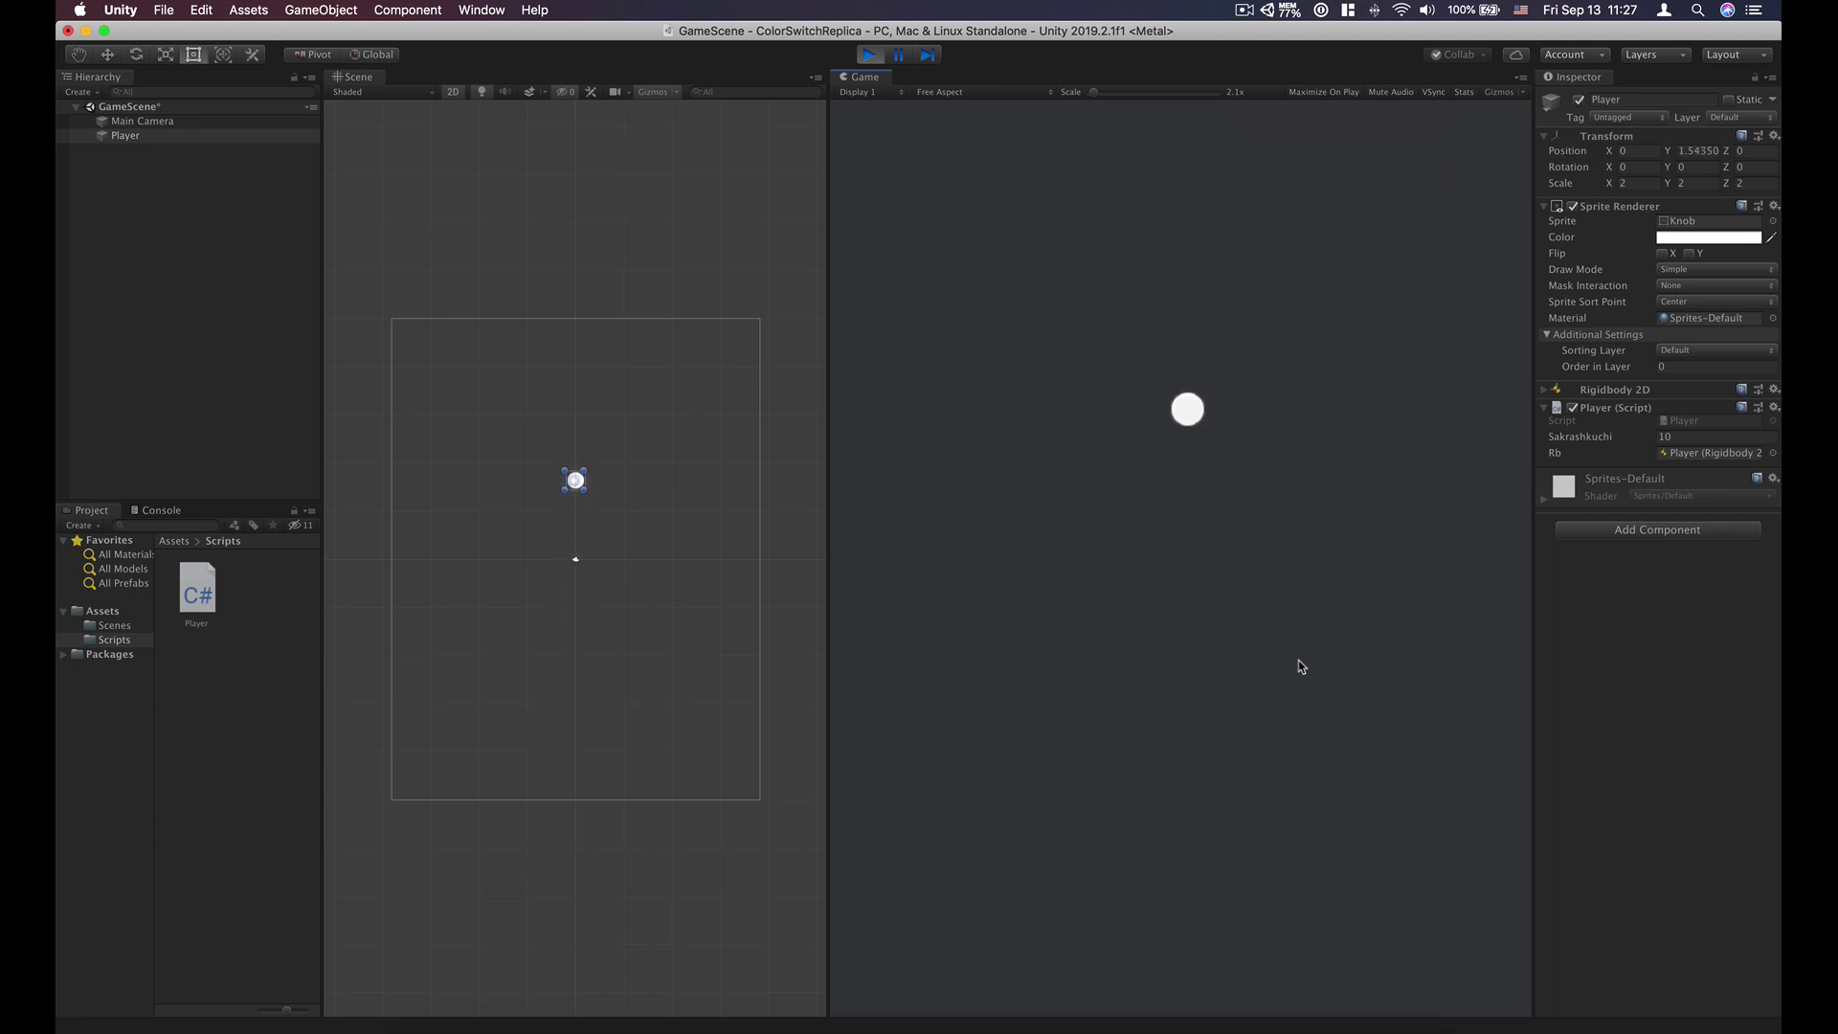
left_click(1302, 666)
left_click(1302, 667)
left_click(1302, 667)
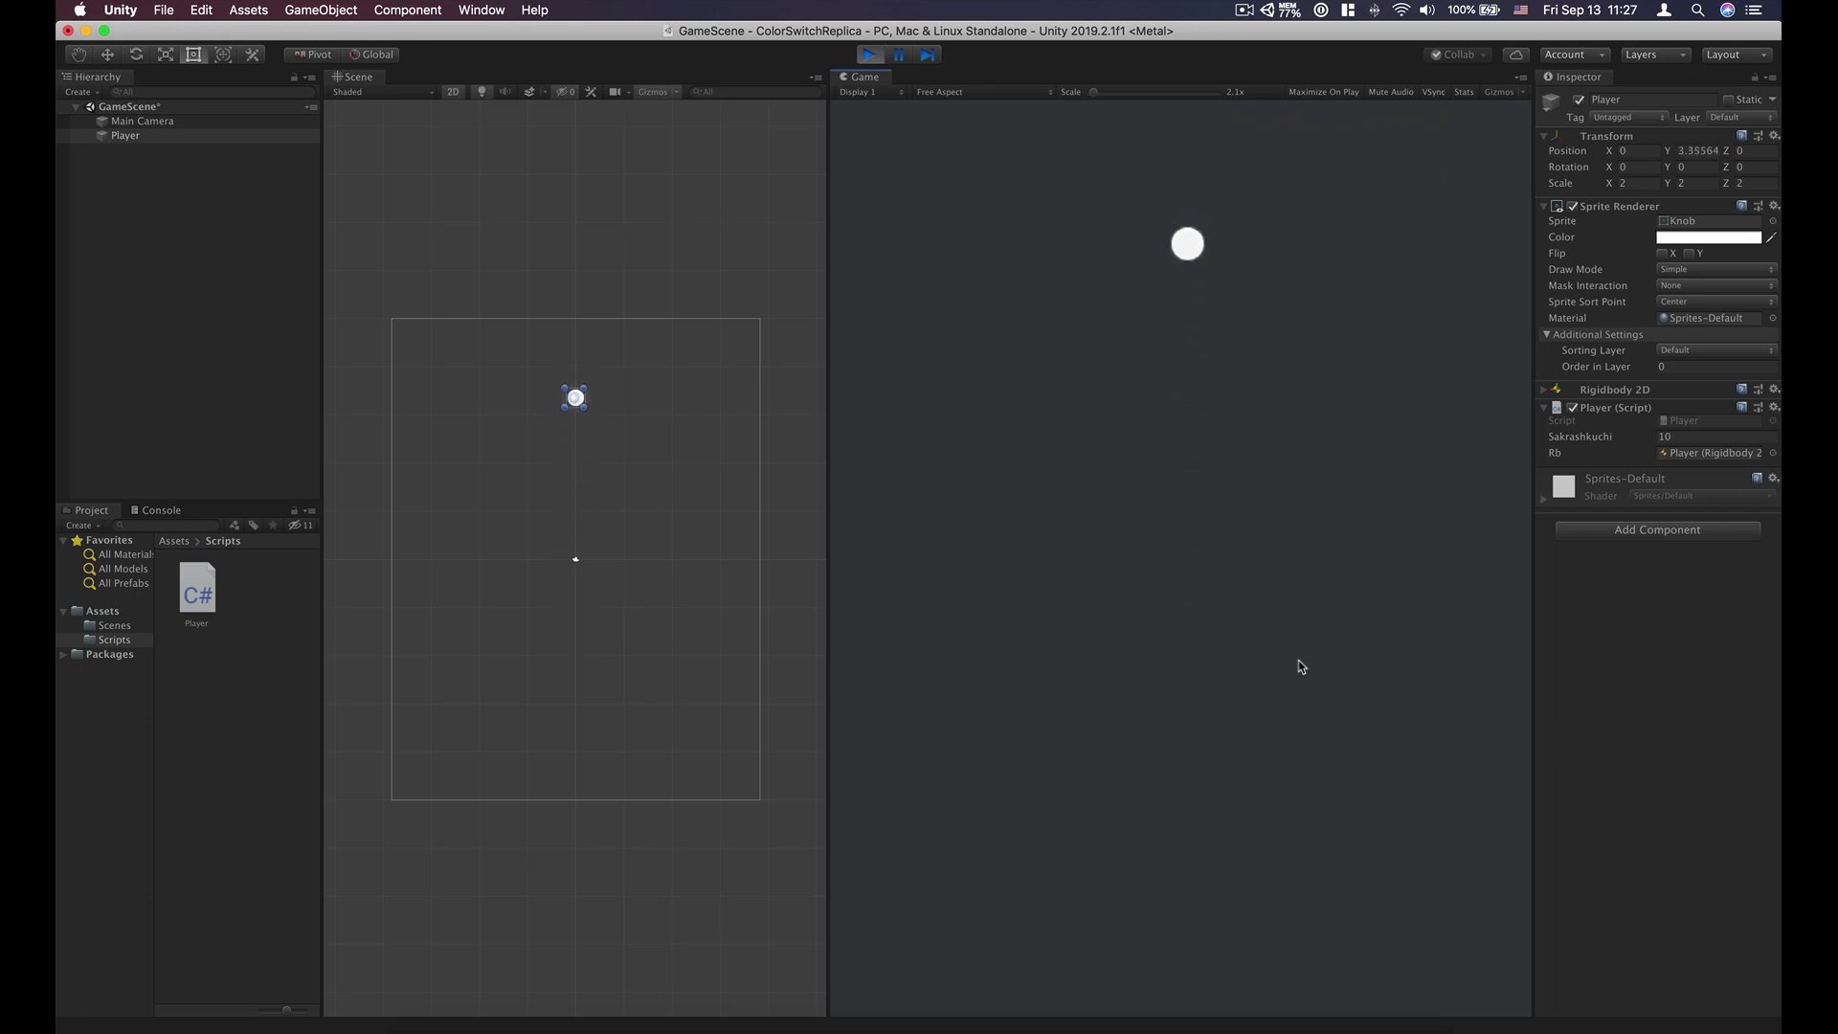
left_click(1302, 666)
left_click(1302, 666)
left_click(1301, 667)
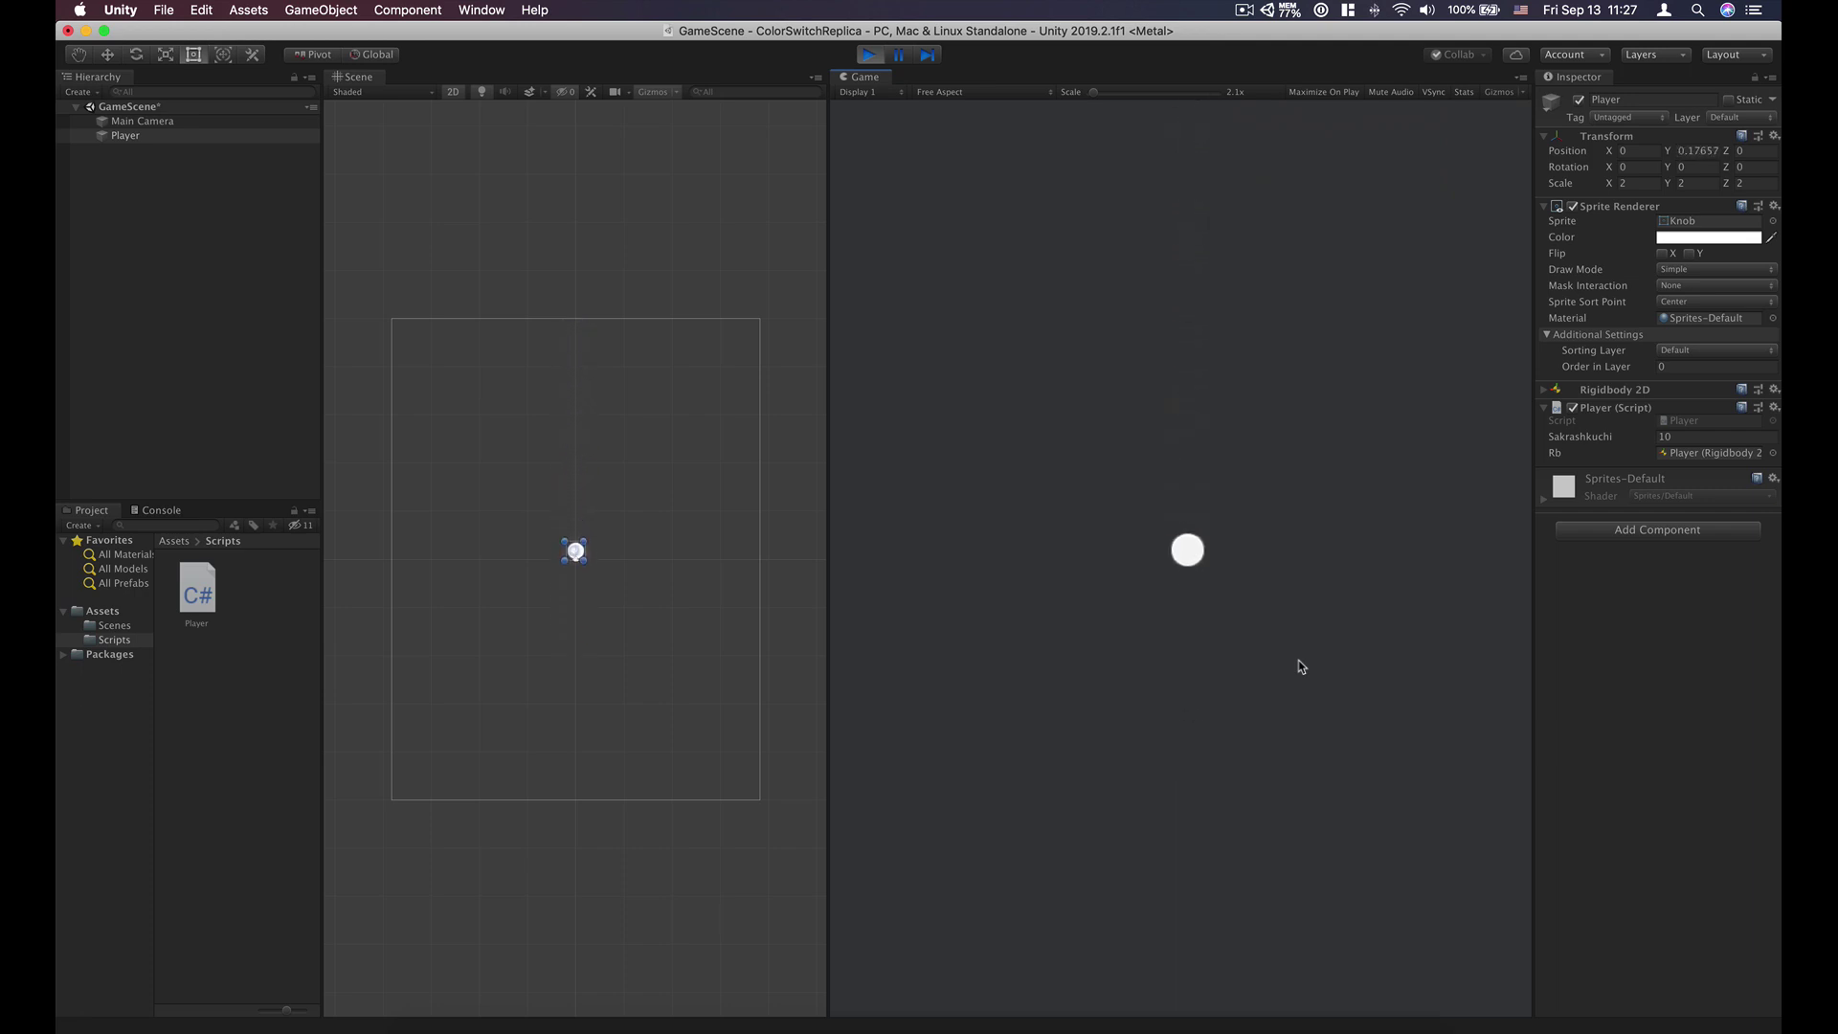
left_click(1301, 666)
left_click(1302, 666)
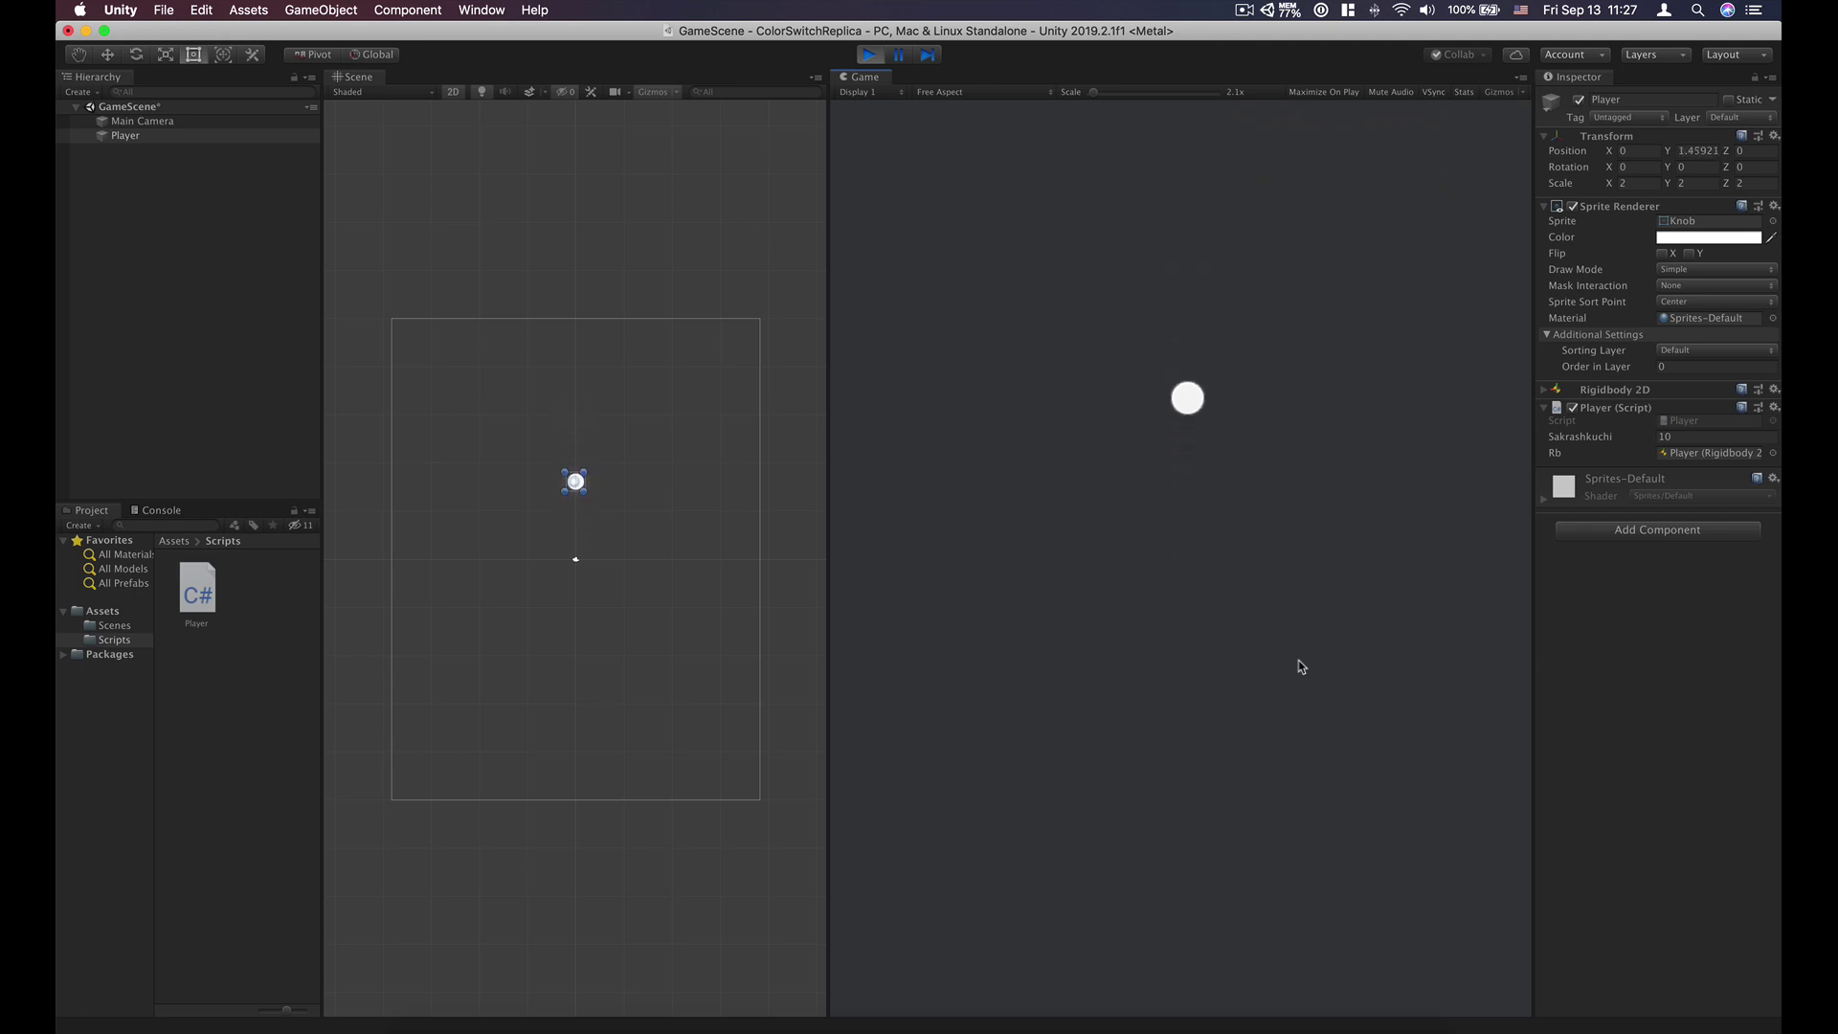
left_click(1302, 666)
left_click(1301, 666)
left_click(1302, 666)
left_click(1301, 666)
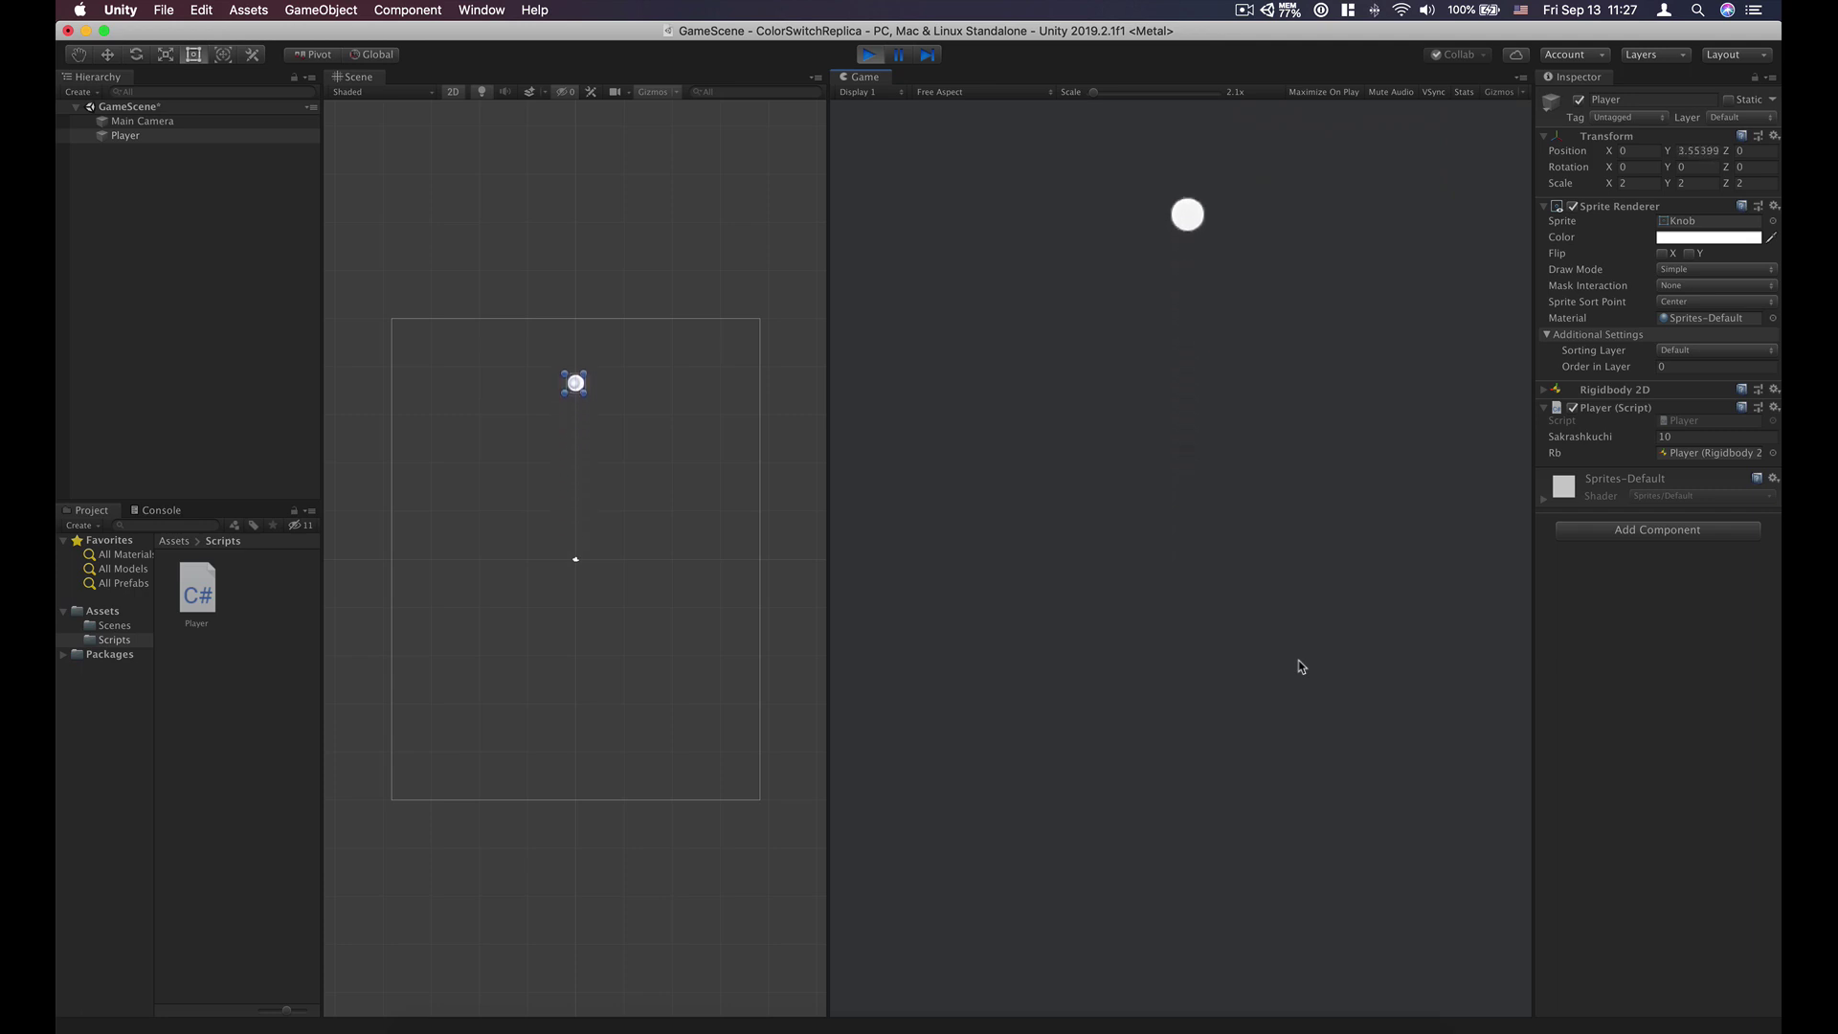
left_click(1301, 666)
left_click(1302, 666)
left_click(1302, 666)
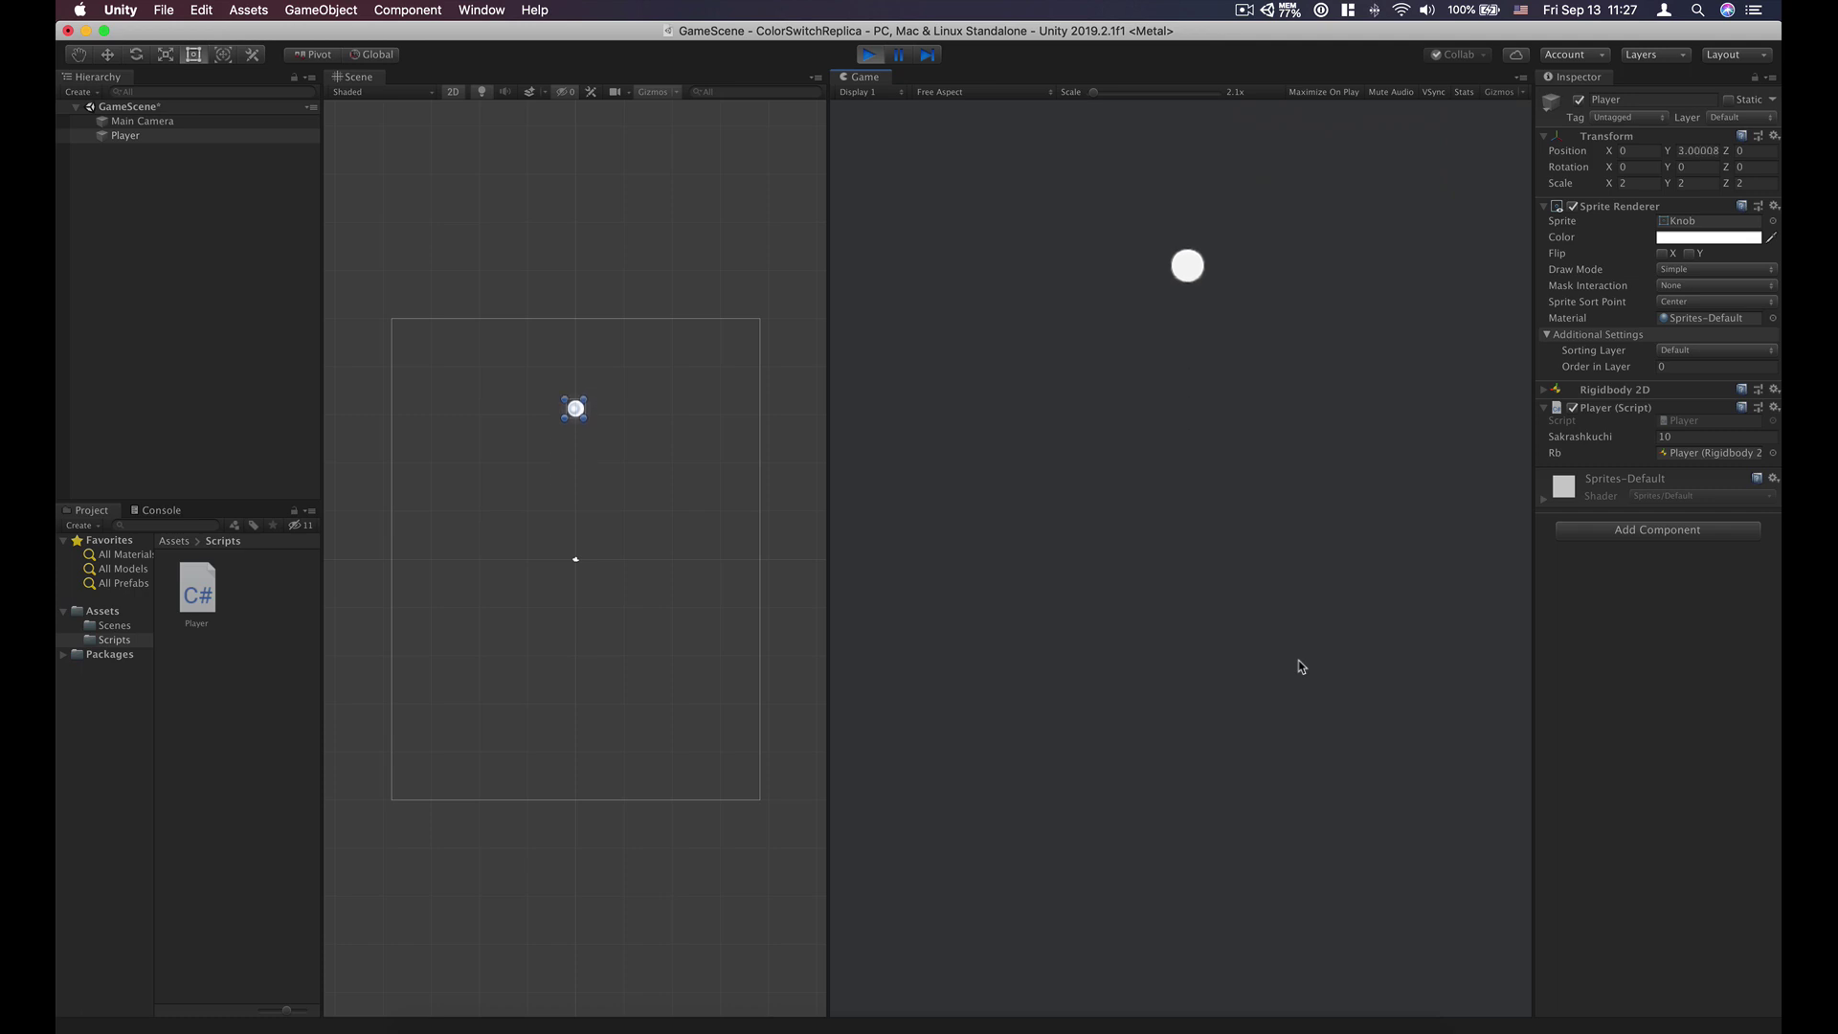
left_click(1301, 666)
left_click(1301, 666)
left_click(1302, 666)
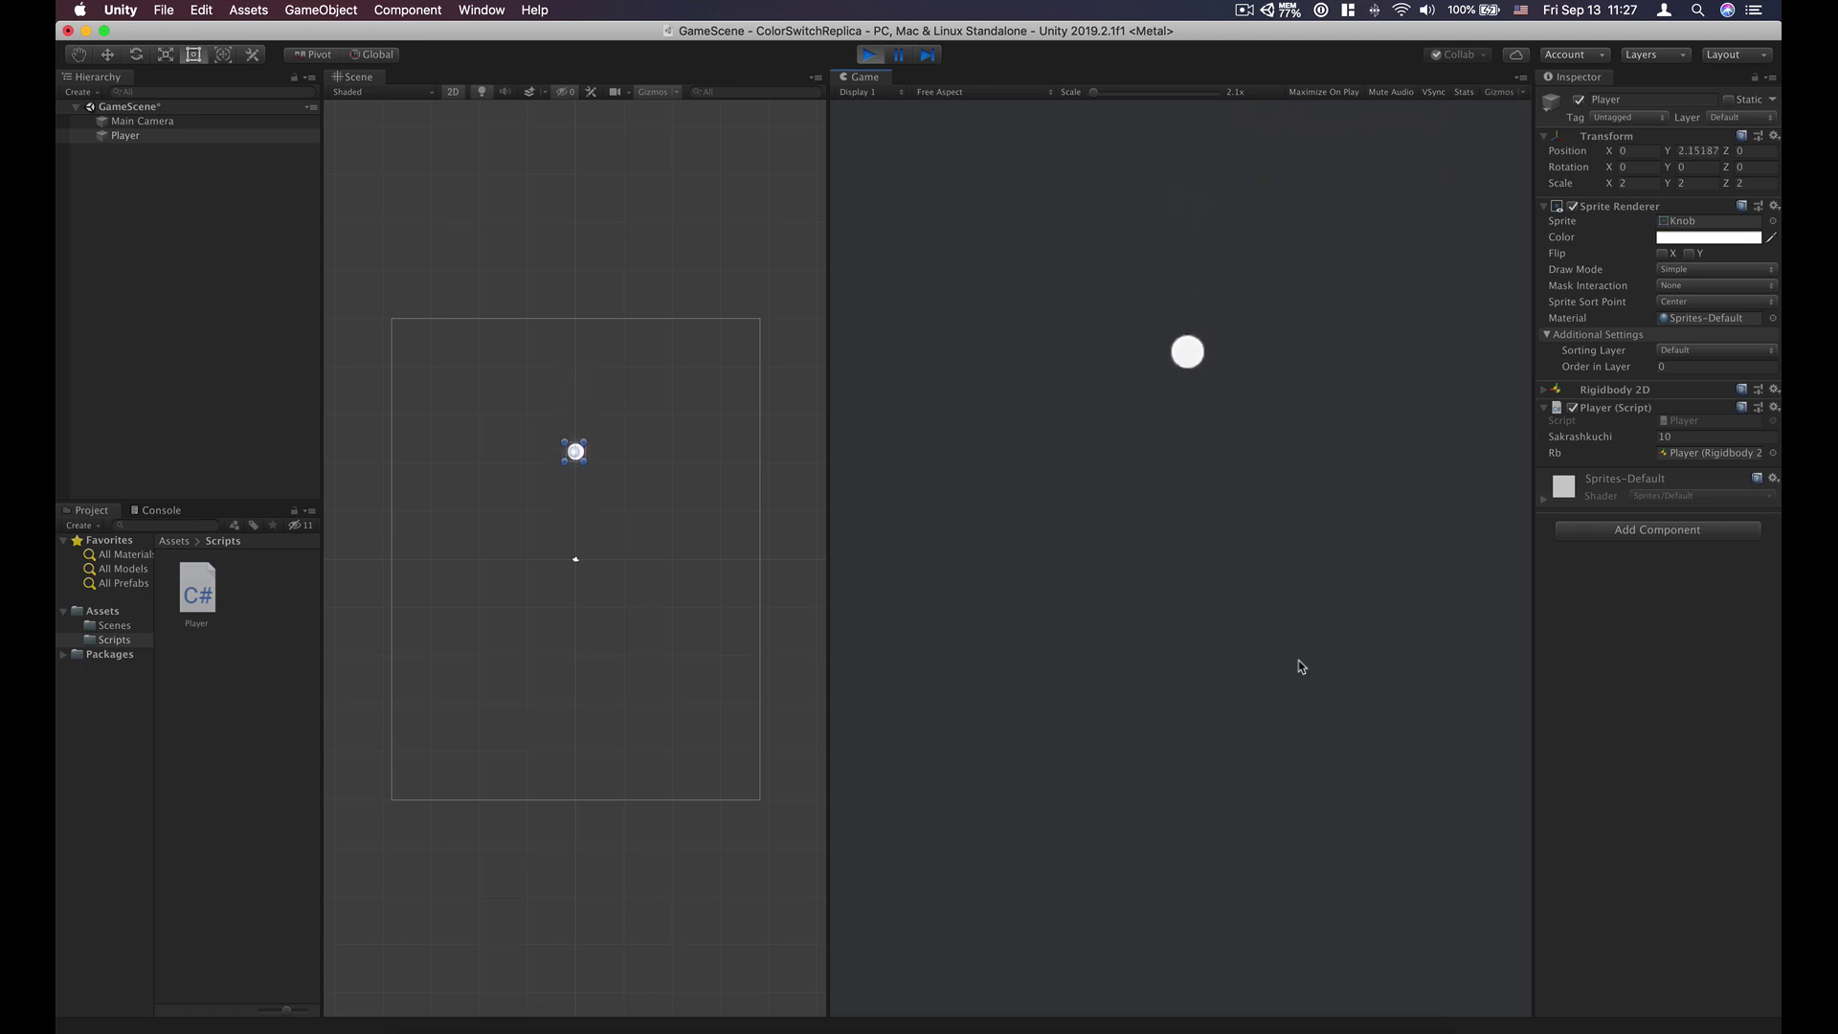
left_click(1302, 666)
left_click(1299, 665)
left_click(1047, 431)
left_click(980, 340)
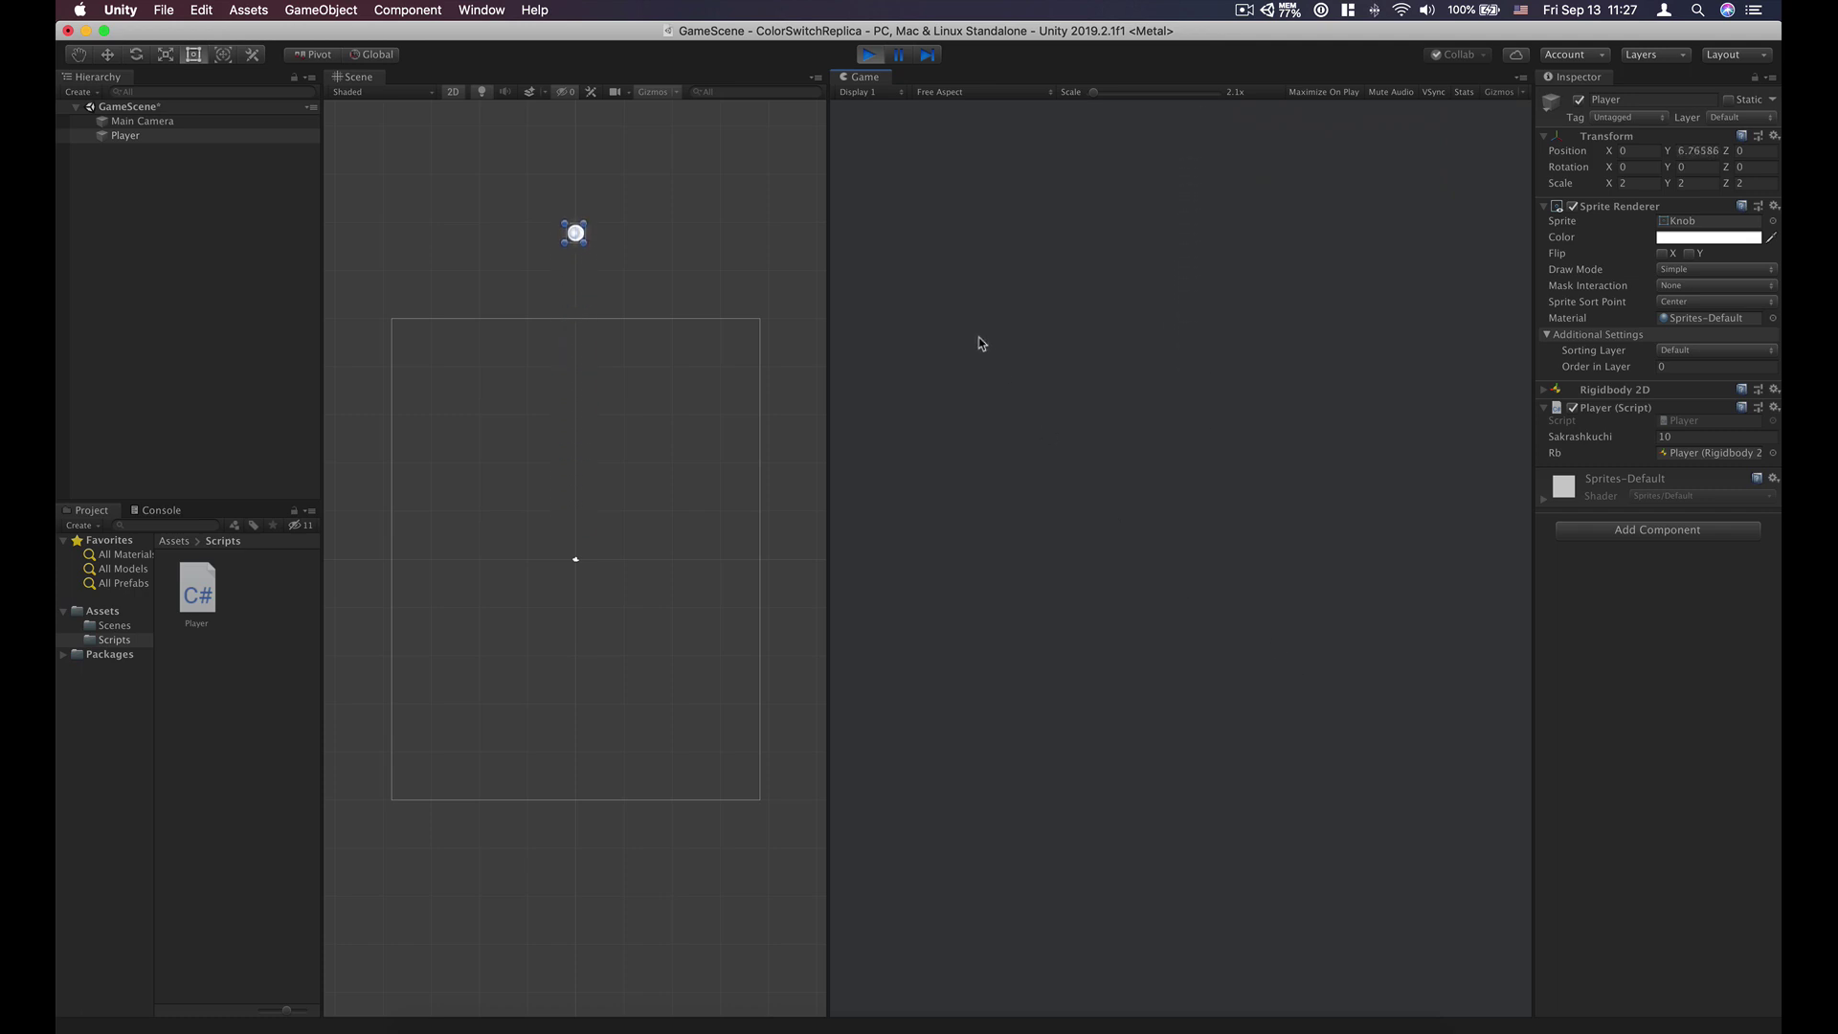
left_click(870, 55)
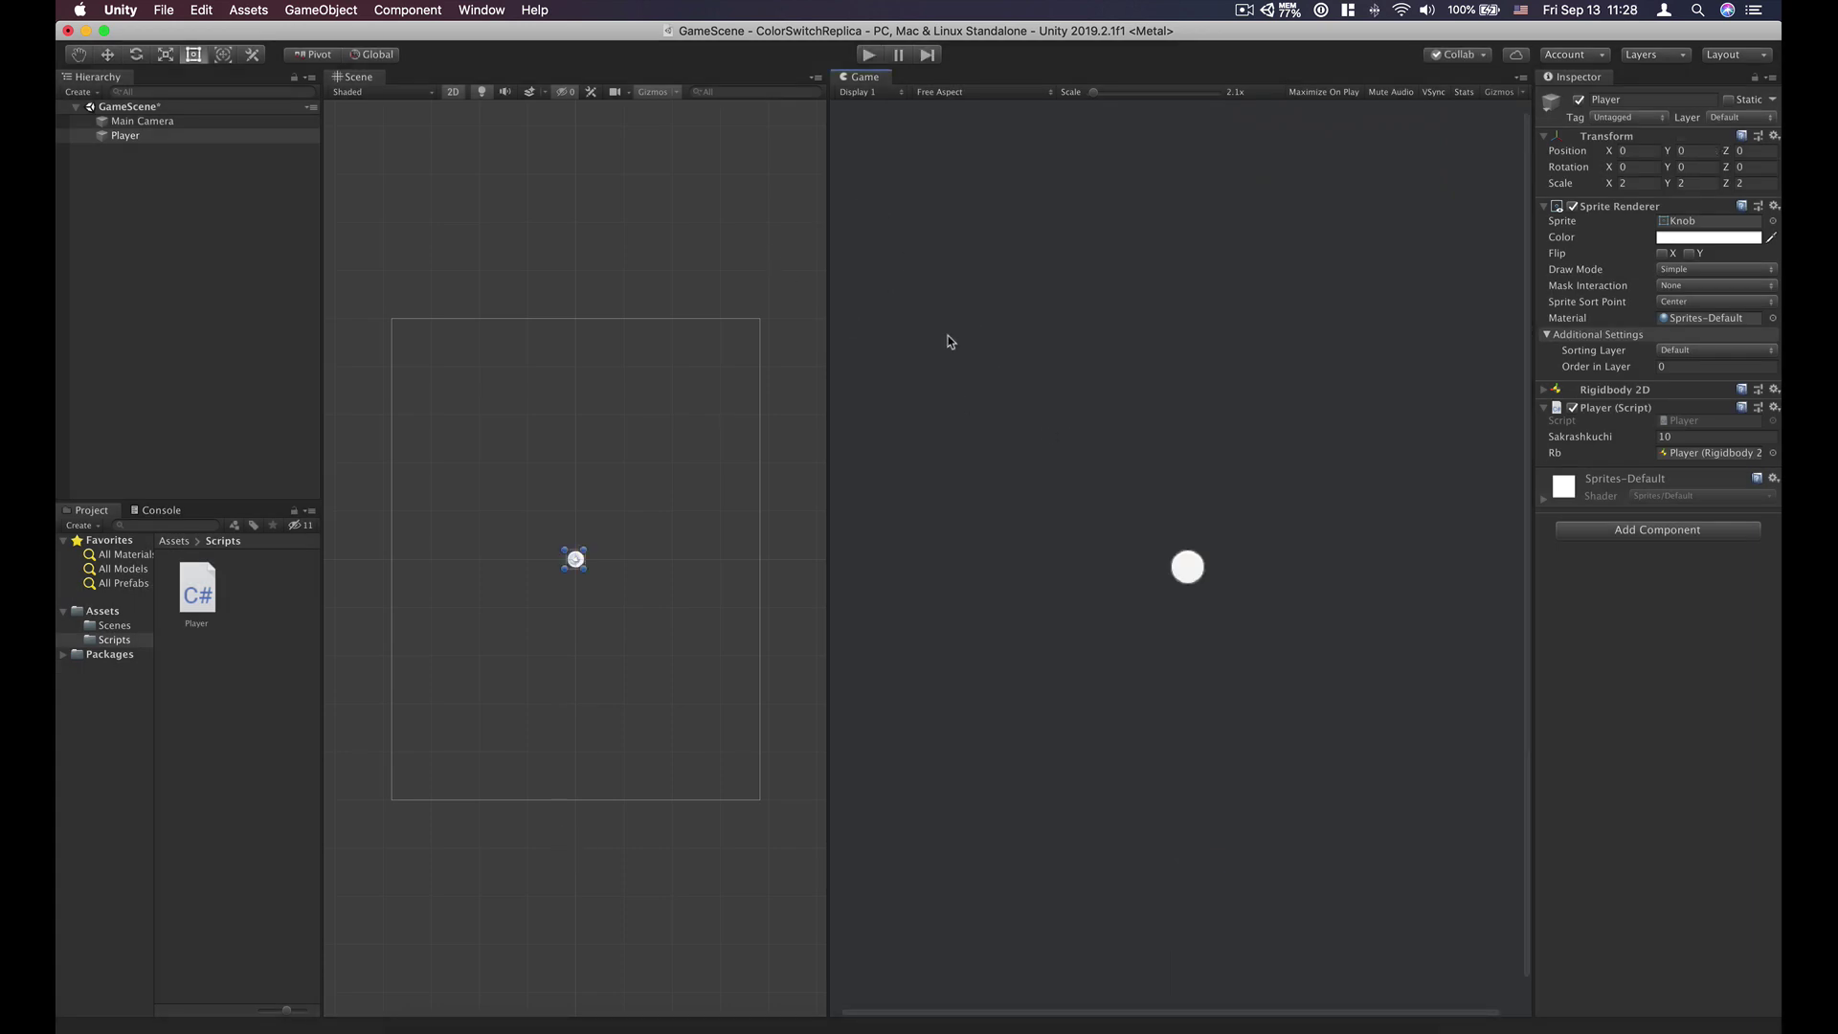
Step: Deselect the Player object and open Project Settings from the Edit menu
left_click(782, 263)
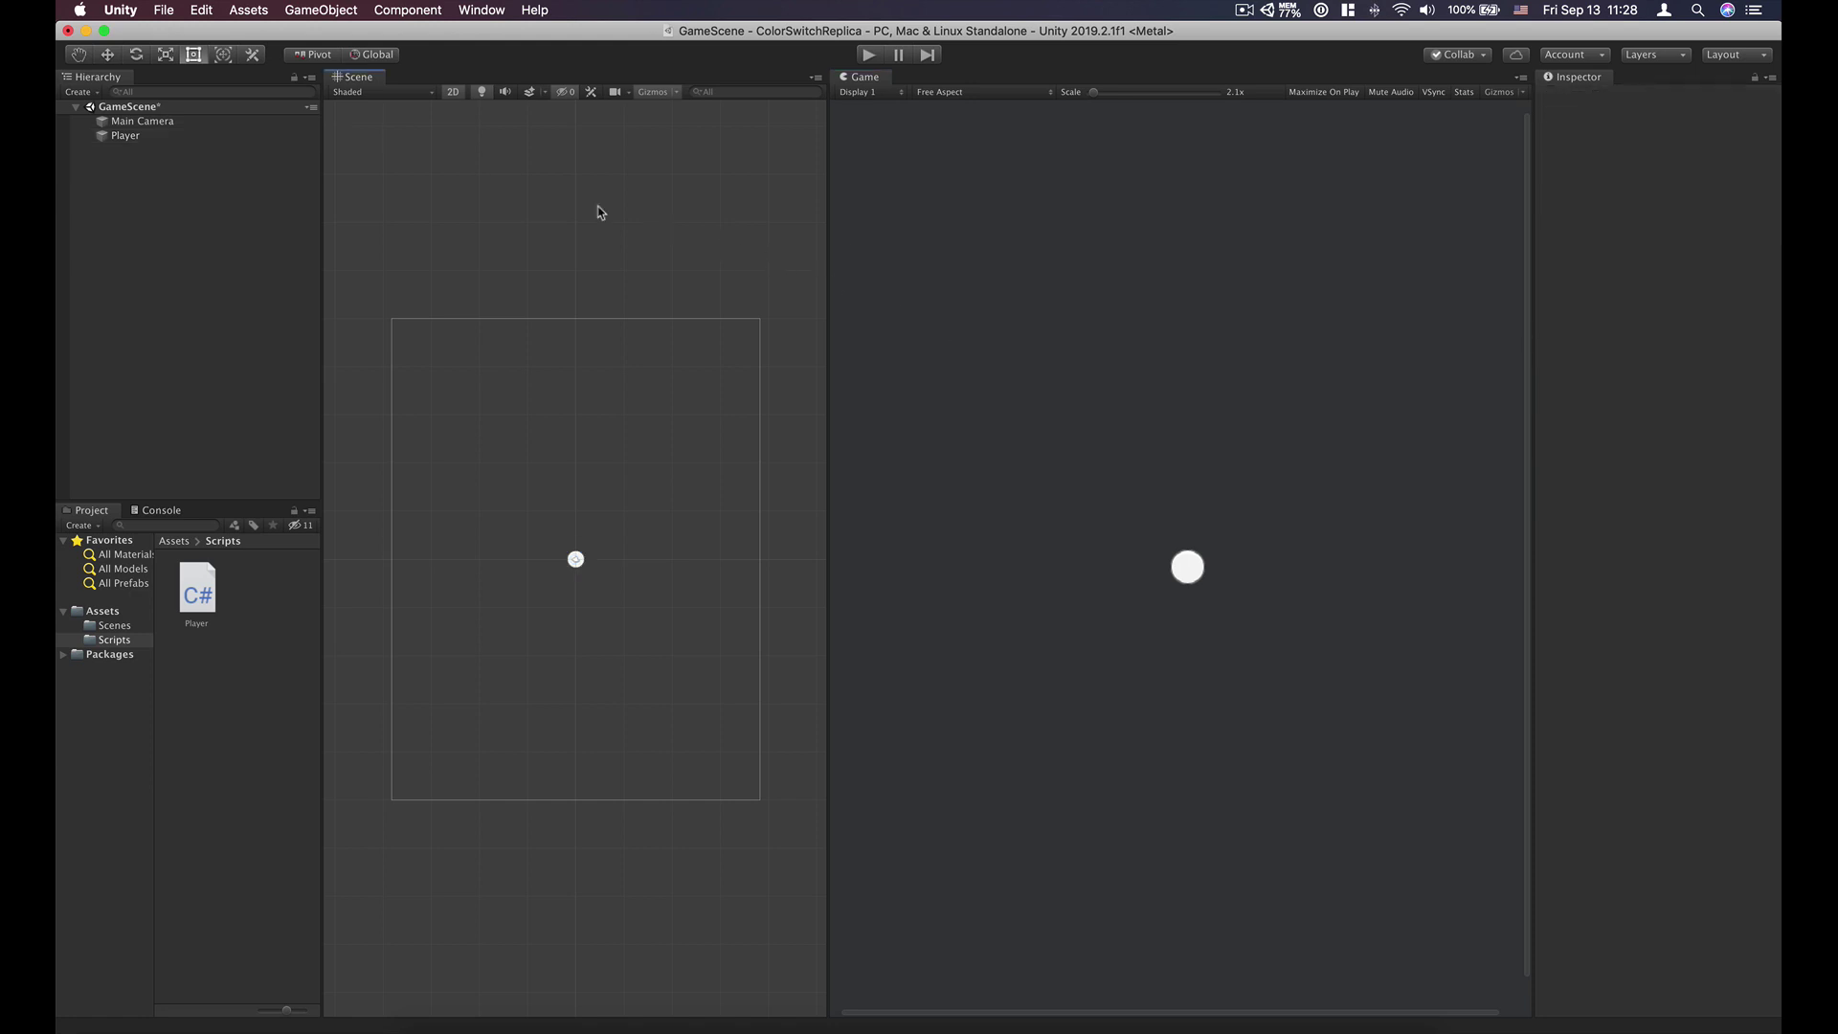
left_click(164, 10)
mouse_move(202, 11)
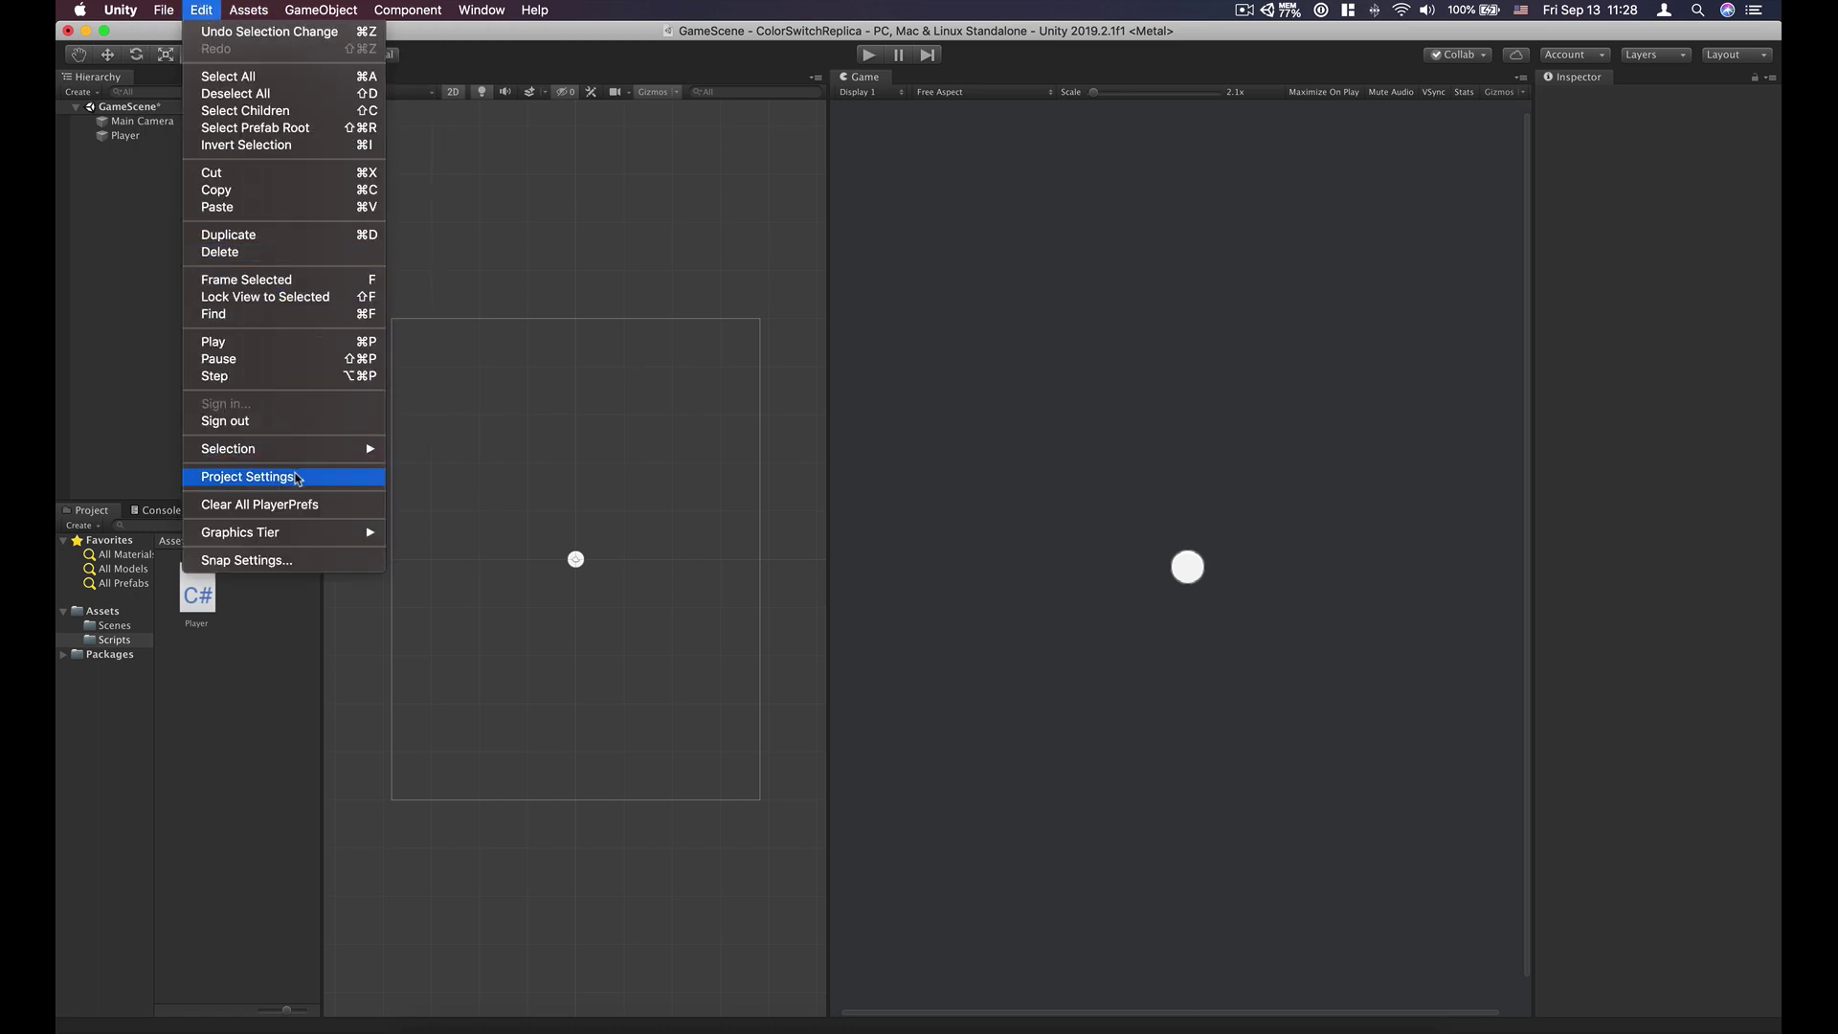
left_click(297, 479)
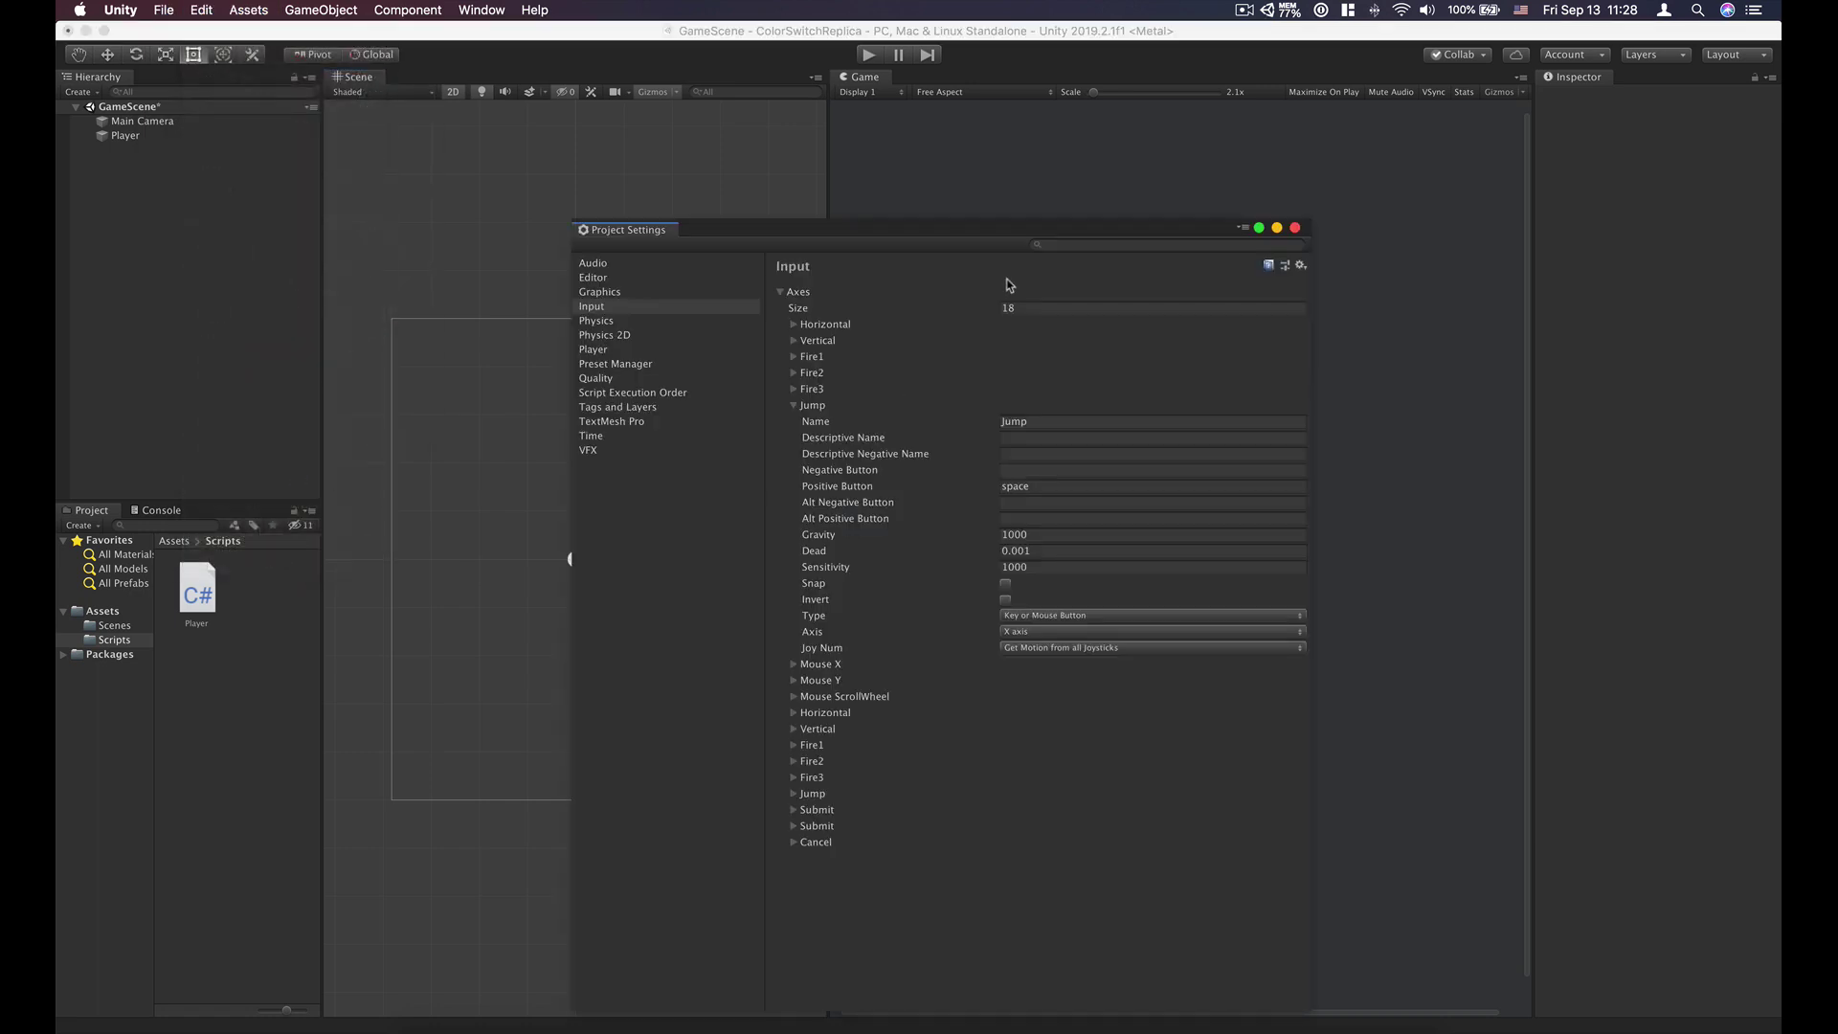
Step: Show the Input page with the Jump axis expanded, selecting its Positive Button value 'space'
left_click(594, 311)
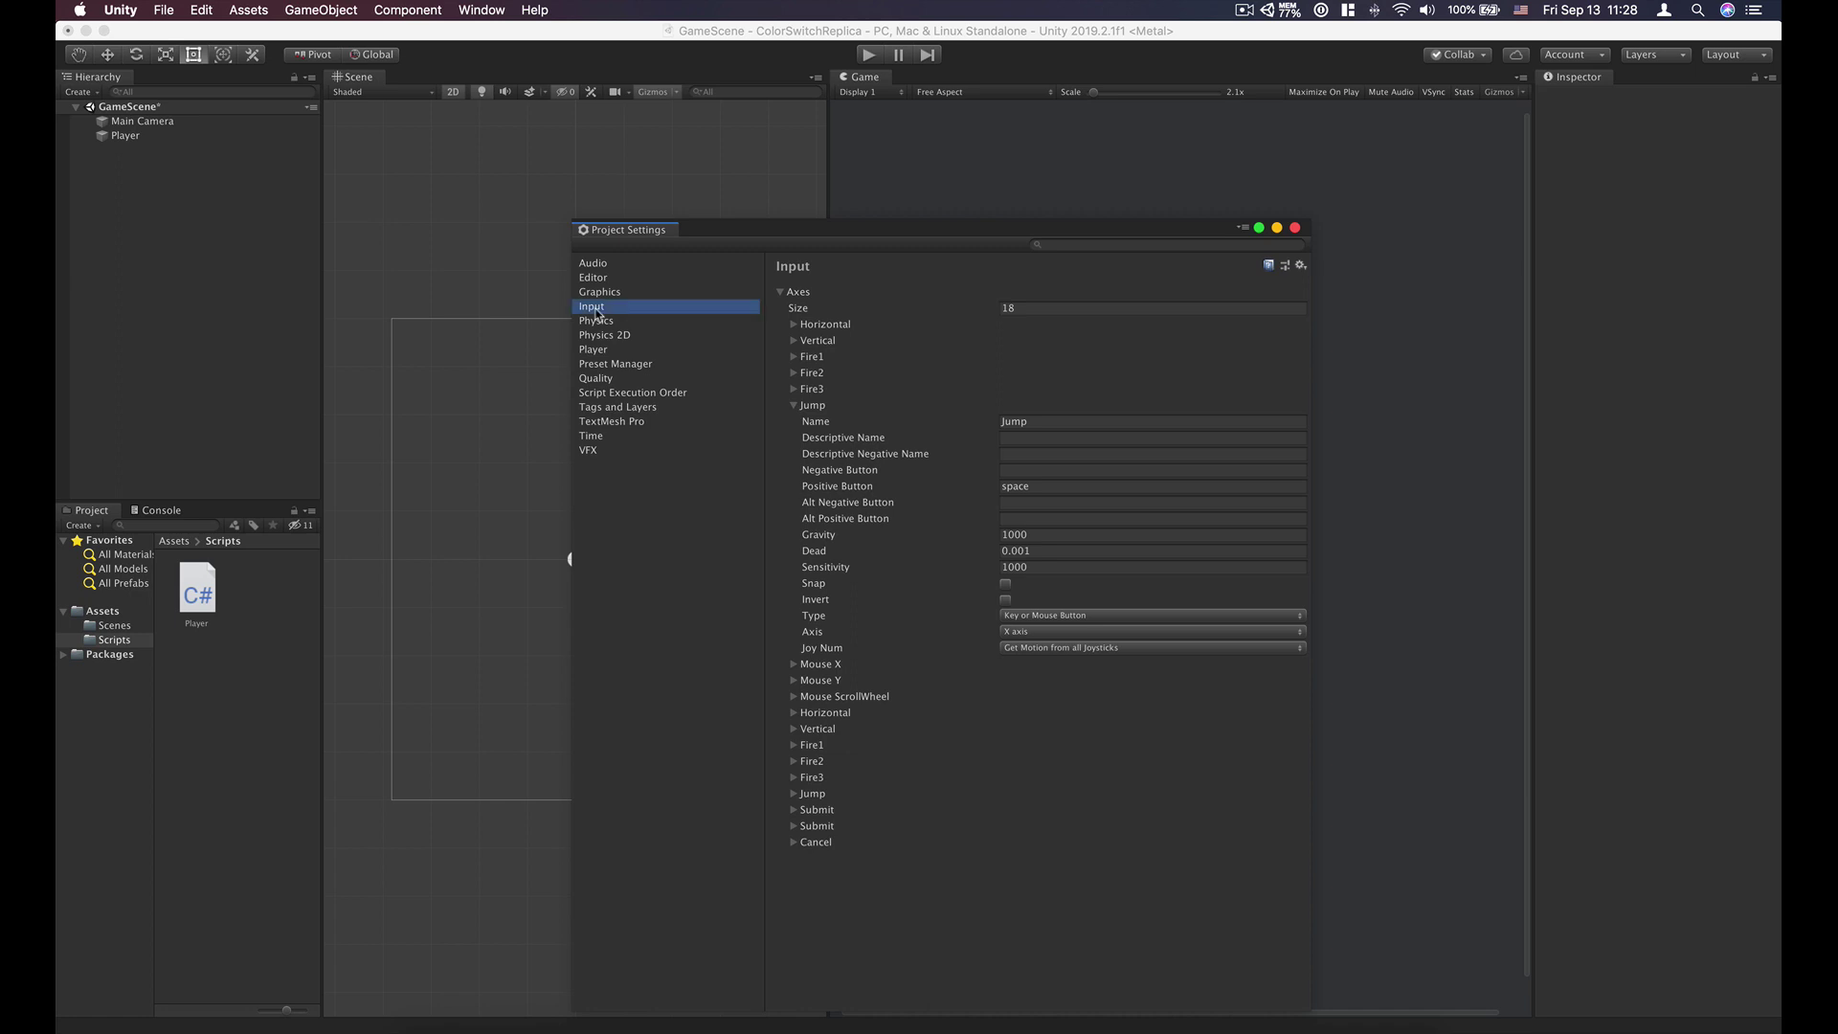
left_click(819, 410)
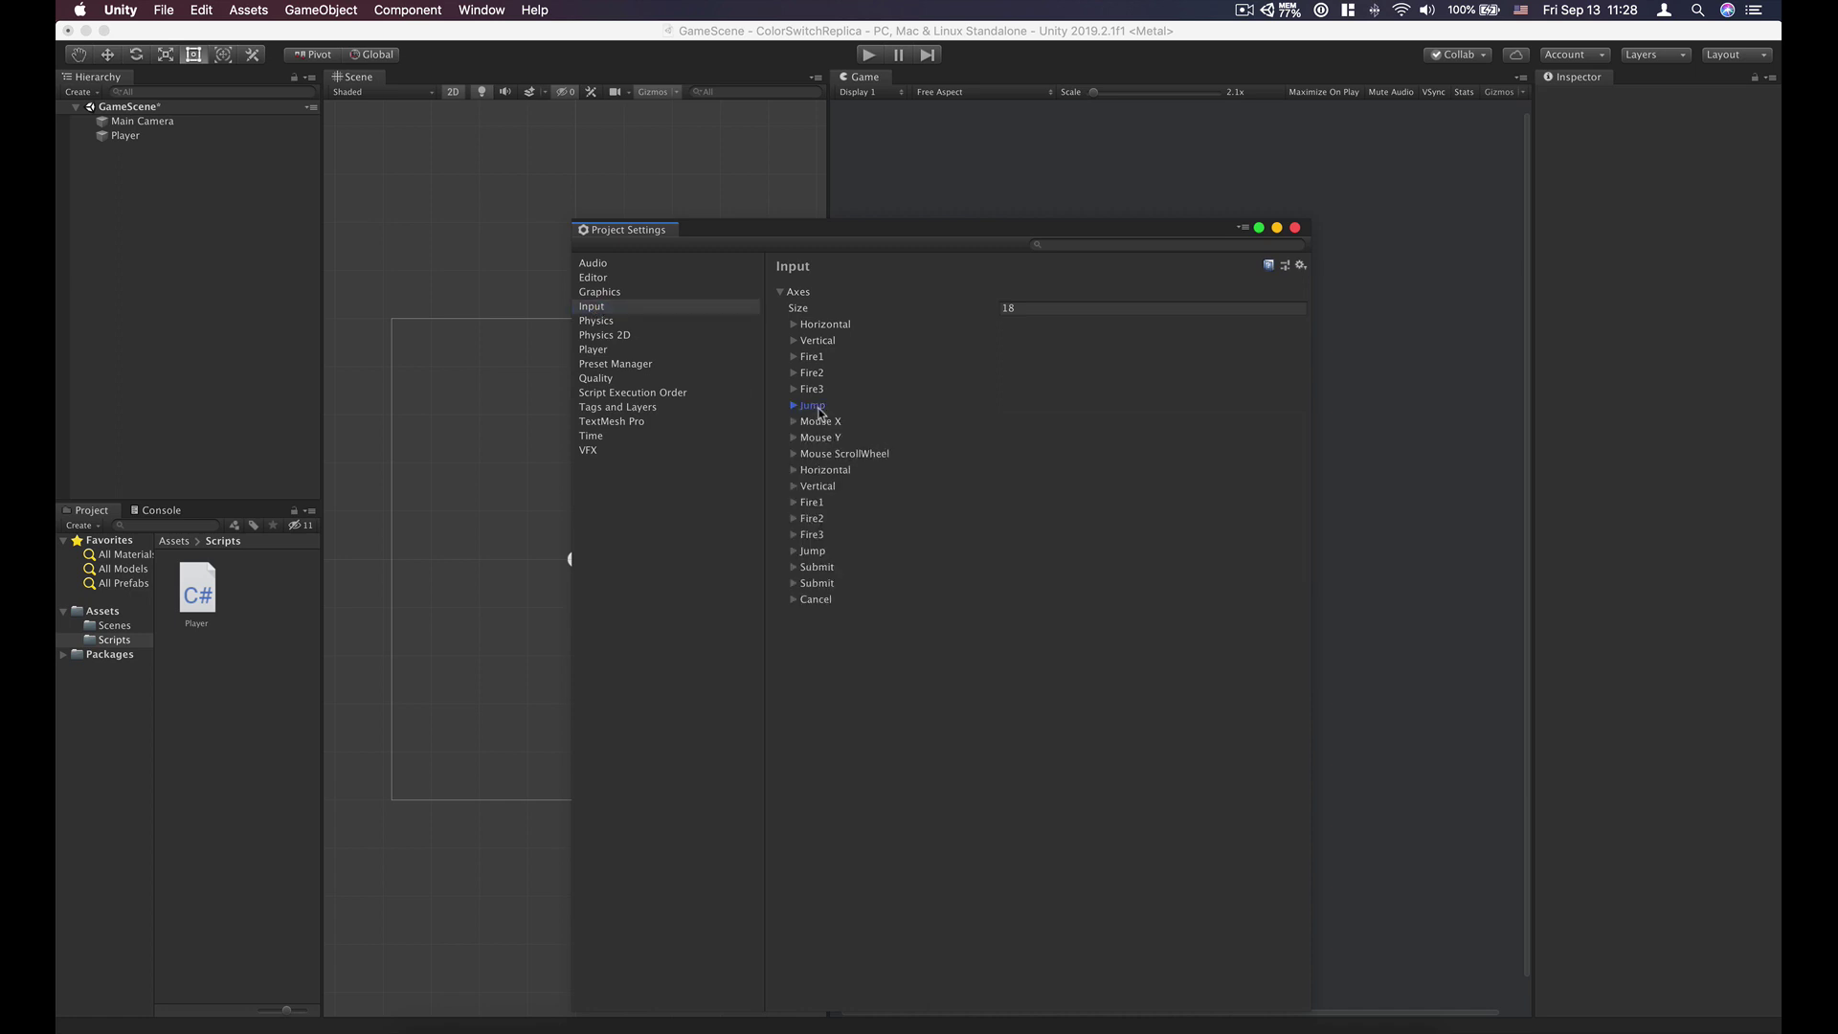
left_click(813, 406)
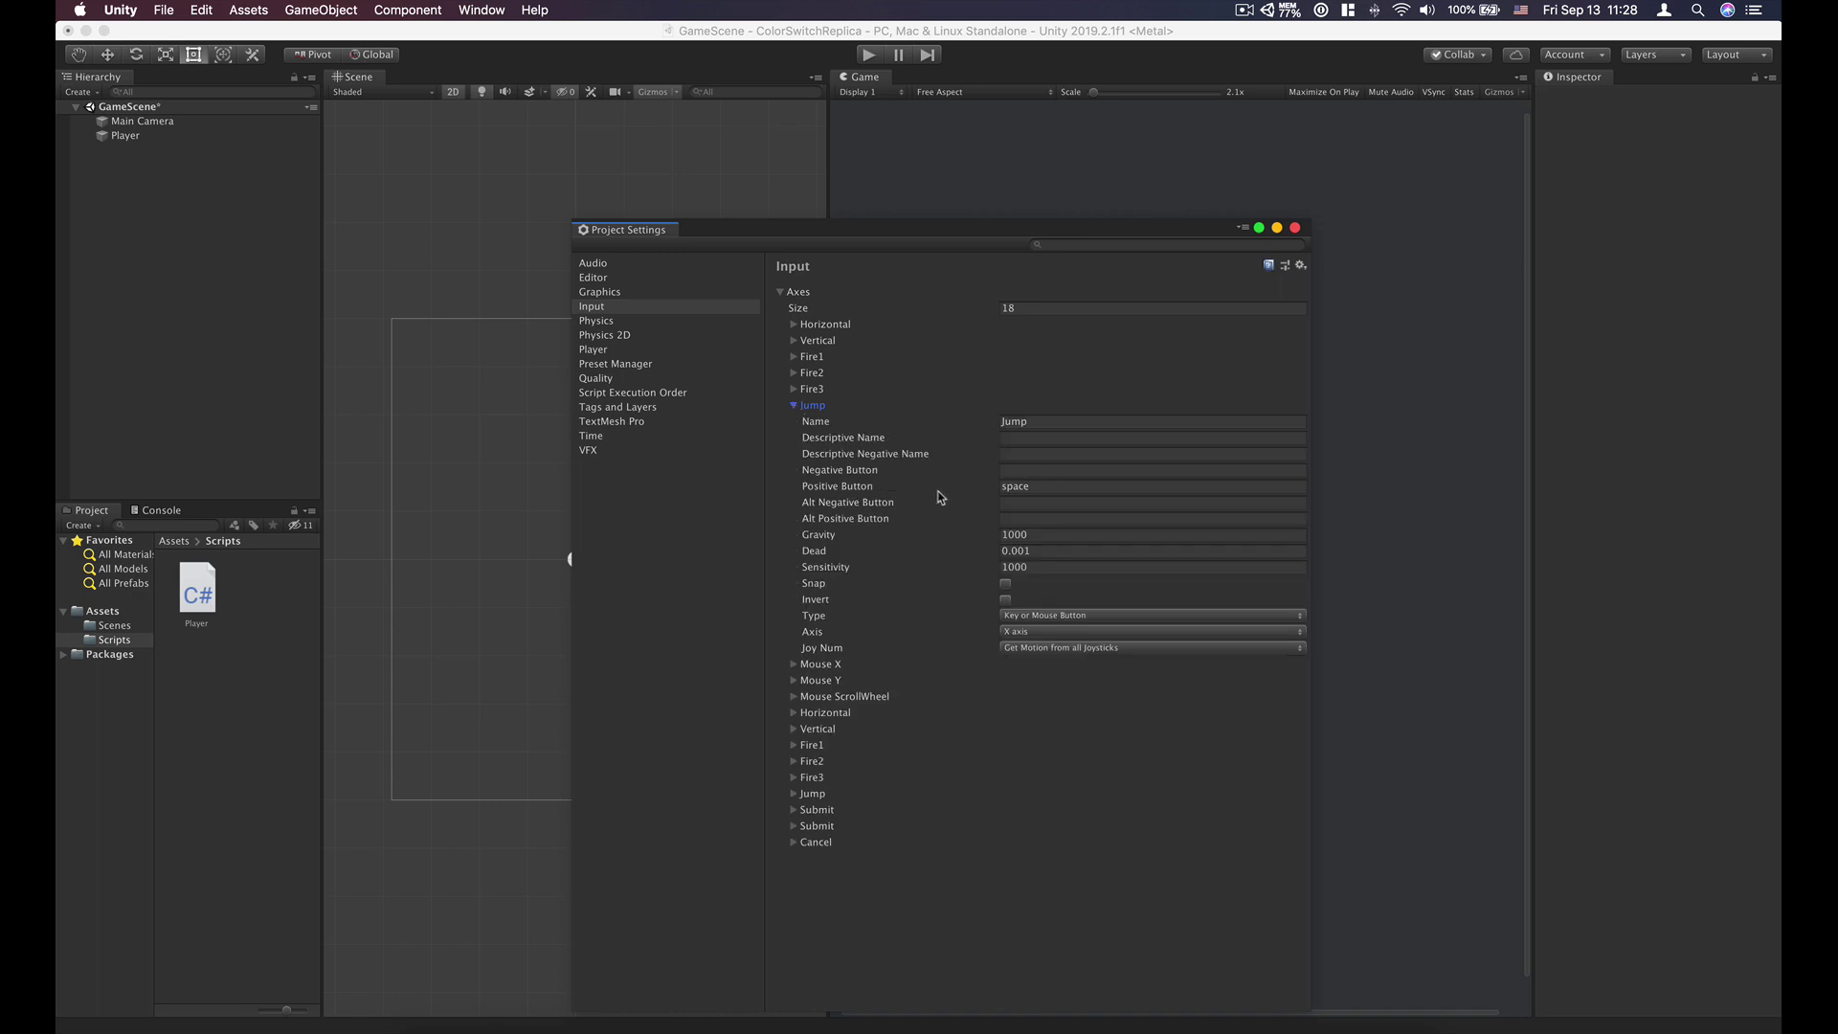
left_click(1011, 486)
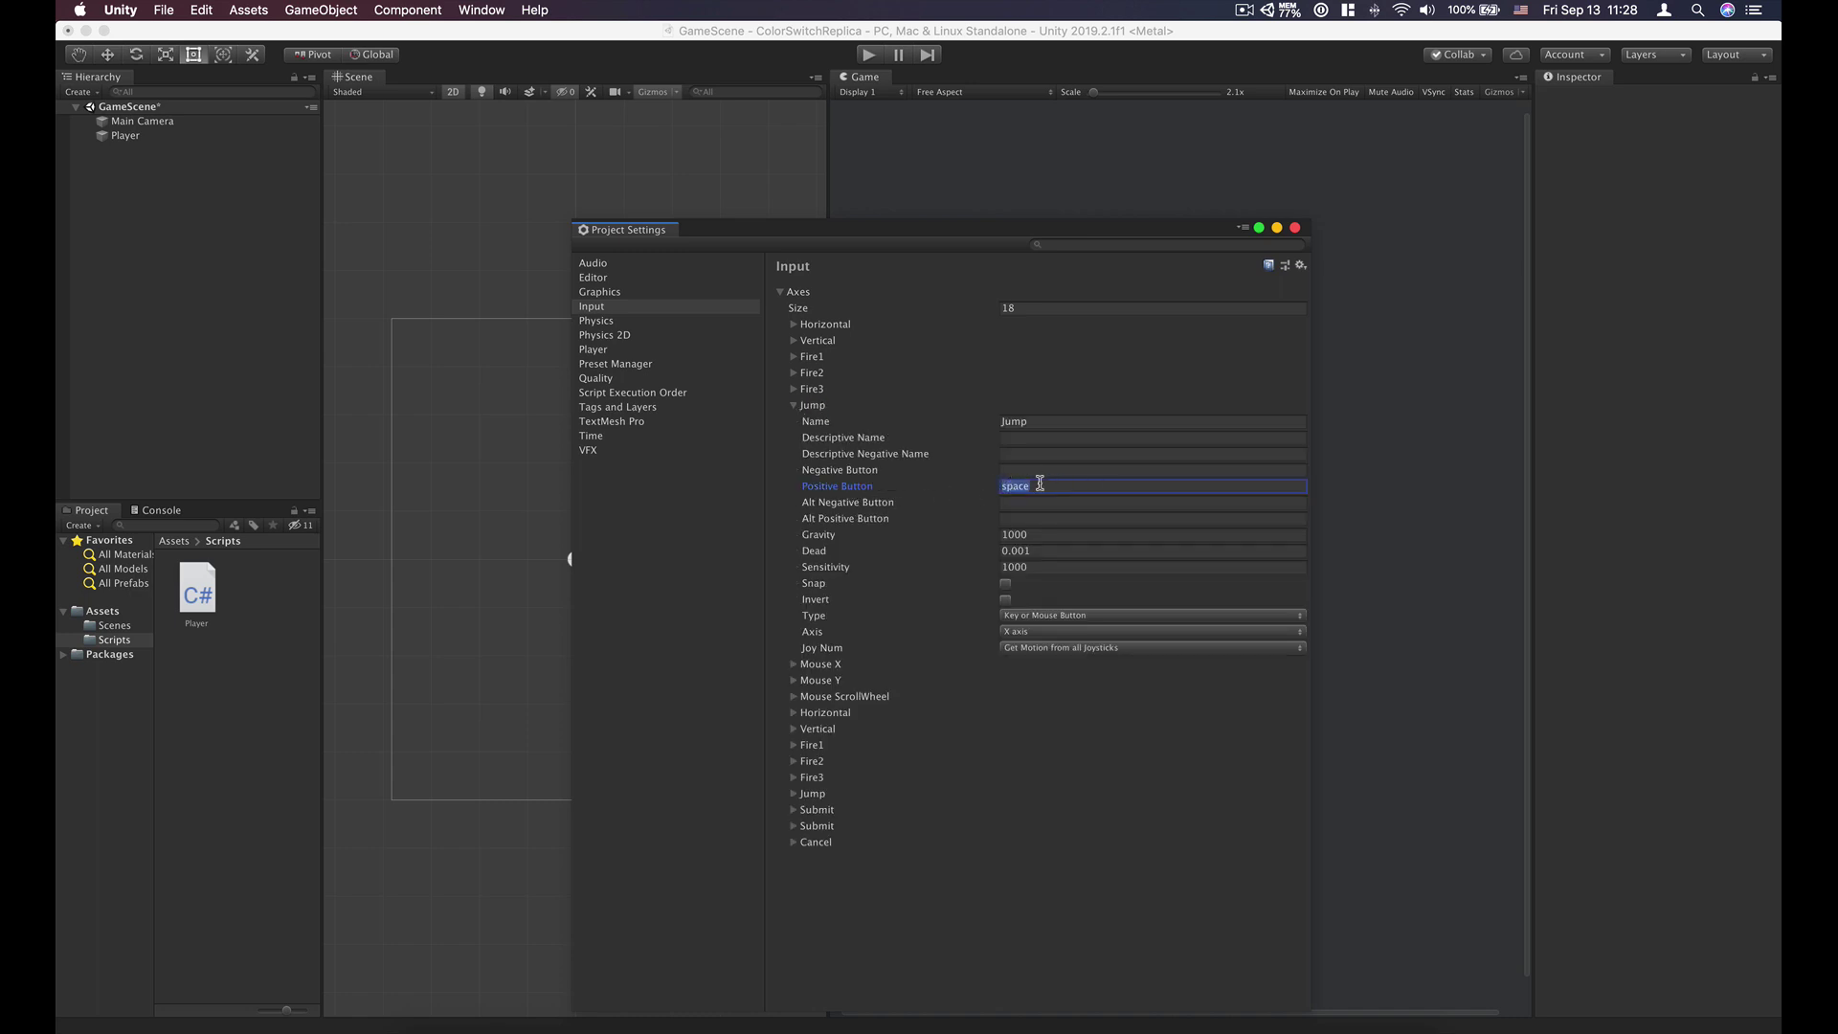